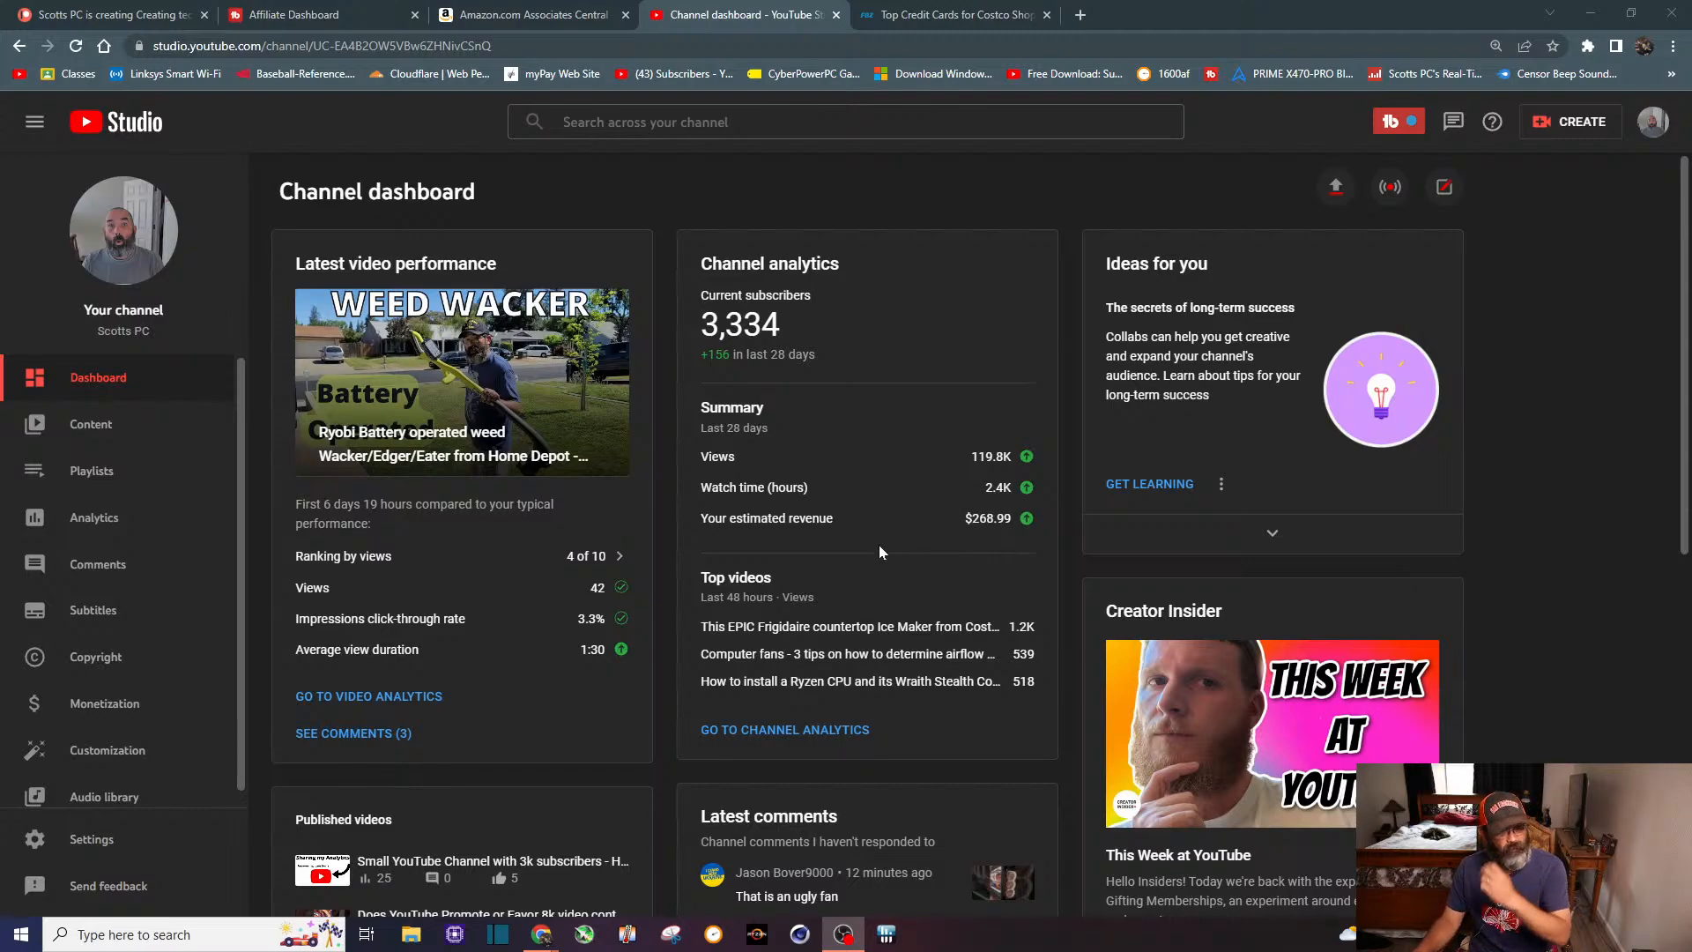
Step: Open the full channel analytics and review the monthly charts for views, watch time, subscribers and estimated revenue
click(784, 730)
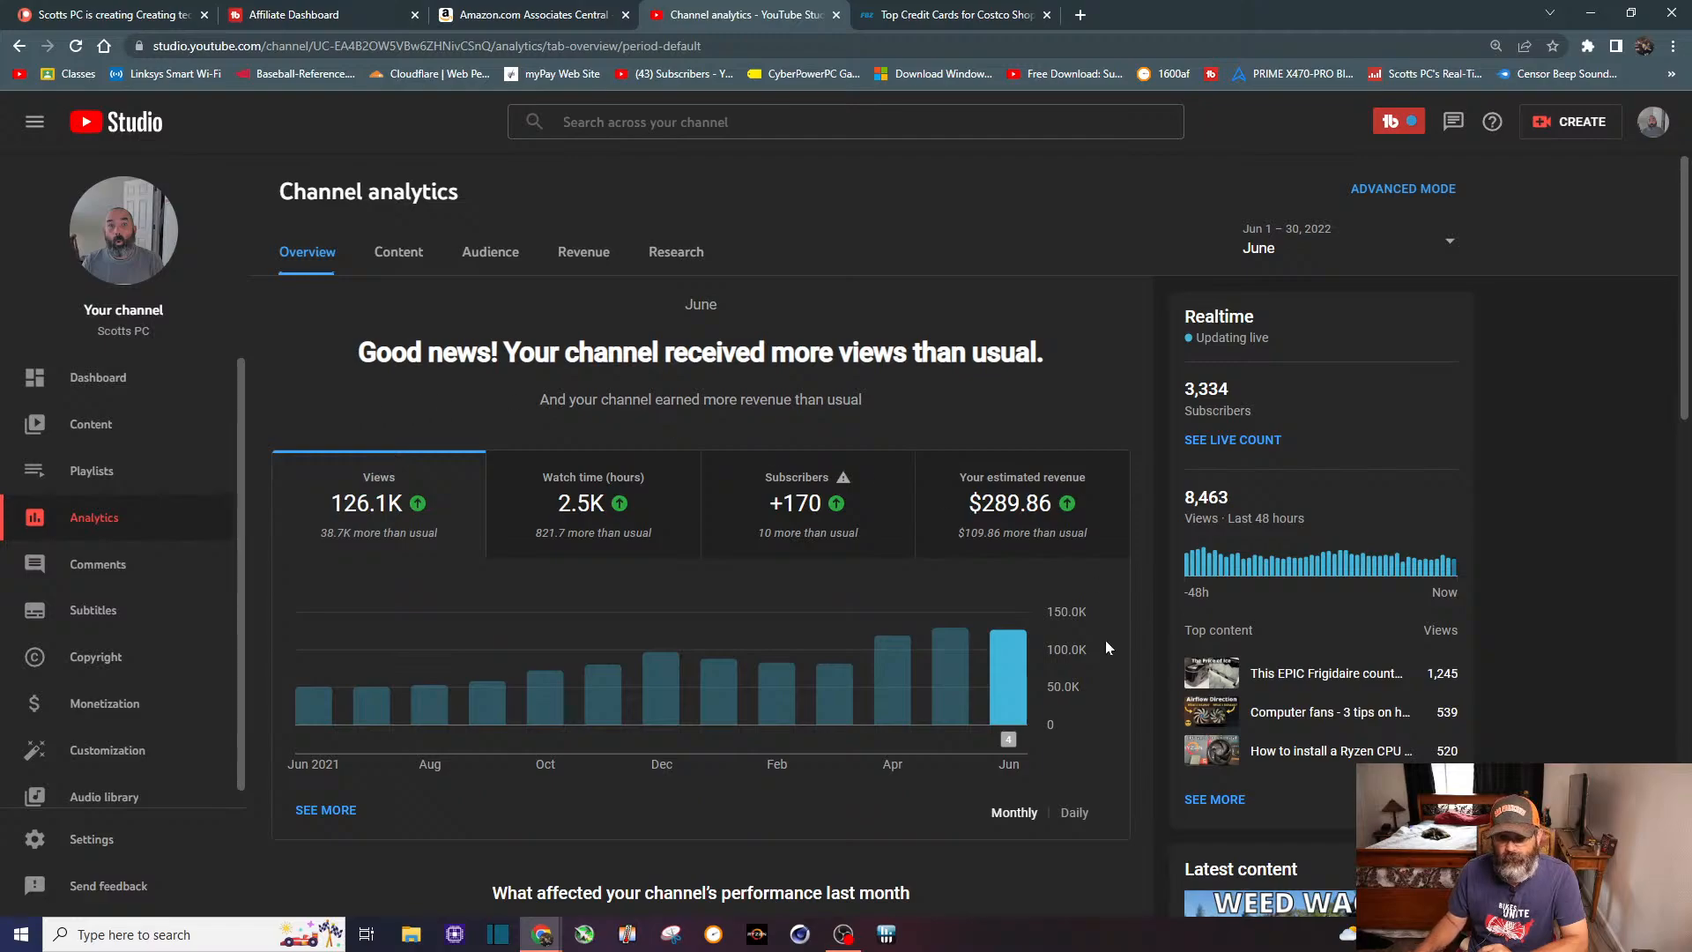
mouse_move(999, 671)
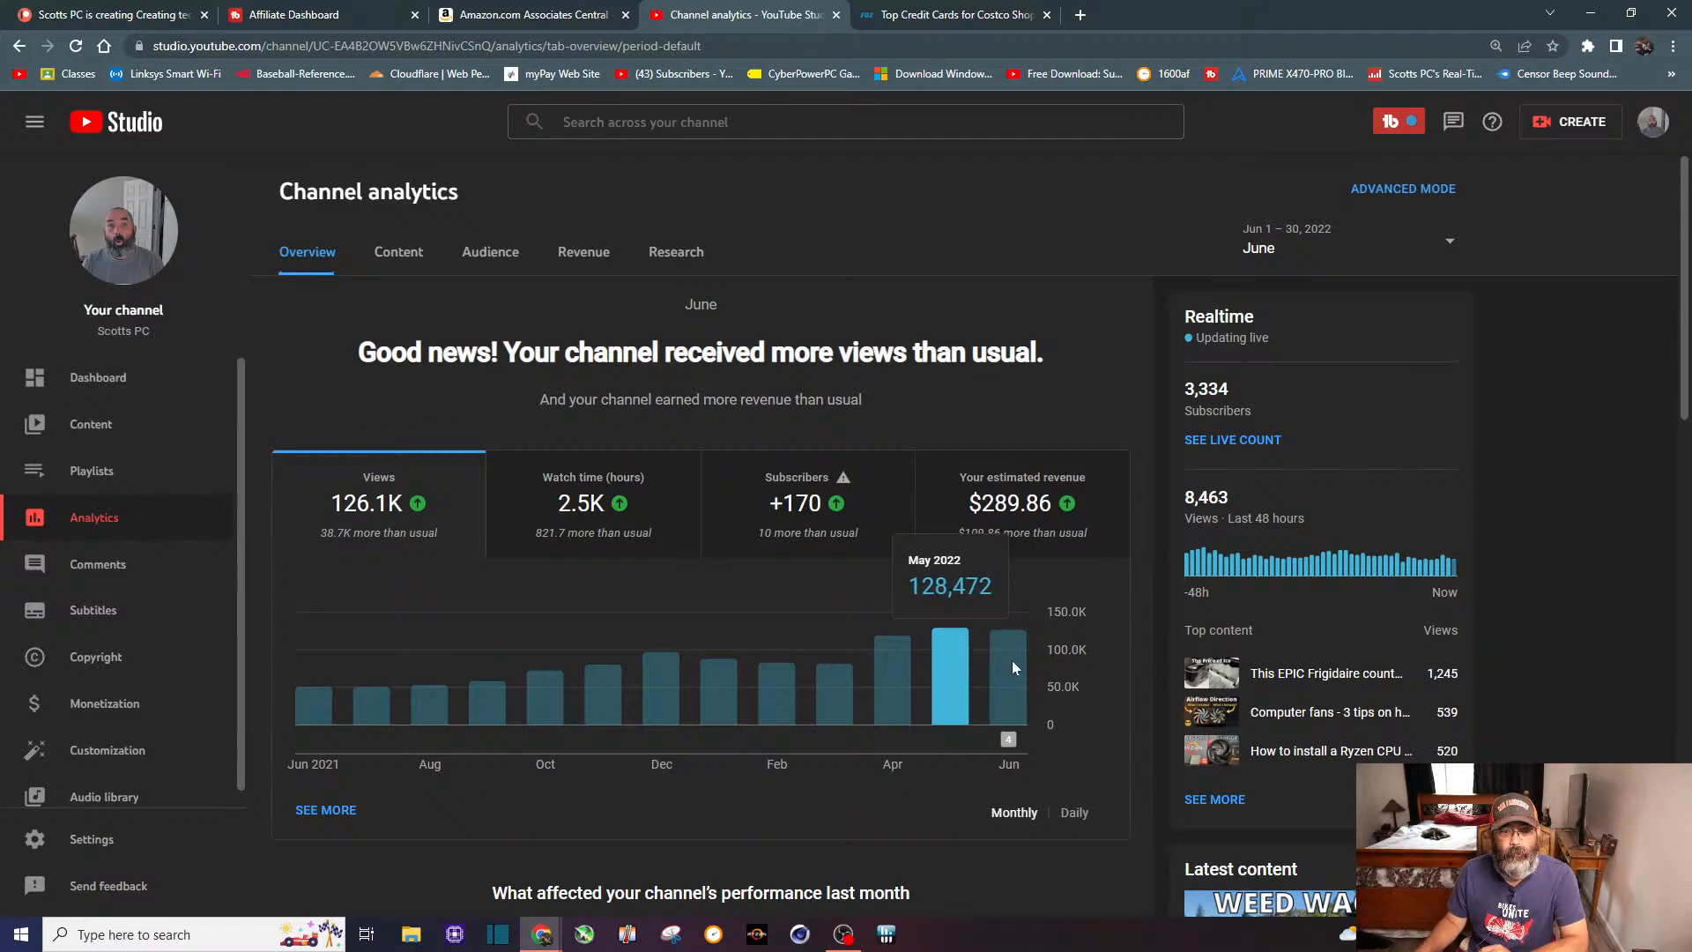
click(605, 499)
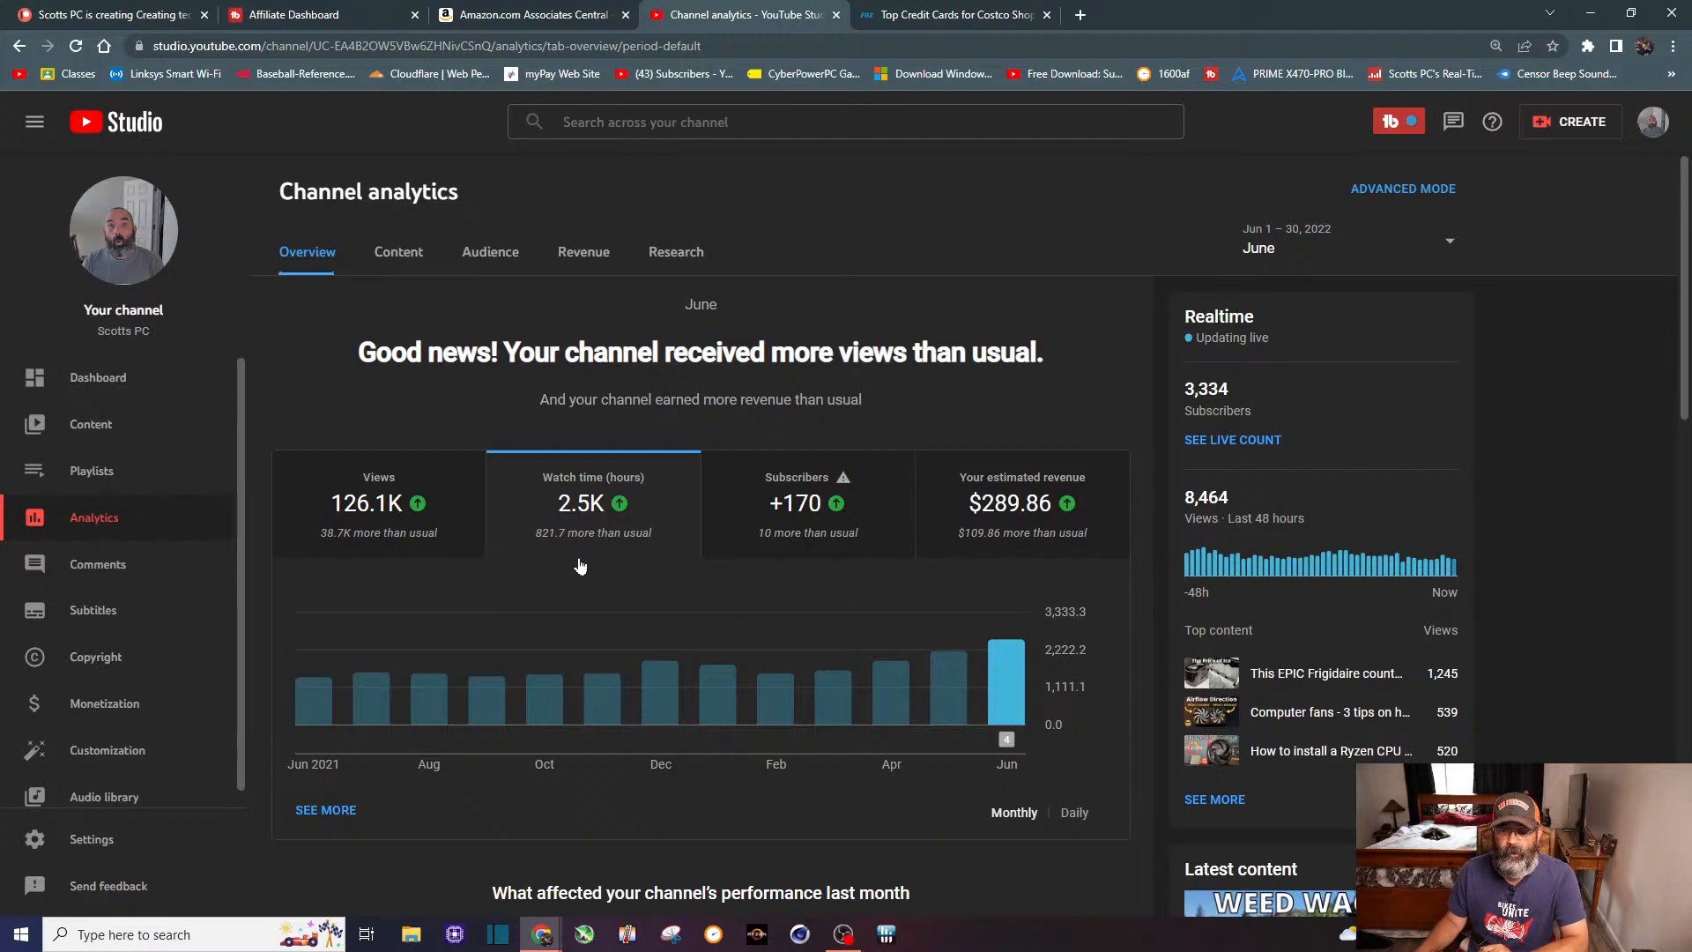
click(777, 540)
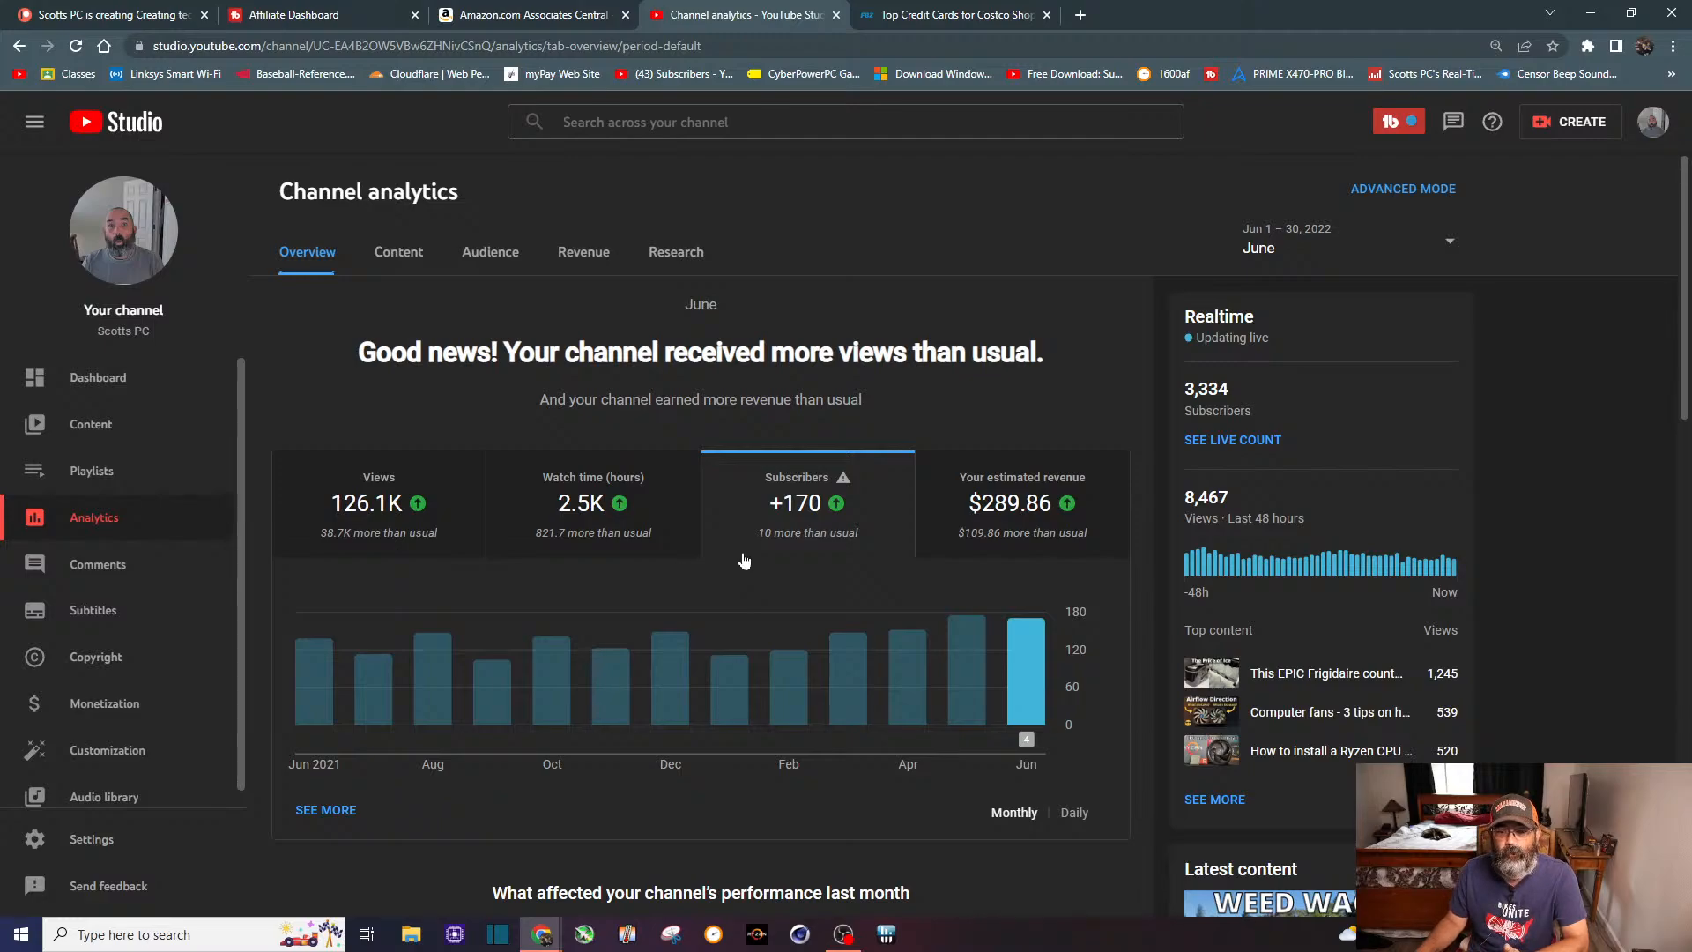
click(992, 538)
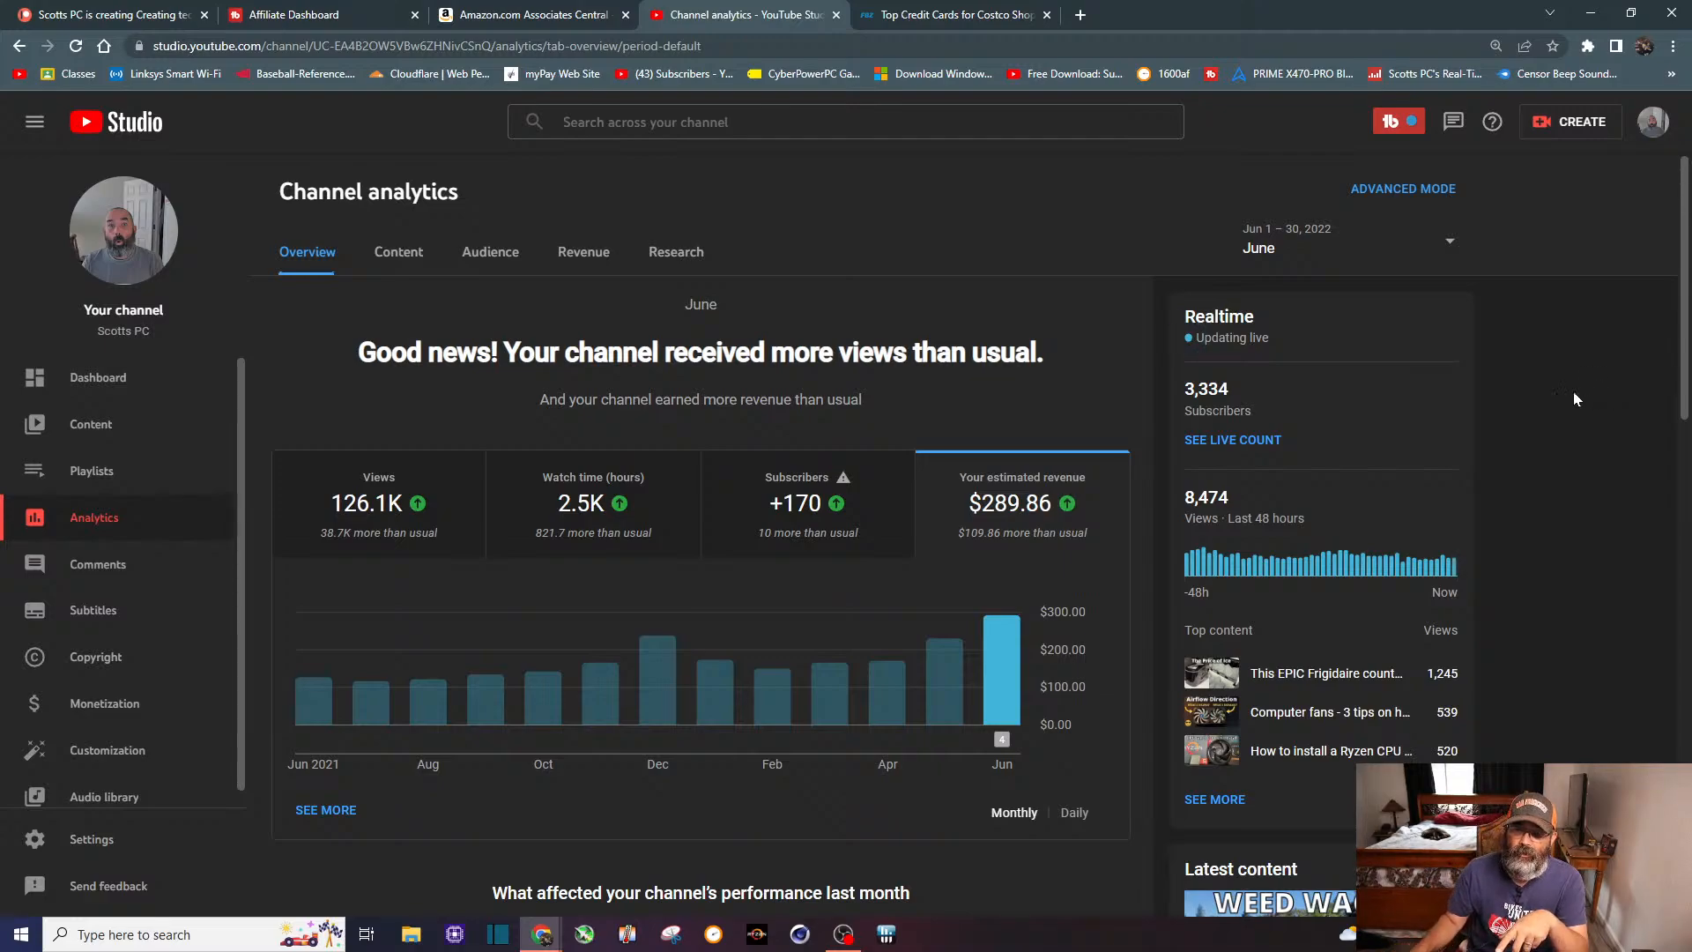
Step: Sort the detailed realtime views report by the last 60 minutes and open the analytics of the Frigidaire countertop ice maker video
click(1213, 798)
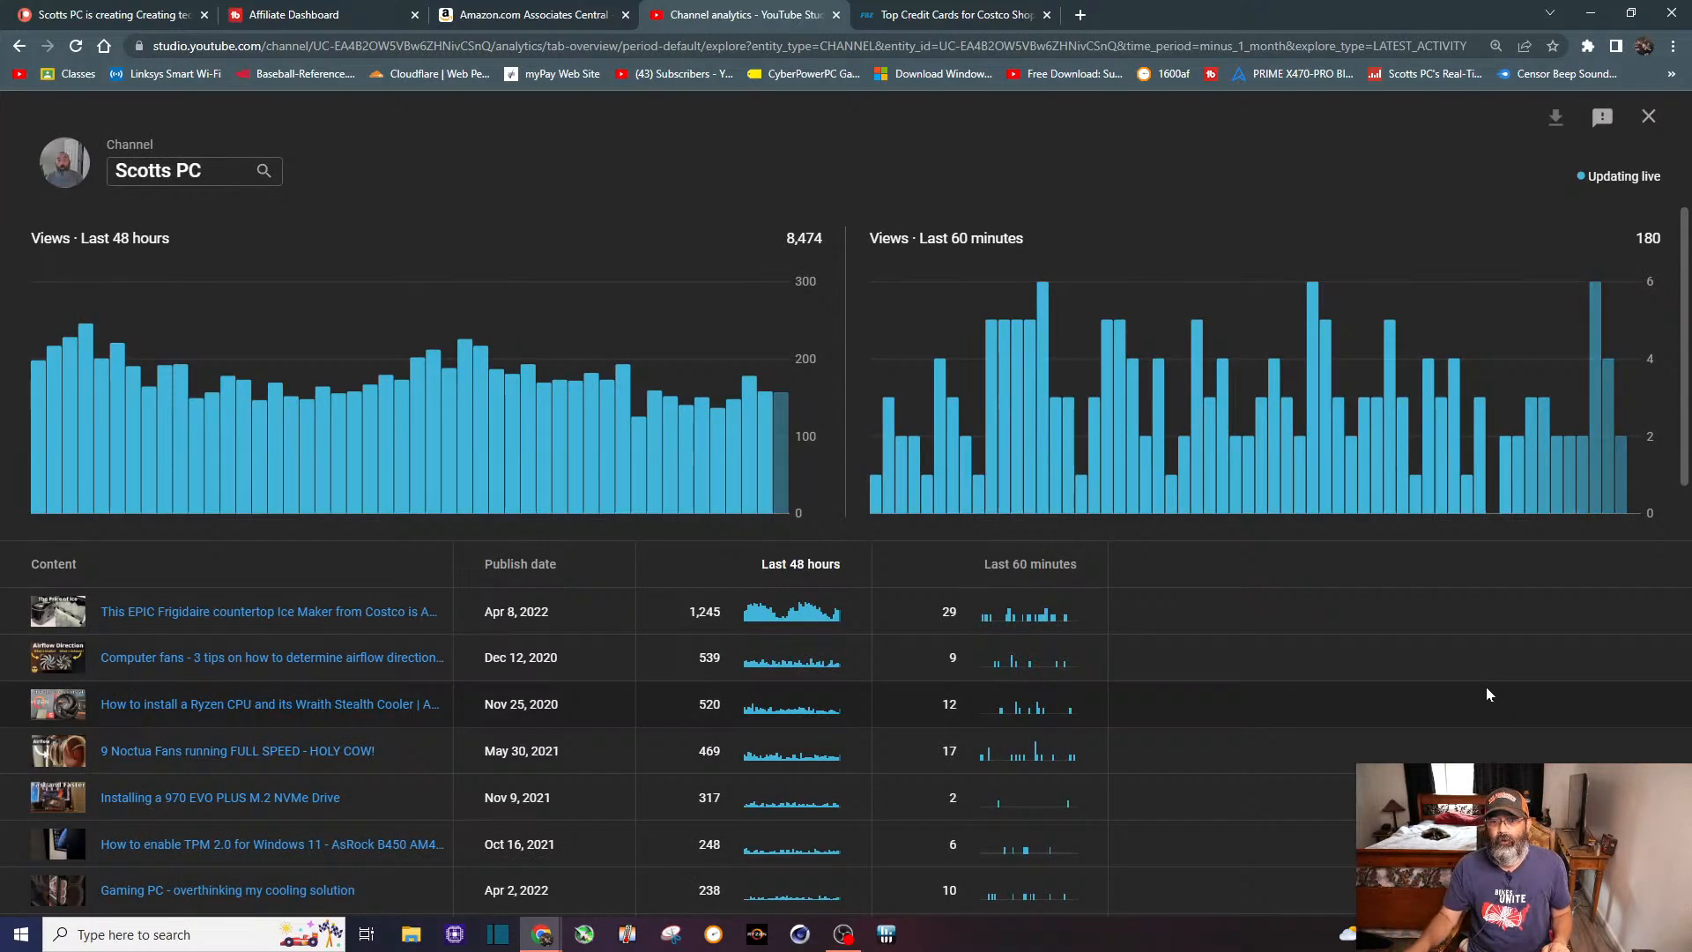
click(1057, 569)
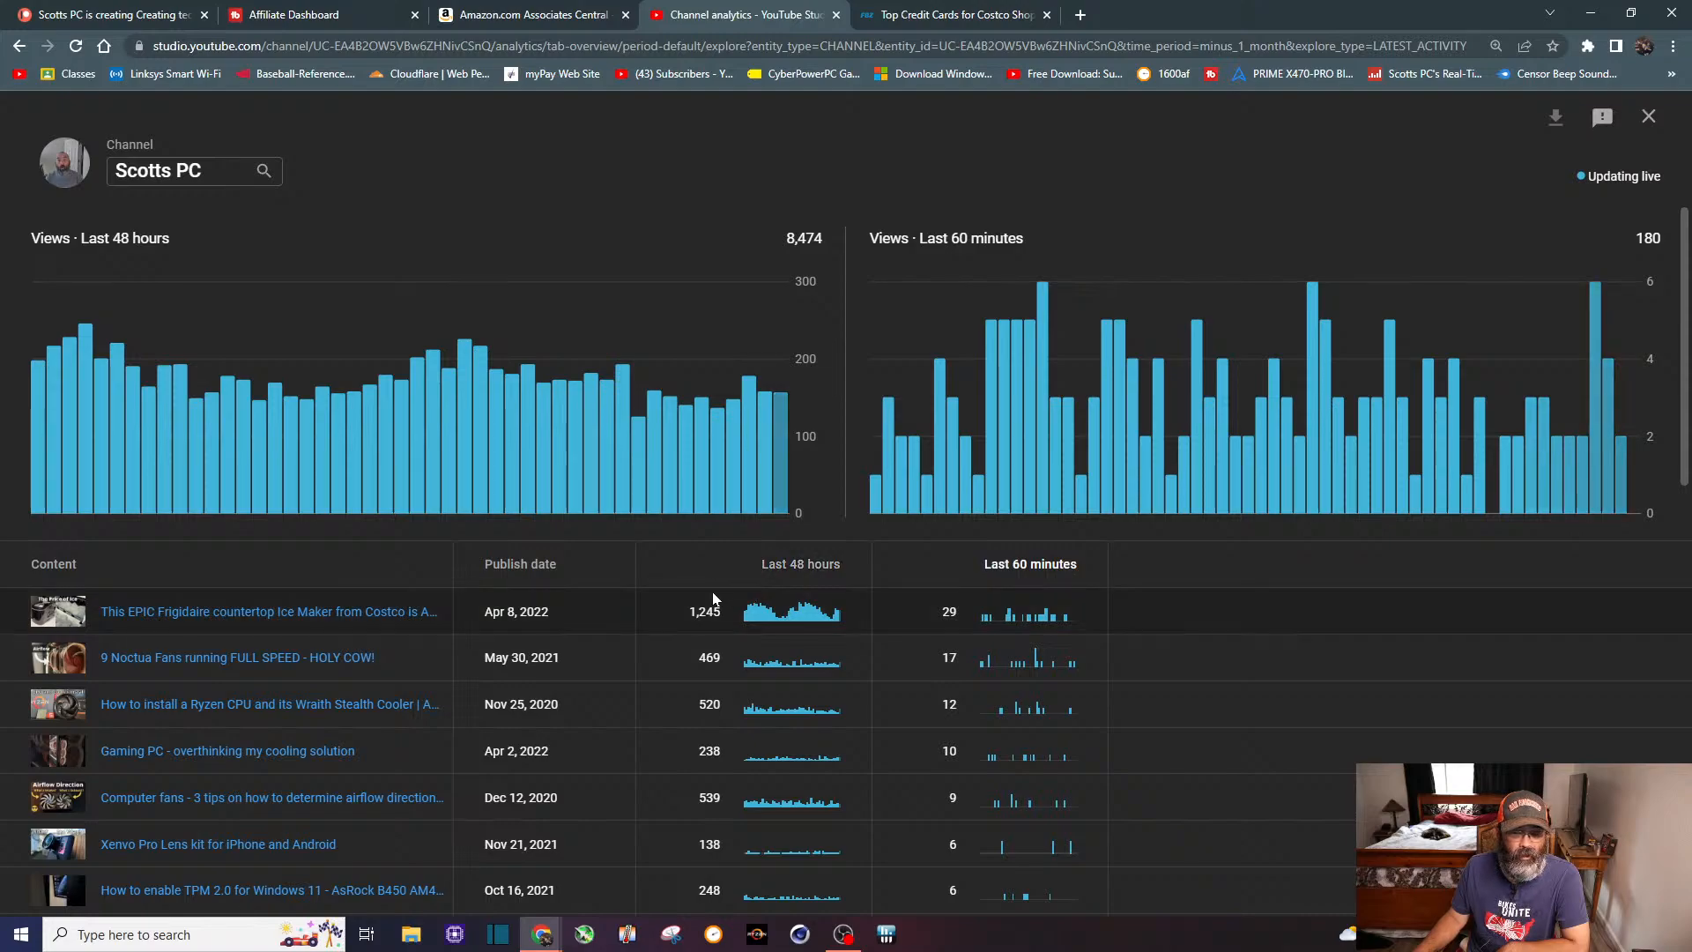
mouse_move(431, 614)
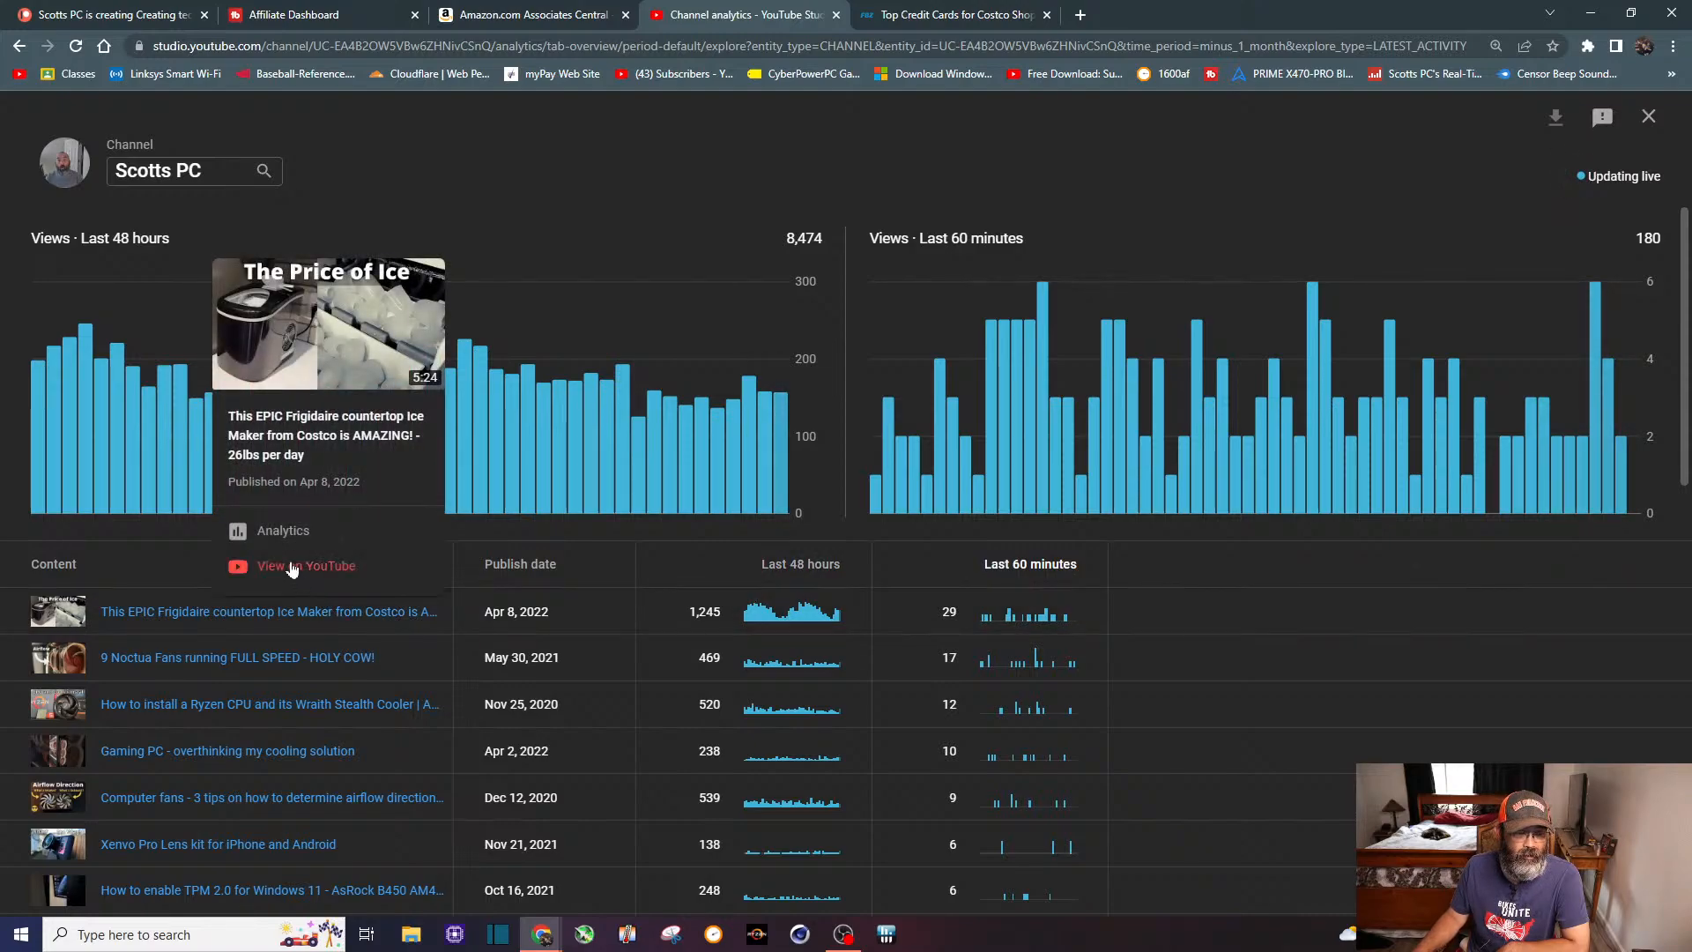
click(284, 532)
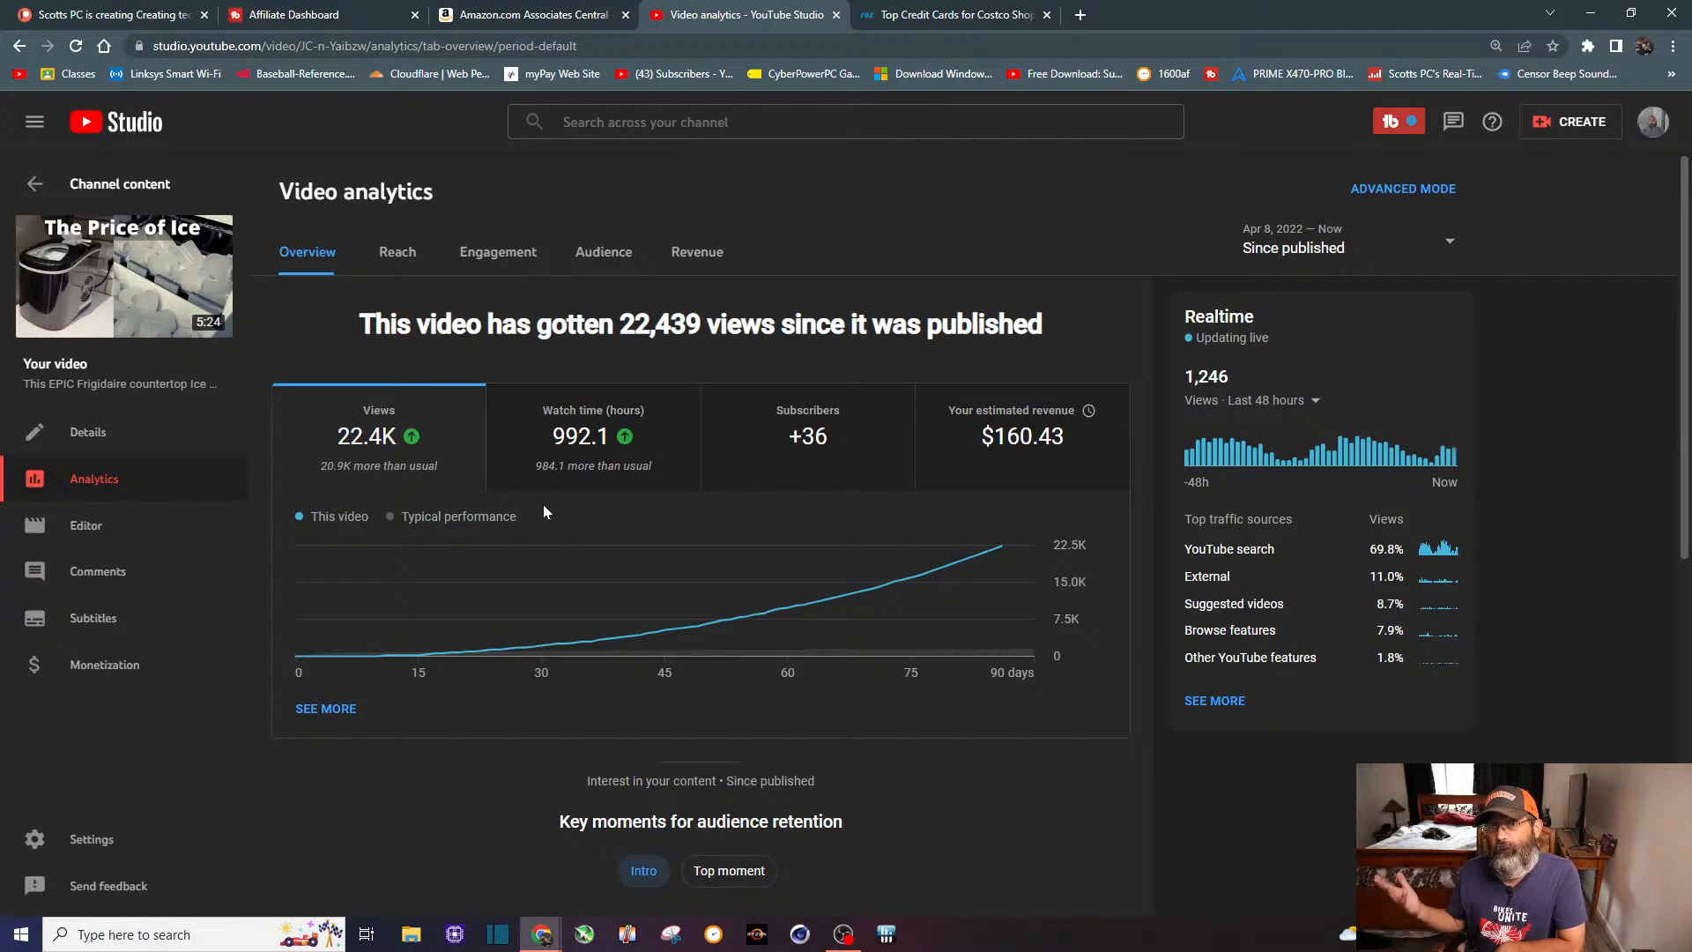
Step: Return to the channel-wide analytics and review the June revenue figures, including monthly estimated revenue and top-earning content
click(137, 185)
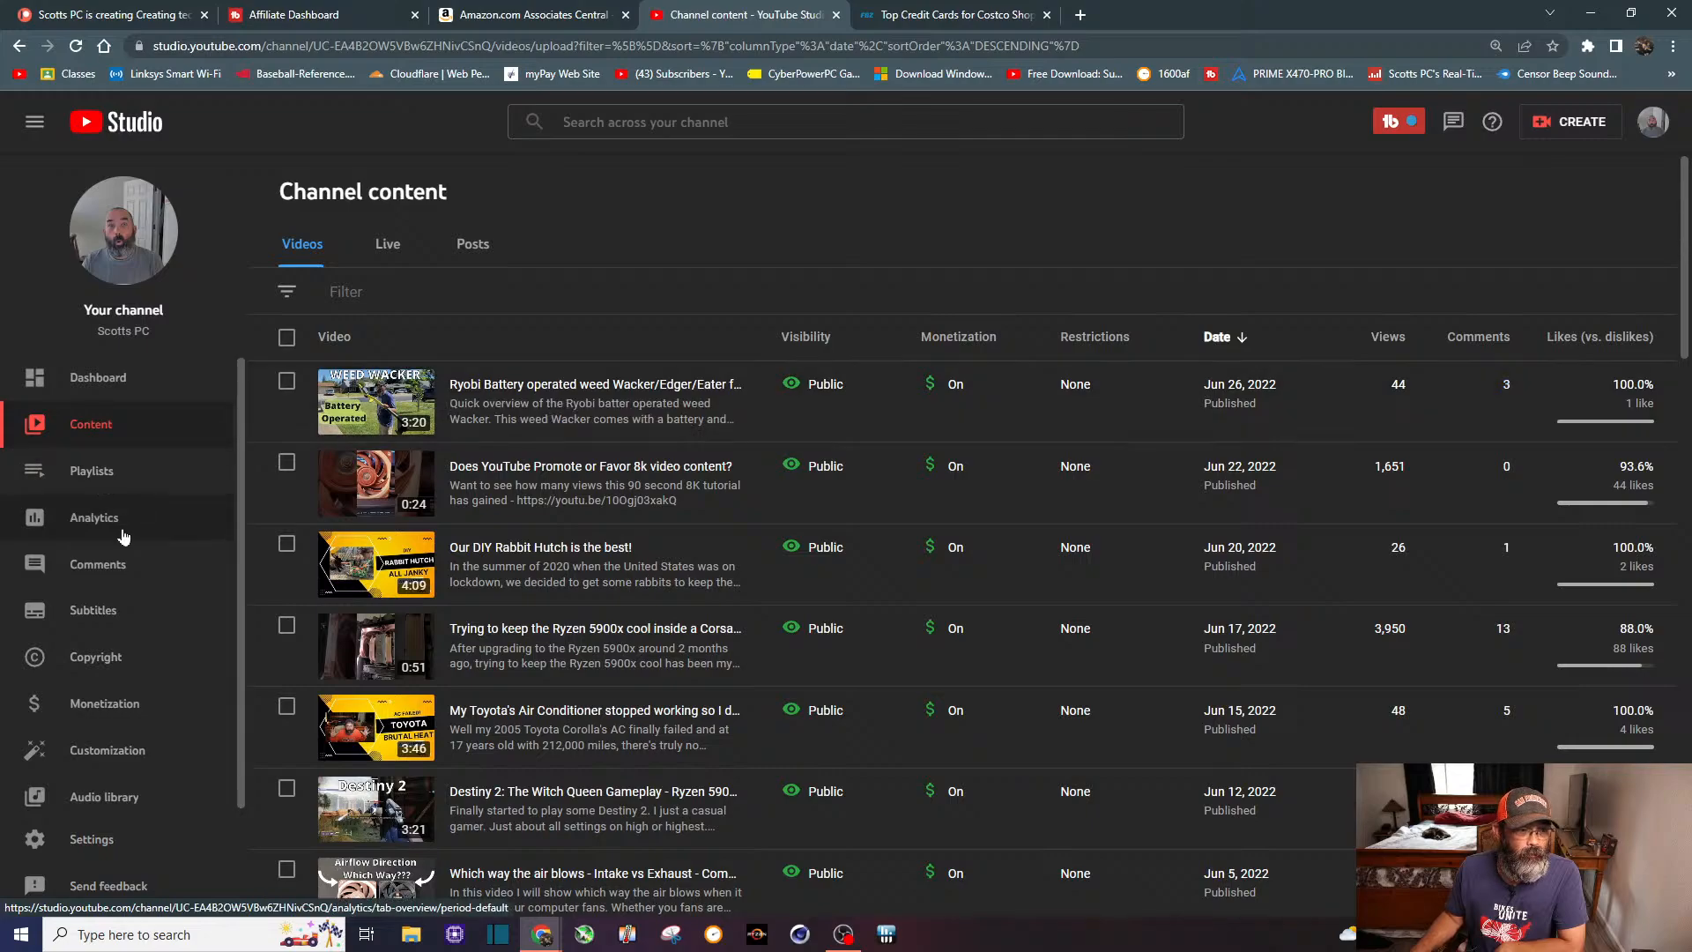
click(126, 534)
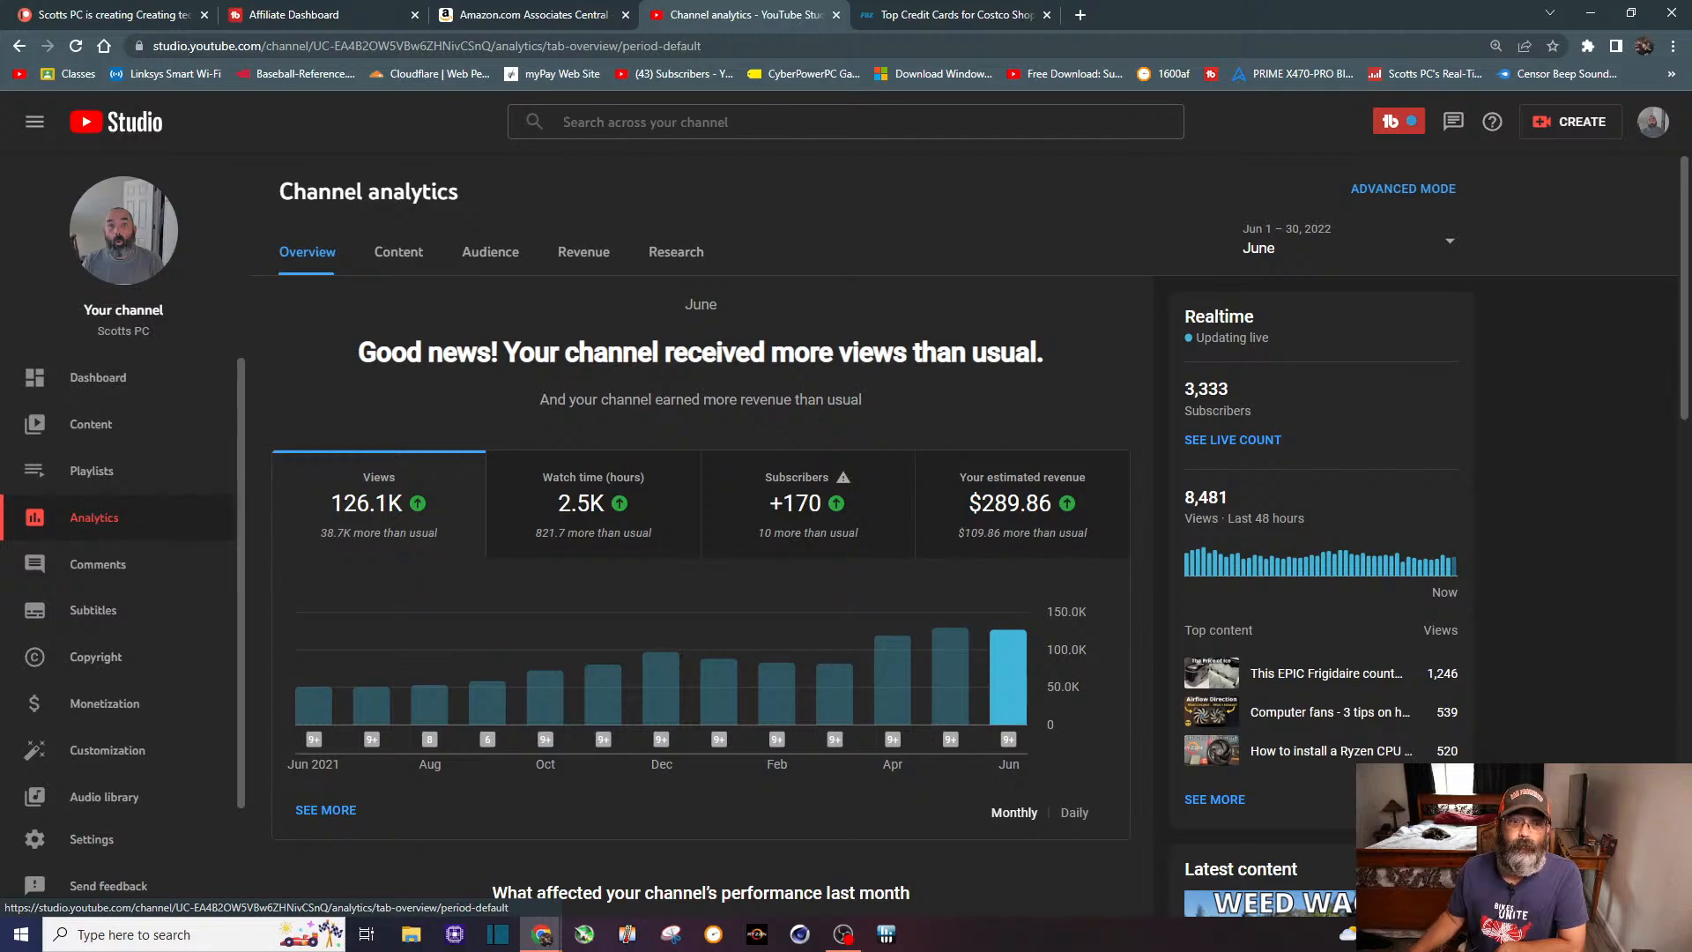
click(591, 257)
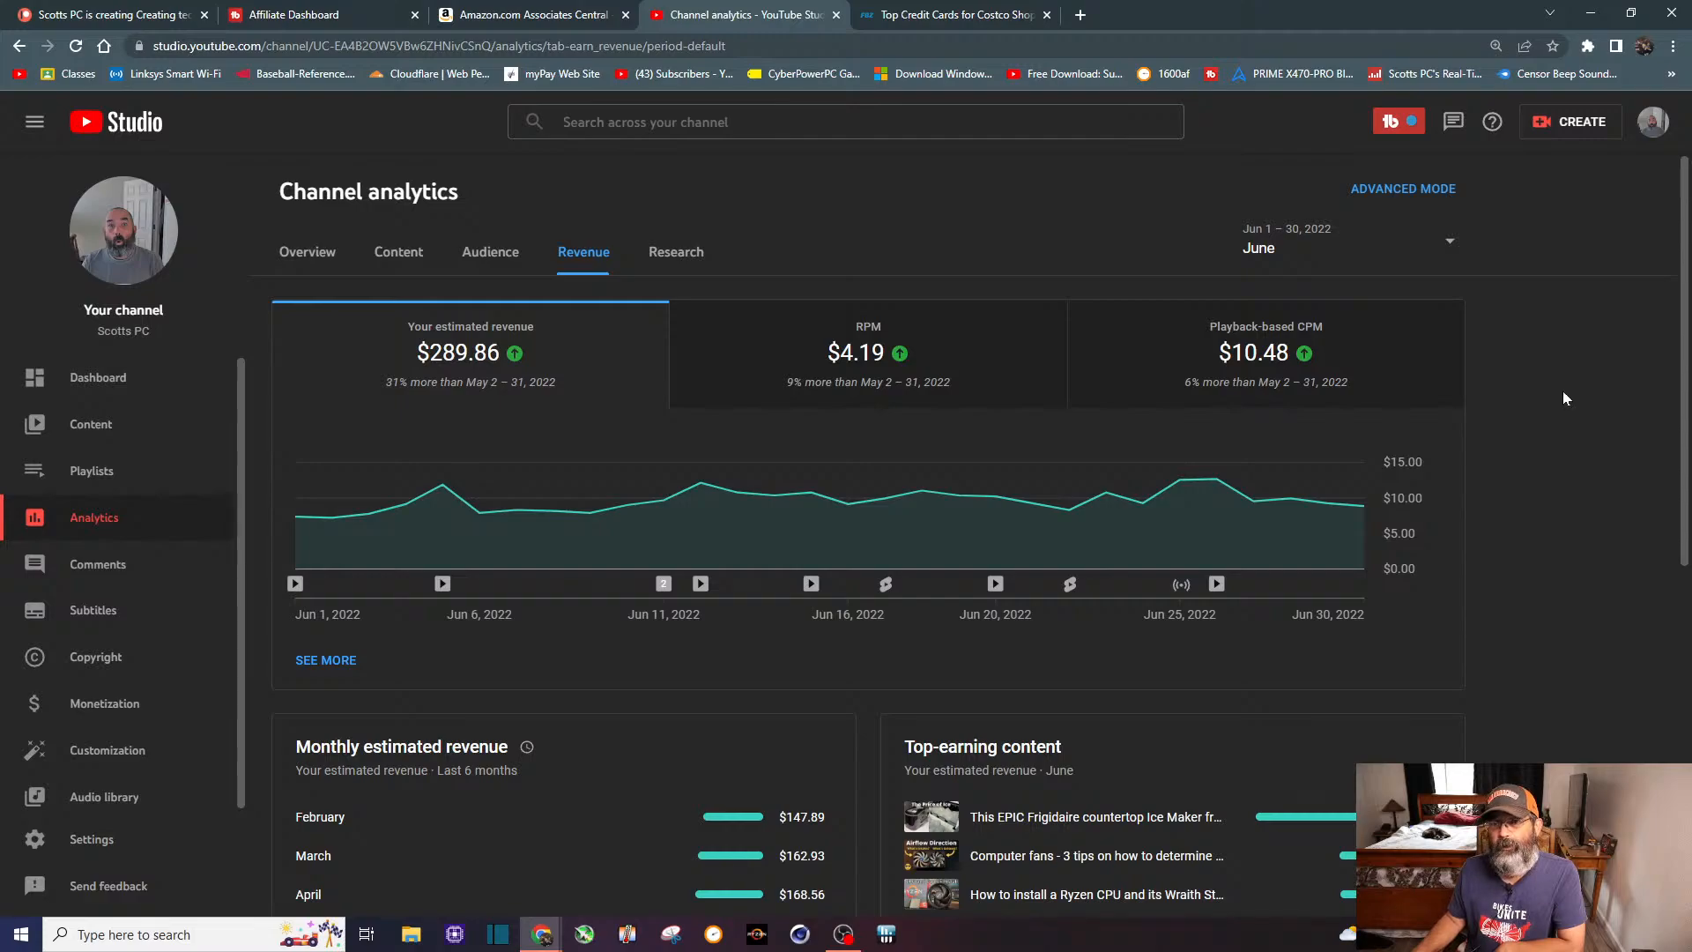
scroll(1565, 398, down, 4)
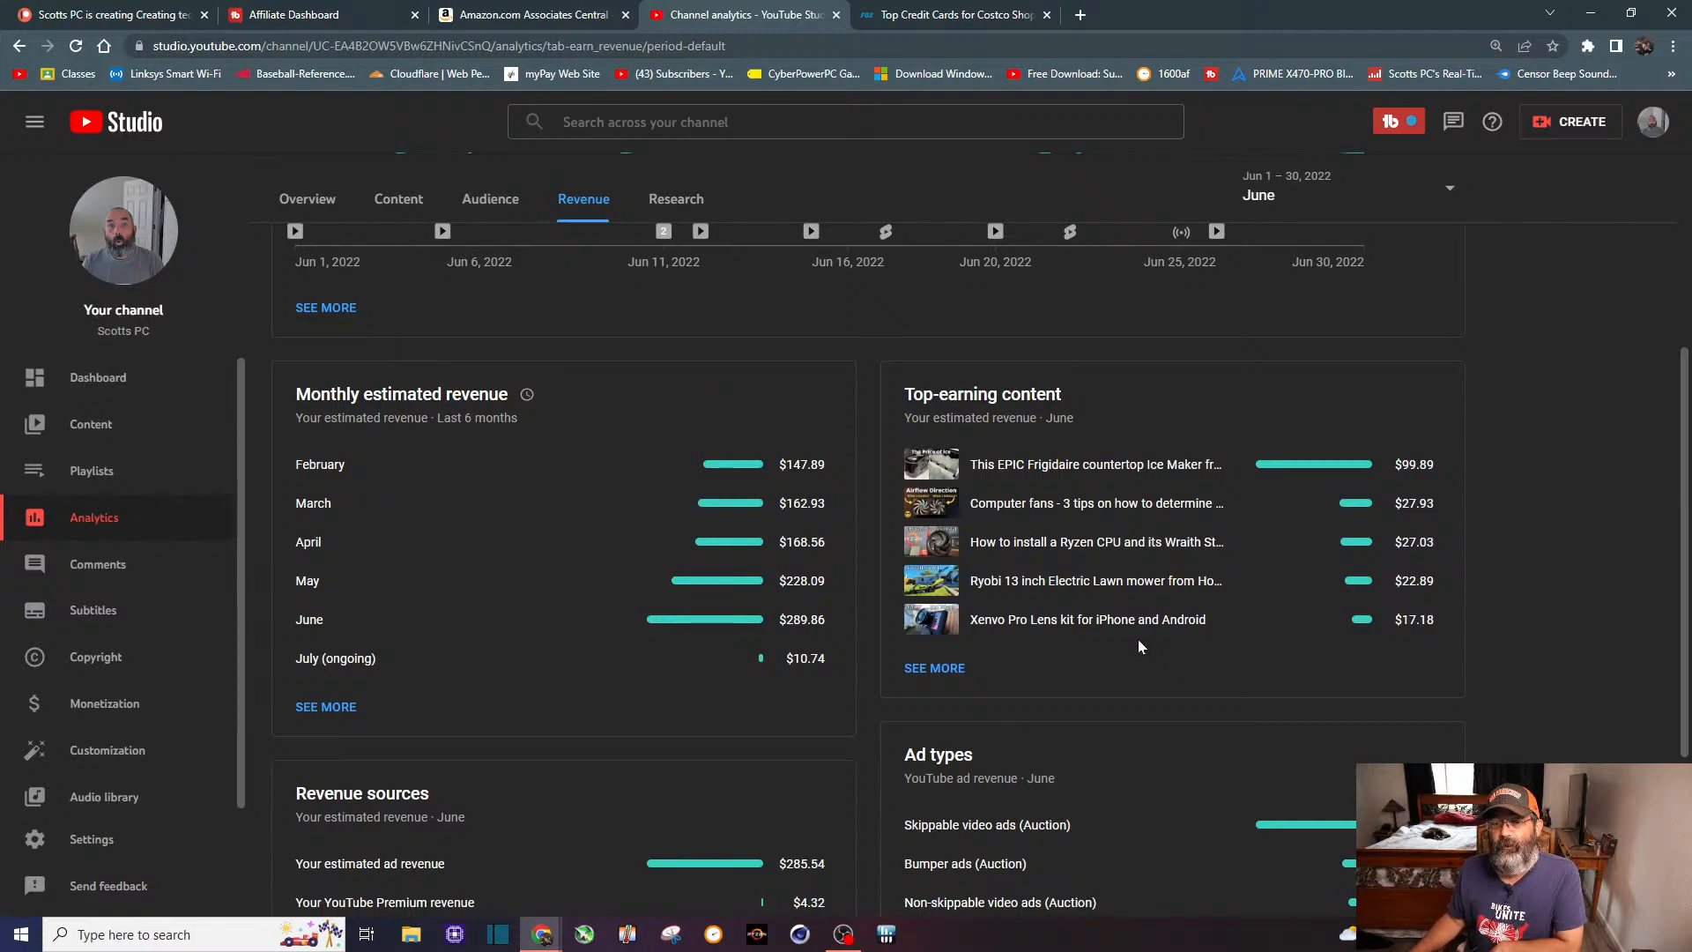
Step: Open the full top-earning content report for June and examine each video's estimated revenue, monetized playbacks and playback-based CPM
click(936, 667)
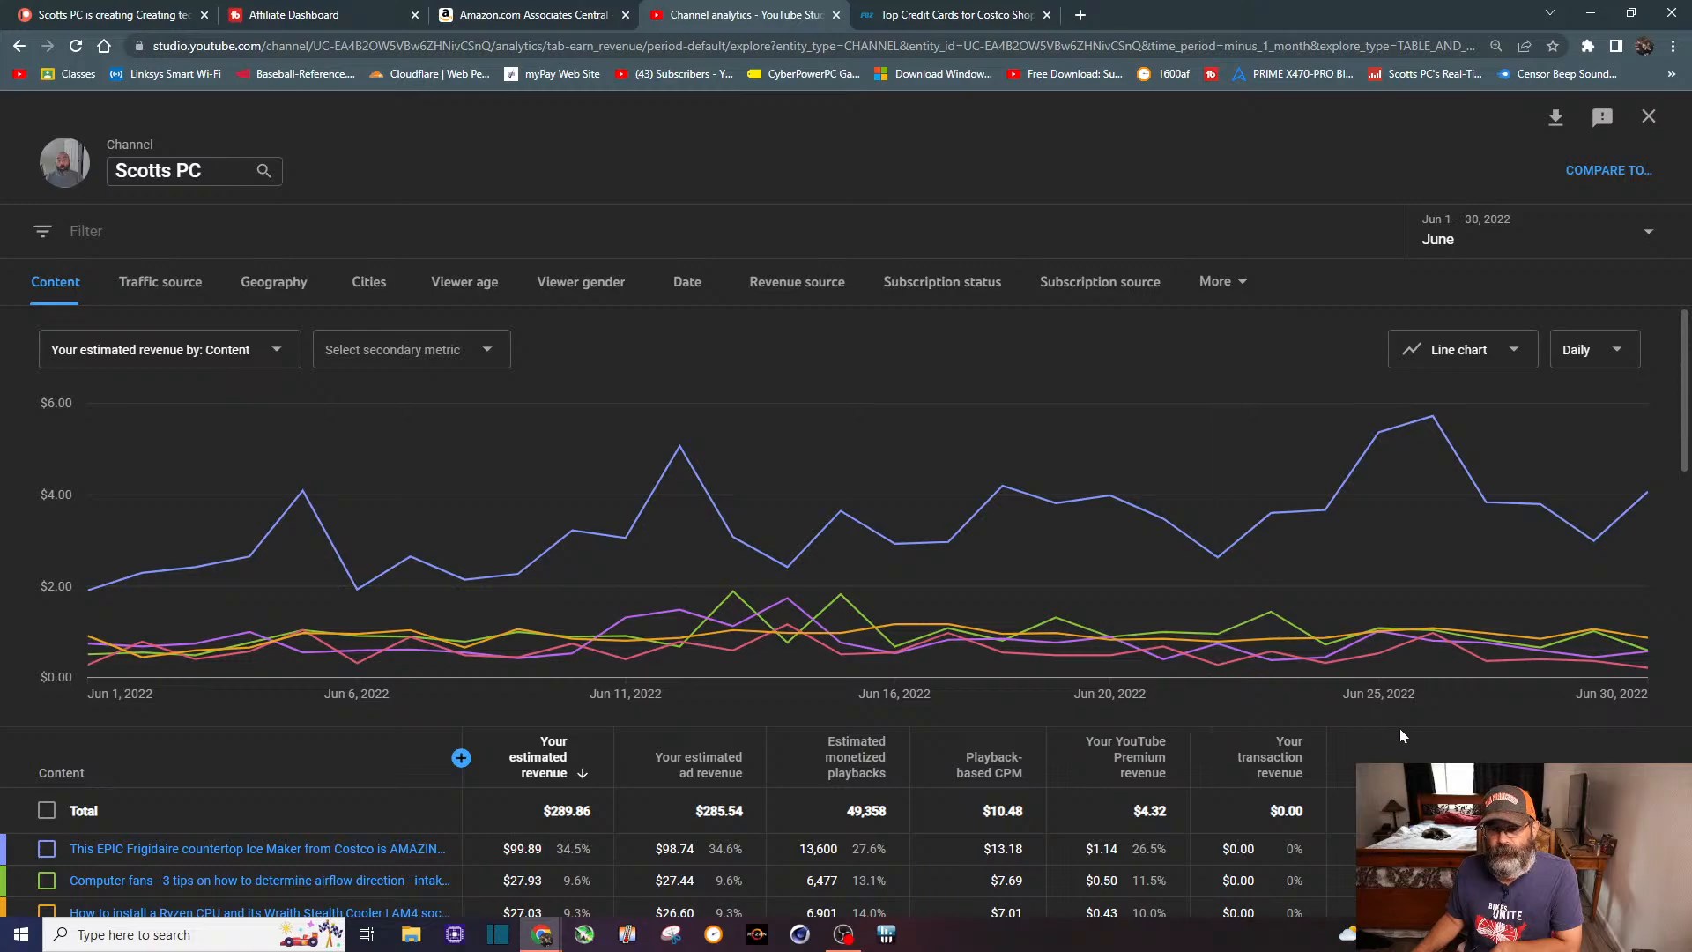
scroll(1416, 728, down, 1)
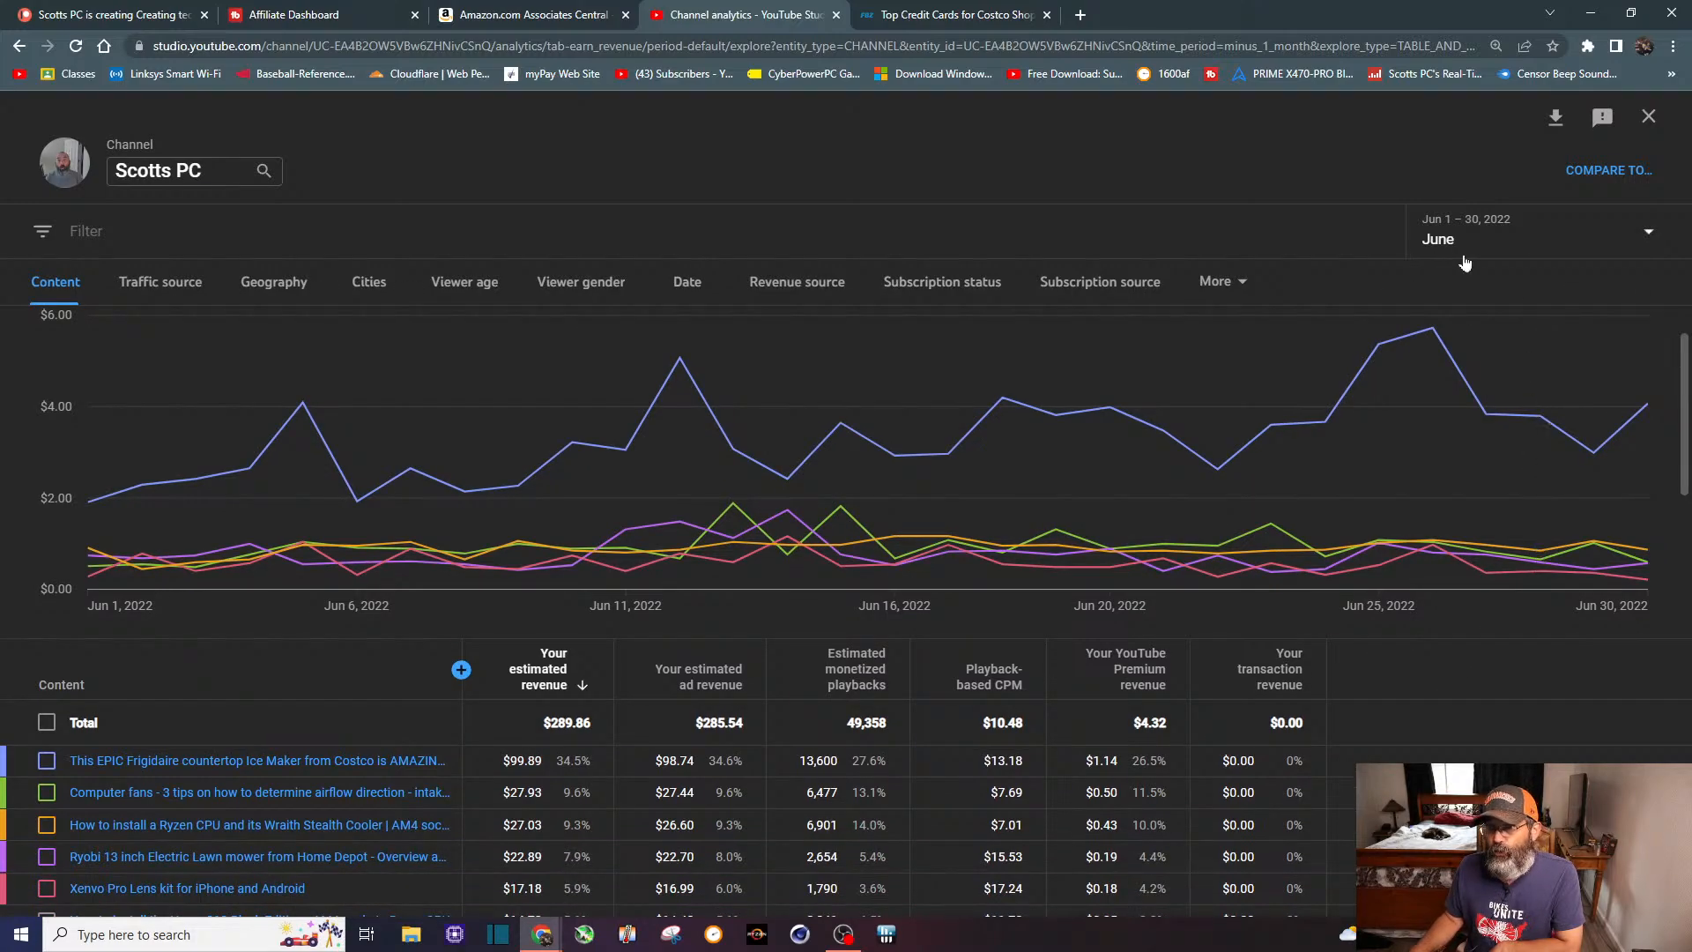
scroll(1447, 653, down, 2)
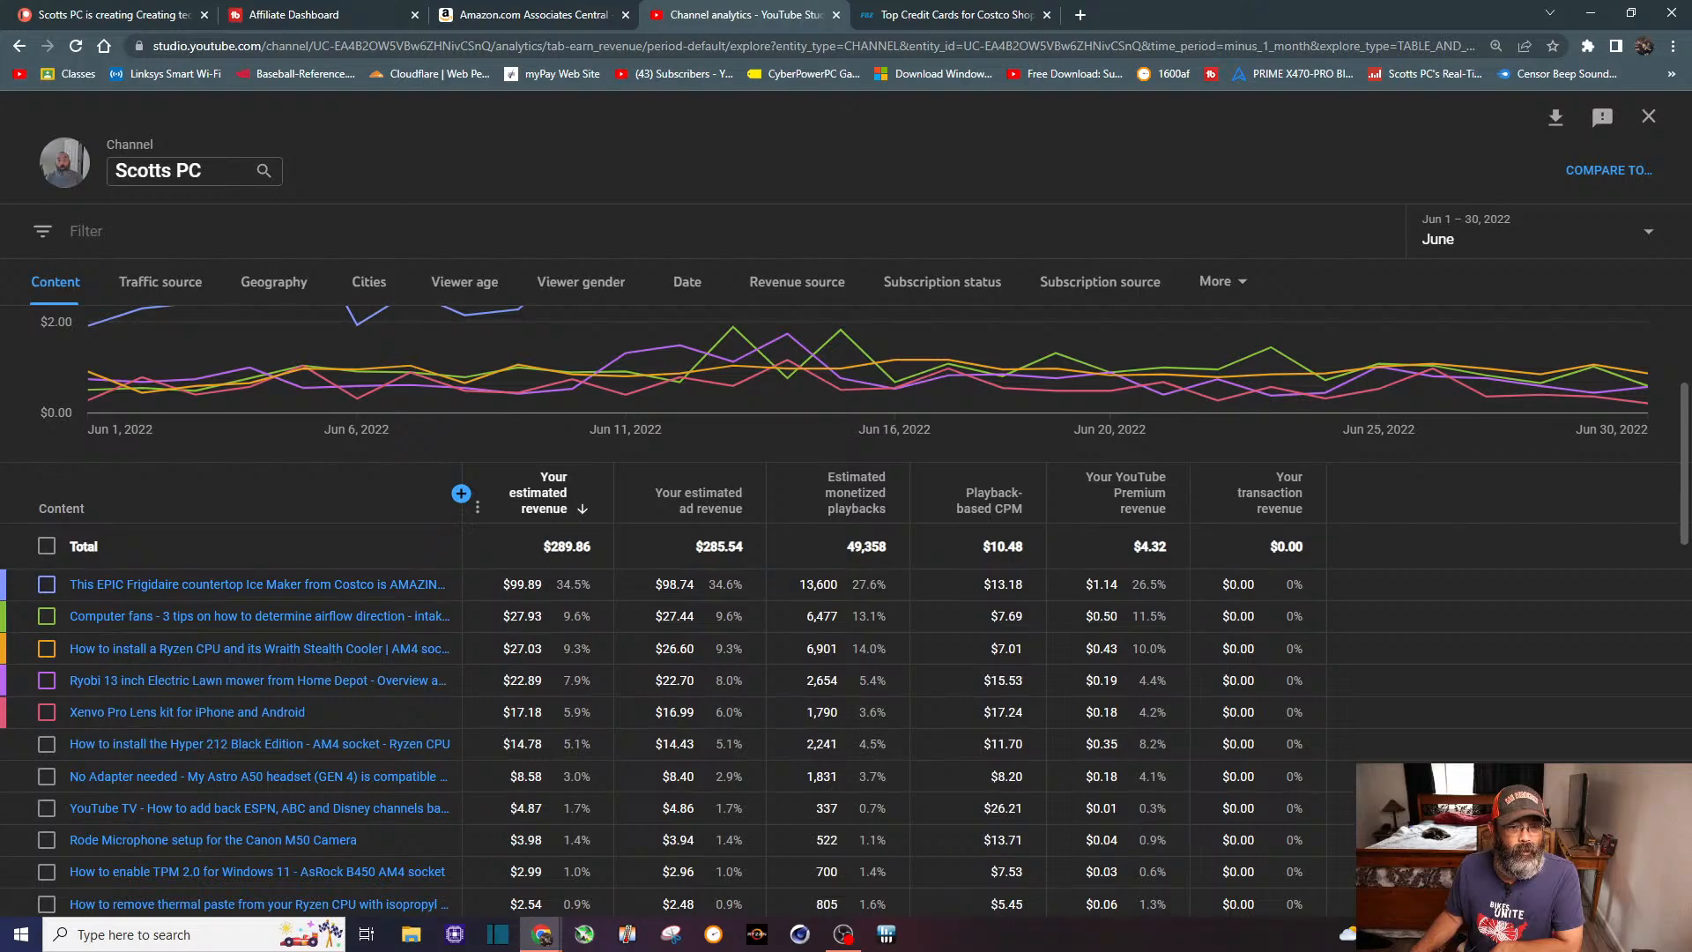
mouse_move(539, 495)
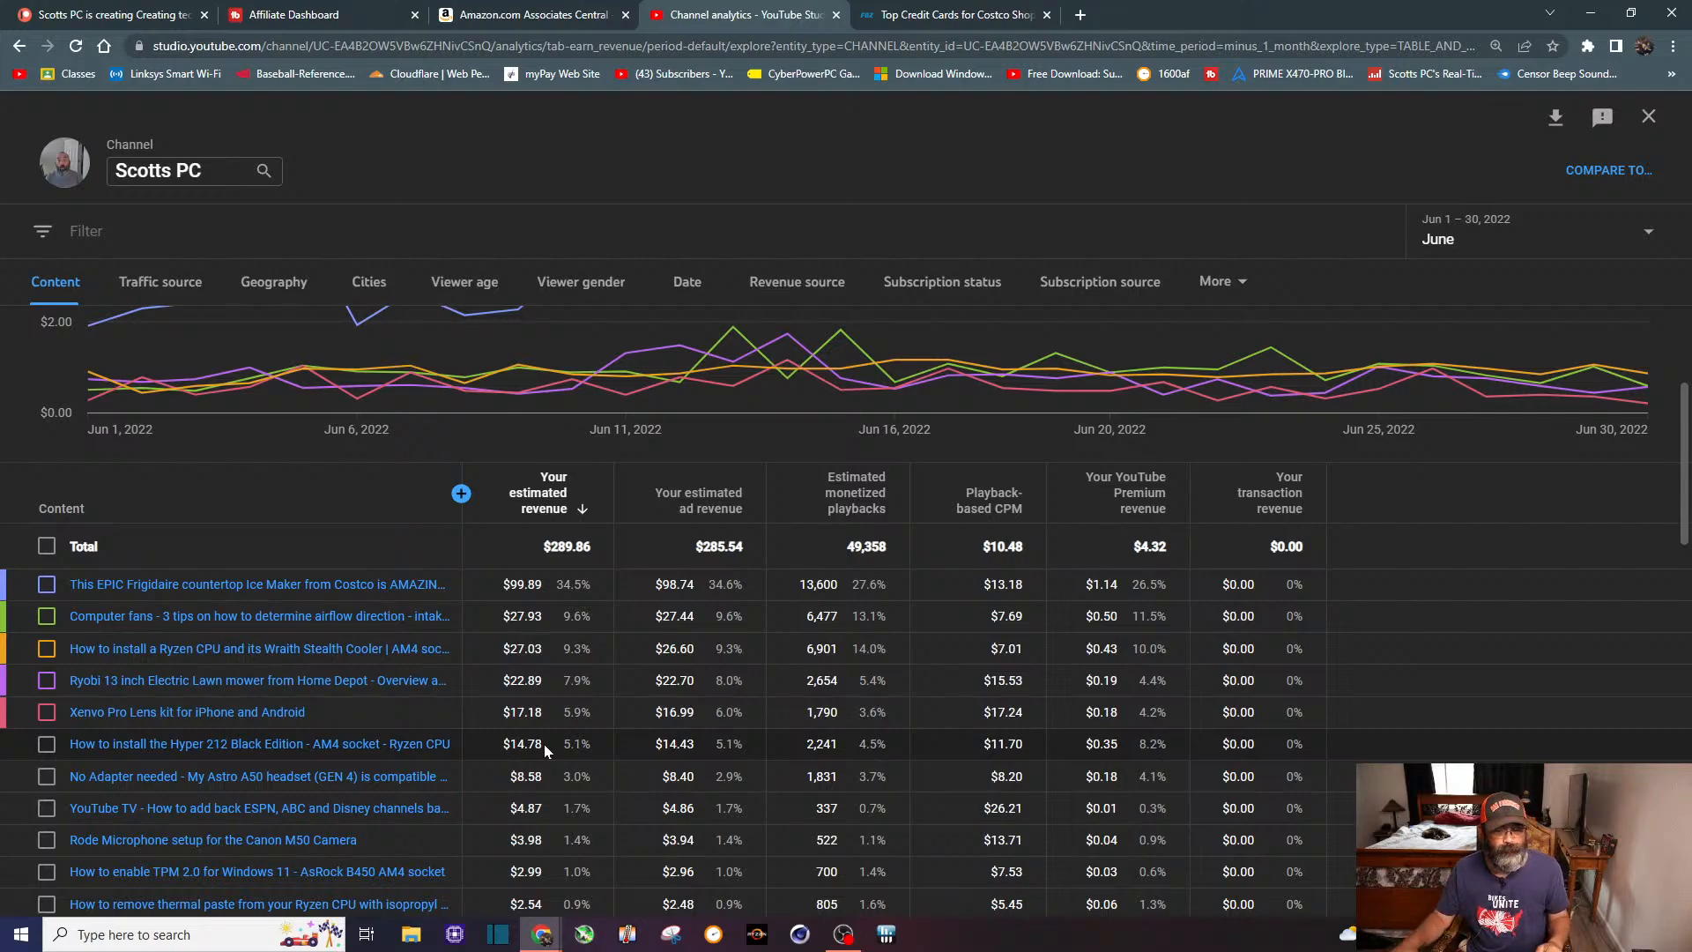
scroll(542, 742, down, 1)
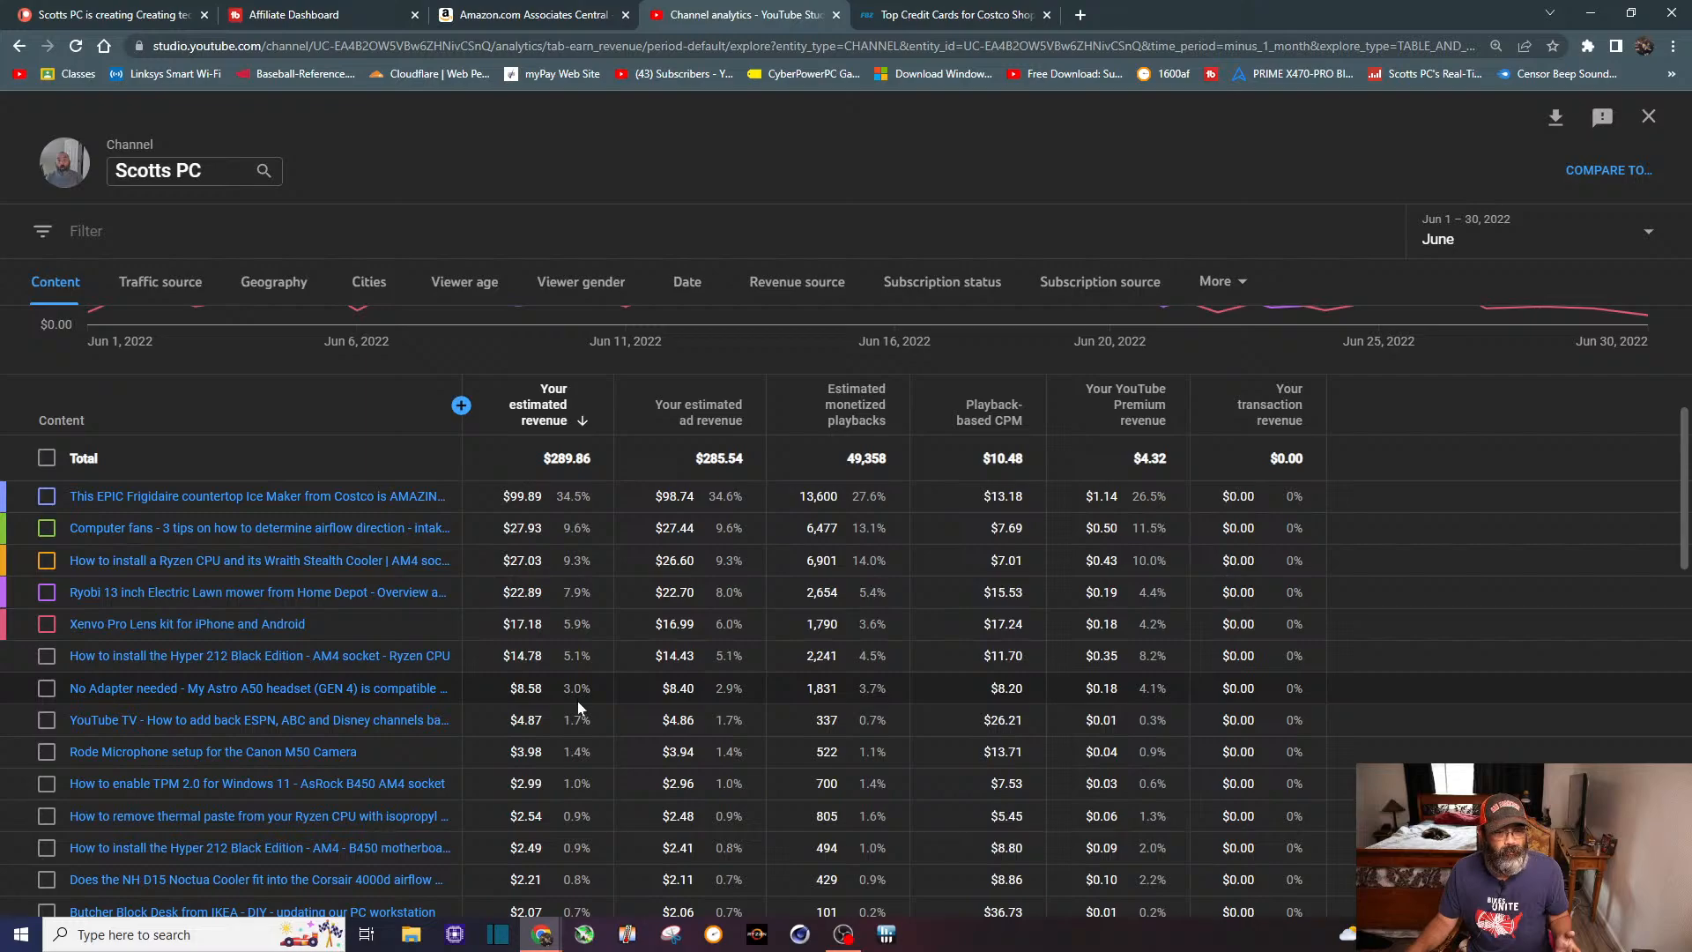
scroll(573, 729, down, 3)
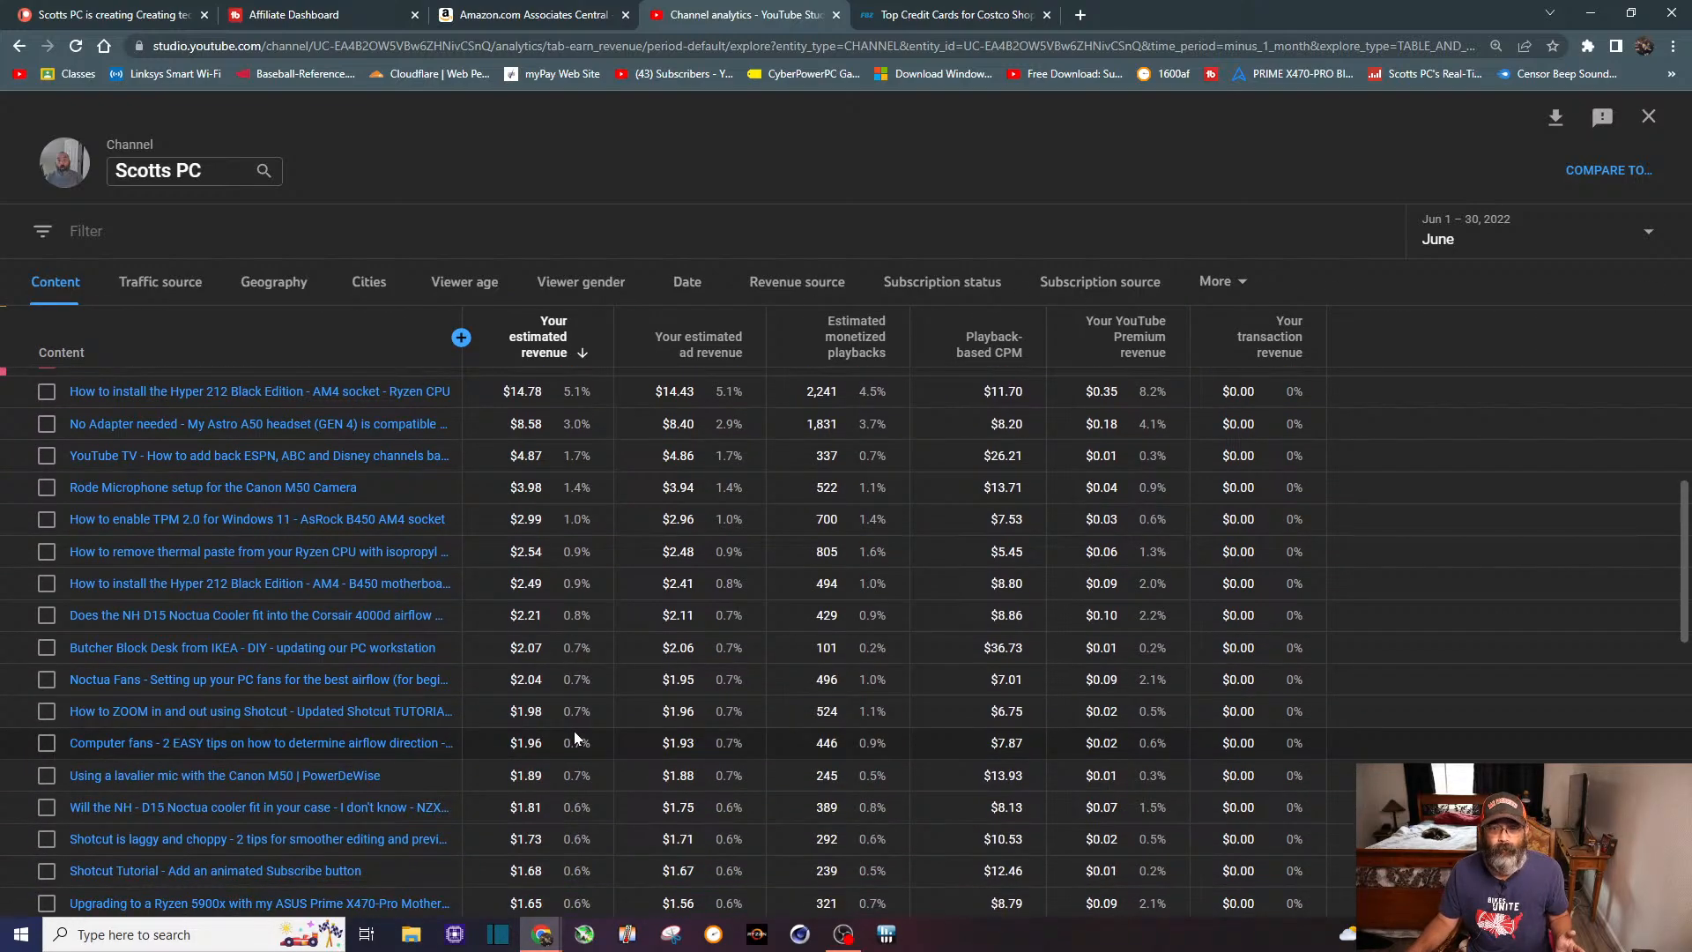
scroll(573, 738, down, 2)
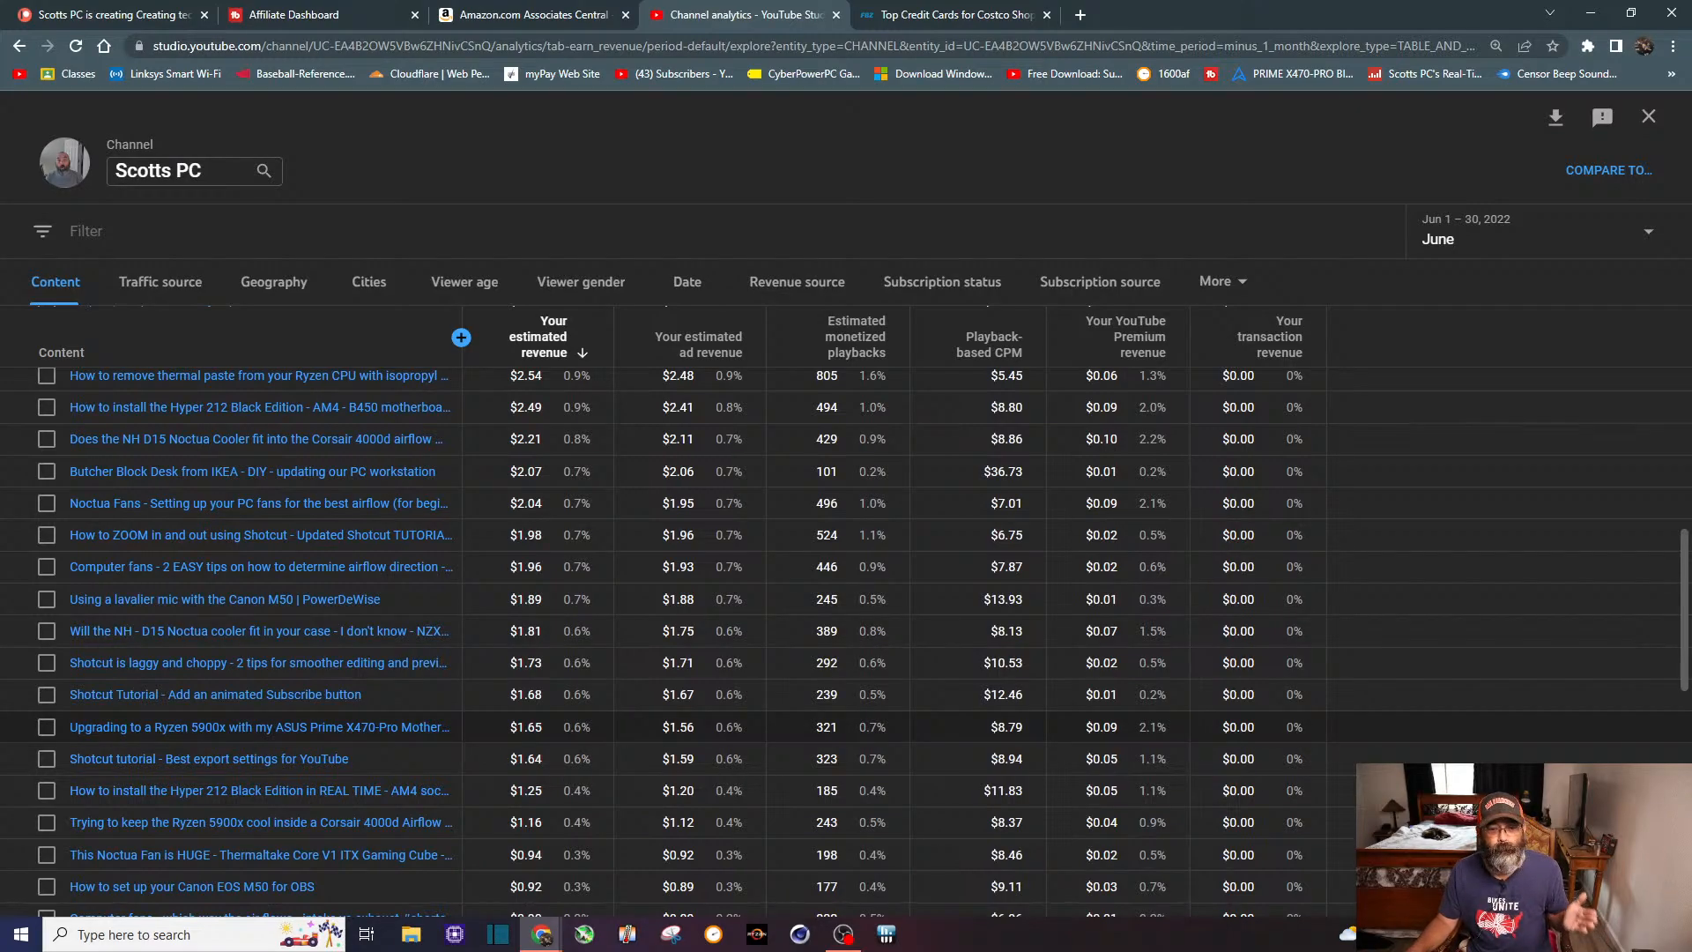
scroll(573, 730, up, 2)
scroll(555, 647, up, 3)
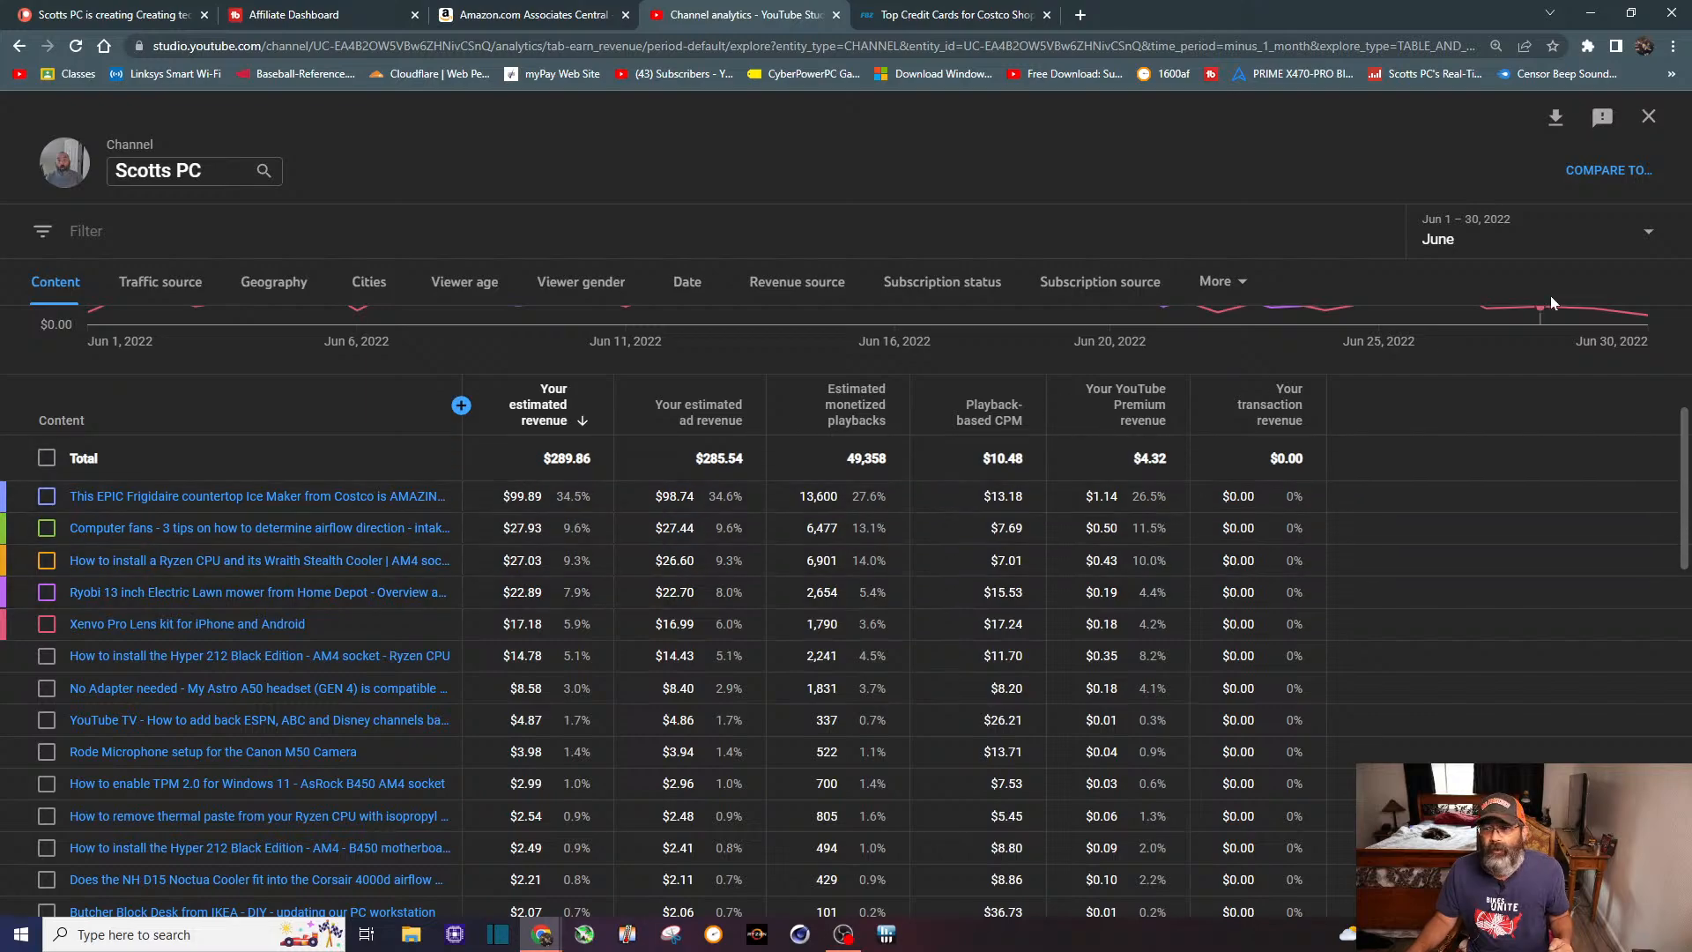
scroll(1544, 317, up, 3)
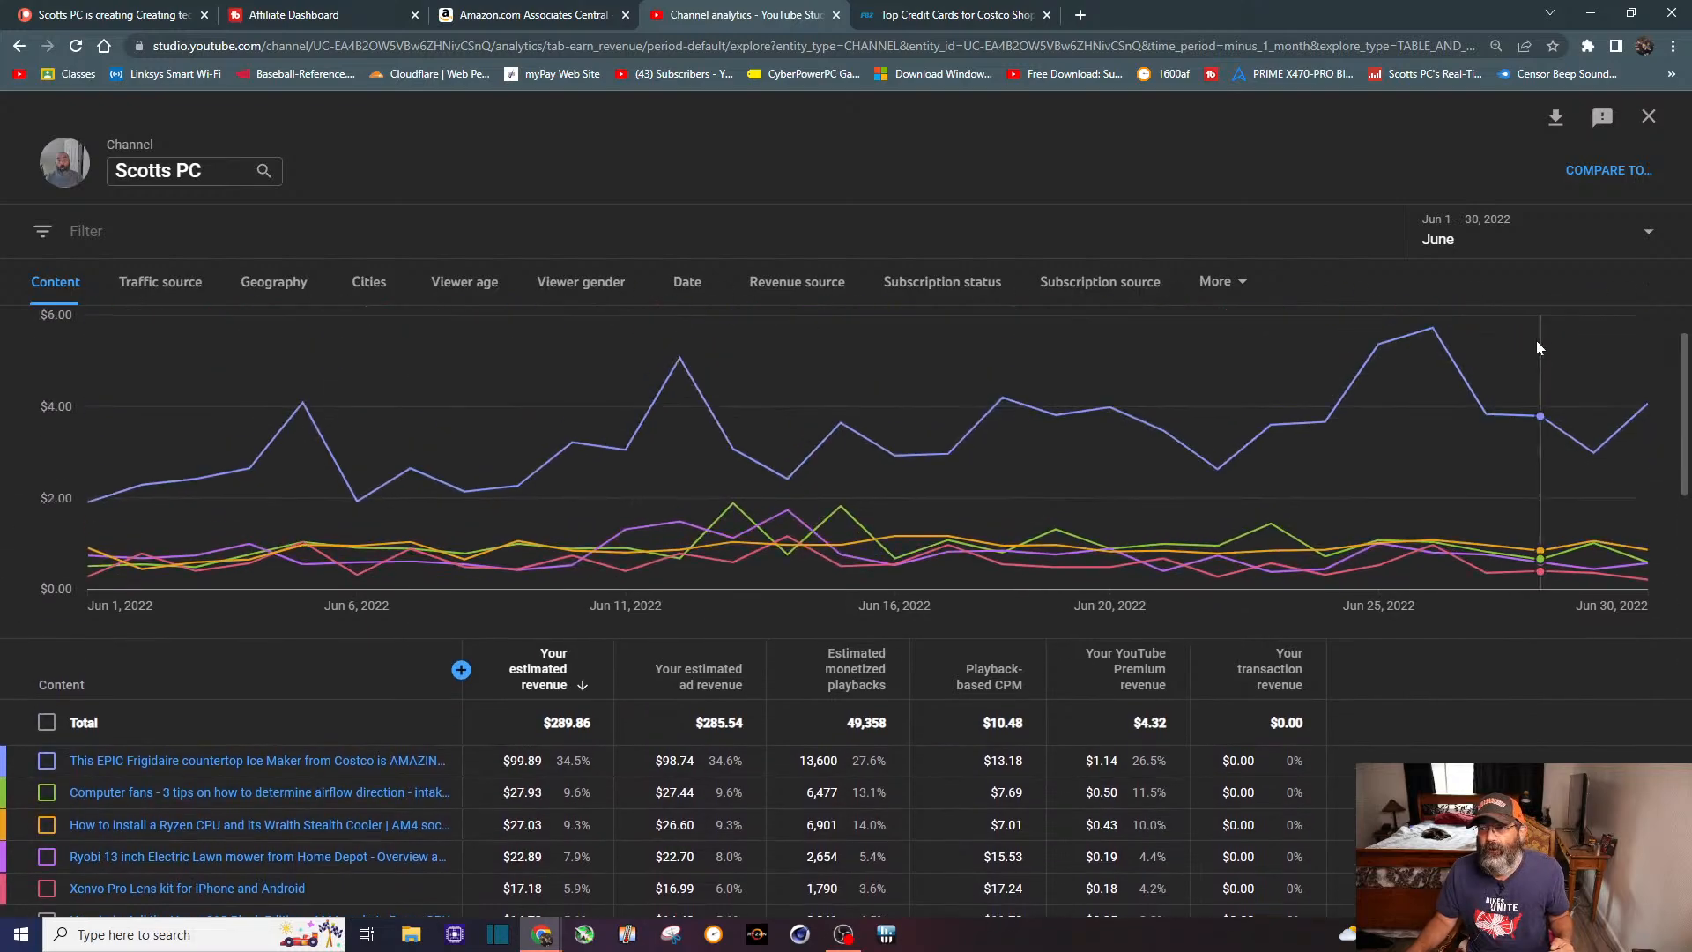
Step: Review the June views broken down by traffic source and by geography
click(162, 284)
scroll(945, 717, down, 3)
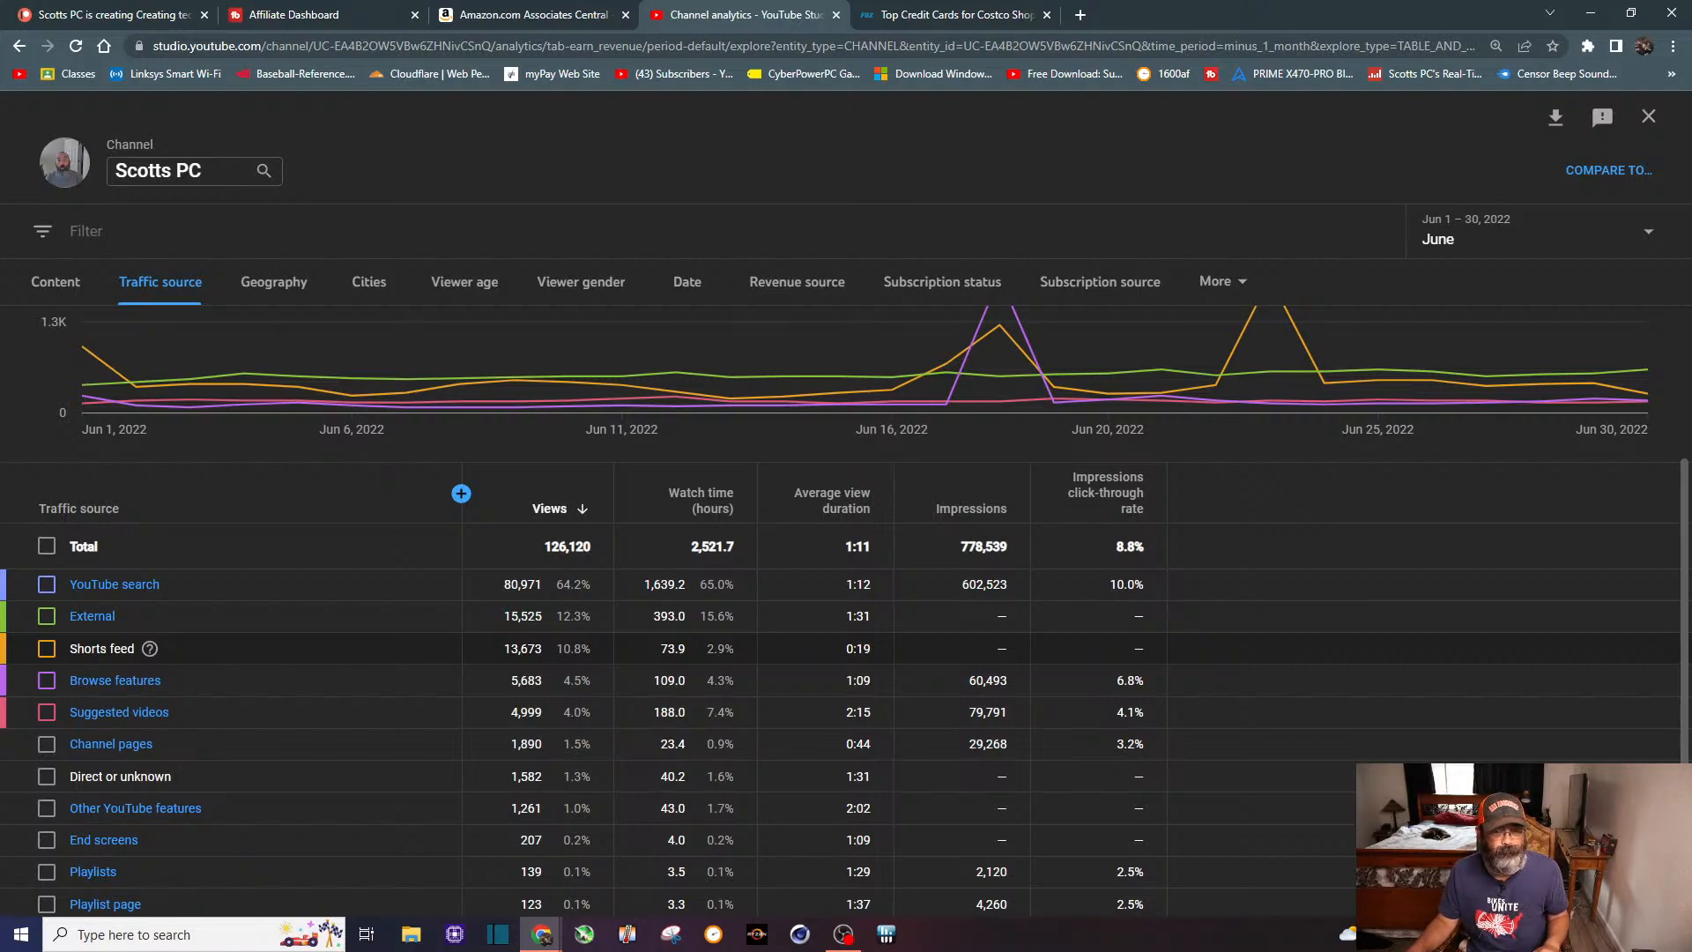
scroll(331, 324, up, 2)
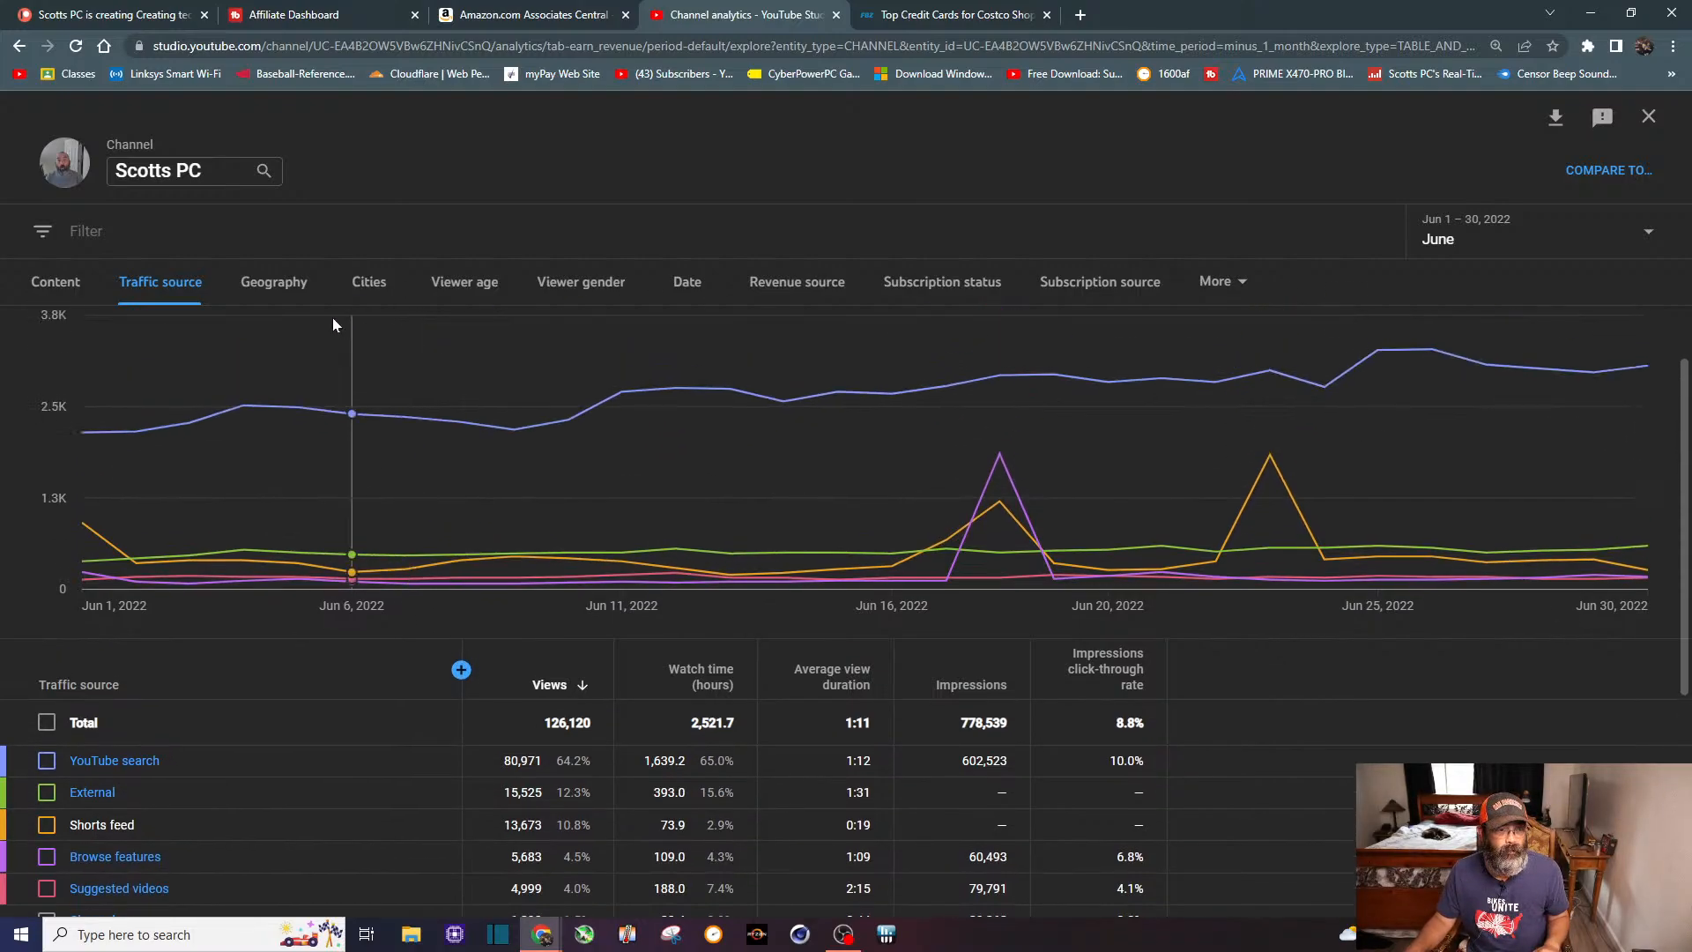
click(274, 282)
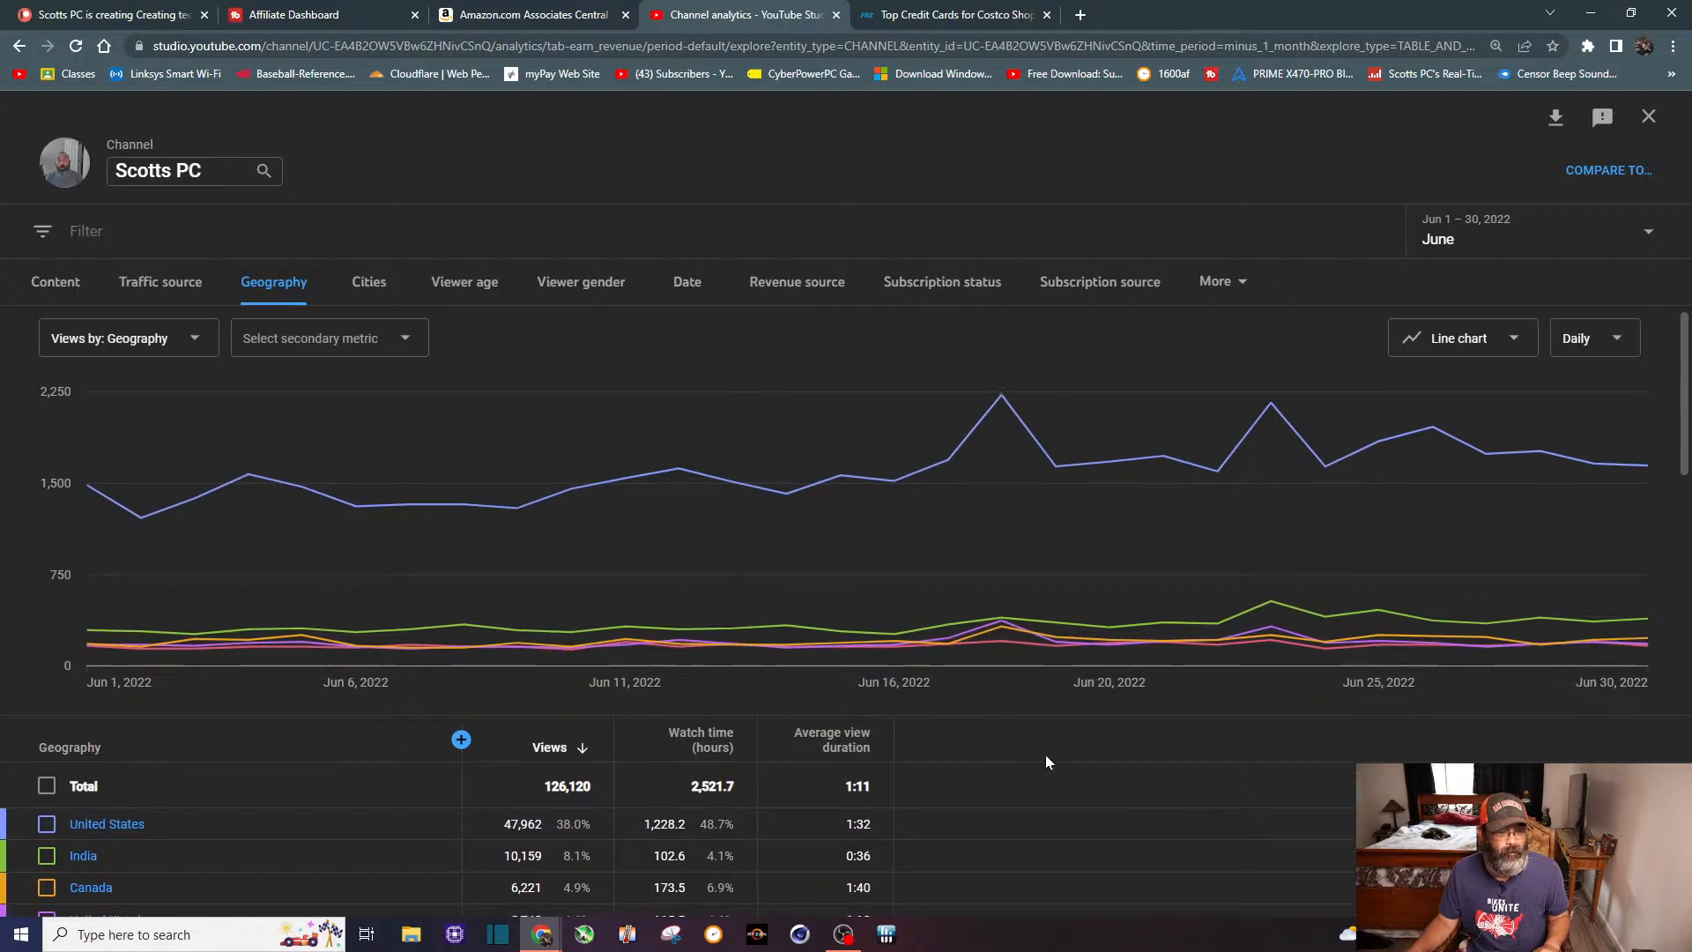
scroll(1047, 761, down, 2)
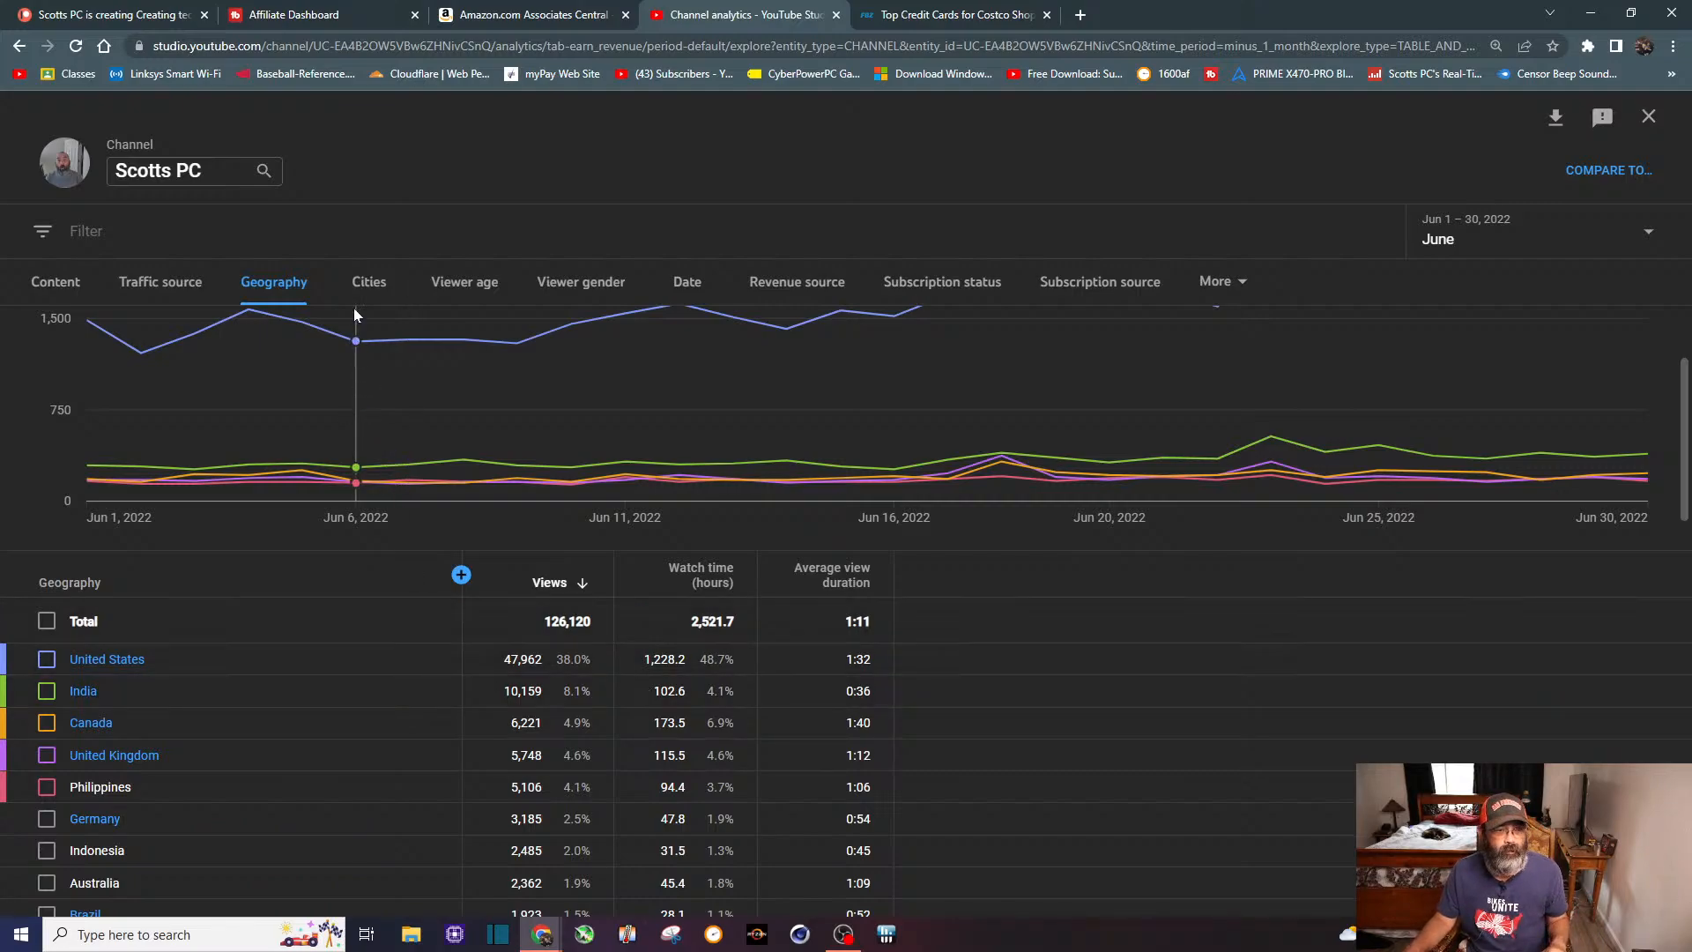
Step: Review the June views broken down by city and by viewer age
click(367, 282)
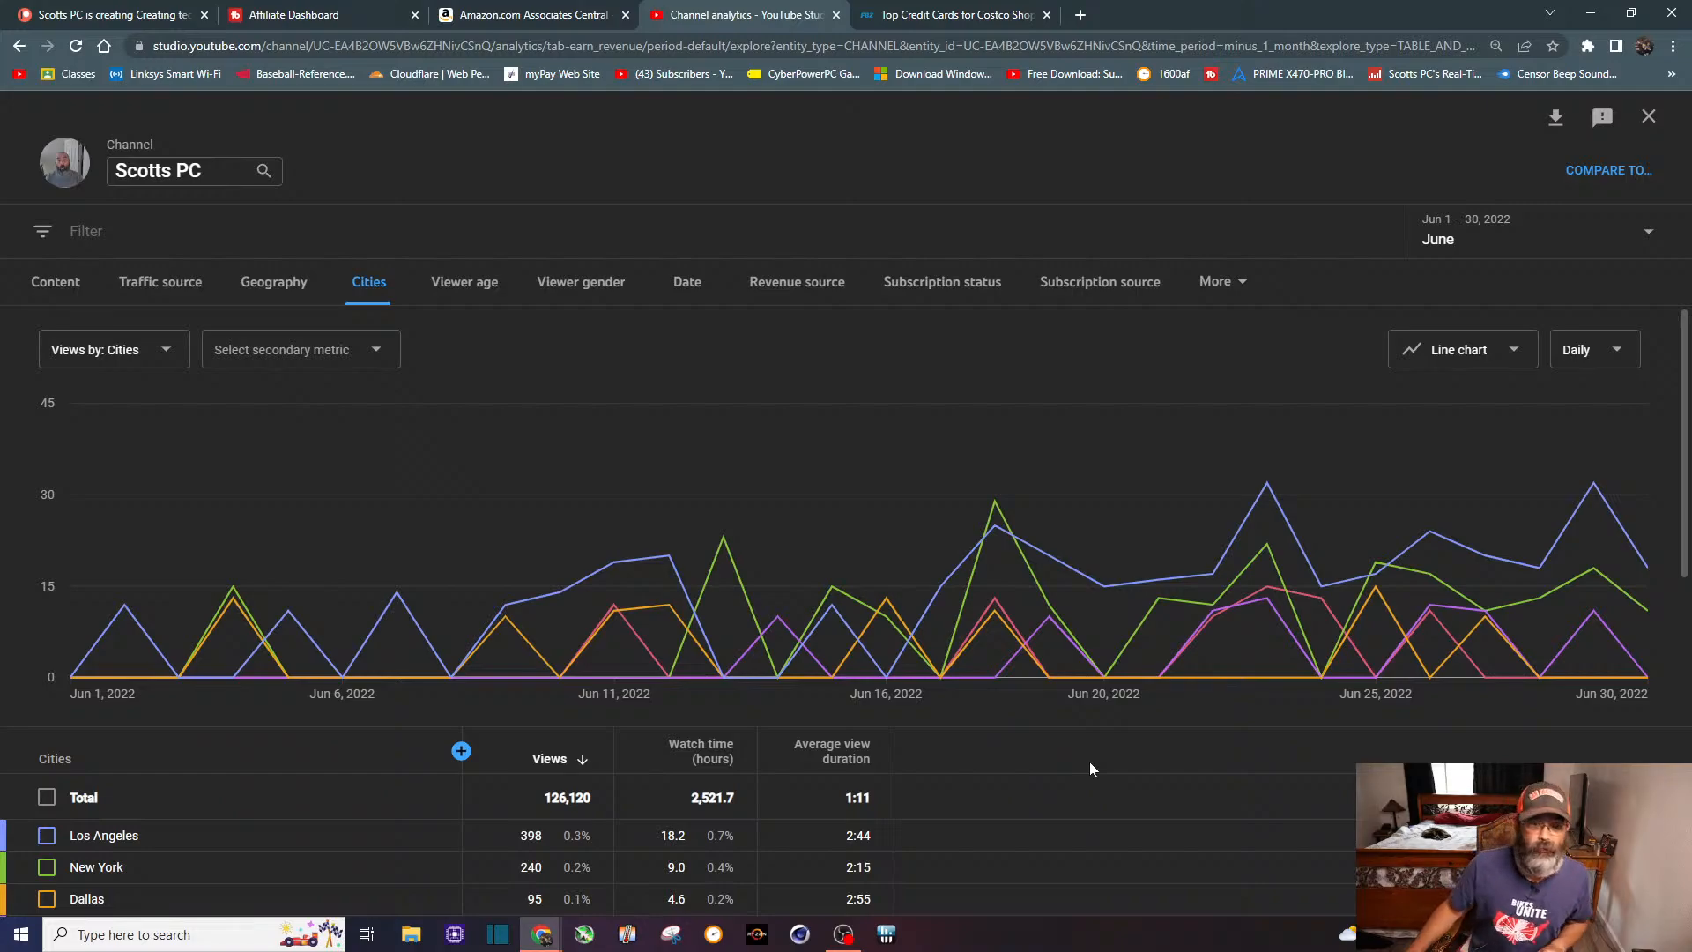
scroll(1090, 769, down, 1)
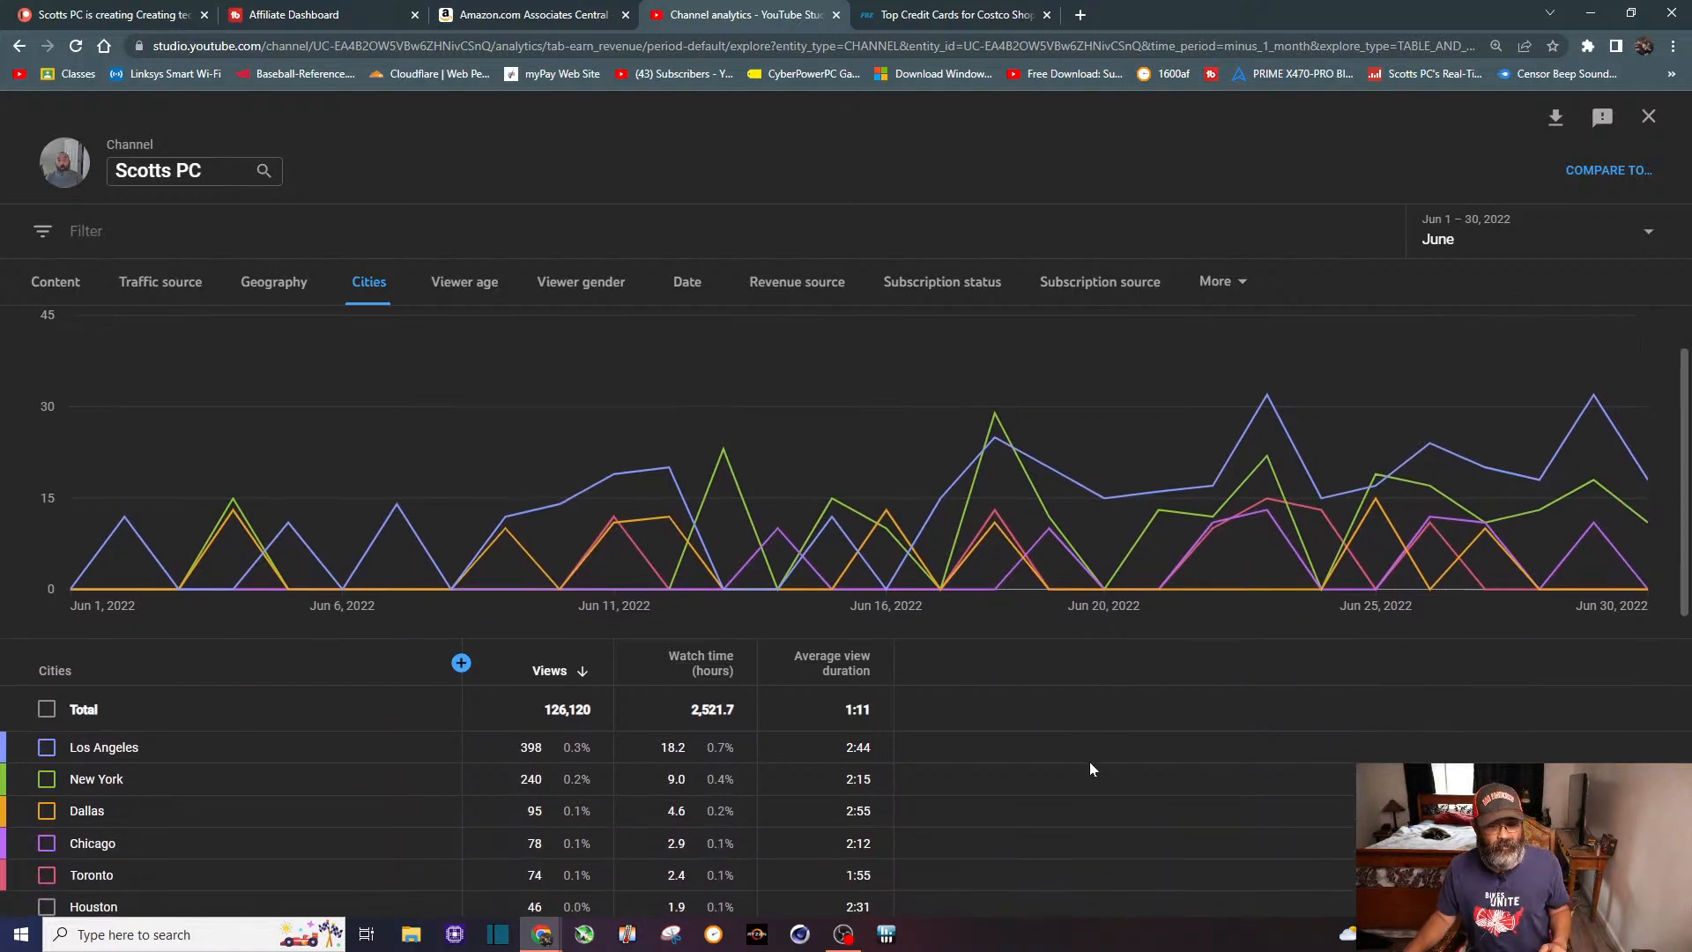
scroll(1091, 769, down, 1)
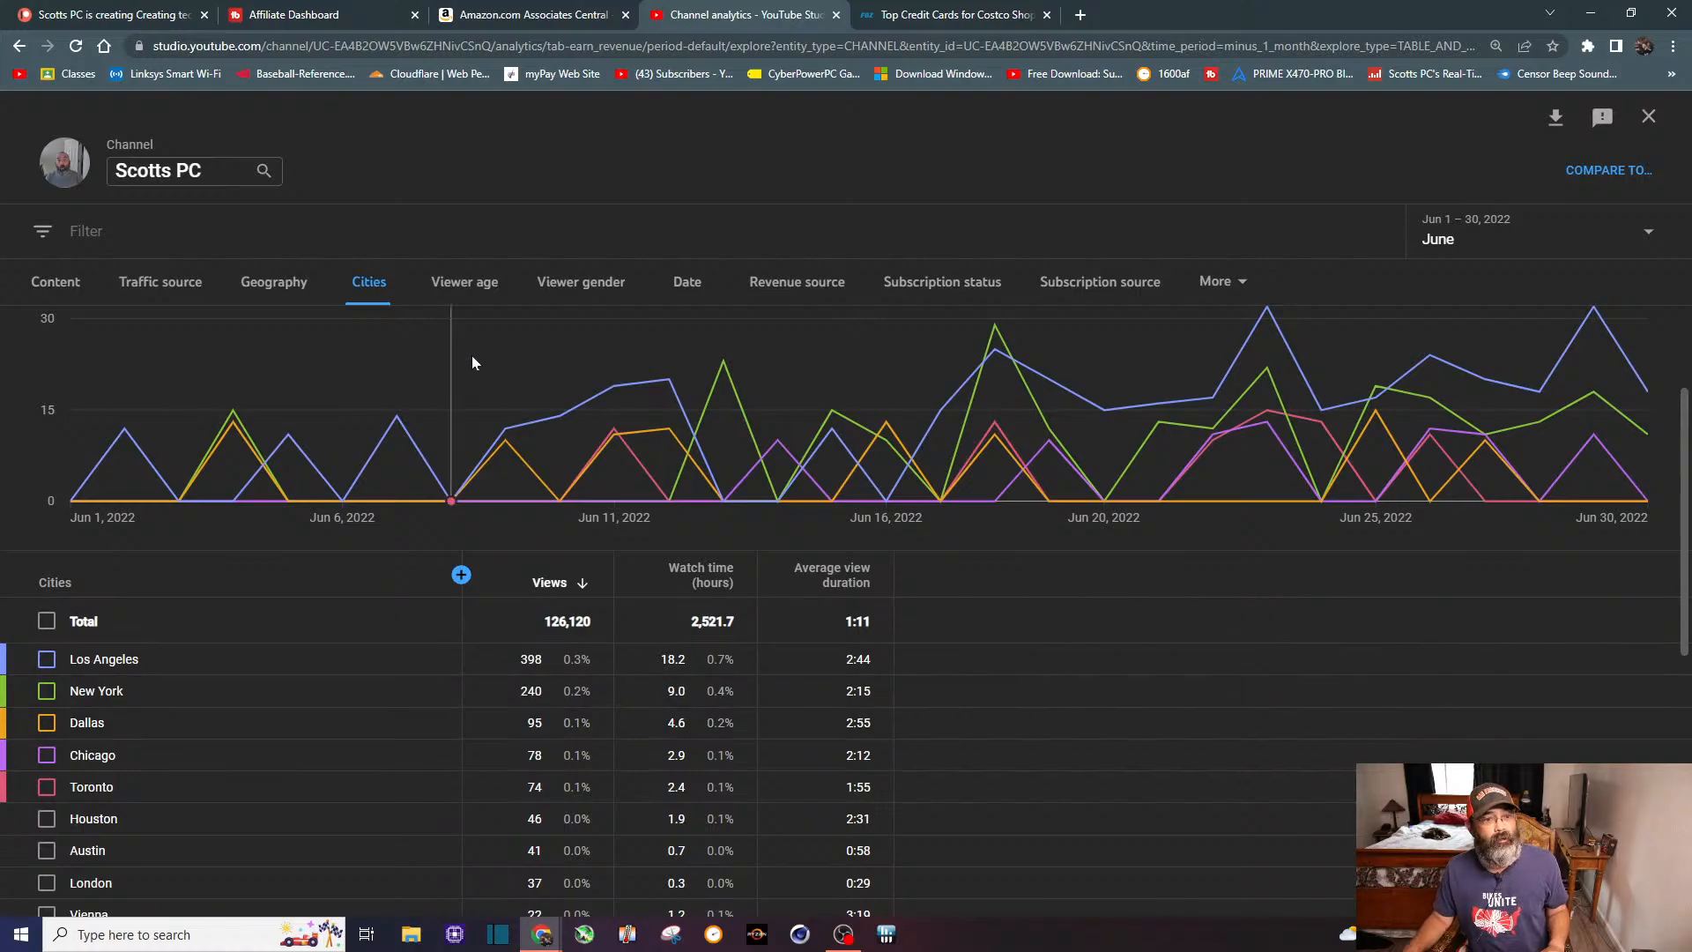
click(465, 284)
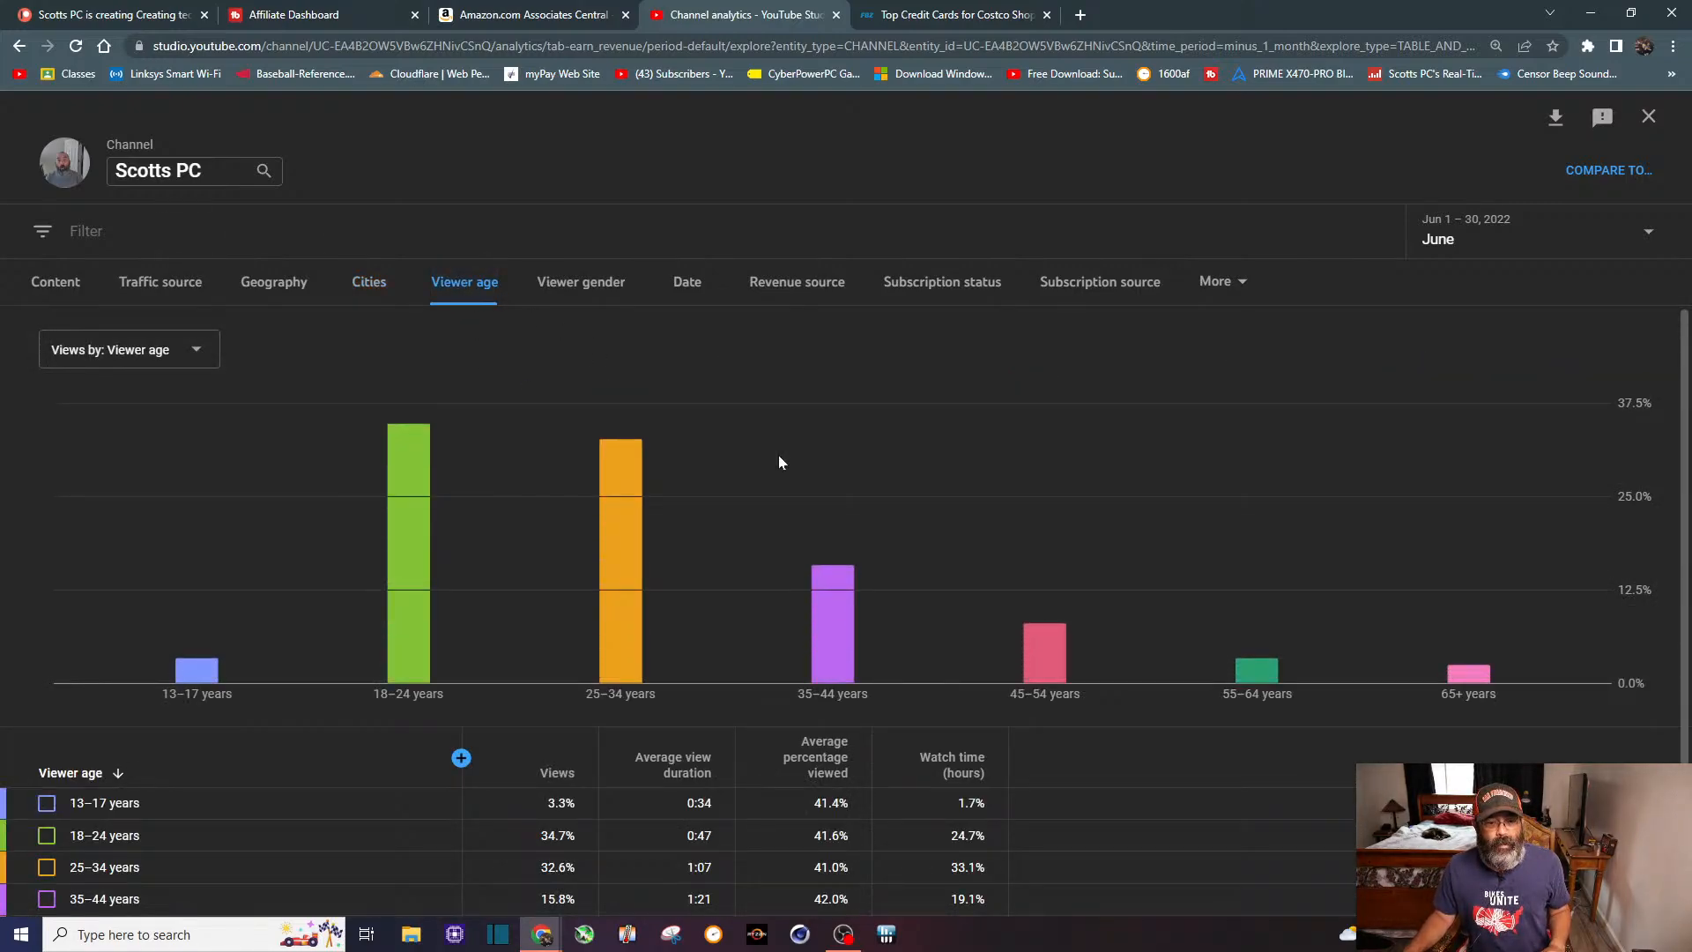
scroll(1240, 763, down, 2)
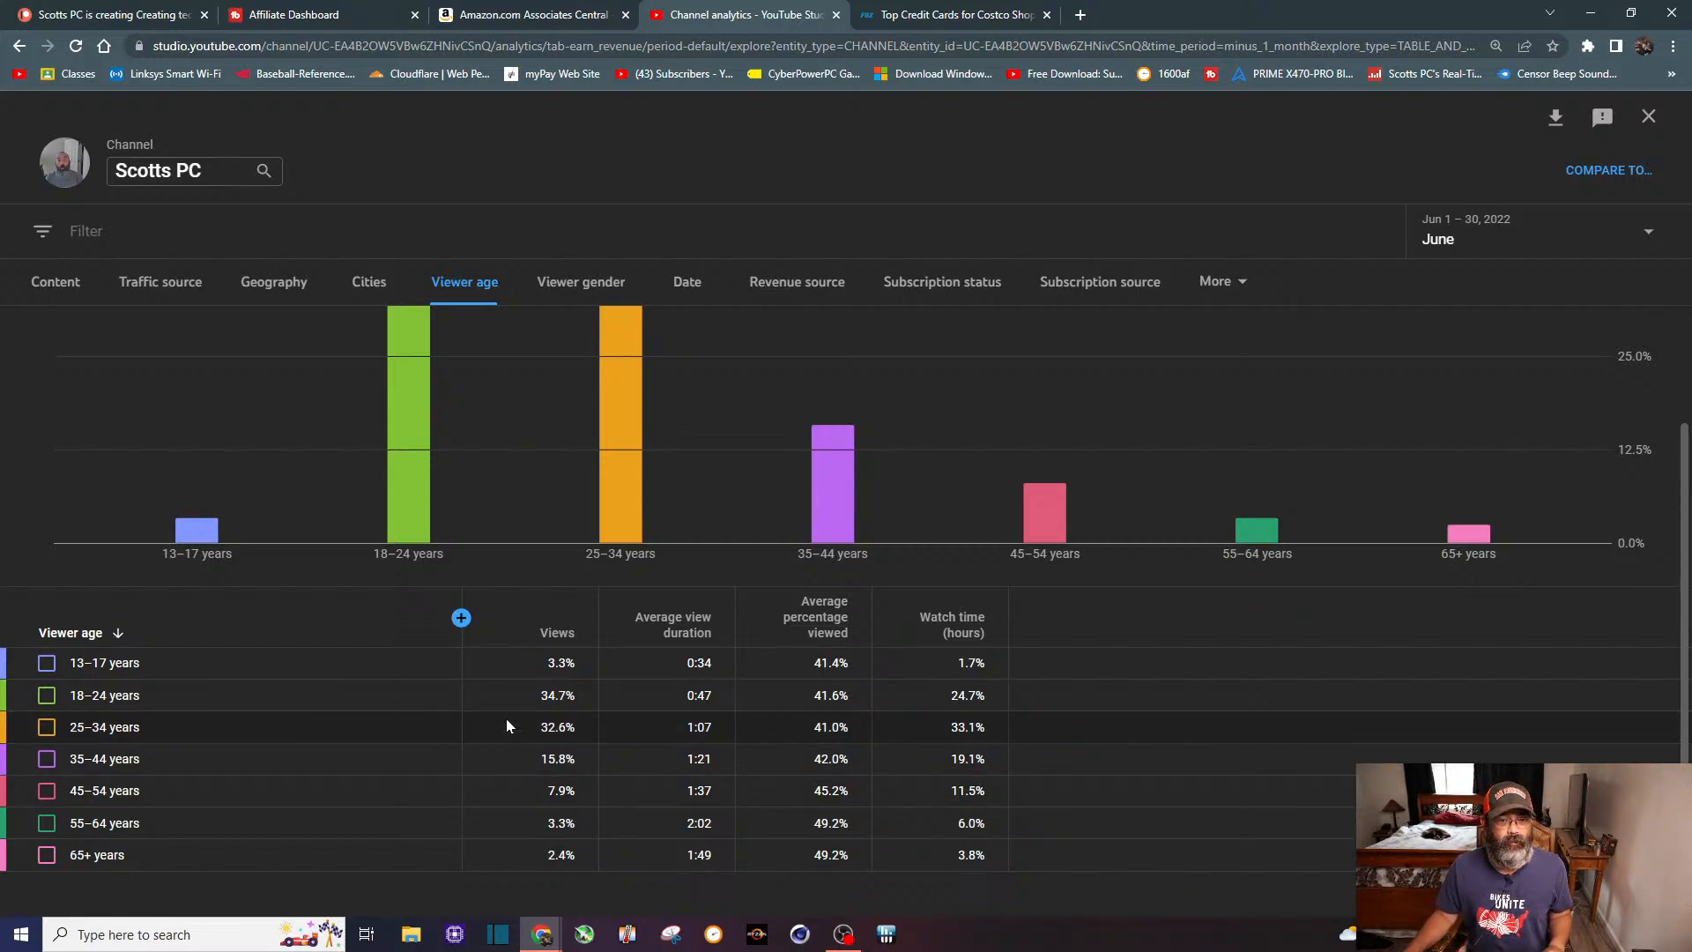
mouse_move(640, 511)
Step: Review the June audience split by viewer gender and the daily views and revenue by date
click(547, 281)
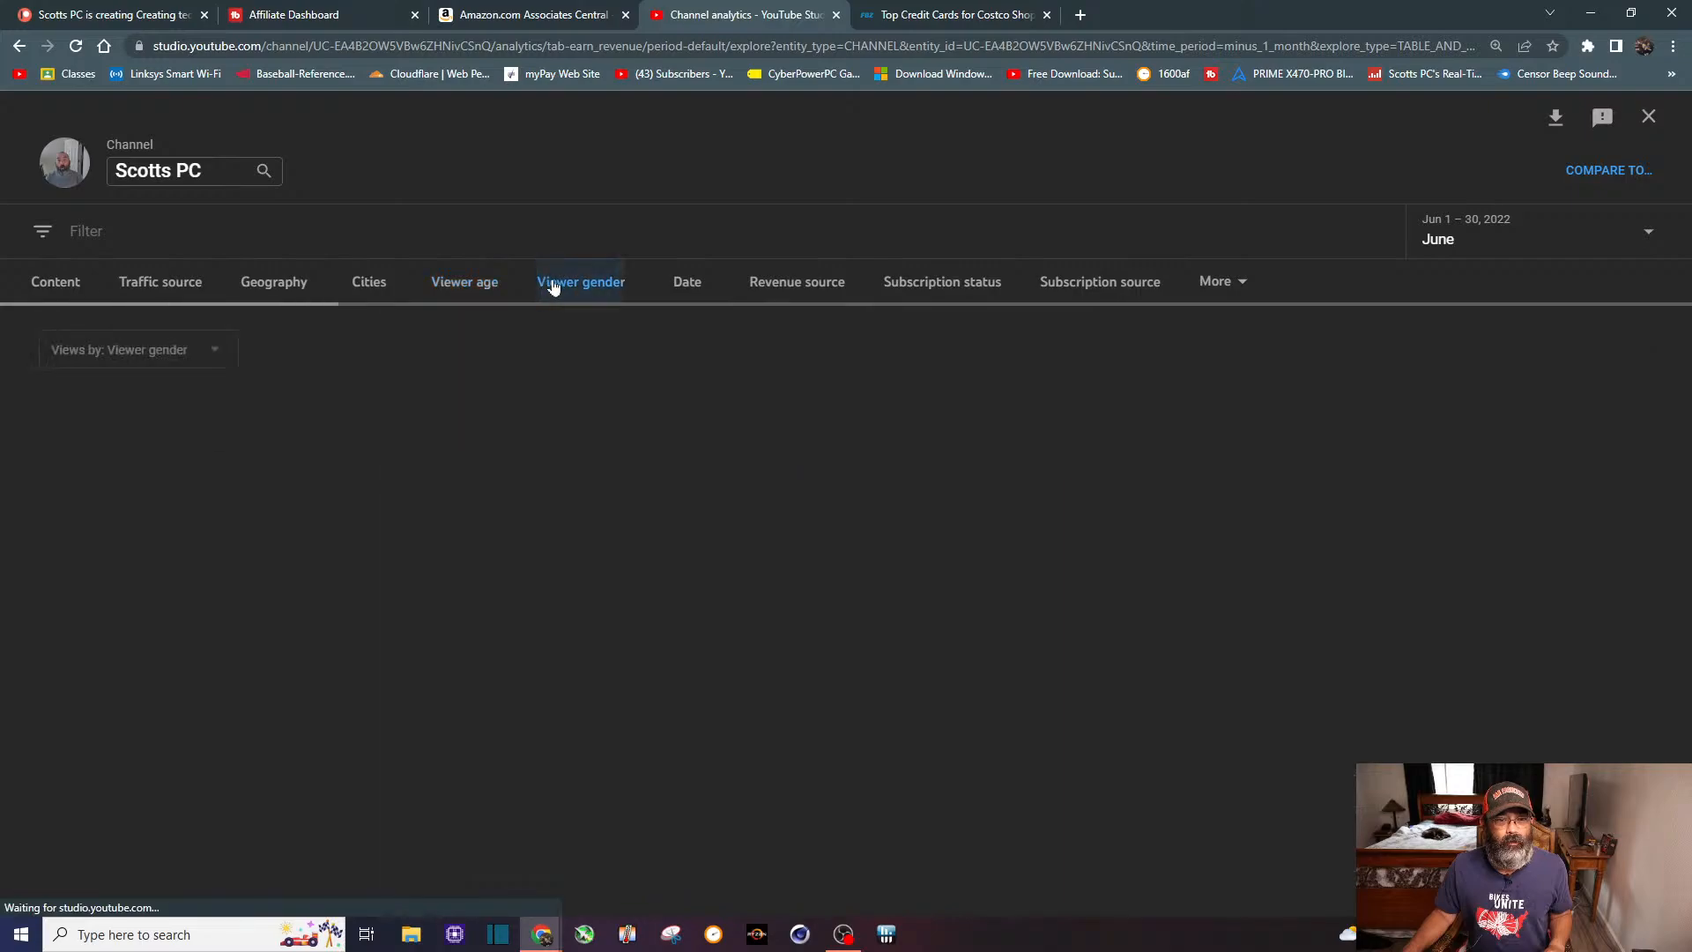
scroll(871, 494, down, 1)
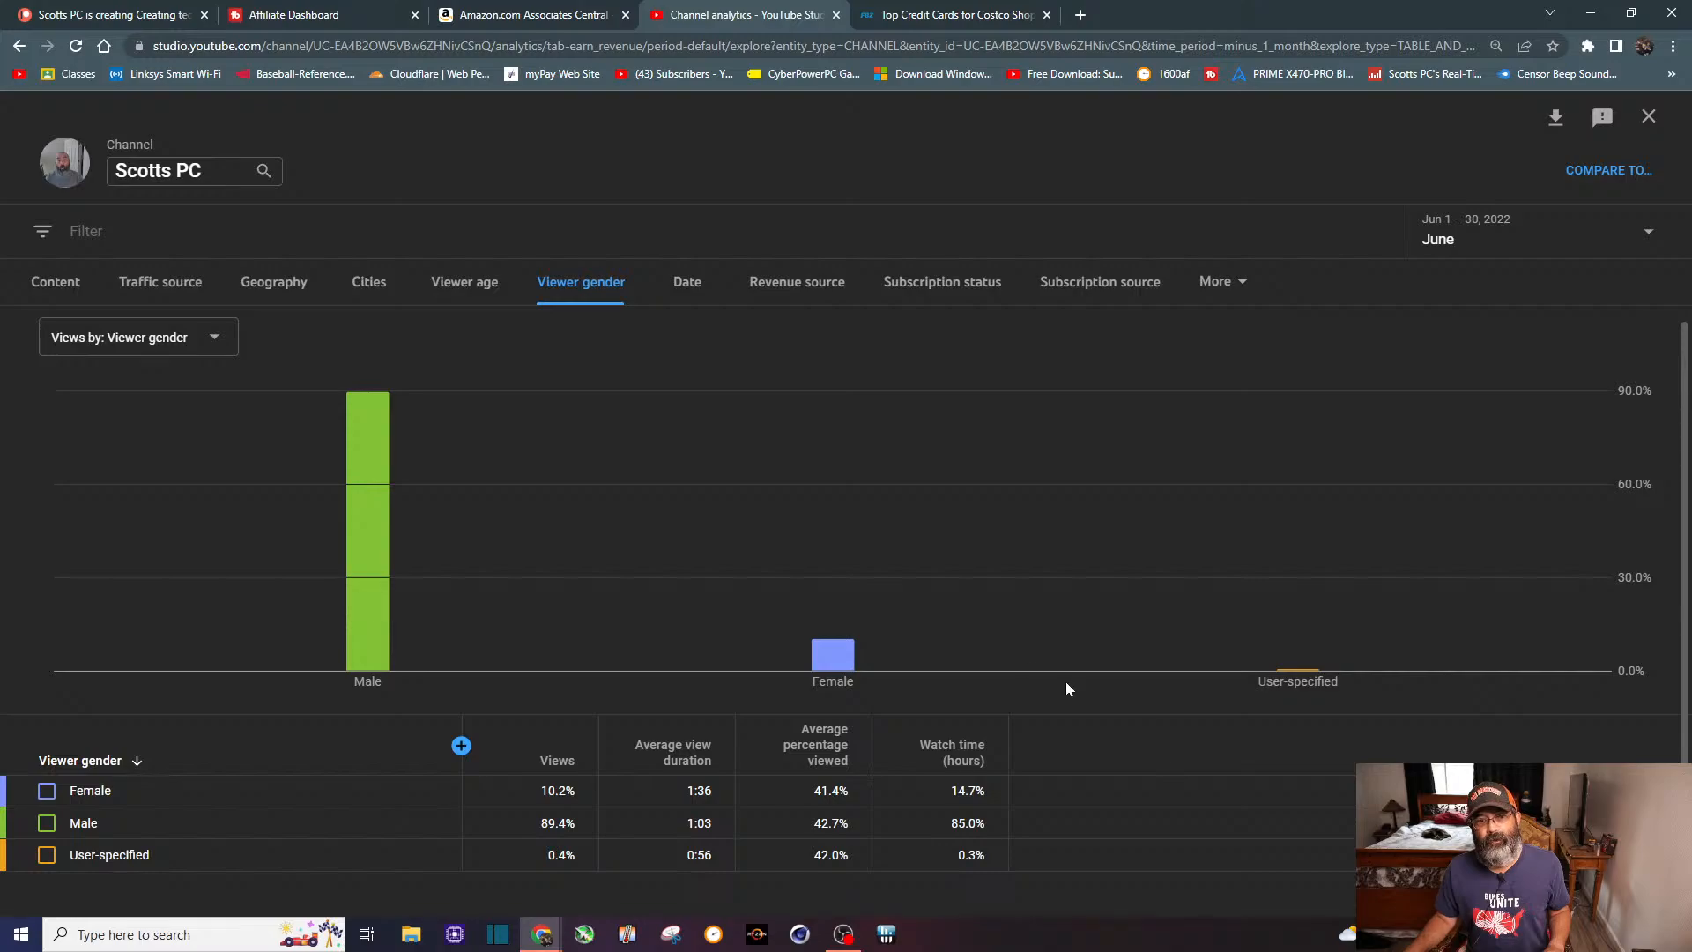
click(689, 283)
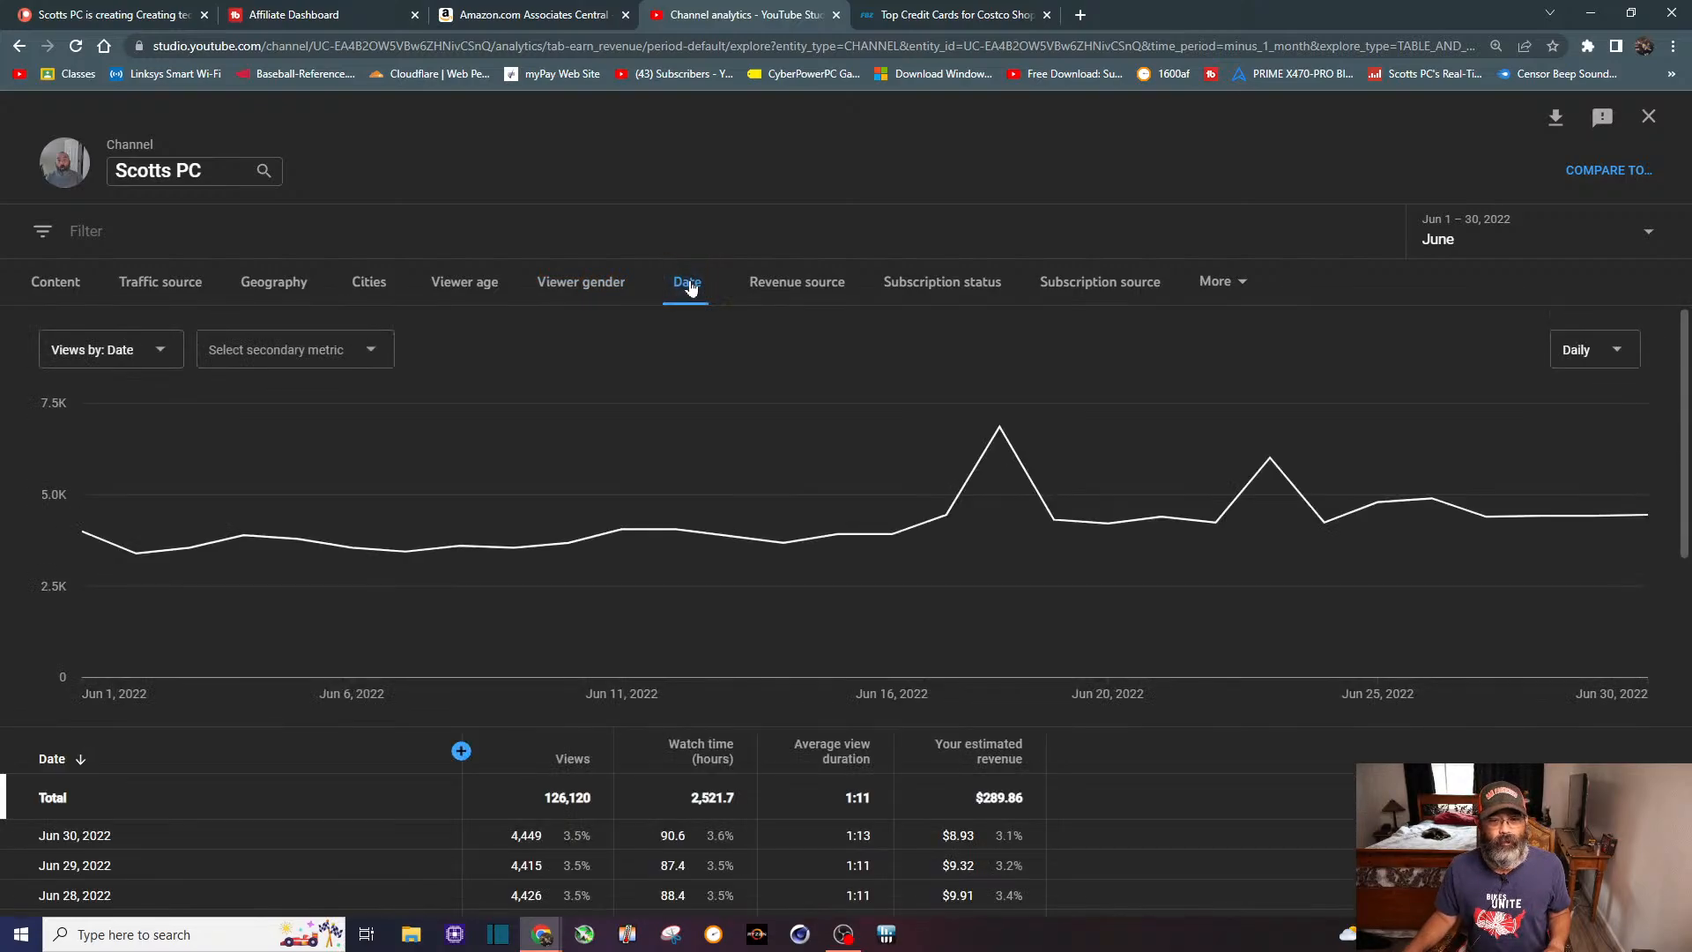
scroll(911, 428, down, 4)
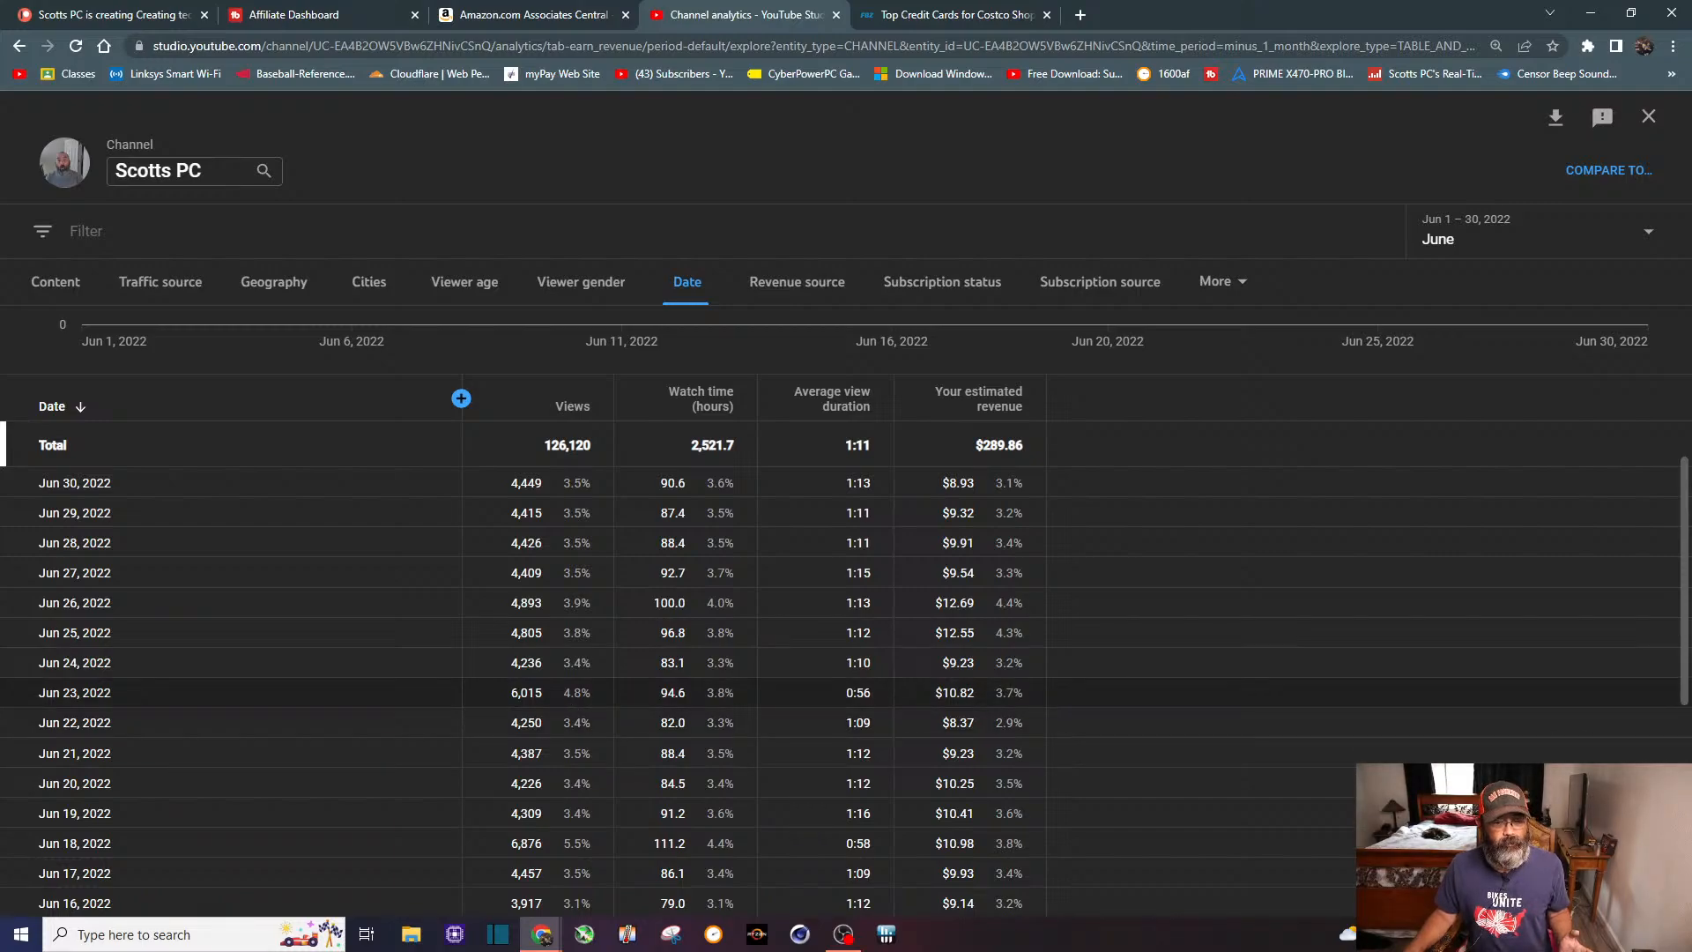
Step: Review the remaining daily figures down to June 1 and the June revenue by revenue source, and close the detailed report
scroll(846, 692, down, 5)
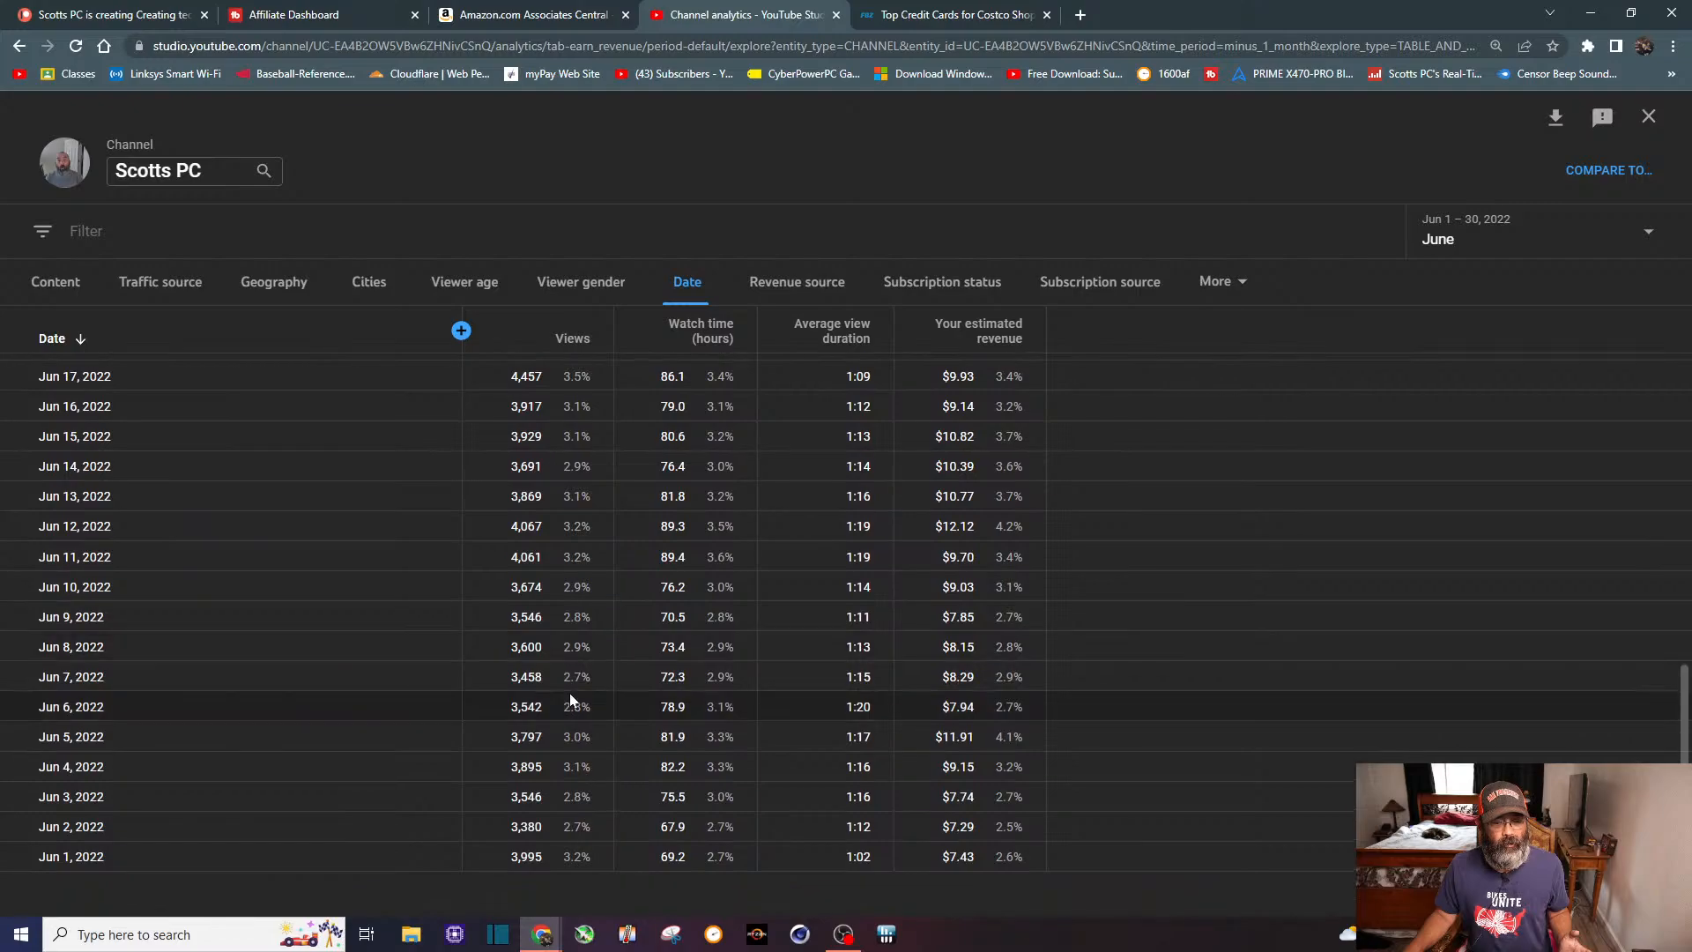
scroll(569, 693, up, 10)
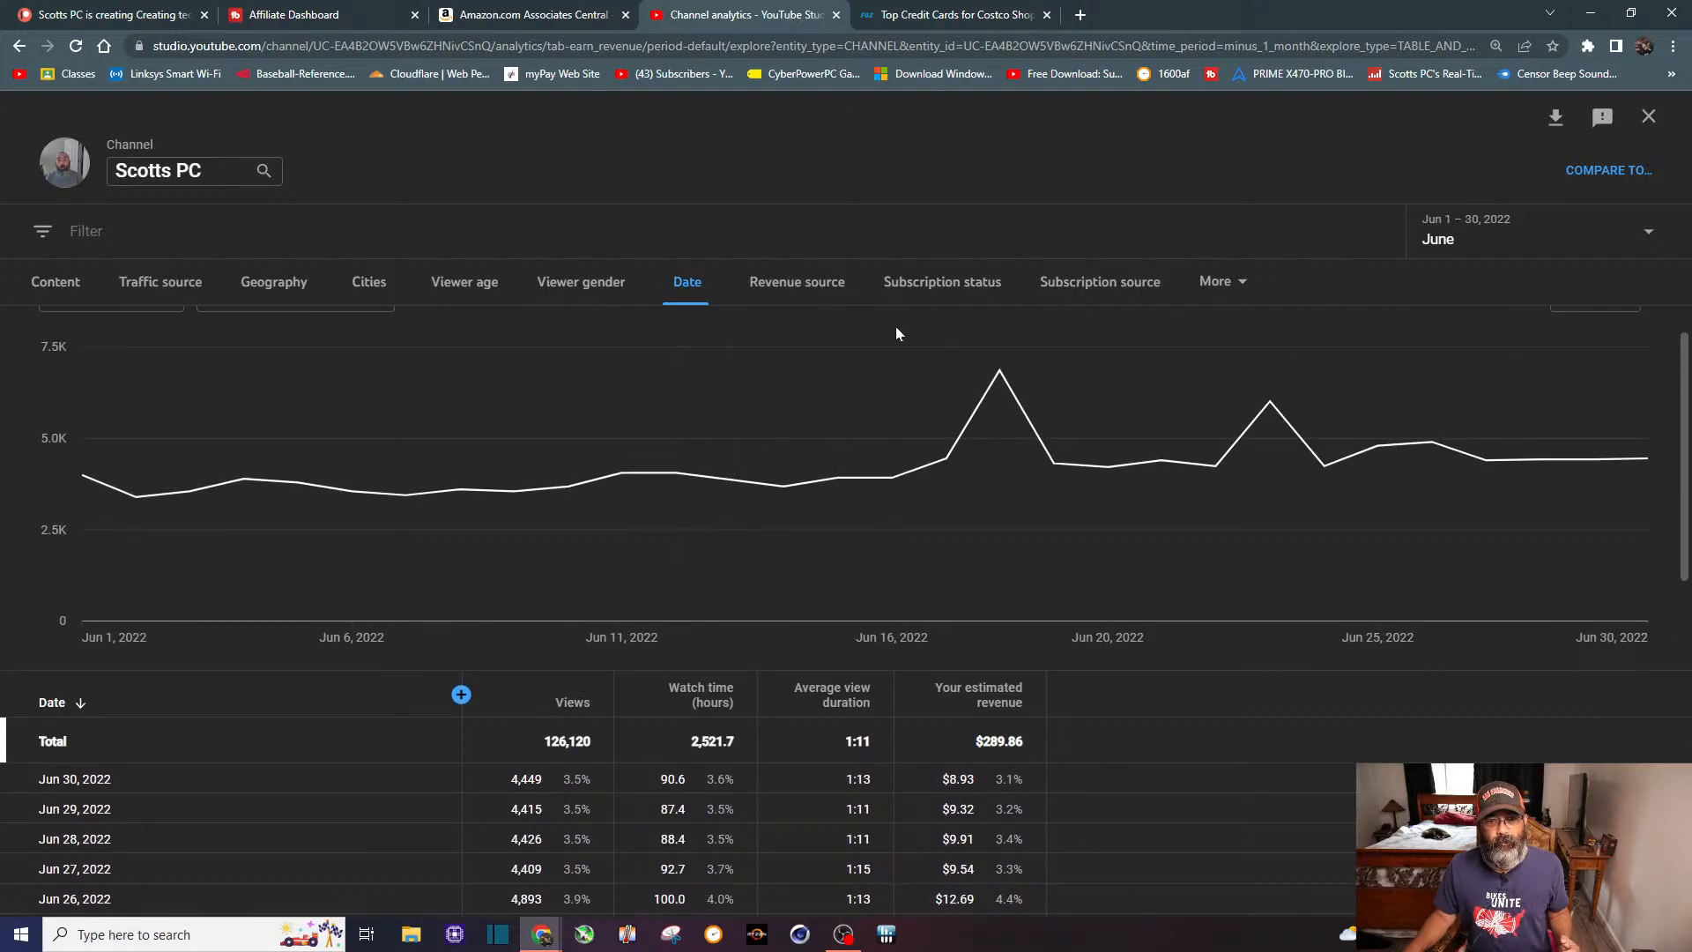
click(795, 291)
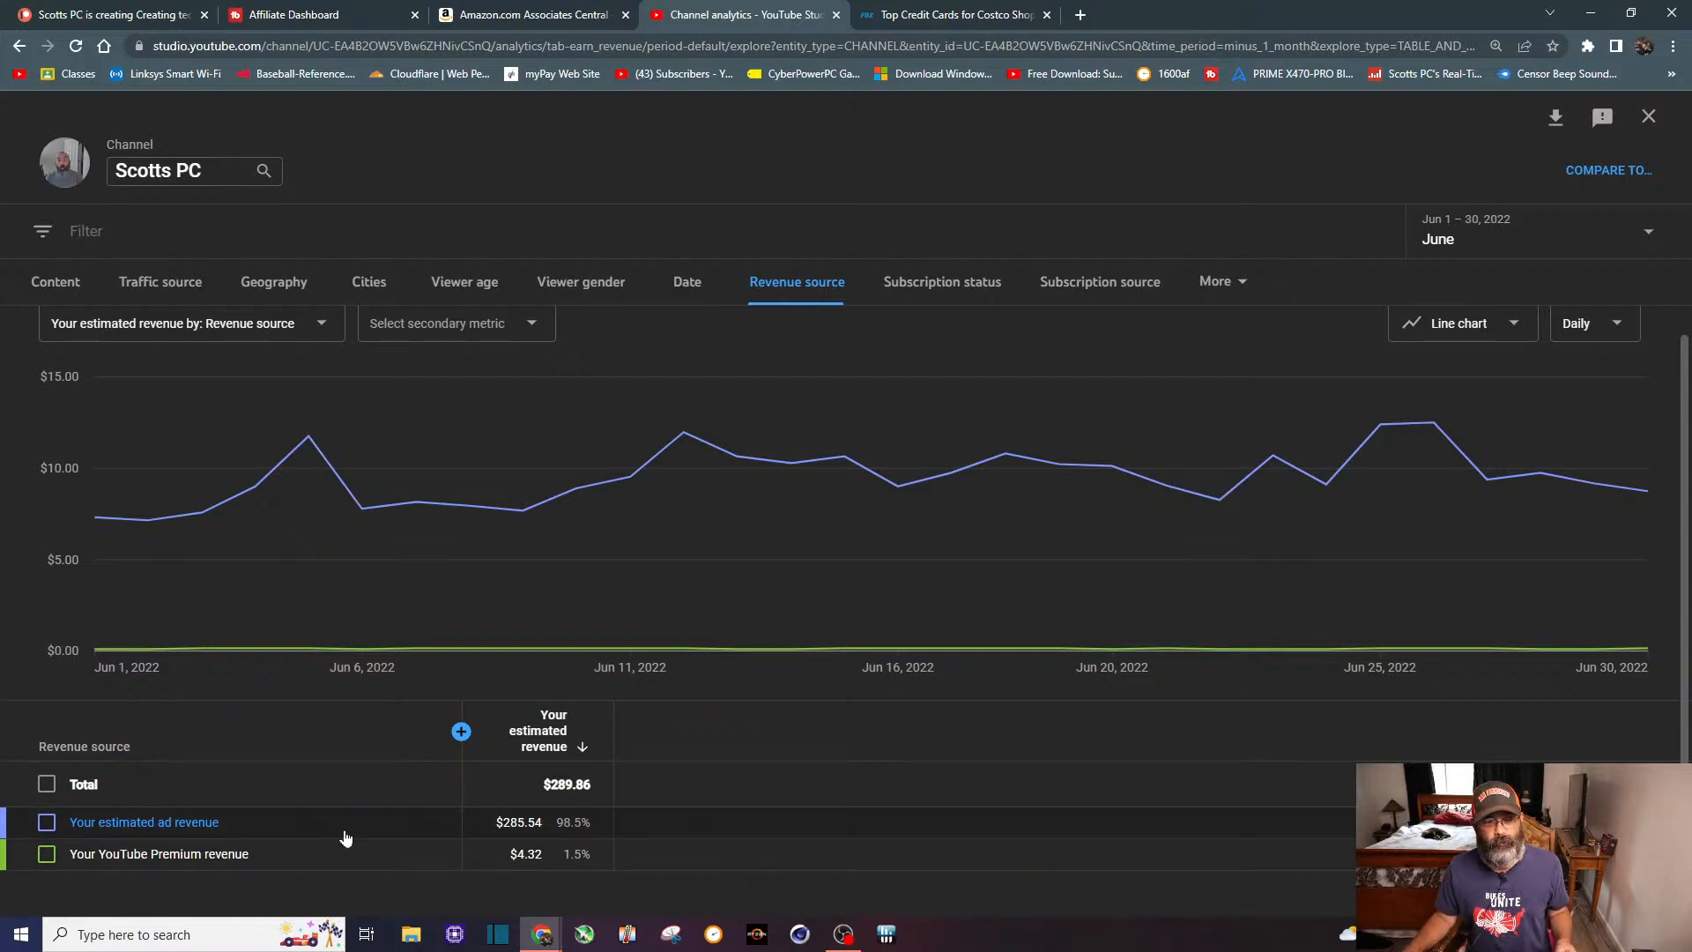
click(1646, 117)
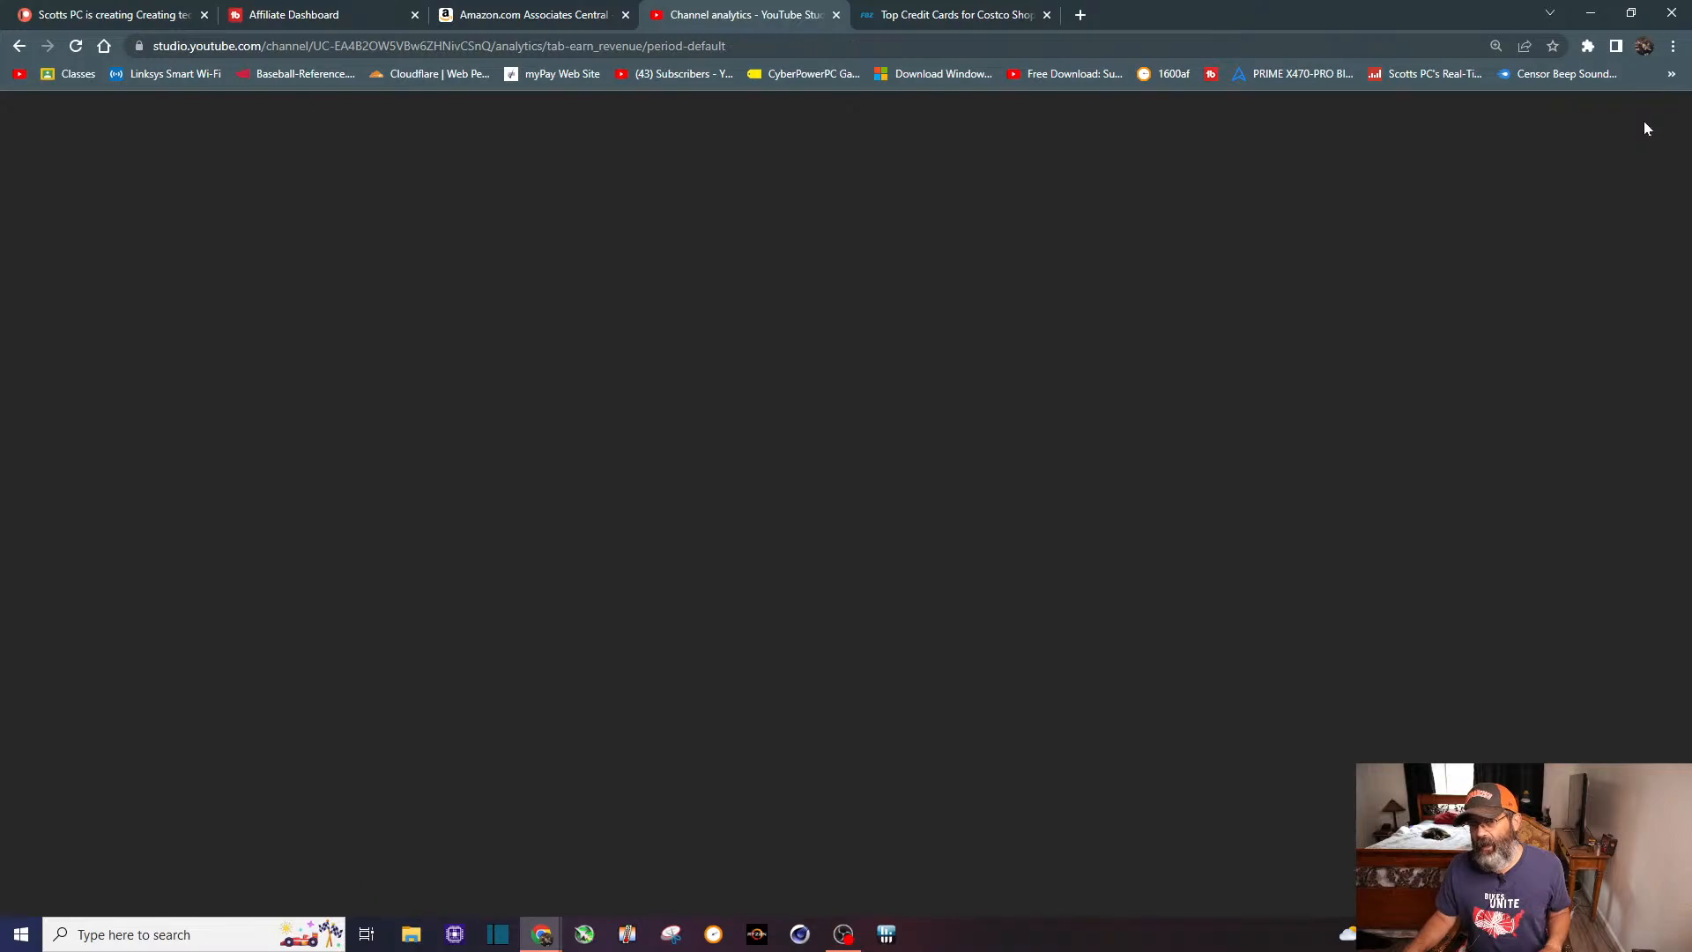
scroll(880, 568, up, 4)
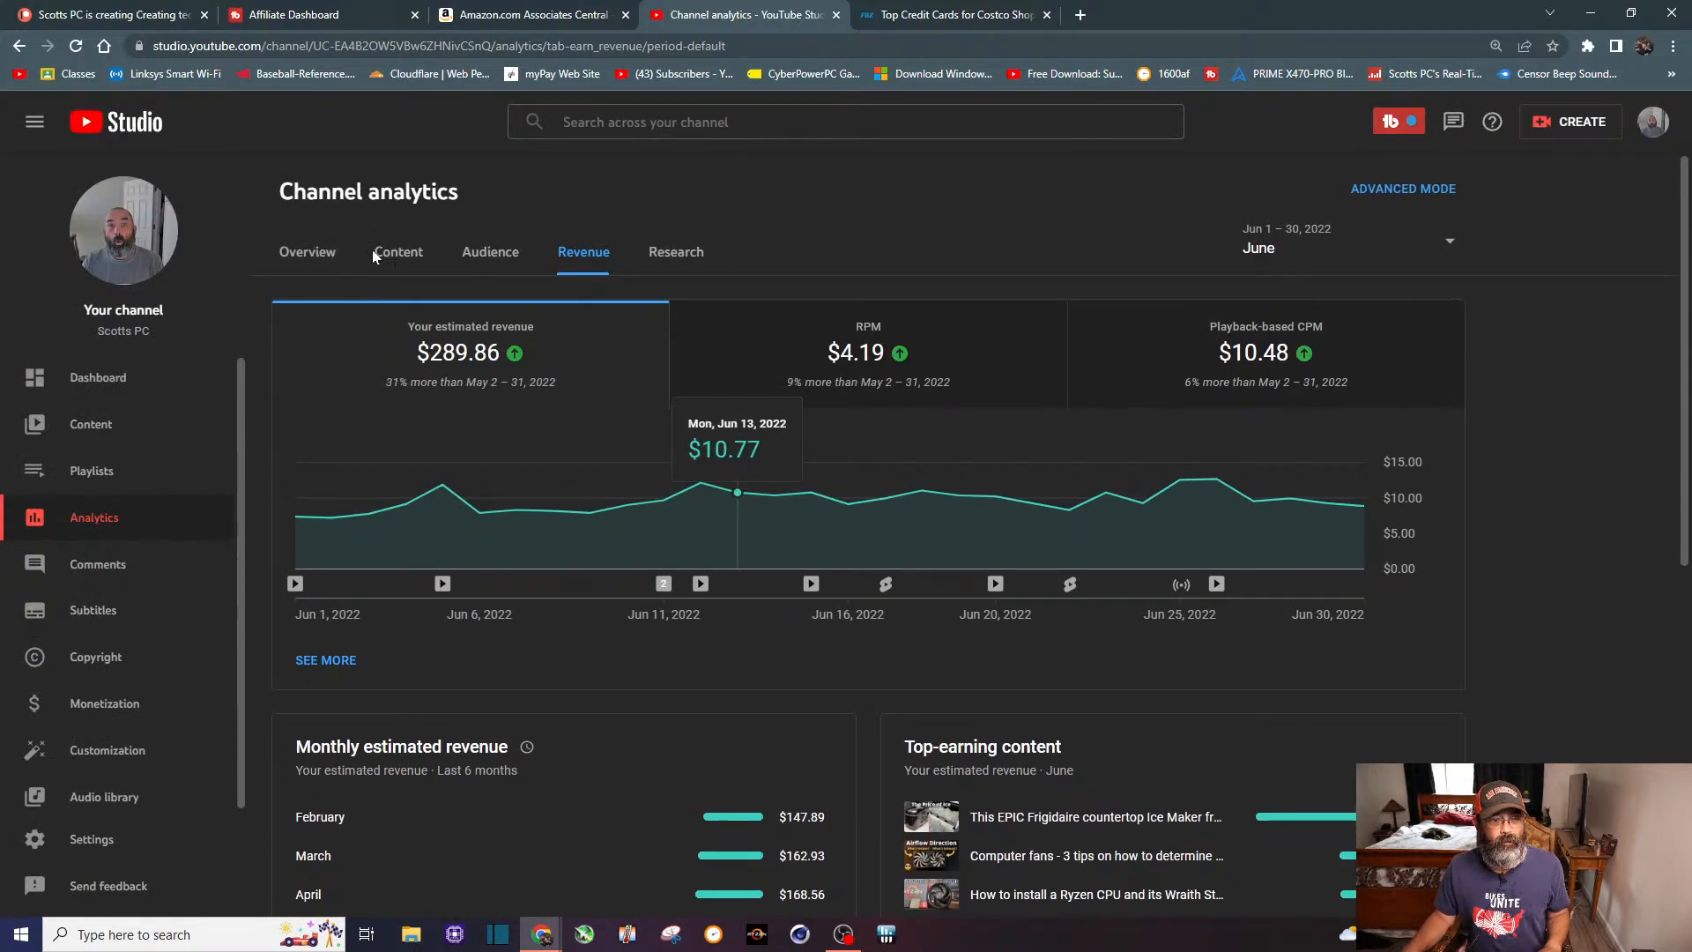
Step: Review June's content analytics and the audience charts for returning viewers, unique viewers and subscribers
click(397, 252)
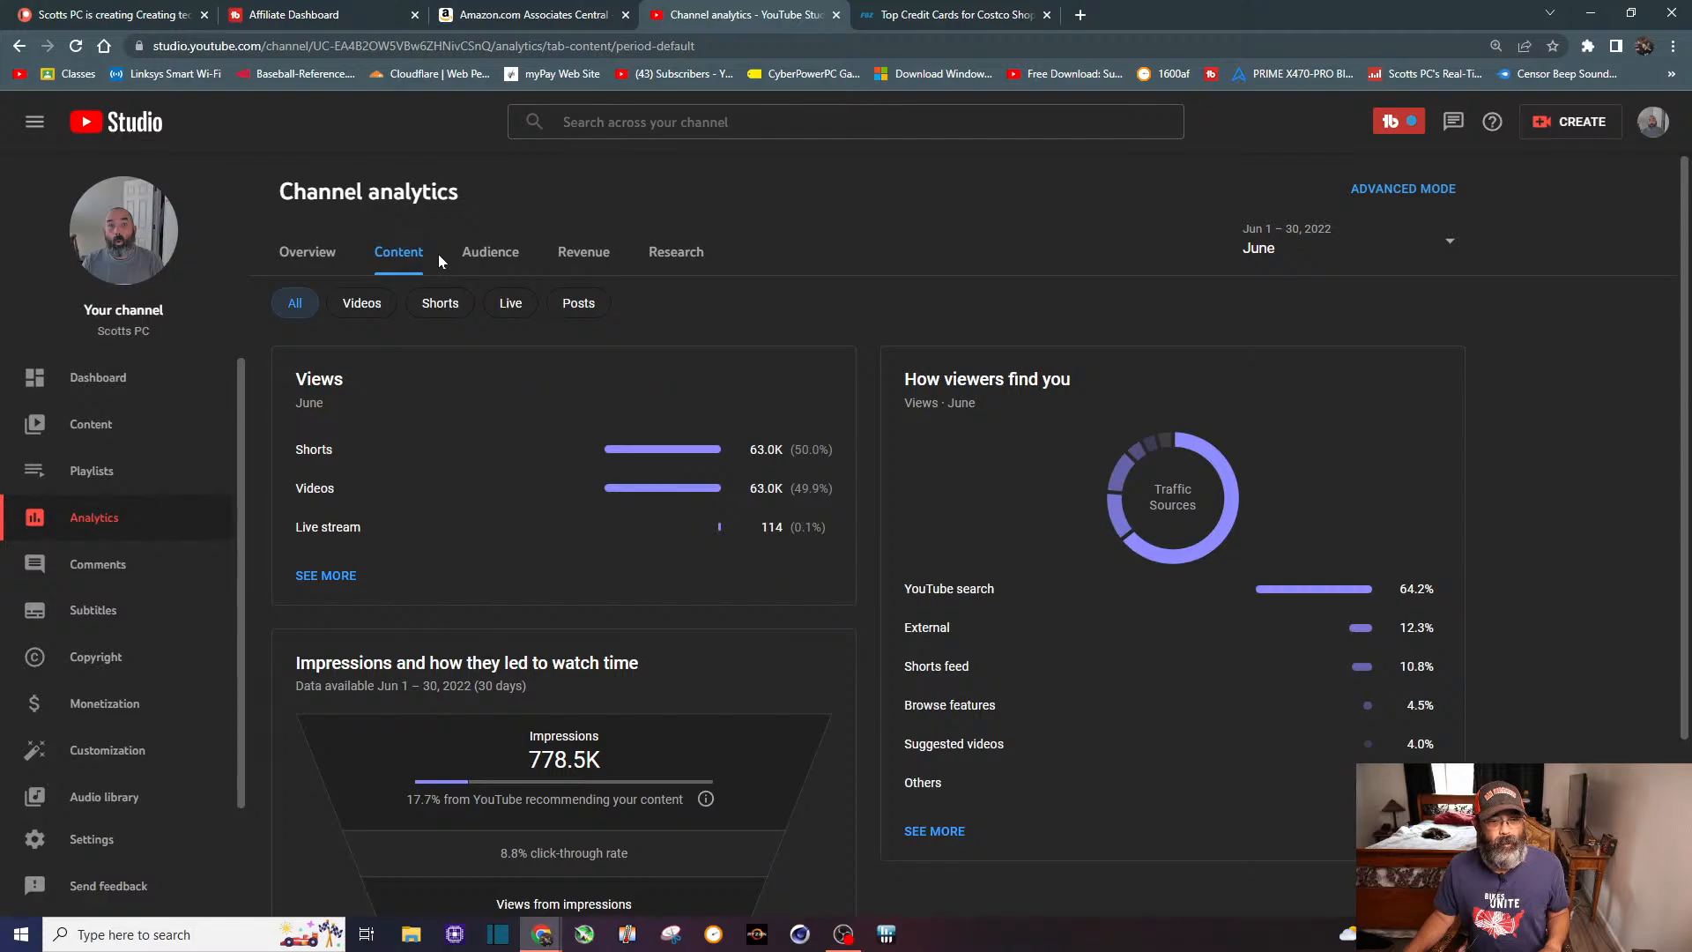
click(490, 256)
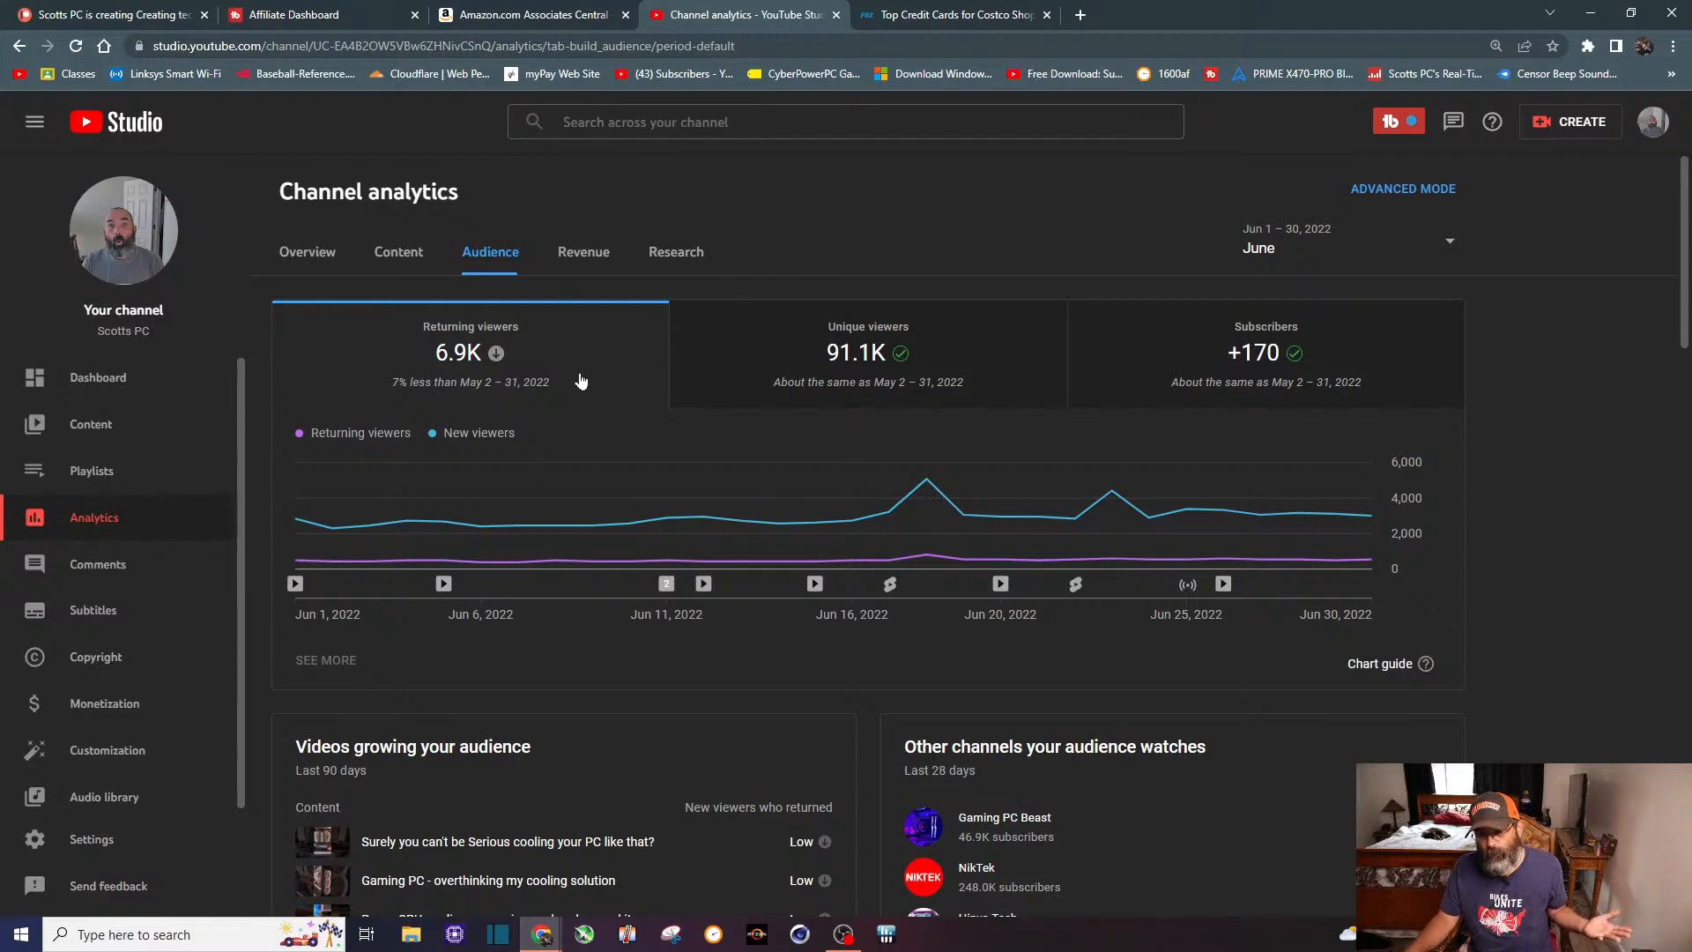
click(732, 359)
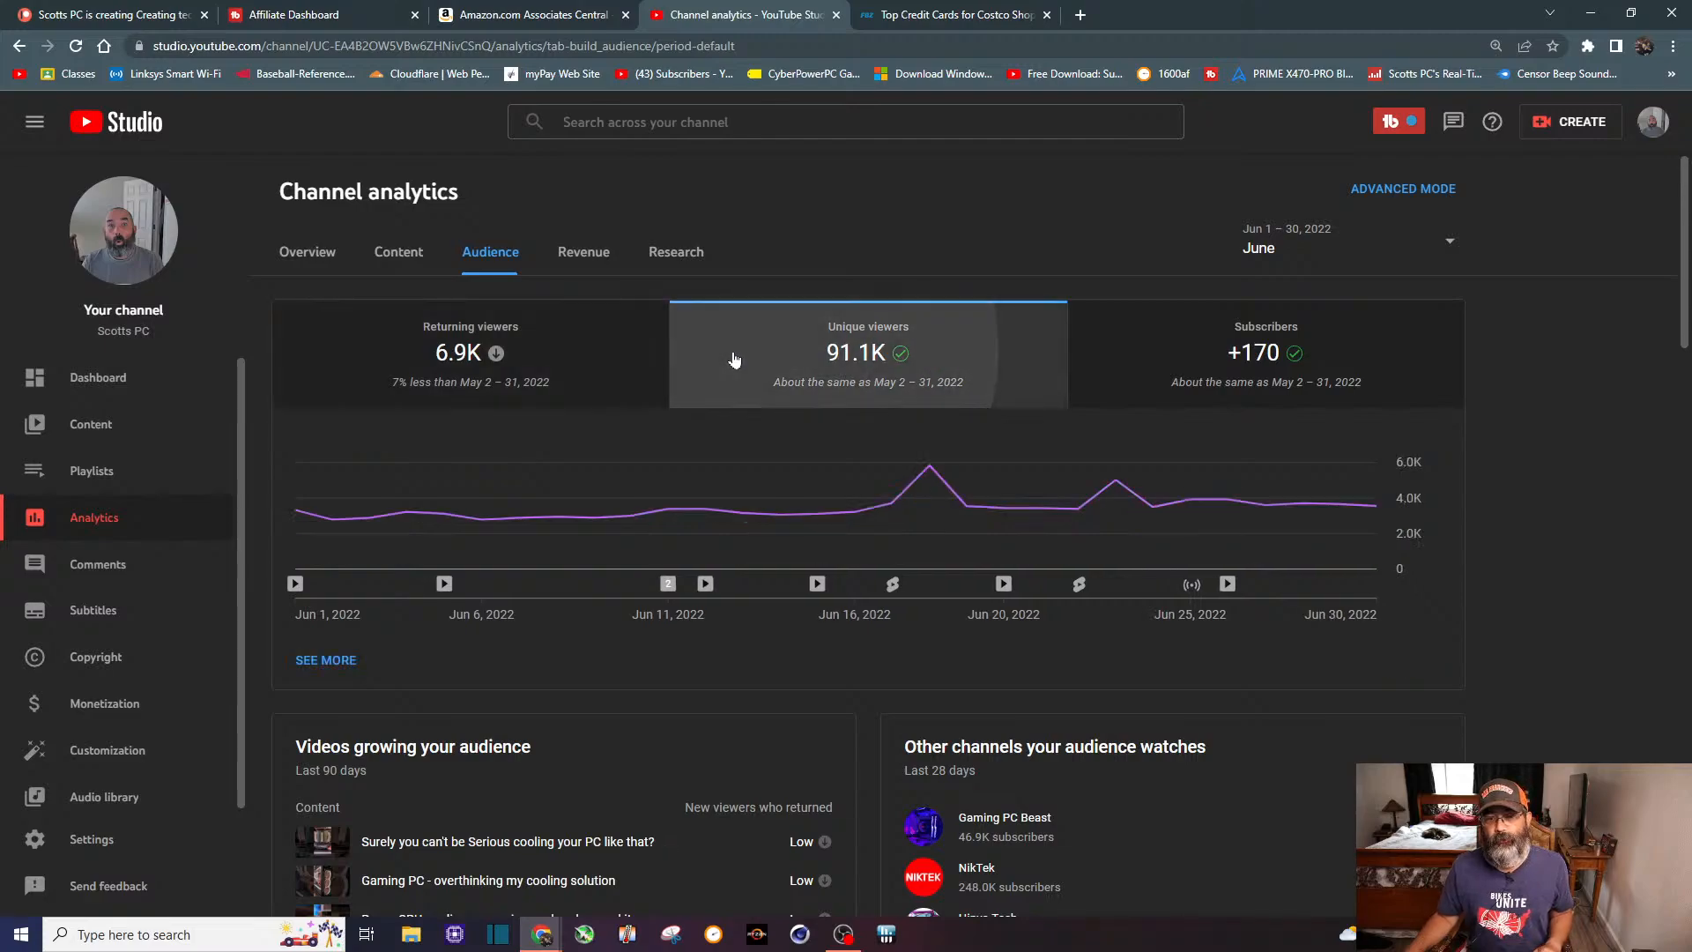
click(1139, 355)
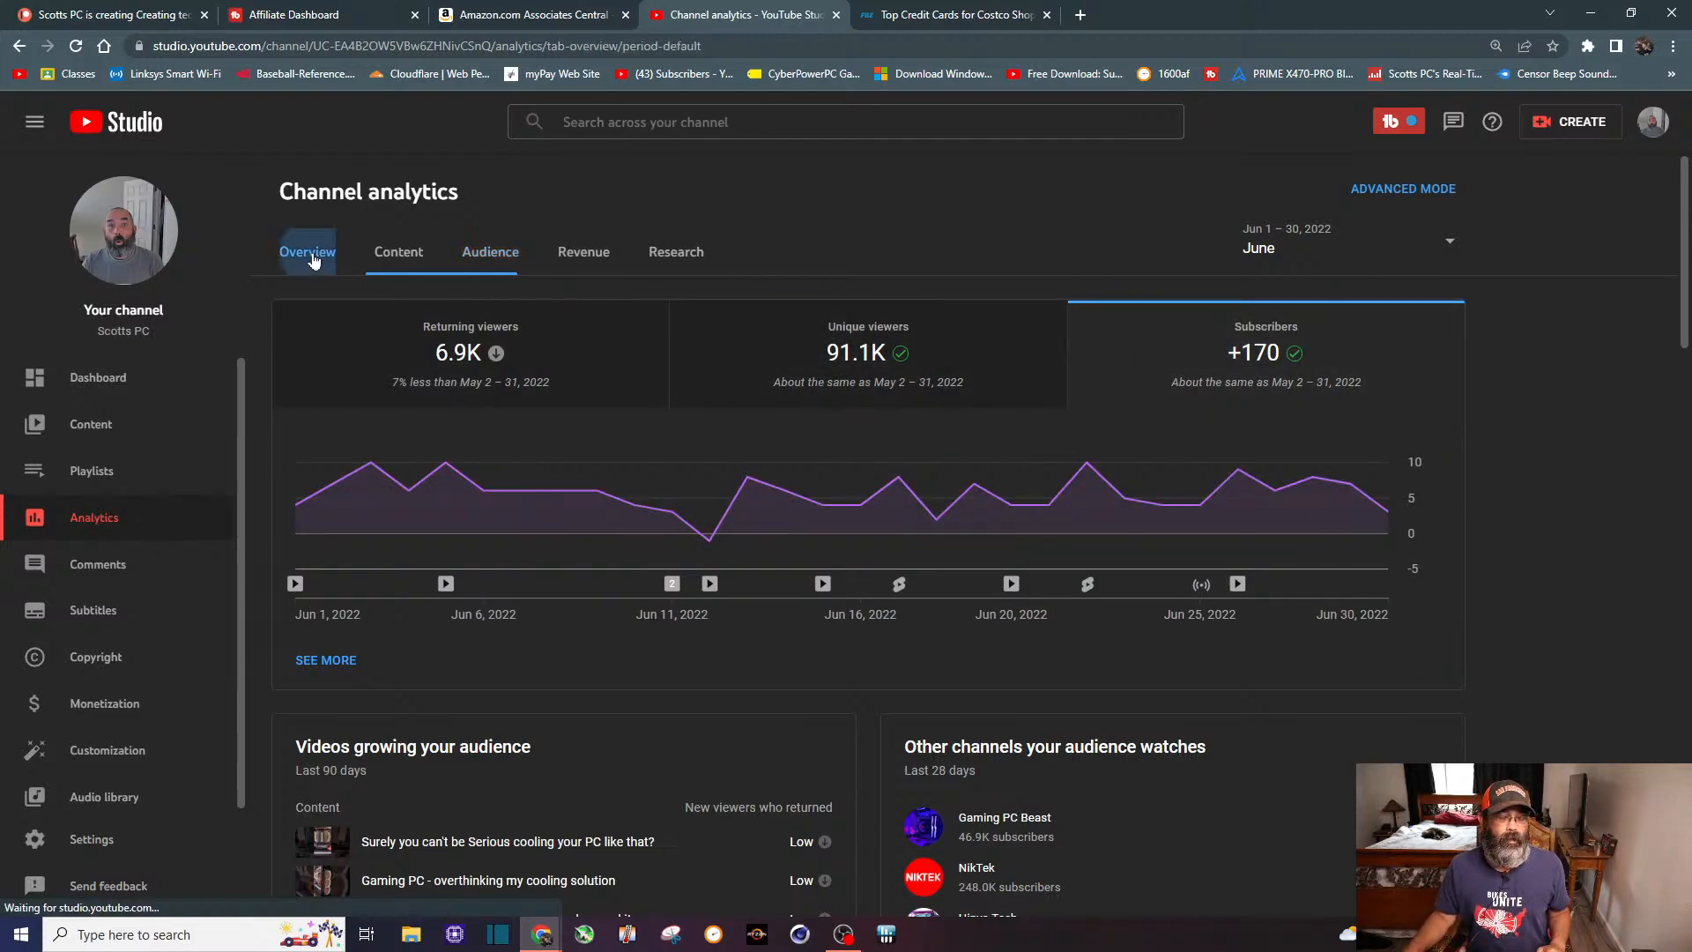
Step: Review the June channel overview, including what affected the channel's performance and the ten top videos of the period
click(305, 253)
scroll(1648, 542, down, 5)
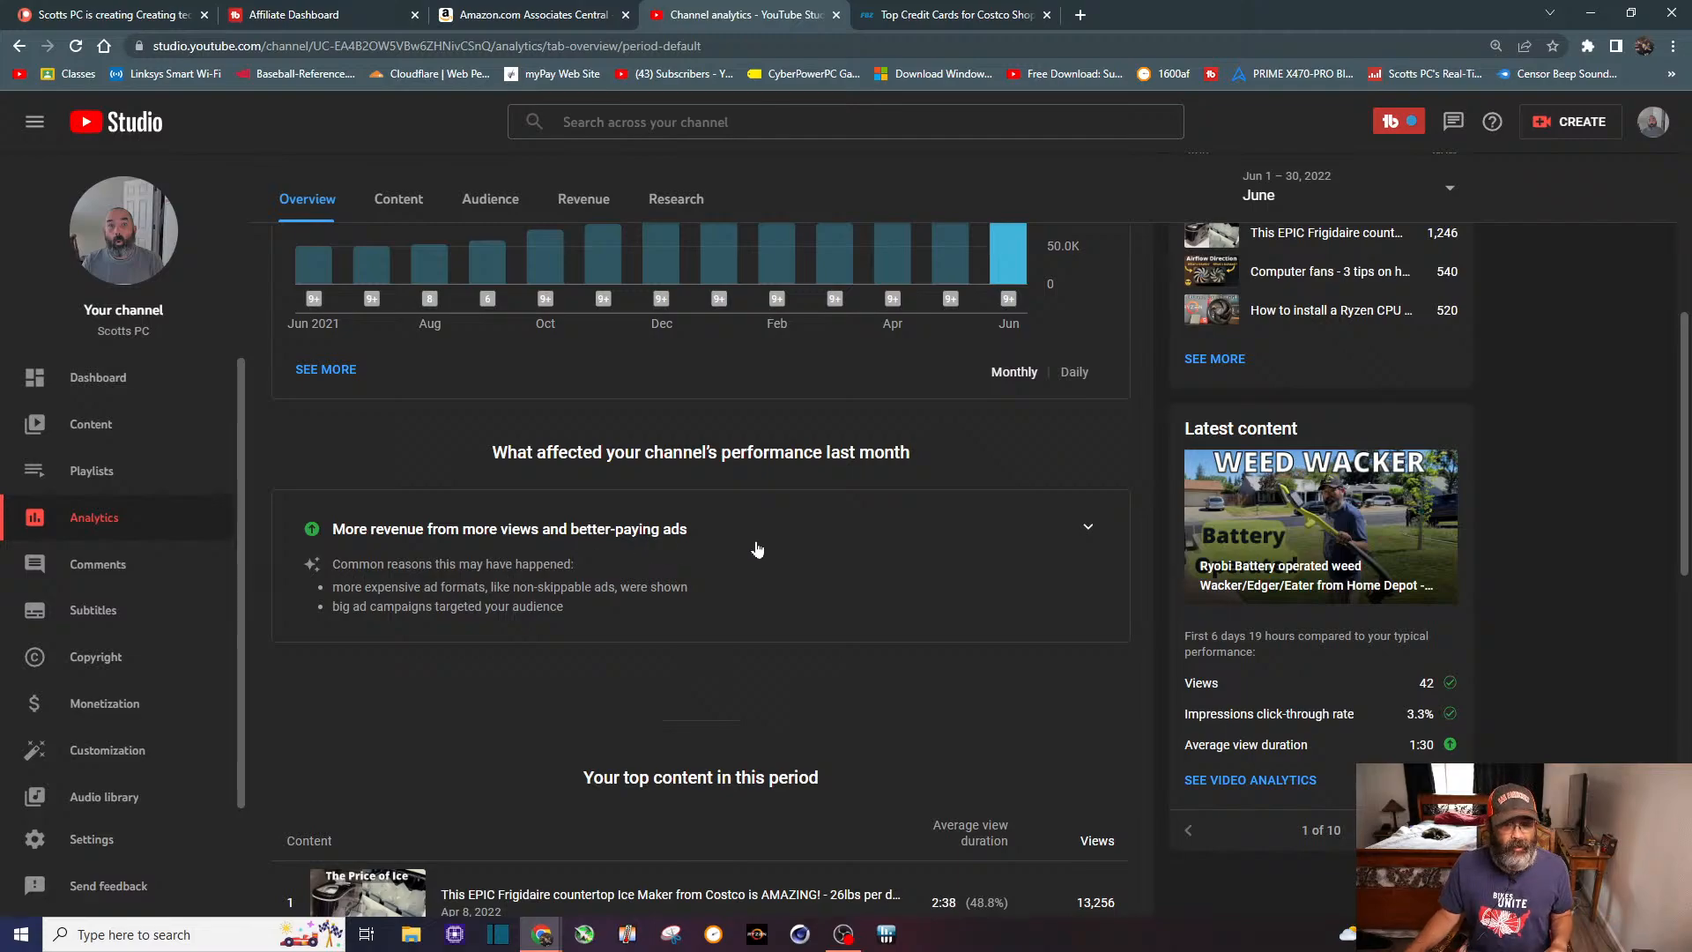
scroll(756, 546, down, 2)
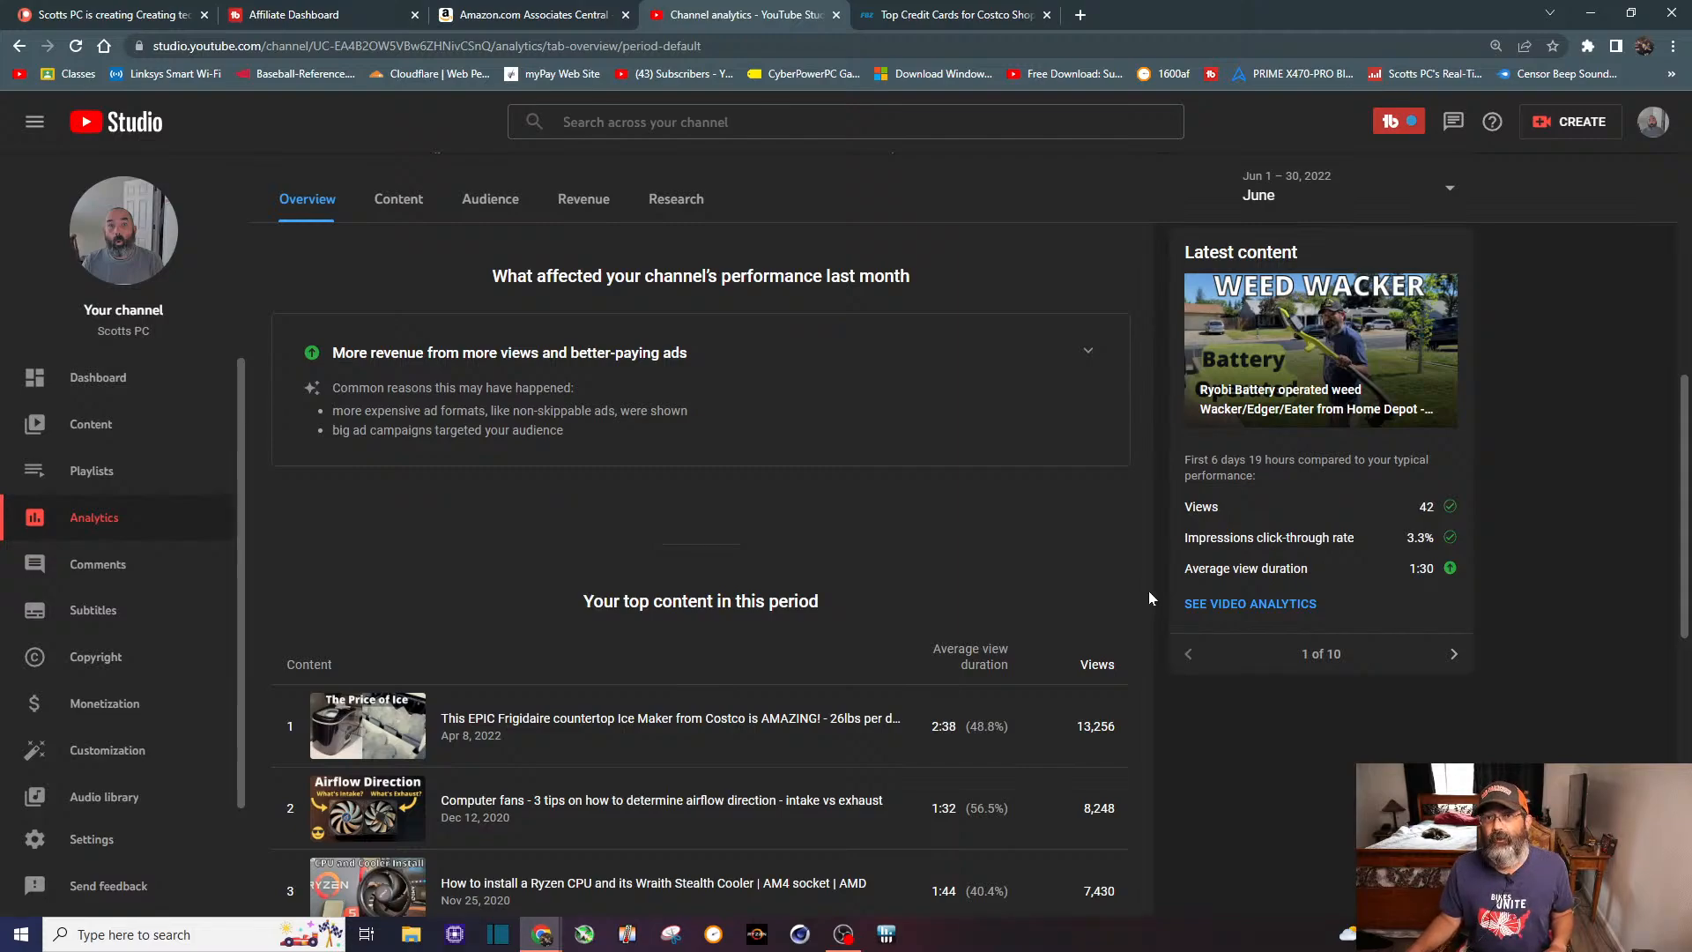
scroll(1149, 593, down, 2)
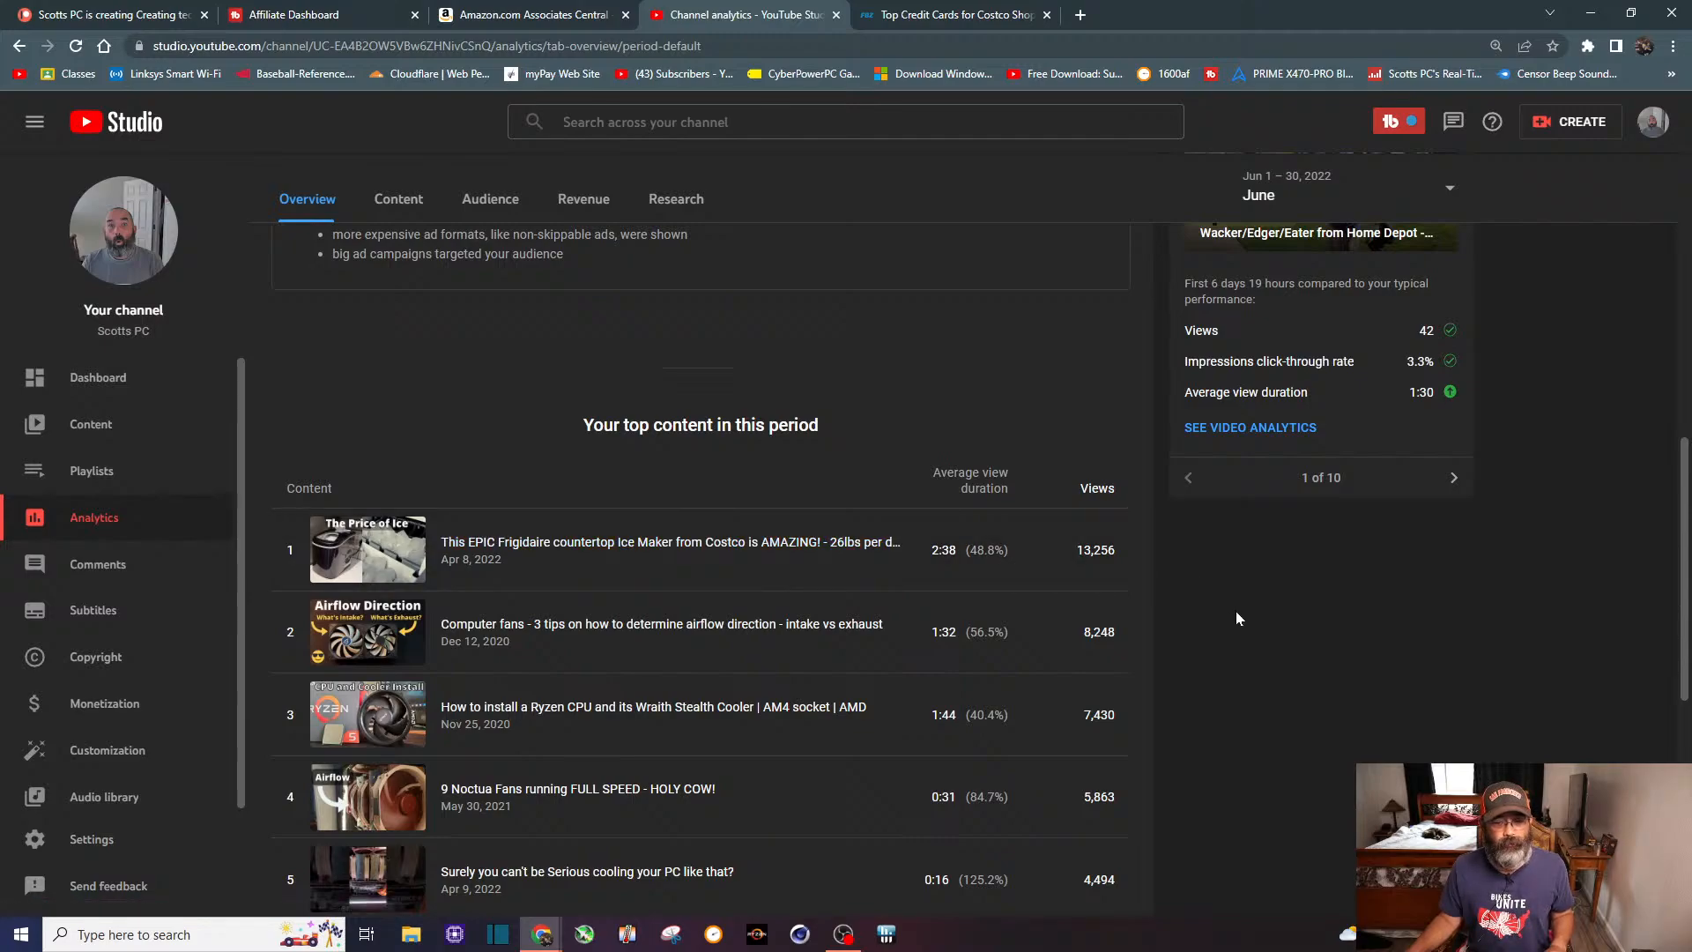
scroll(1237, 615, down, 1)
scroll(1237, 618, down, 1)
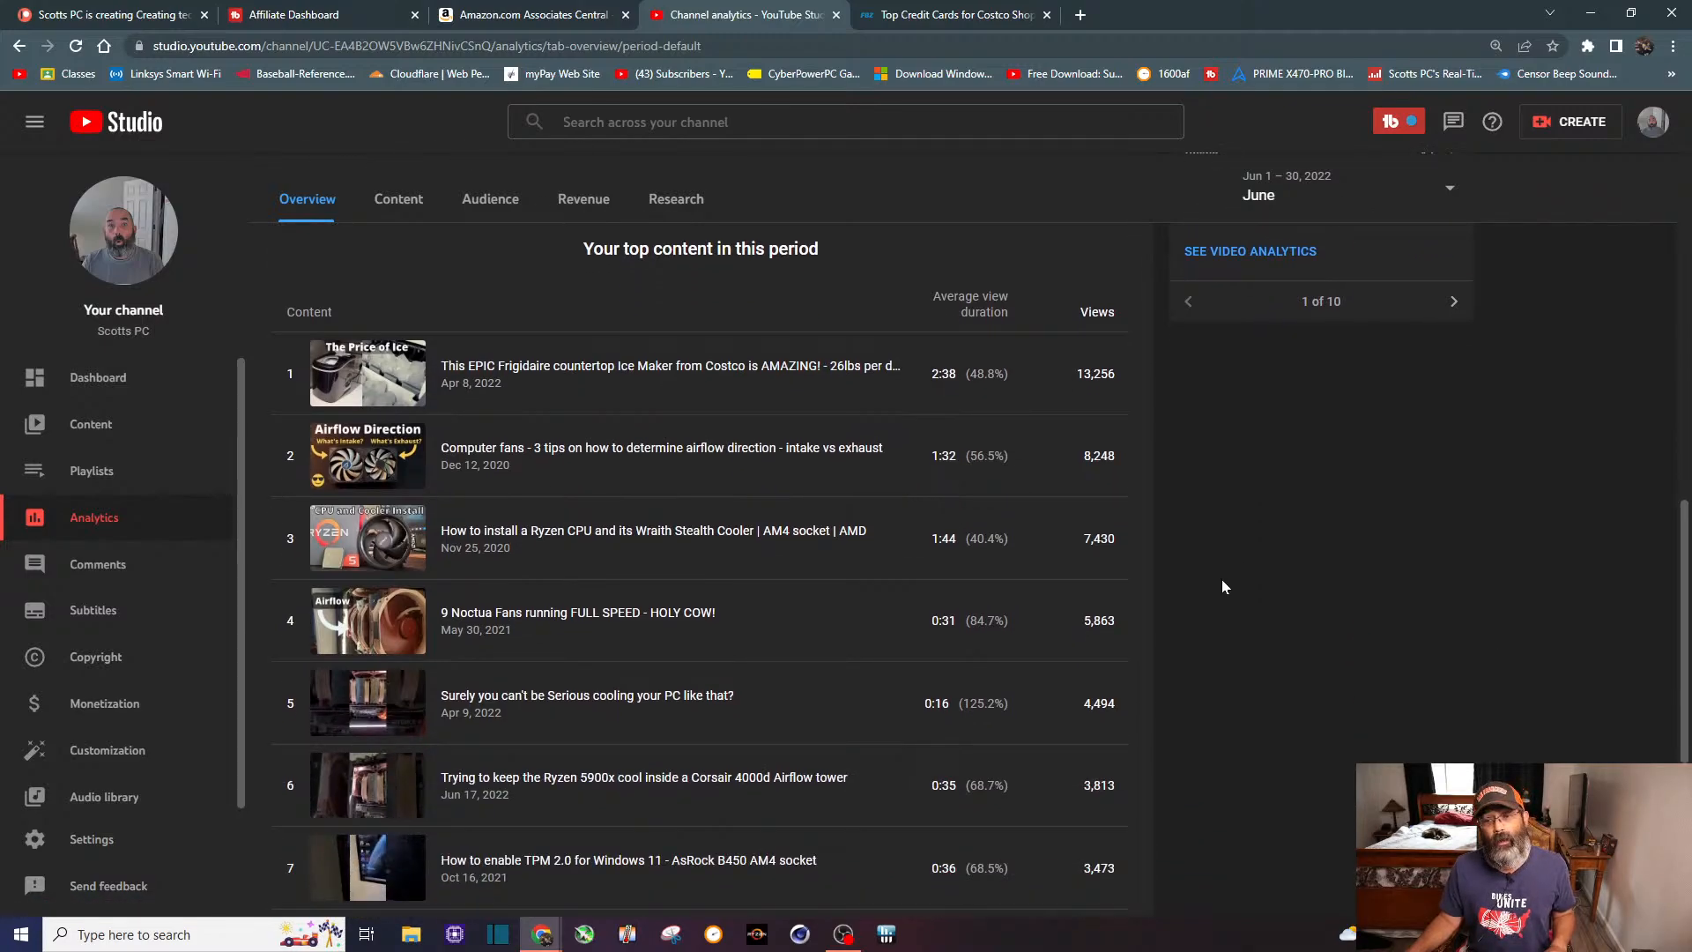
scroll(1206, 565, down, 1)
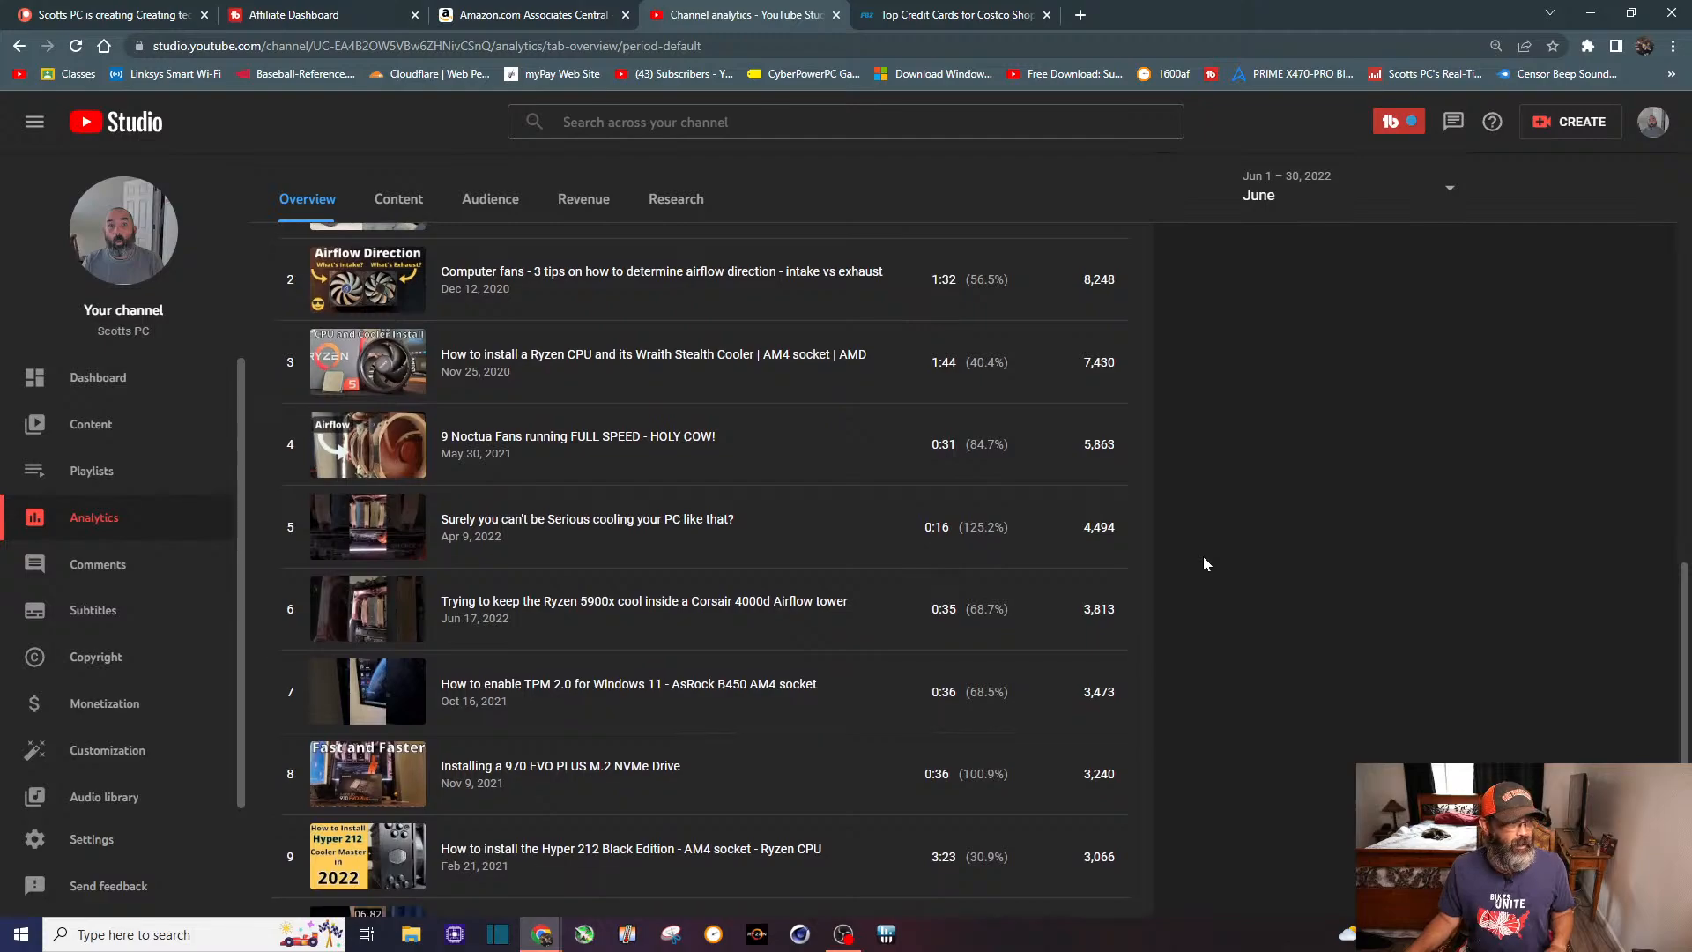
scroll(1204, 564, down, 2)
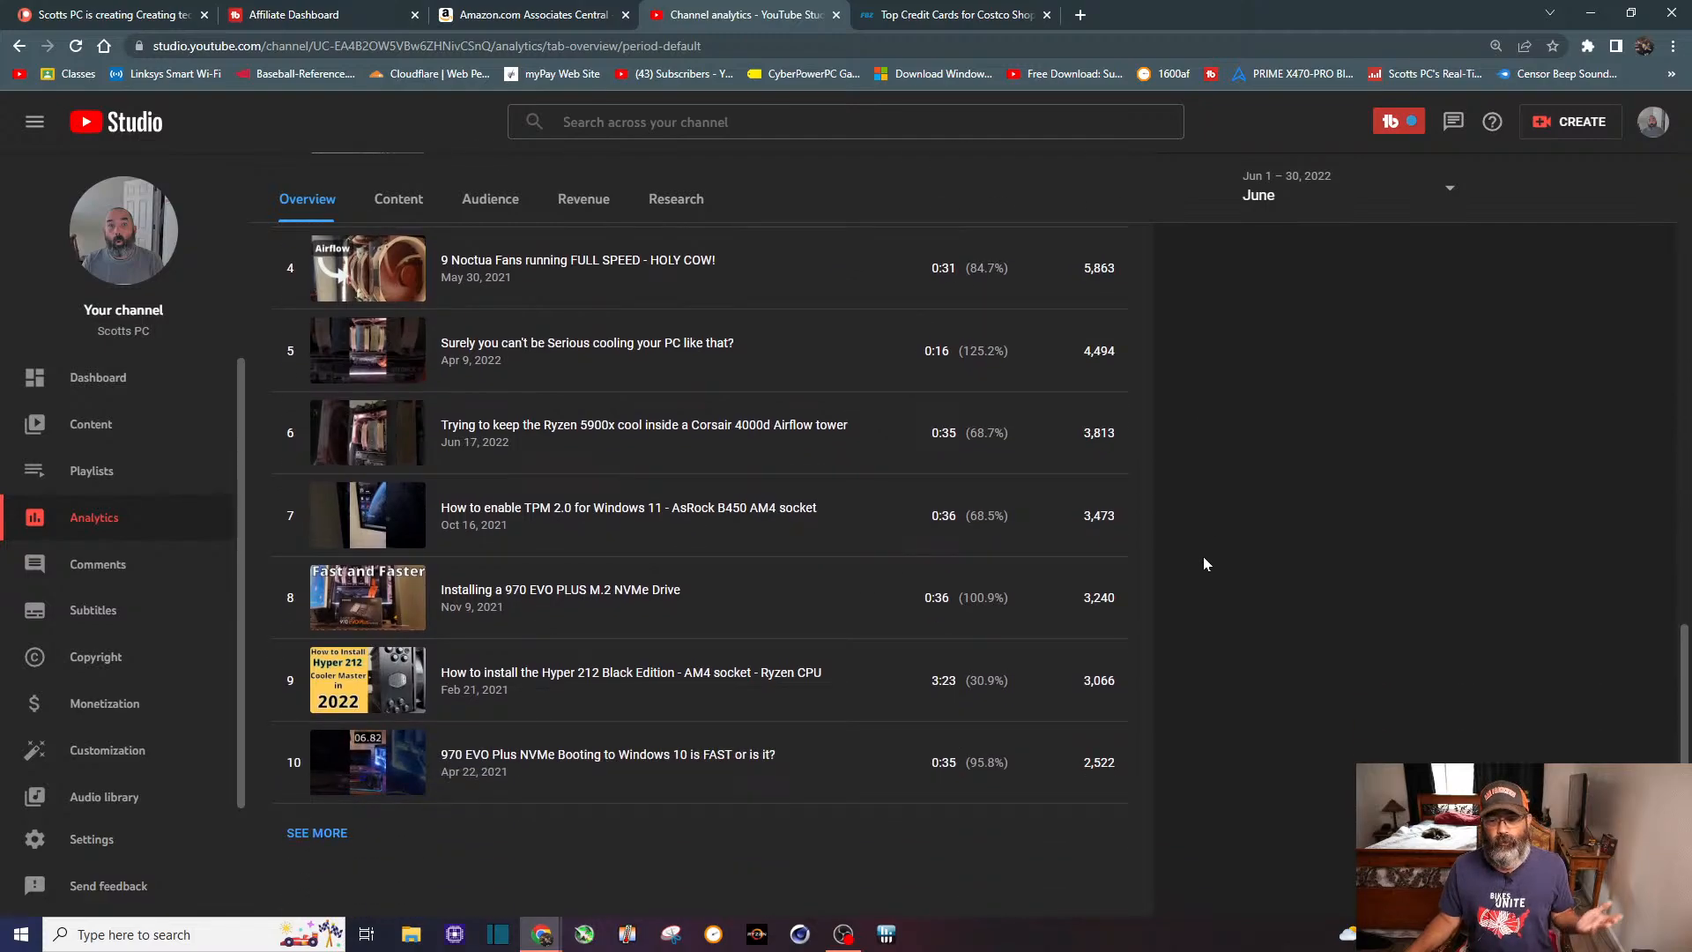
scroll(1203, 557, up, 14)
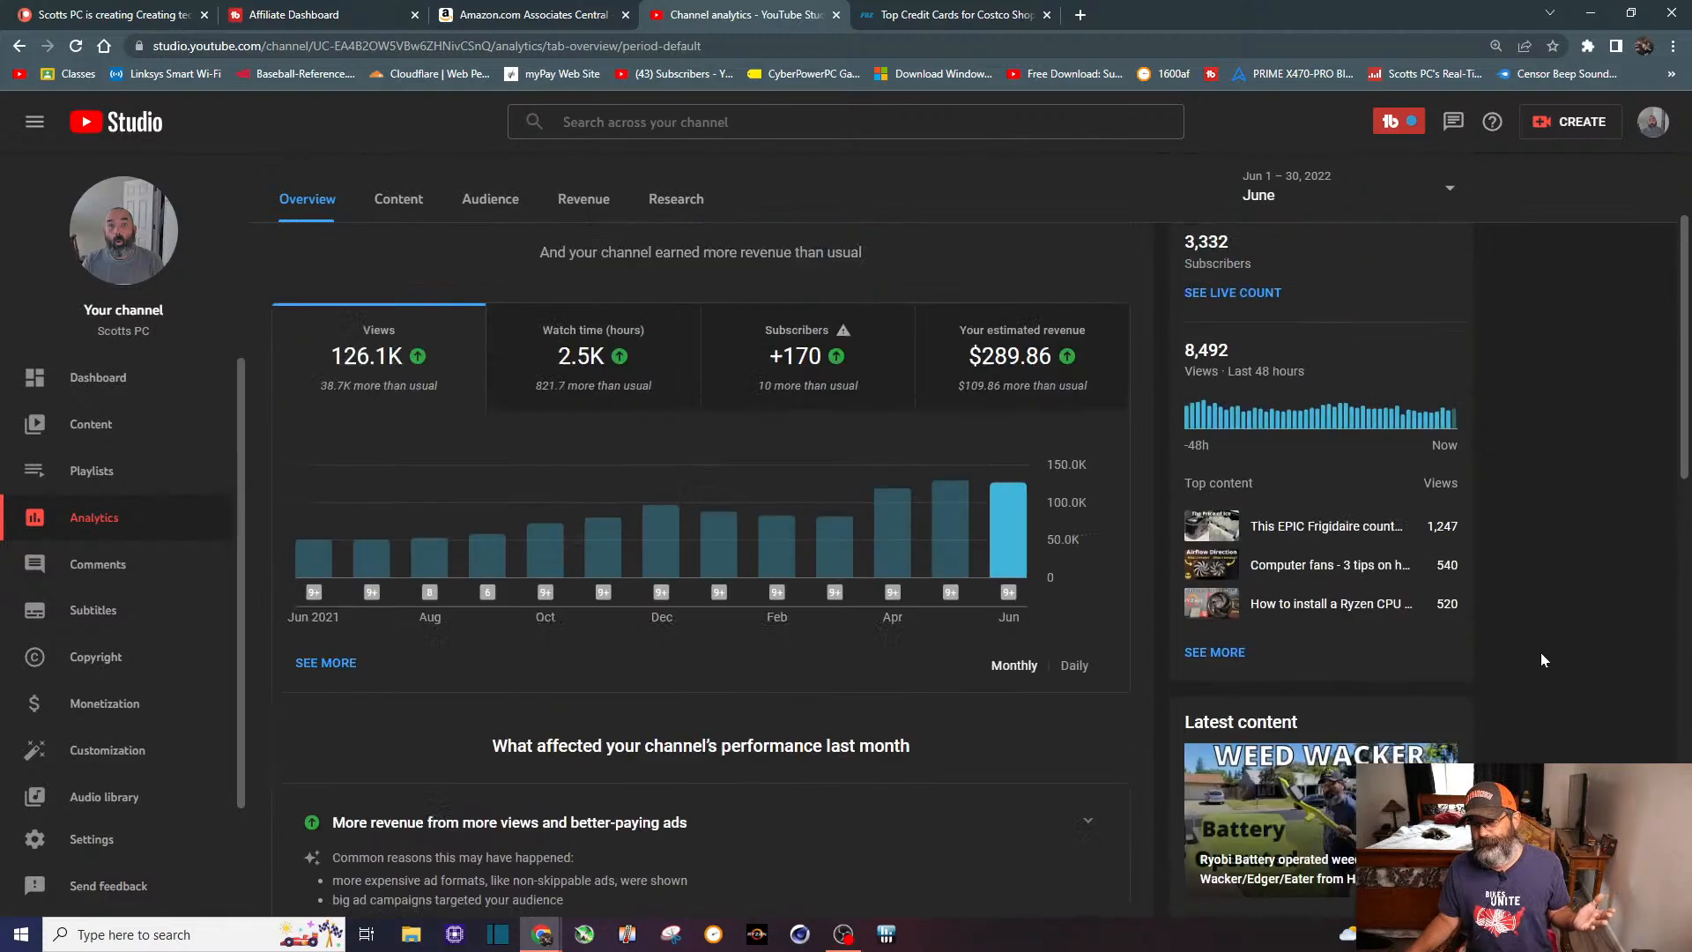
scroll(1540, 652, up, 2)
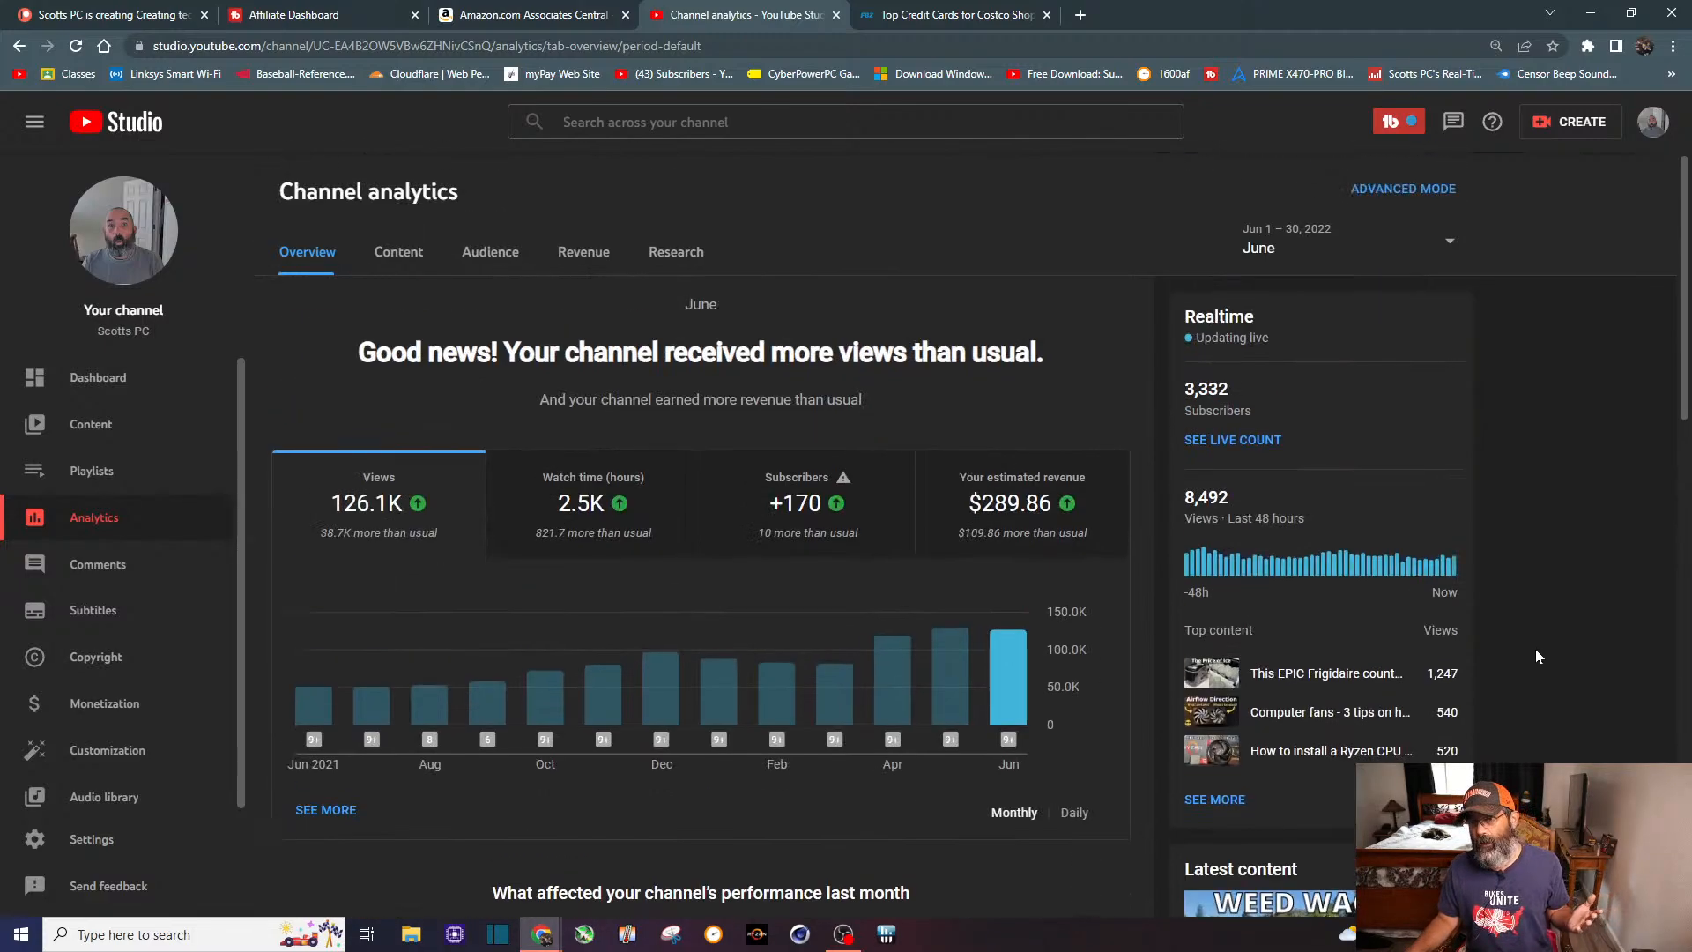
Step: Review the channel overview for the last 90 days, the last 365 days and the channel's lifetime
click(1437, 247)
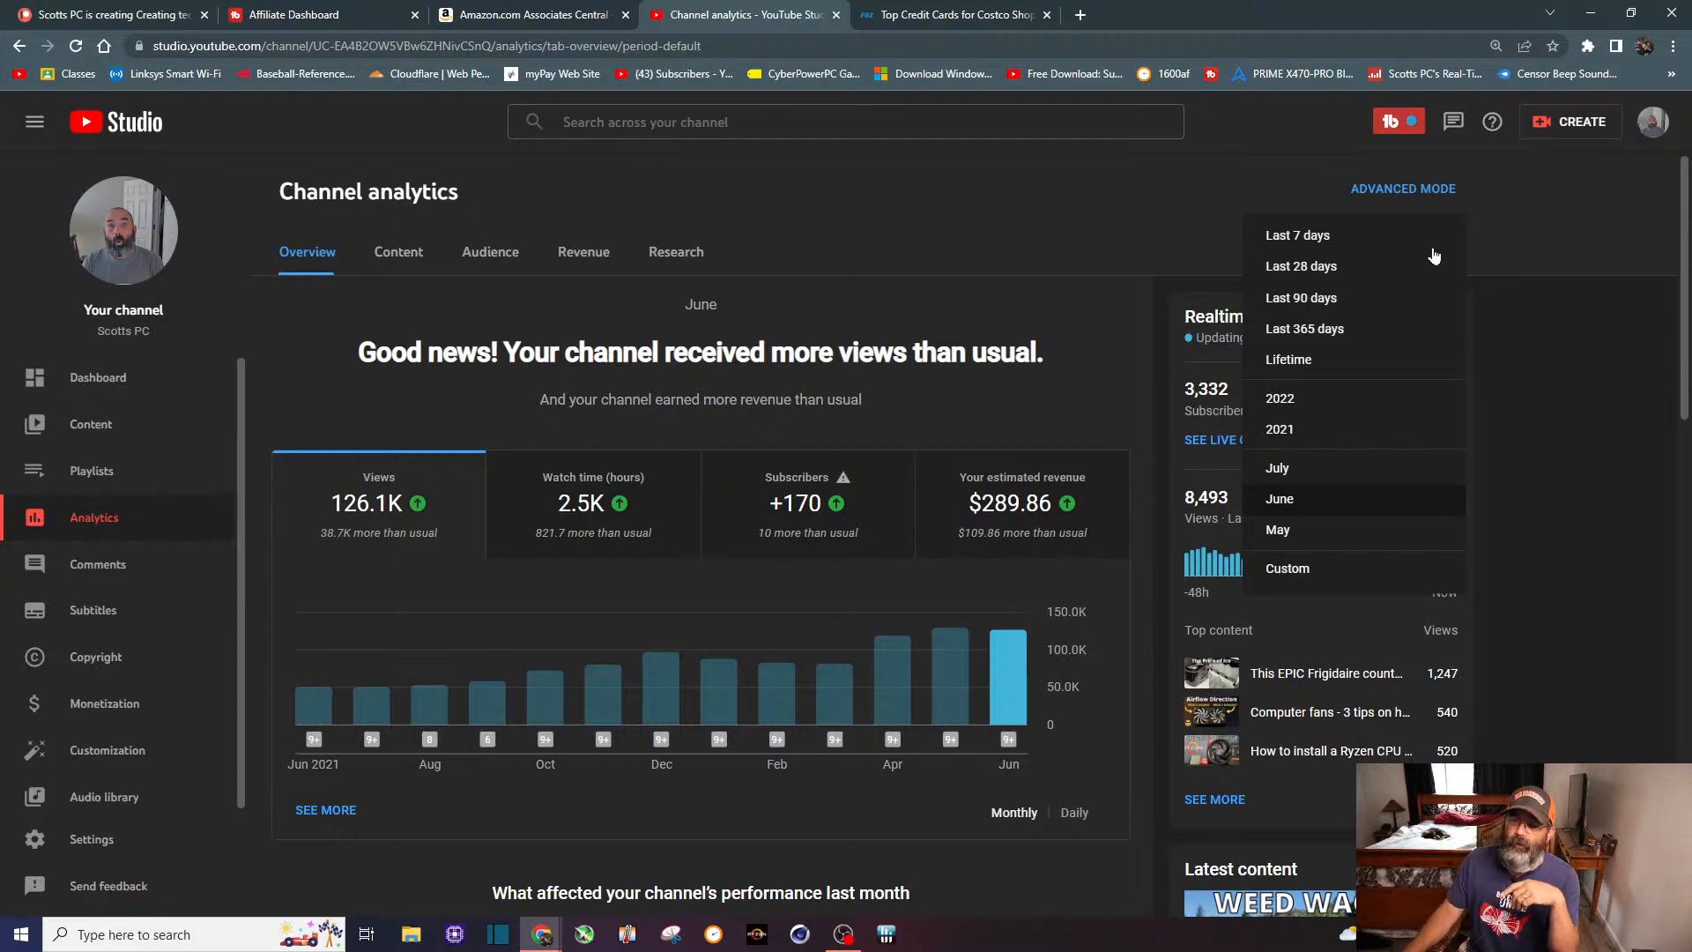
click(1342, 300)
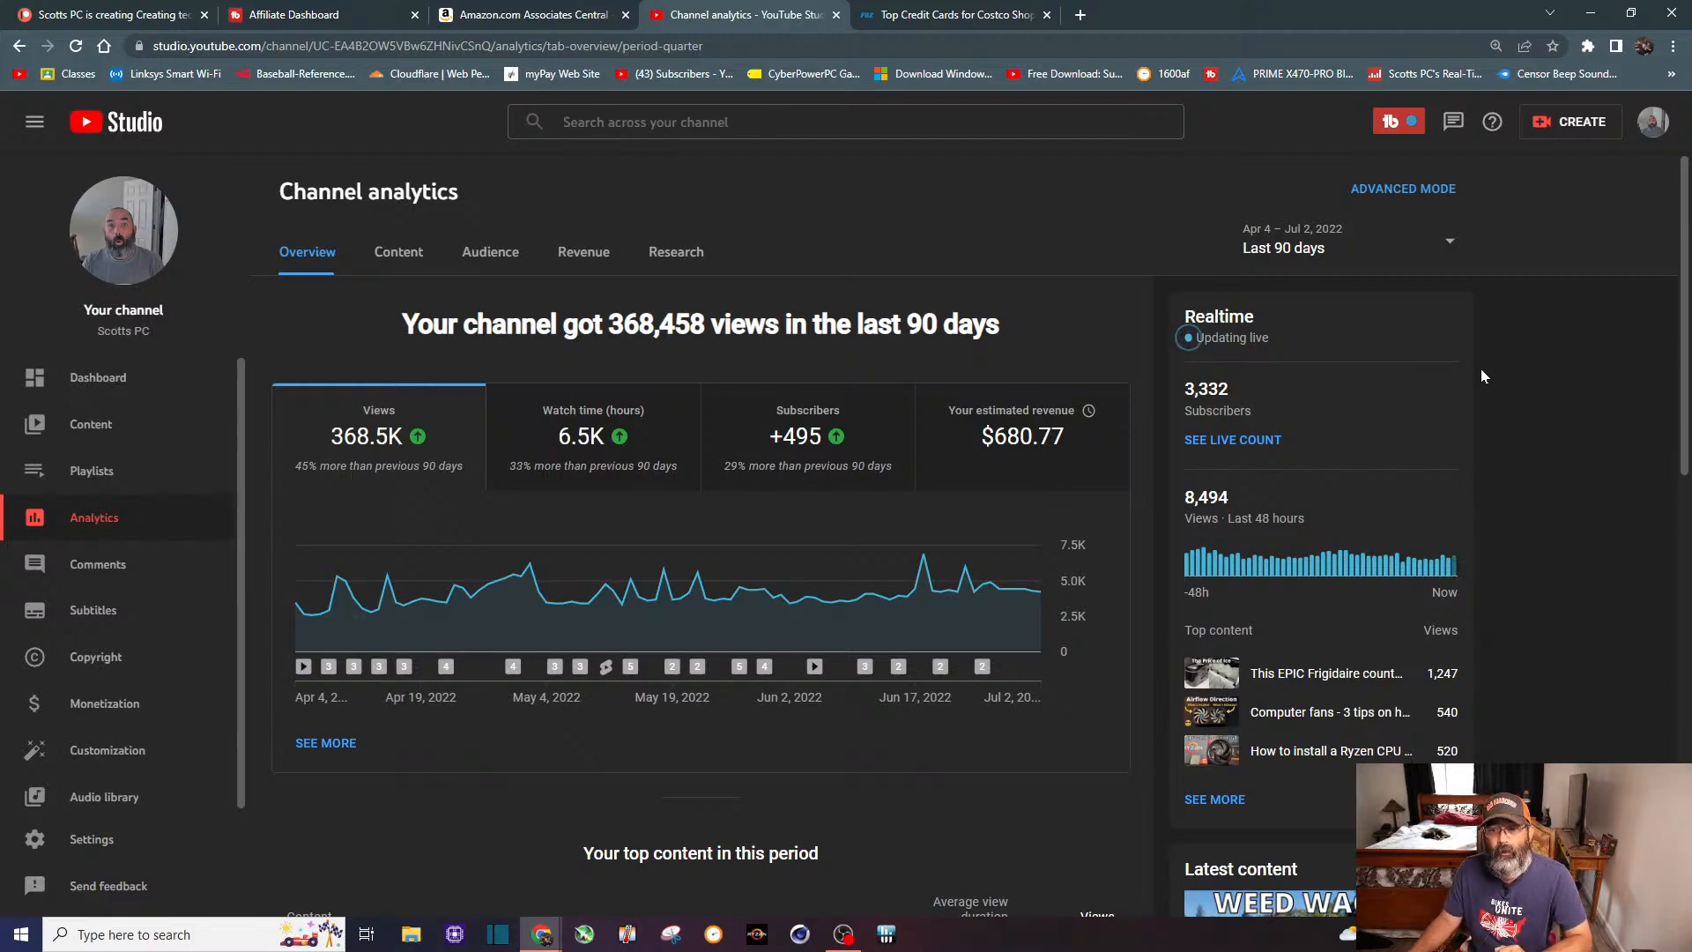
click(1445, 249)
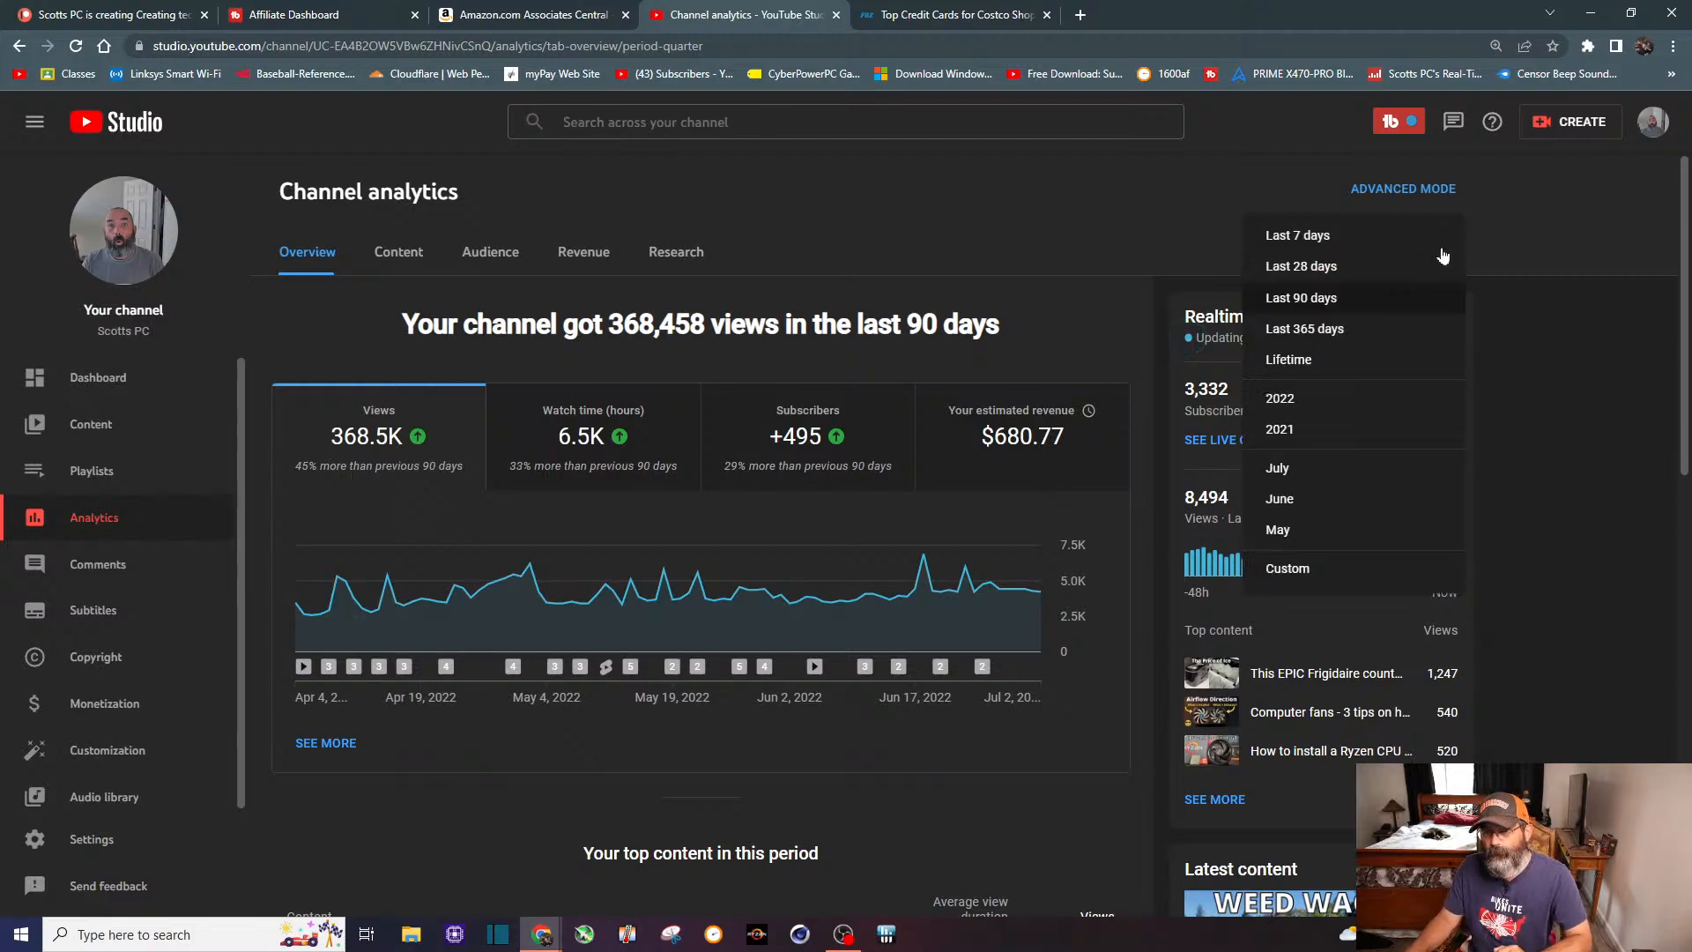
click(1384, 330)
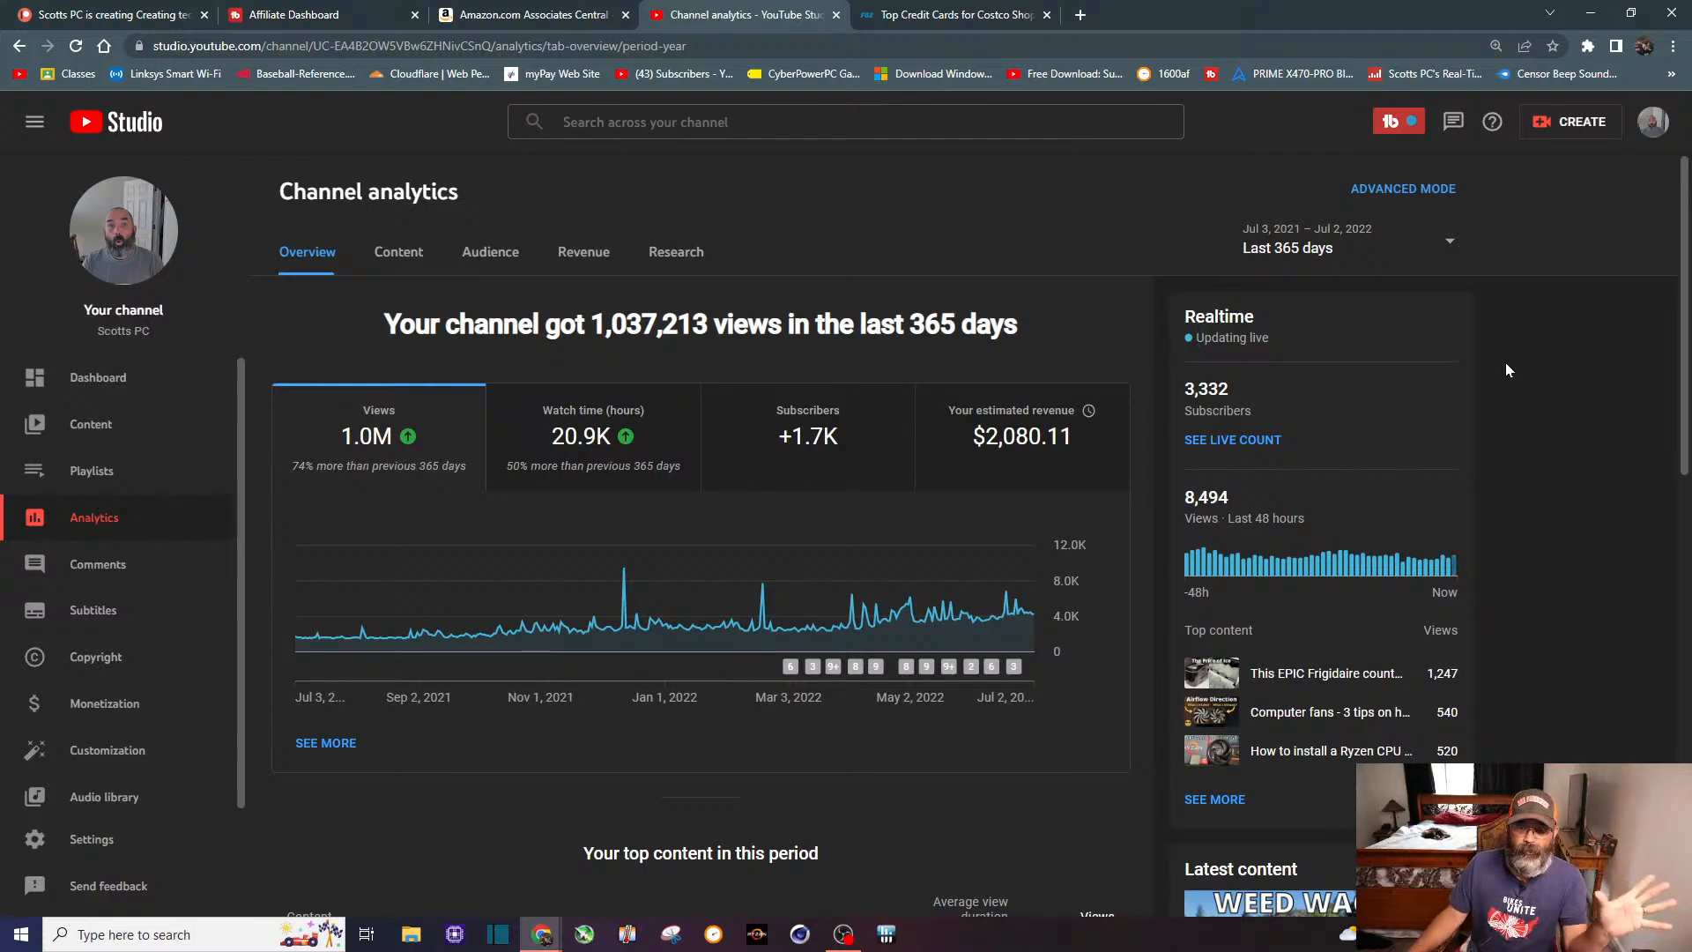
mouse_move(1041, 449)
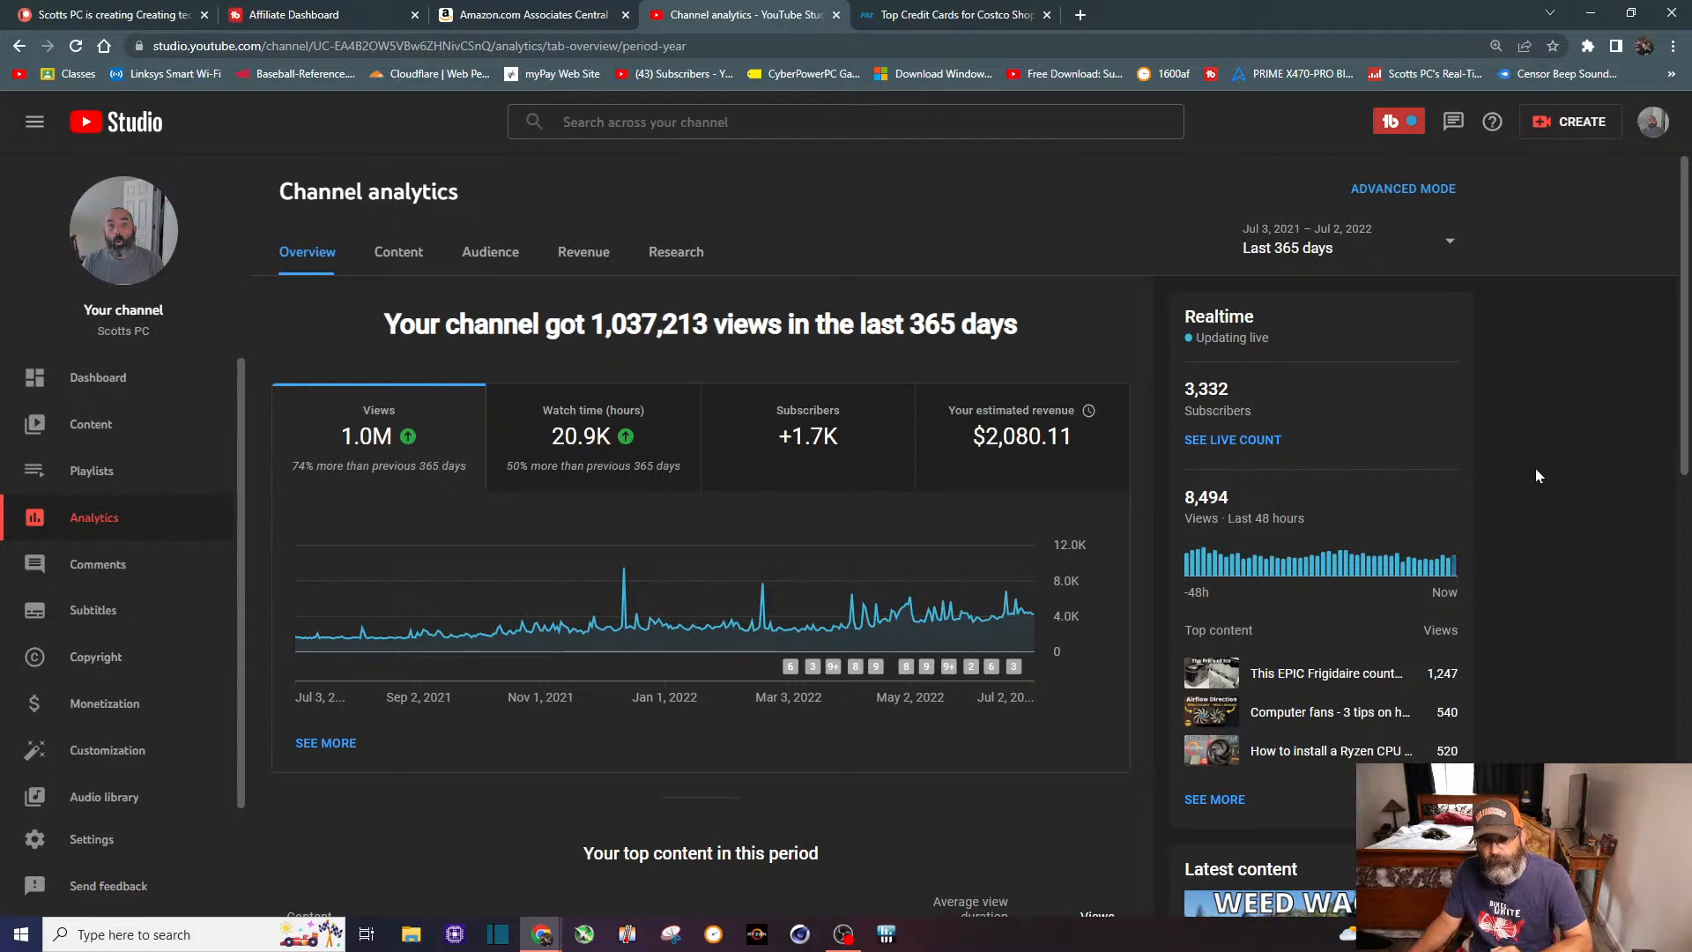
click(1453, 247)
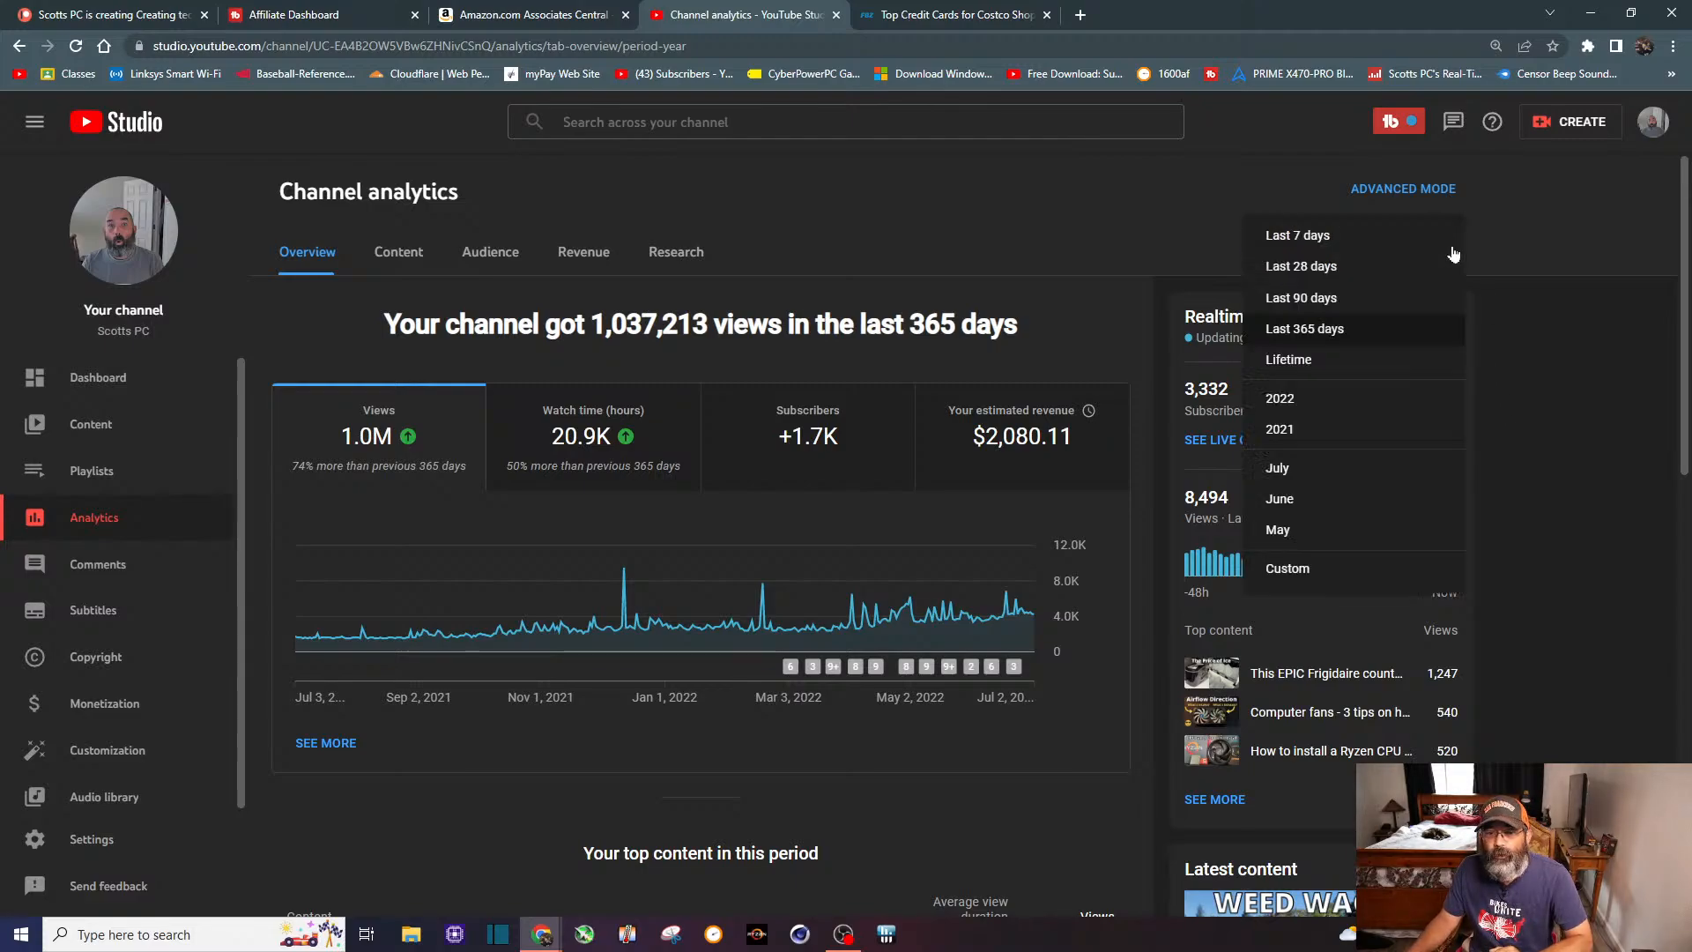
click(1335, 362)
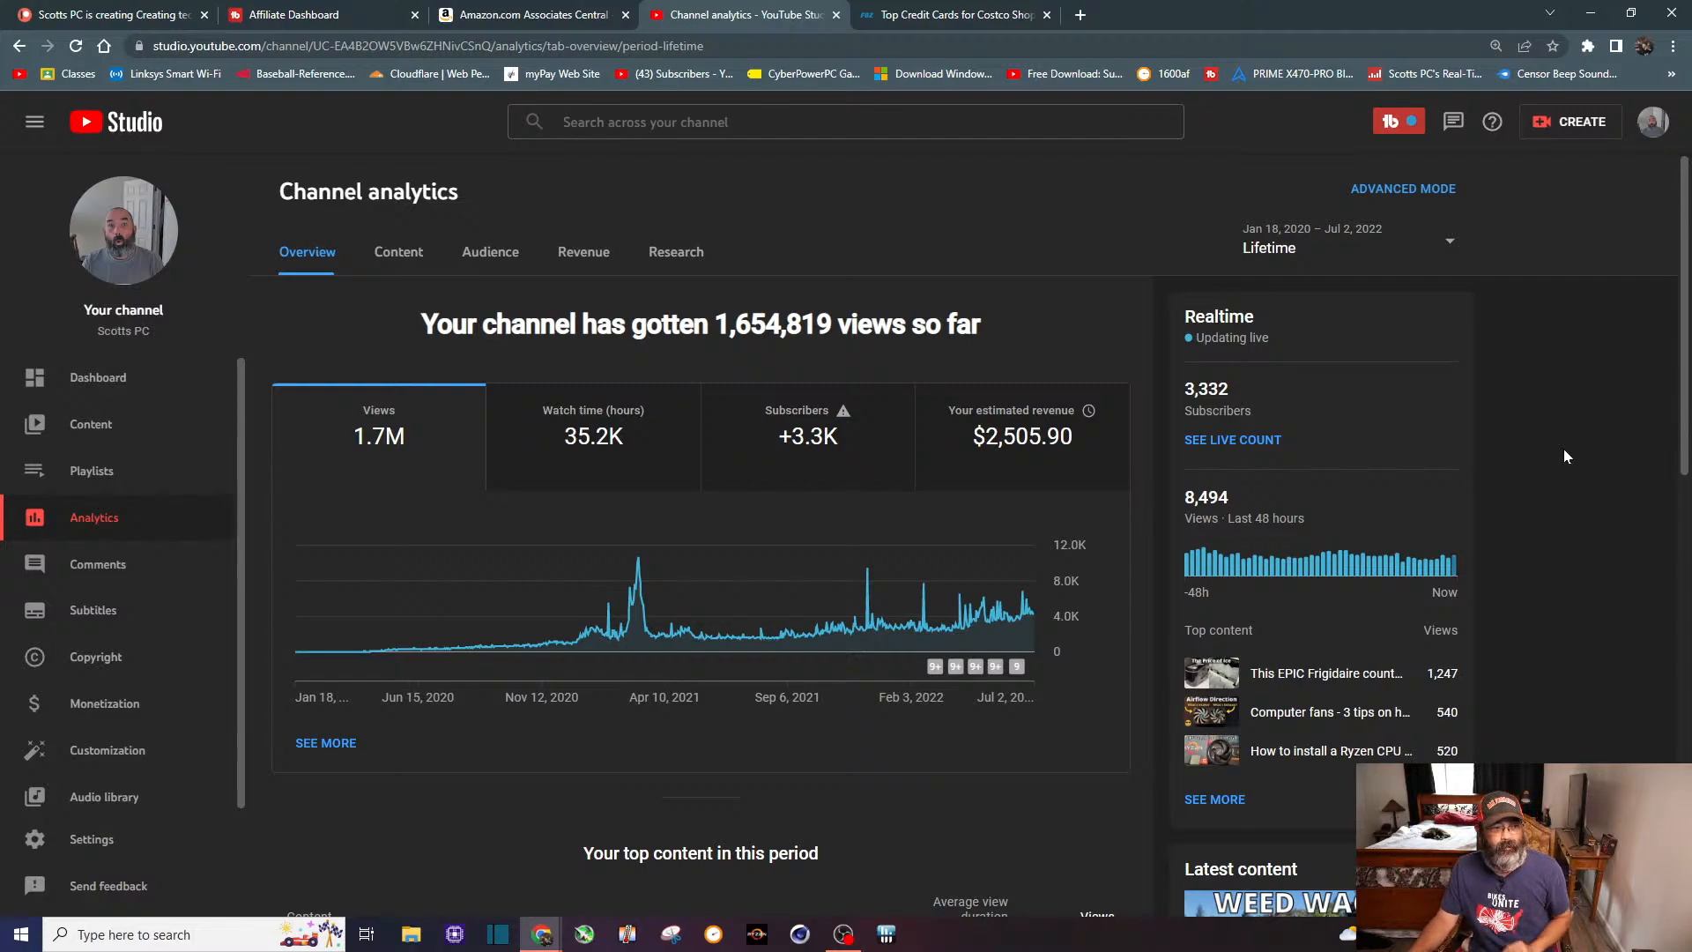
Step: Open the channel's video list and examine the view counts of the most recent uploads
click(146, 421)
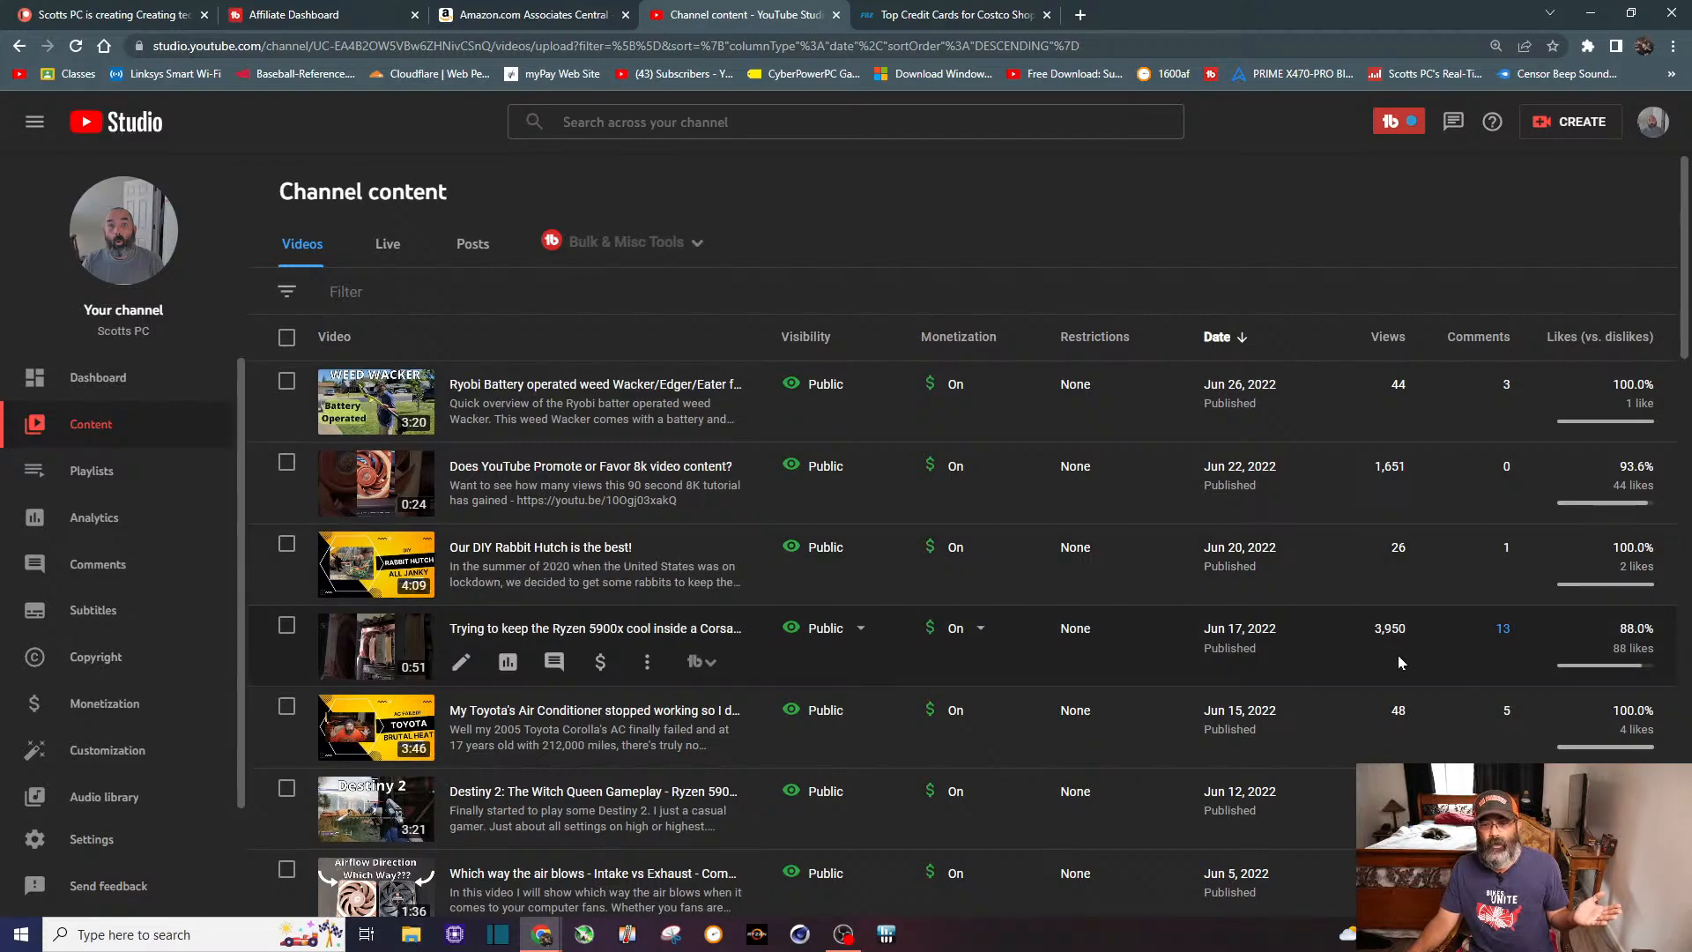
scroll(1400, 642, down, 1)
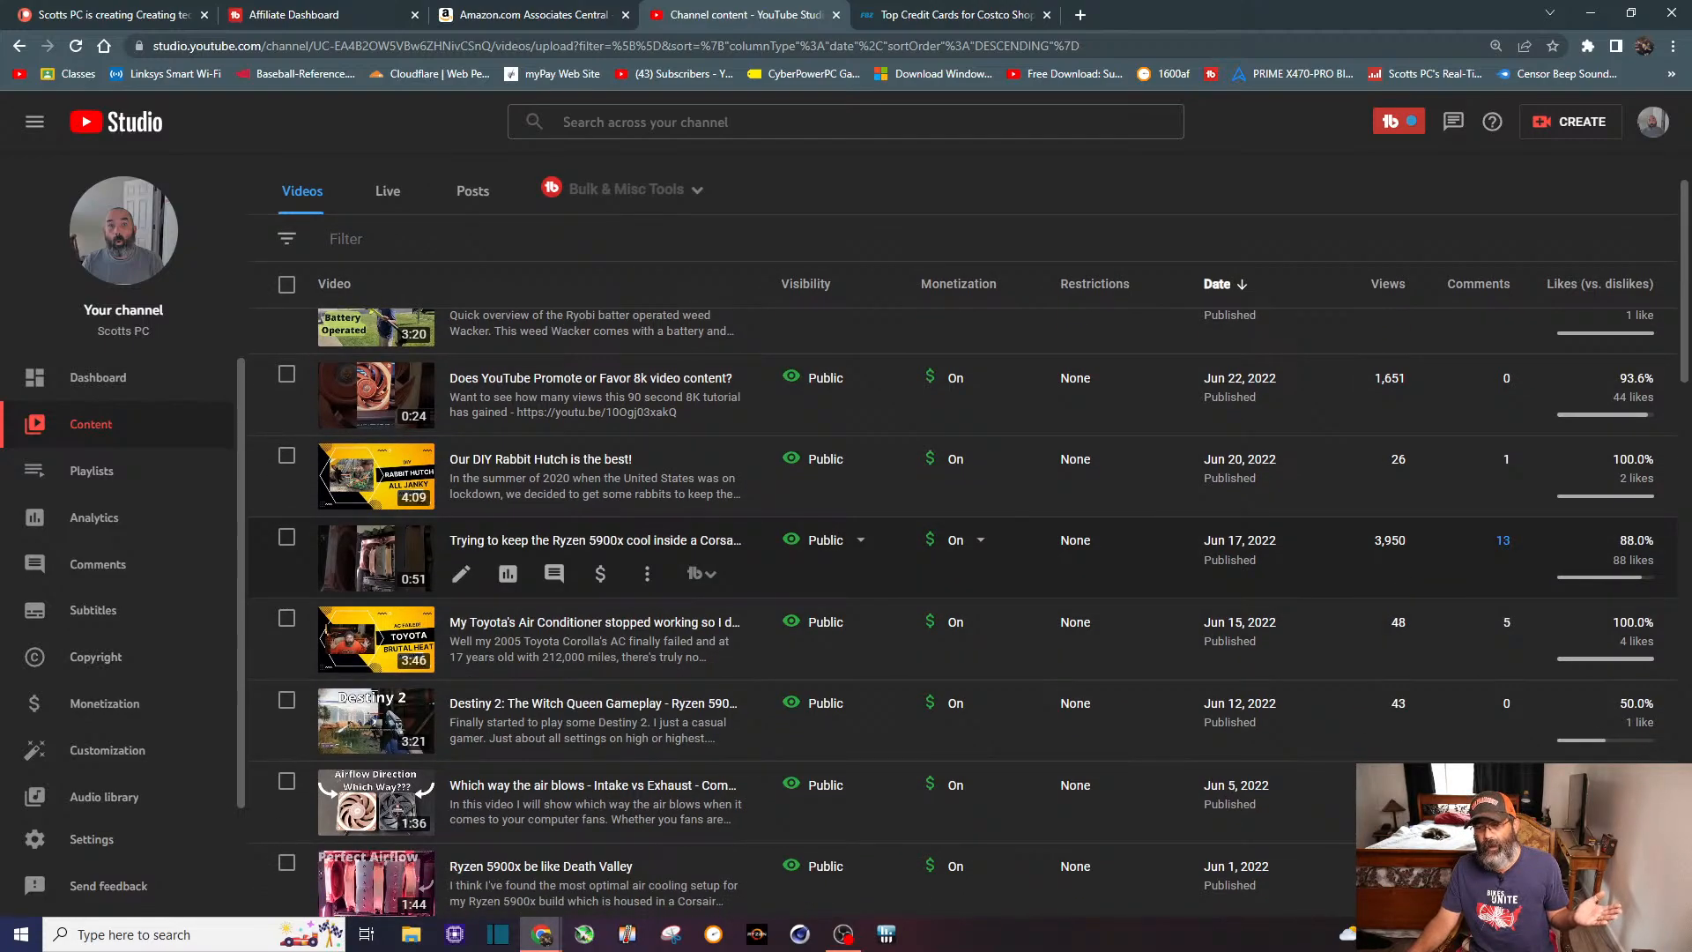
scroll(1401, 538, down, 7)
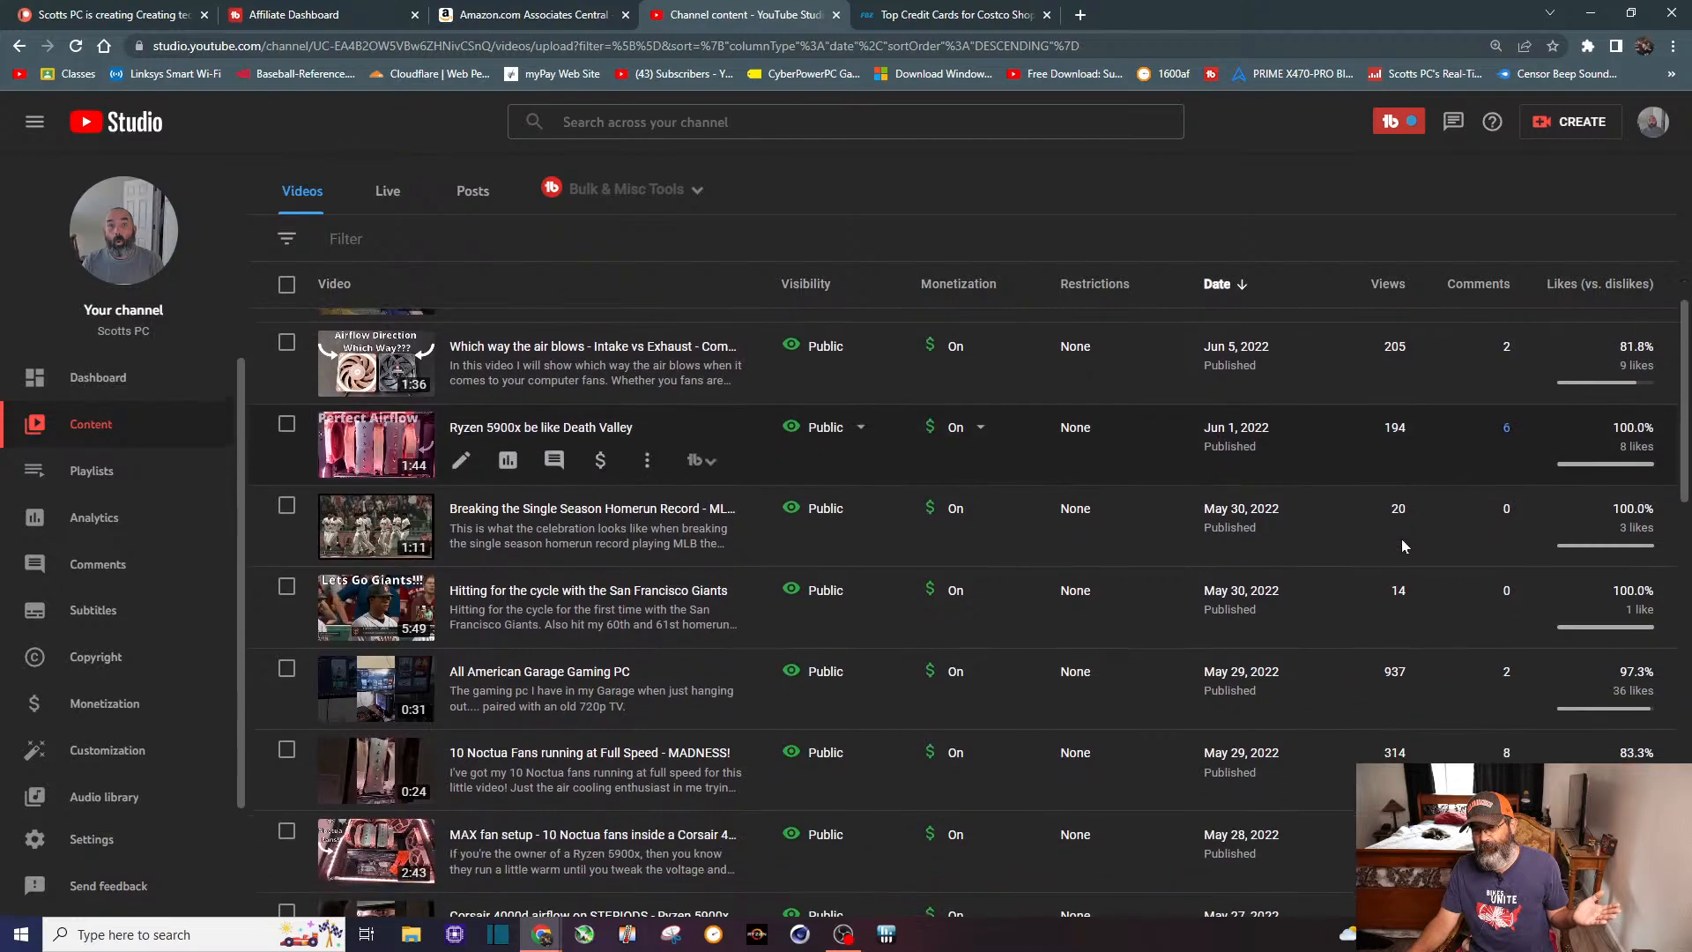
scroll(1403, 544, down, 5)
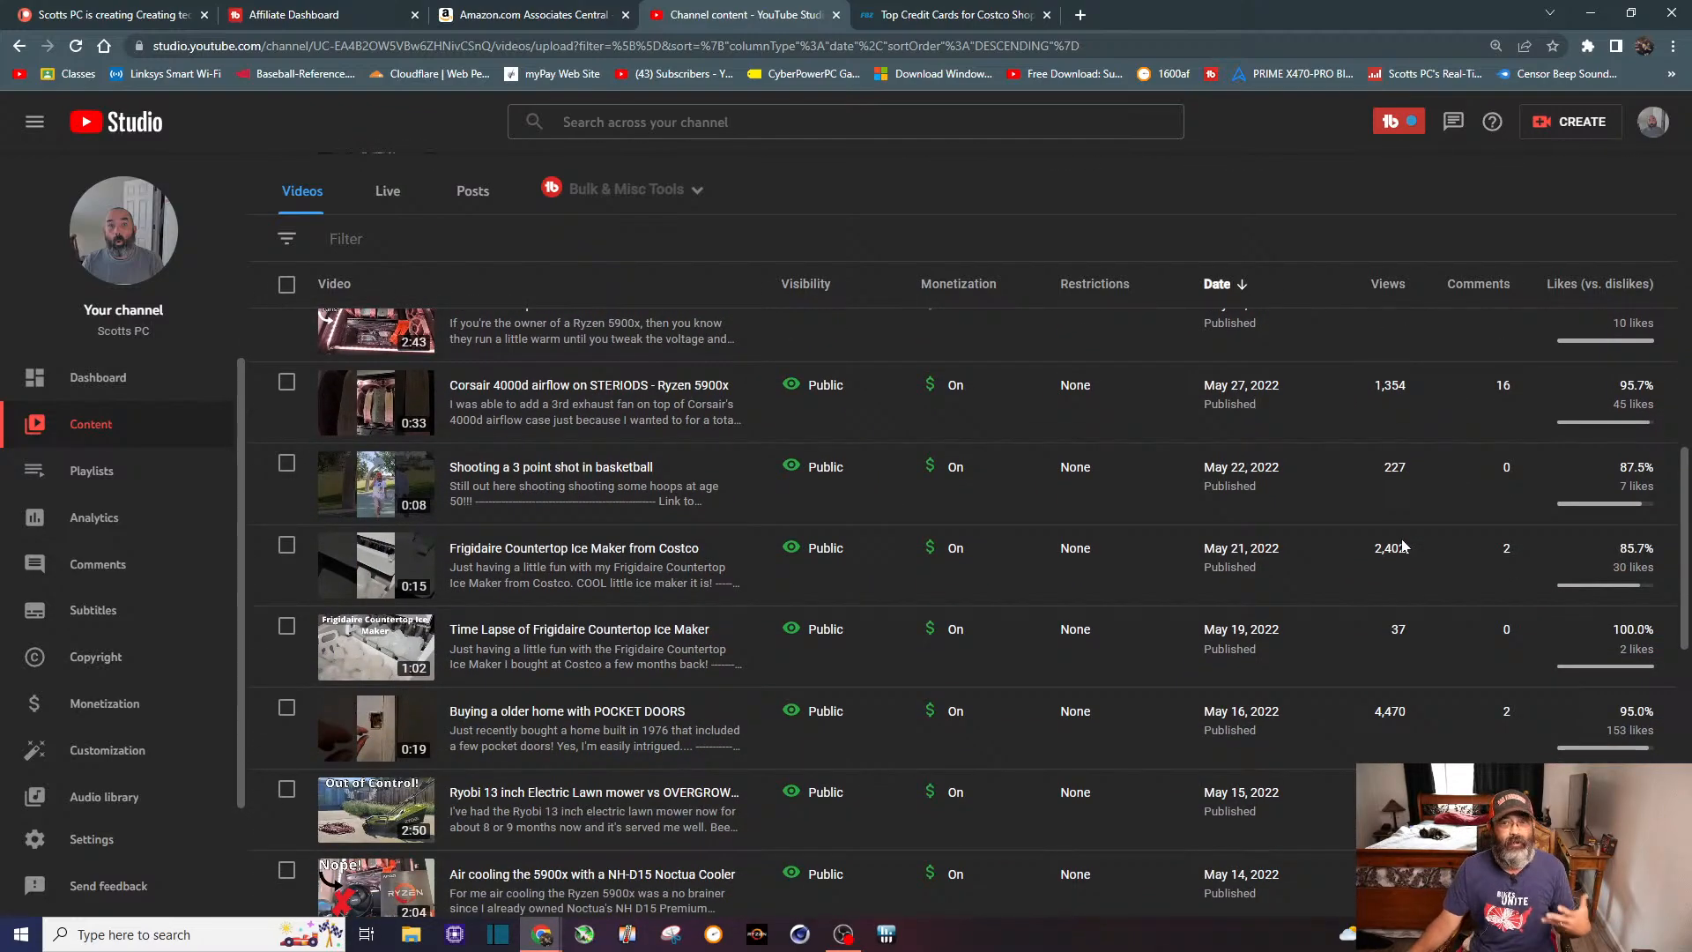
scroll(1403, 547, up, 15)
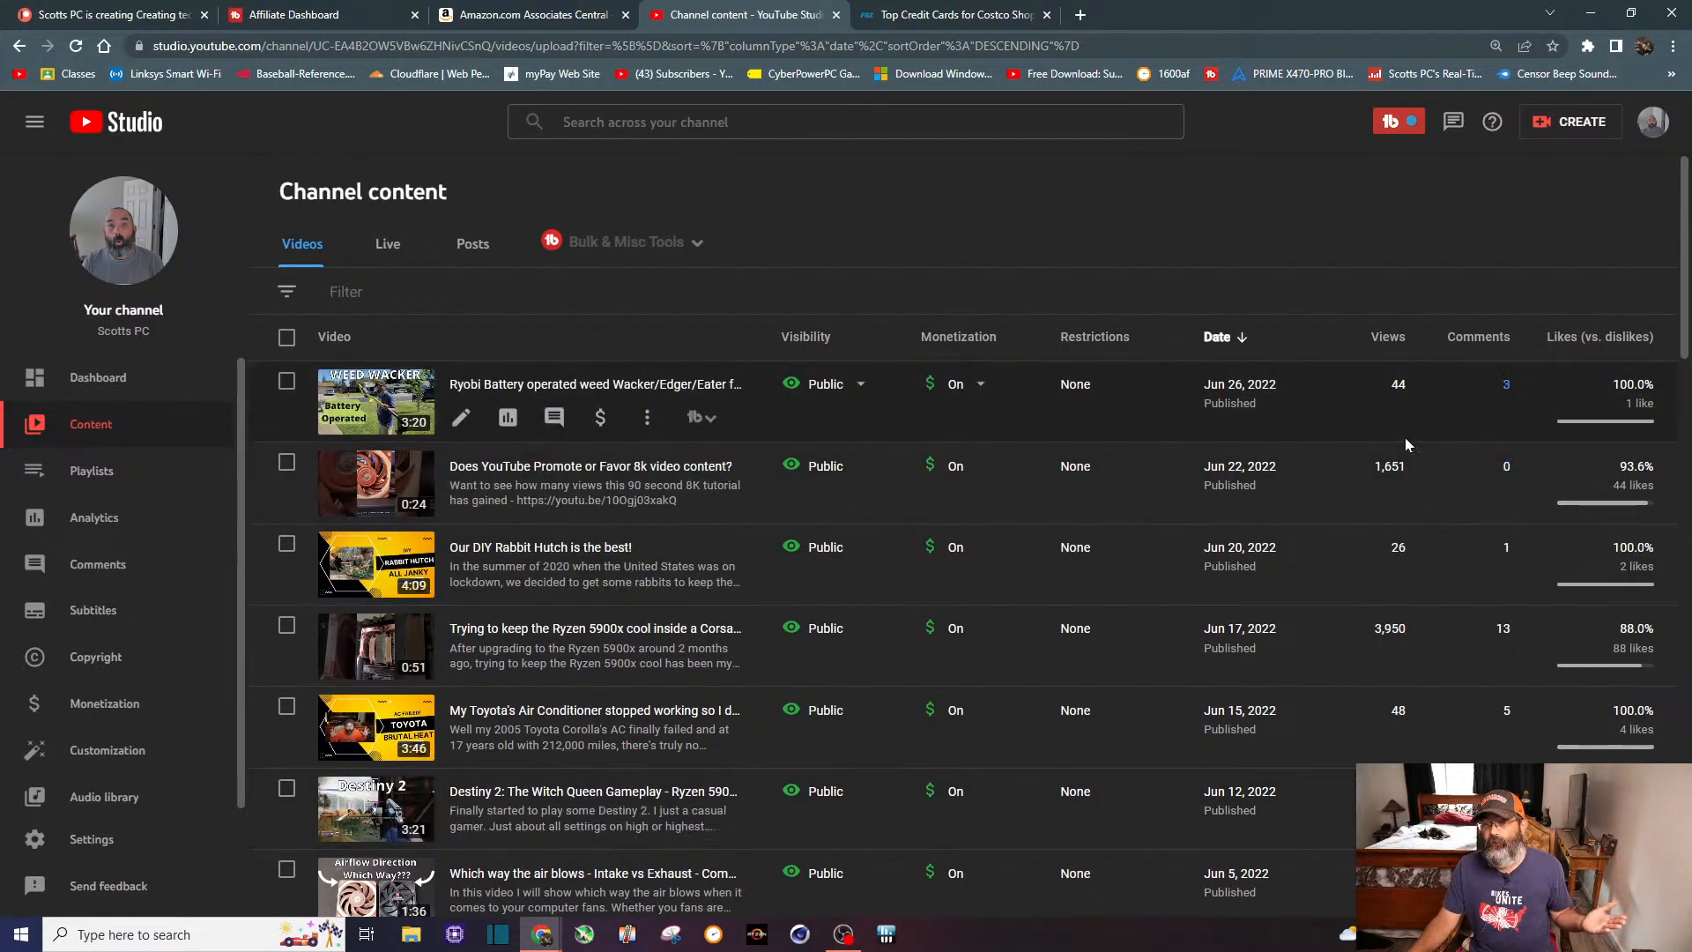
Step: Sort the channel's videos by views in descending order and examine the most viewed ones with their publication dates
click(1388, 338)
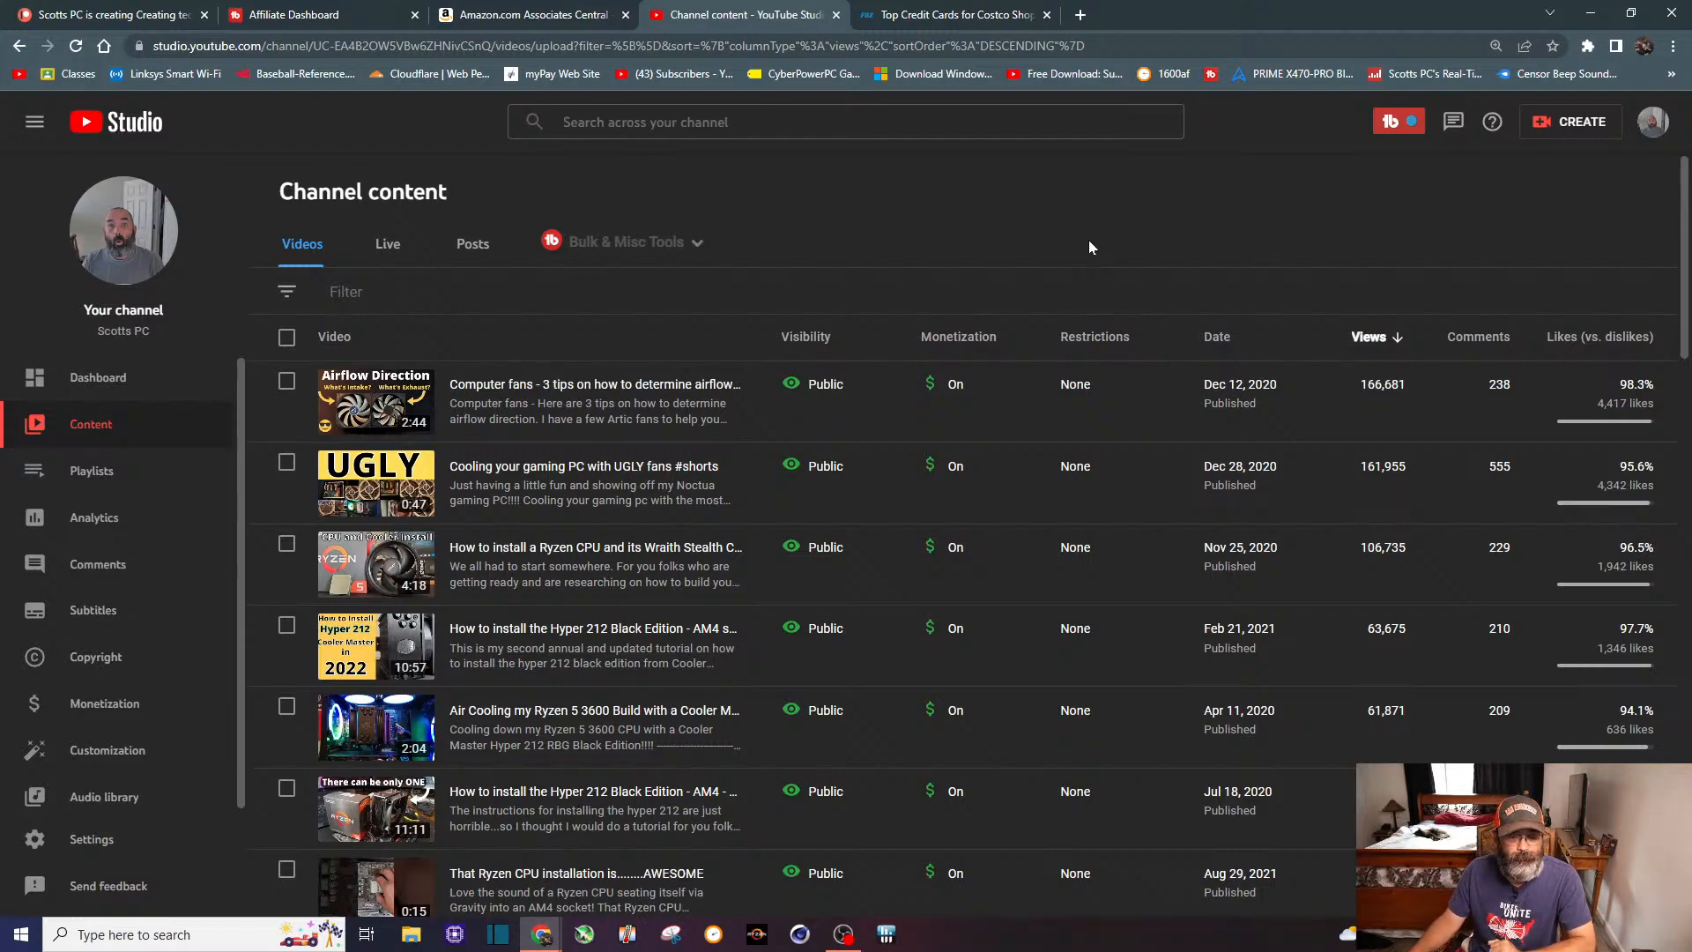
scroll(1089, 247, down, 4)
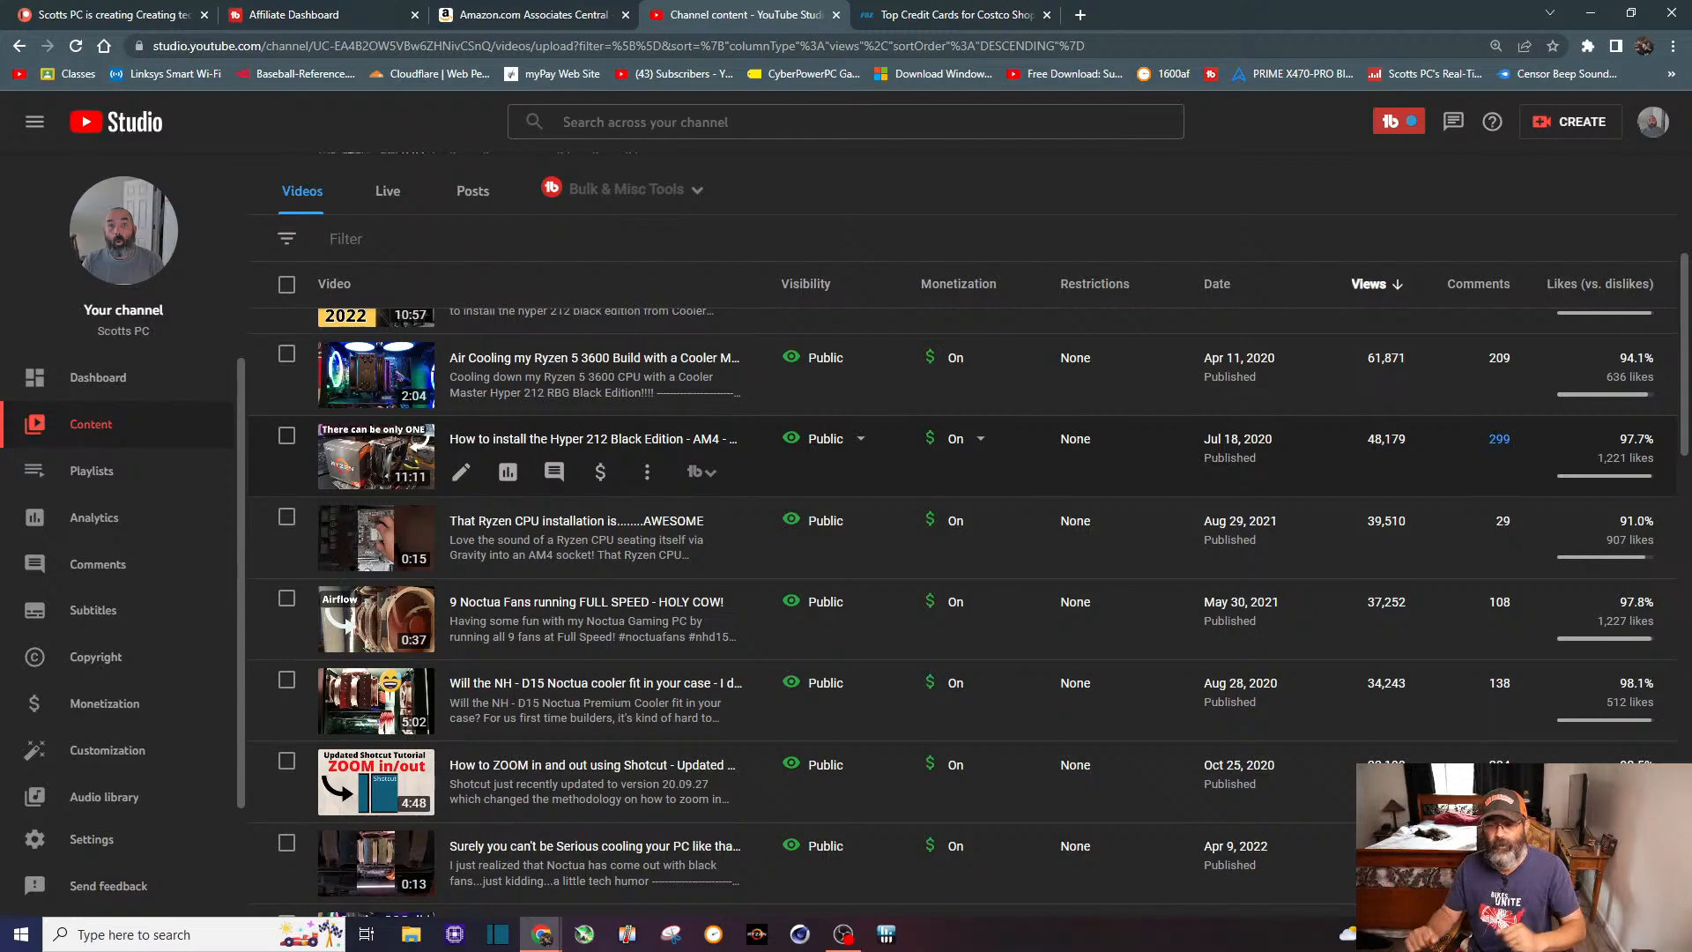
scroll(1223, 466, down, 6)
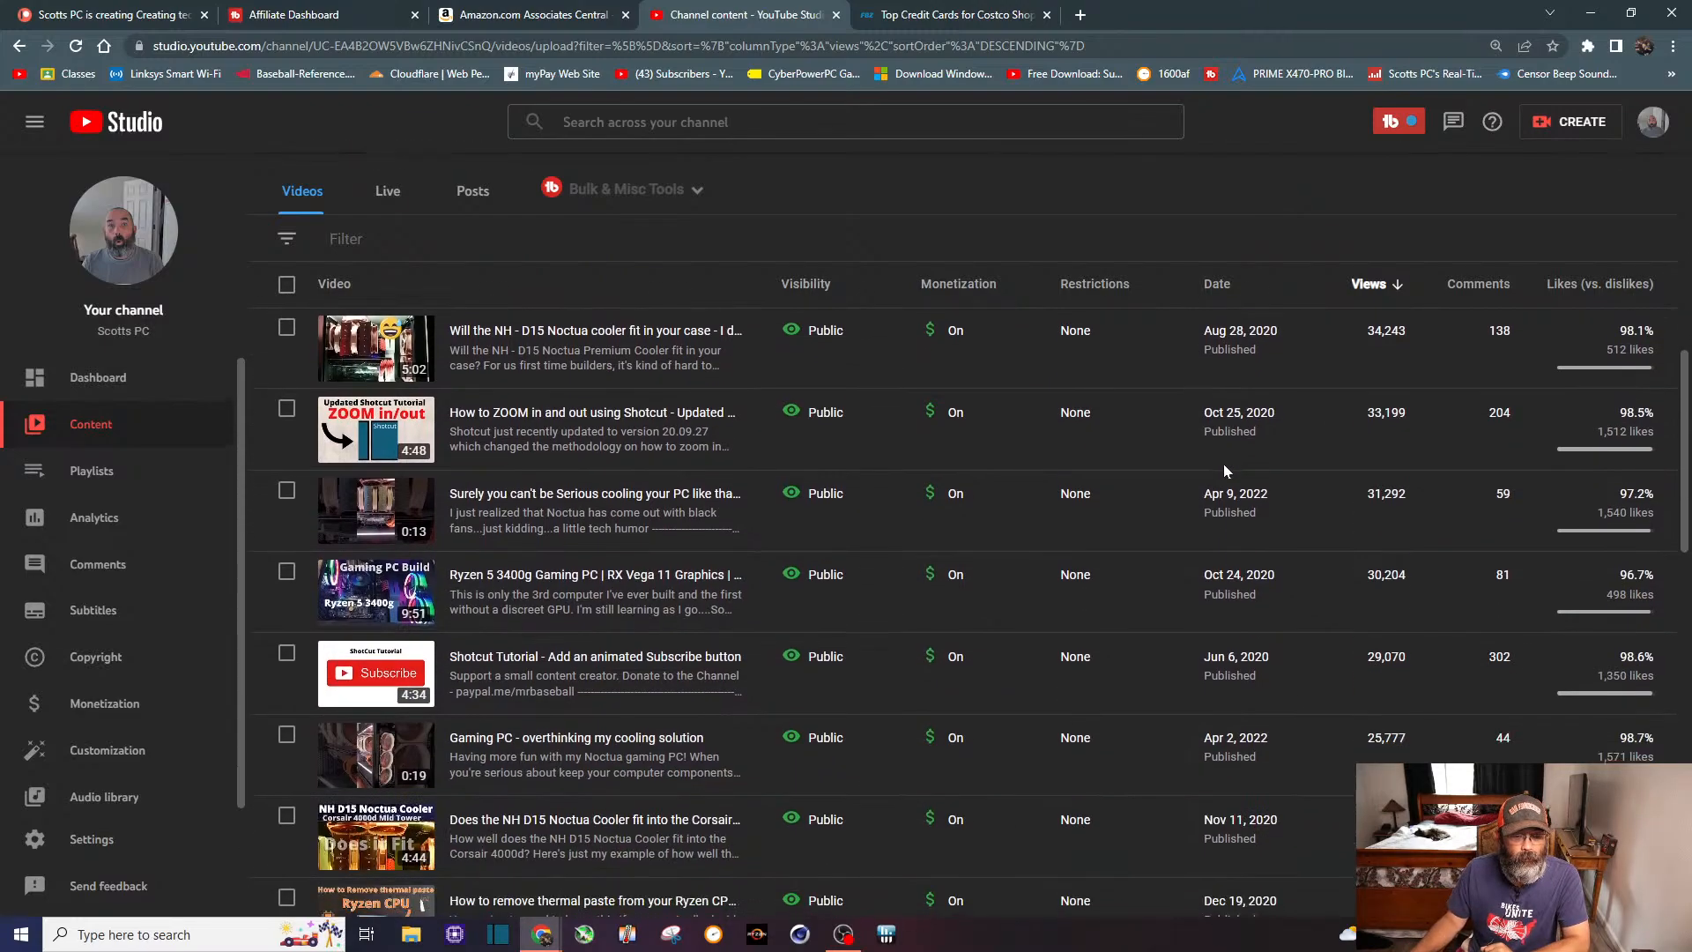
scroll(1224, 466, down, 2)
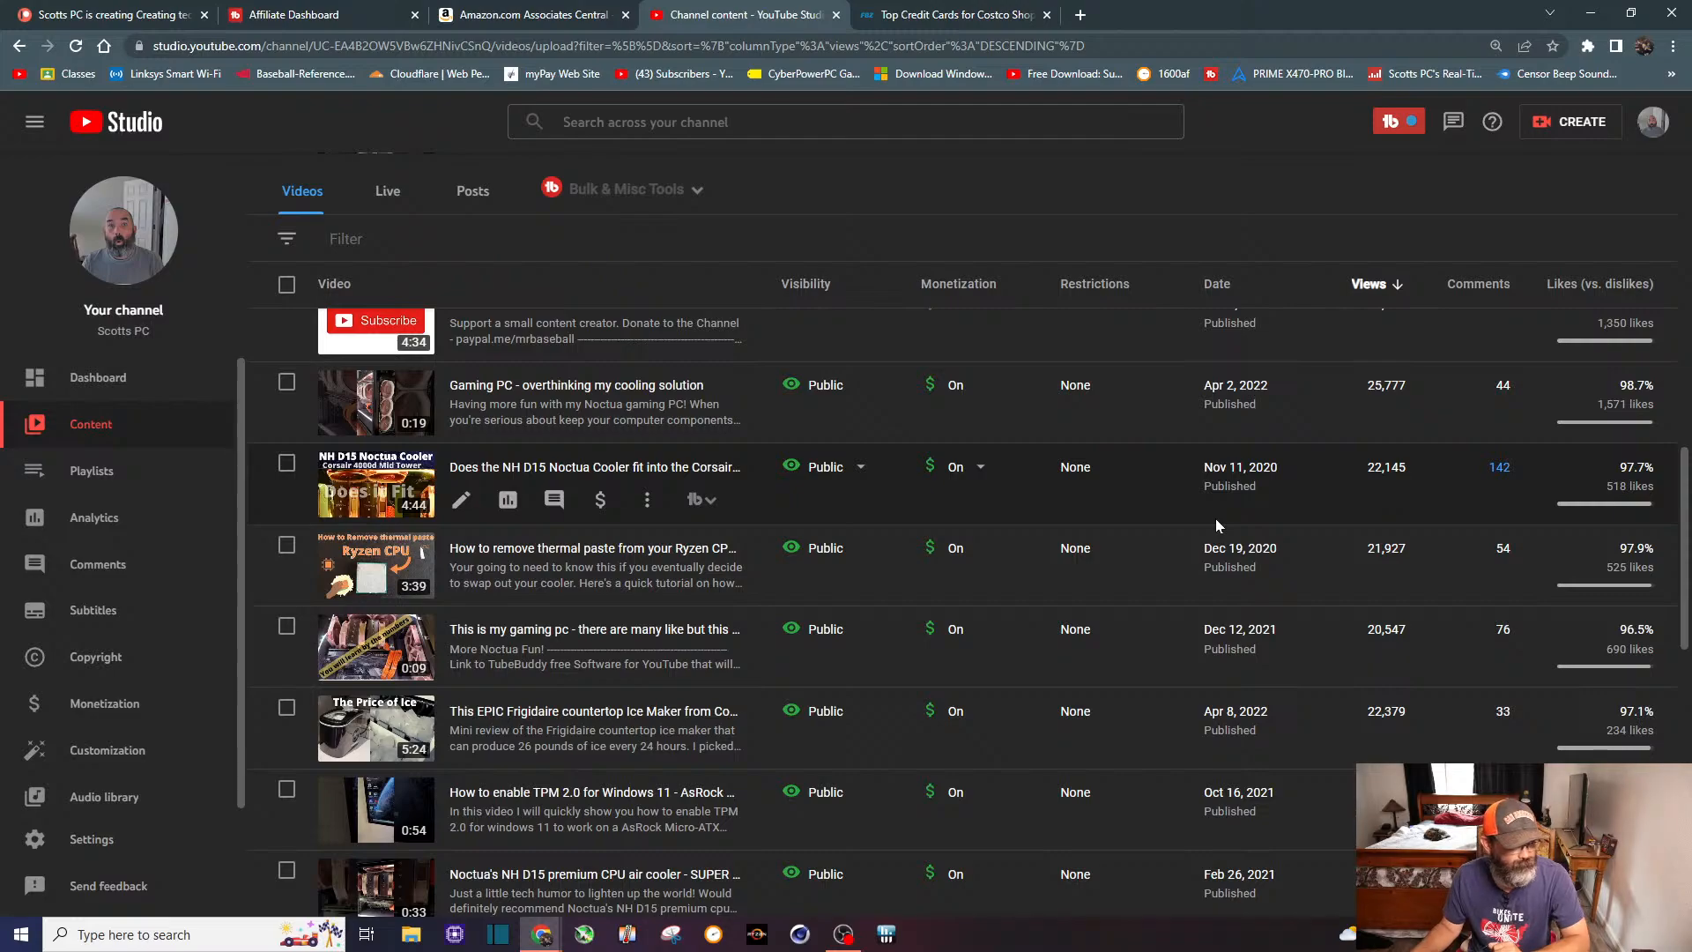
scroll(1092, 440, down, 1)
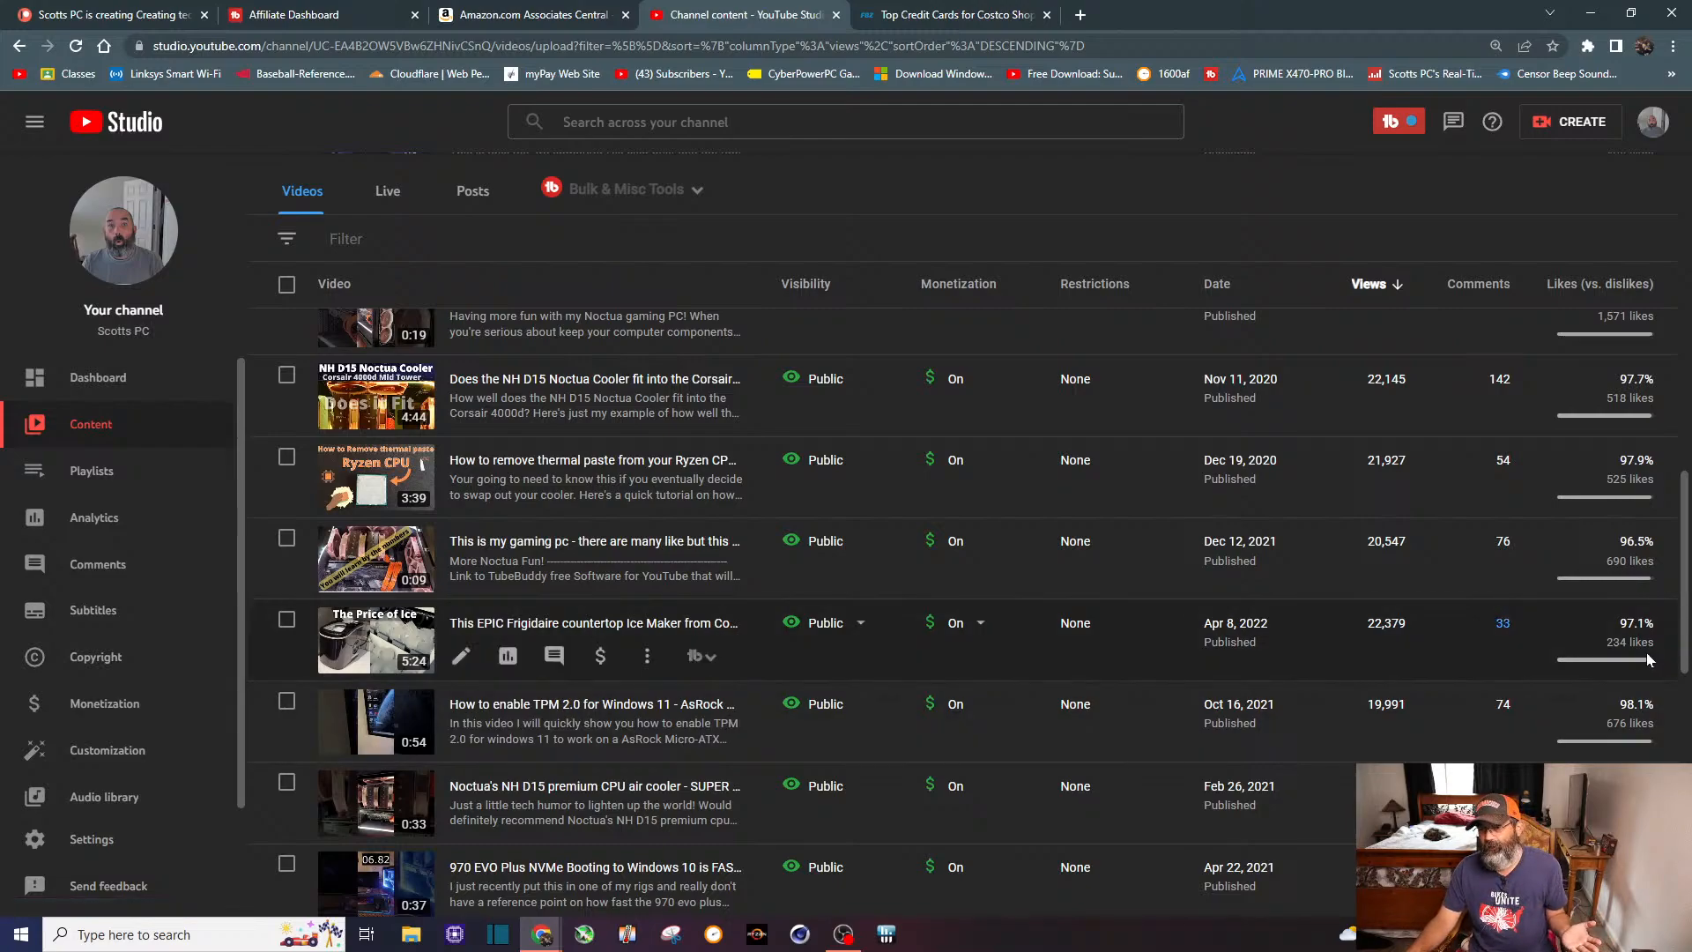
drag(1685, 648, 1685, 321)
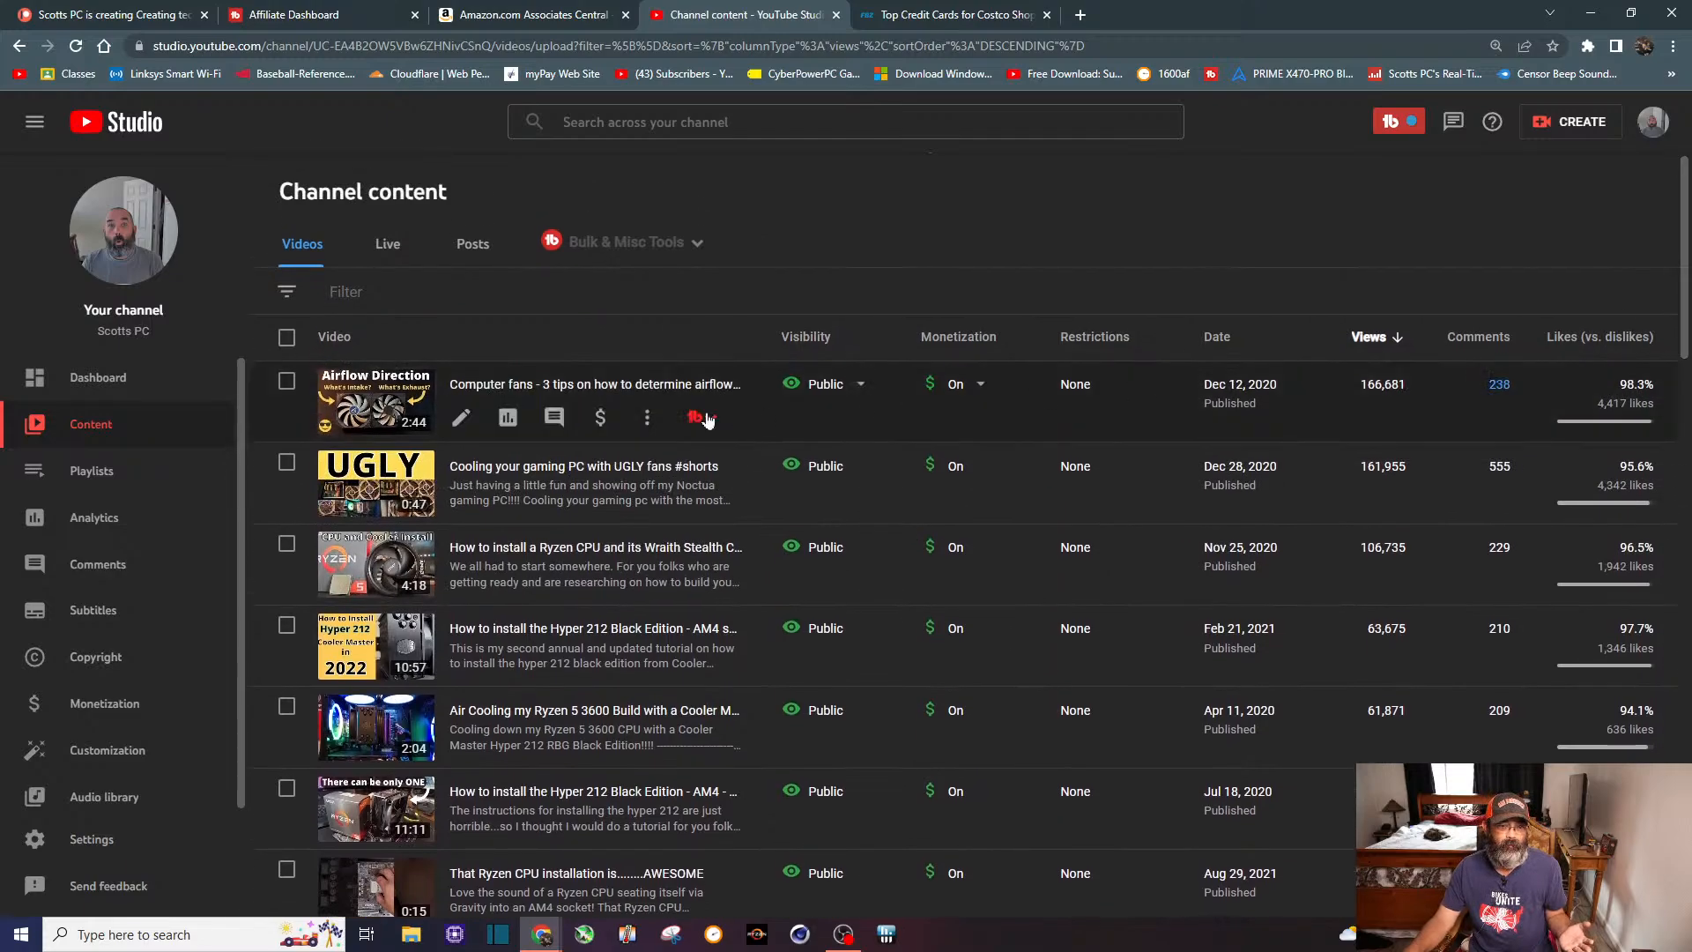
Step: Review the overview, reach and revenue analytics of the most viewed video, the one on computer fan airflow direction
click(504, 417)
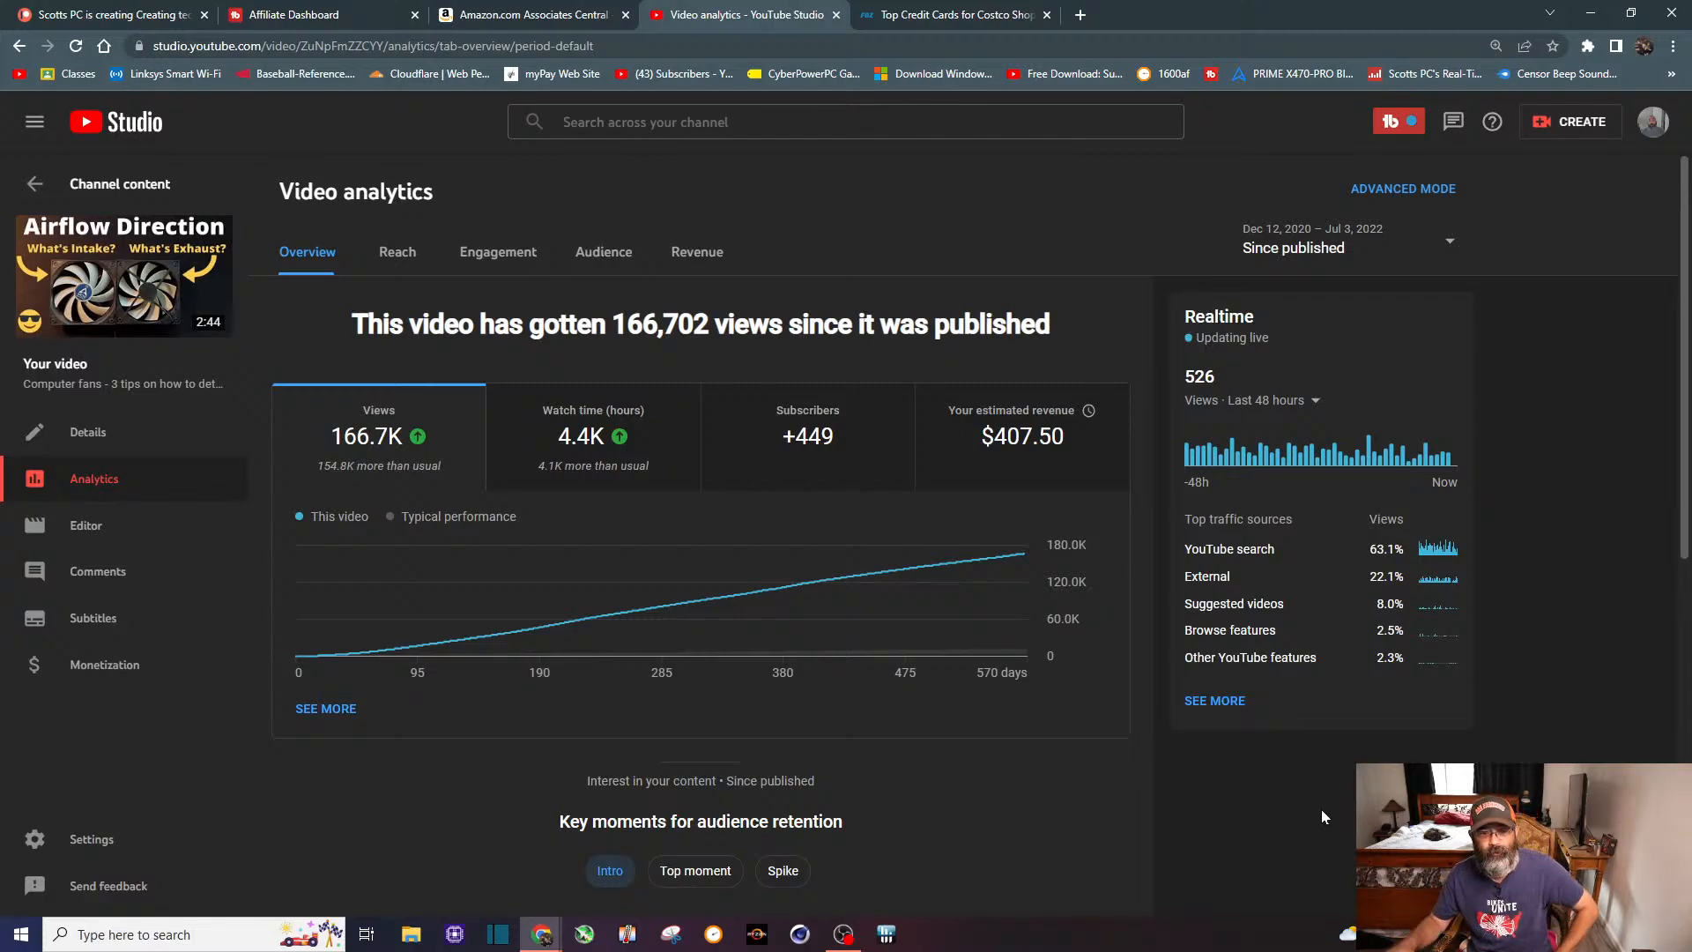
click(406, 258)
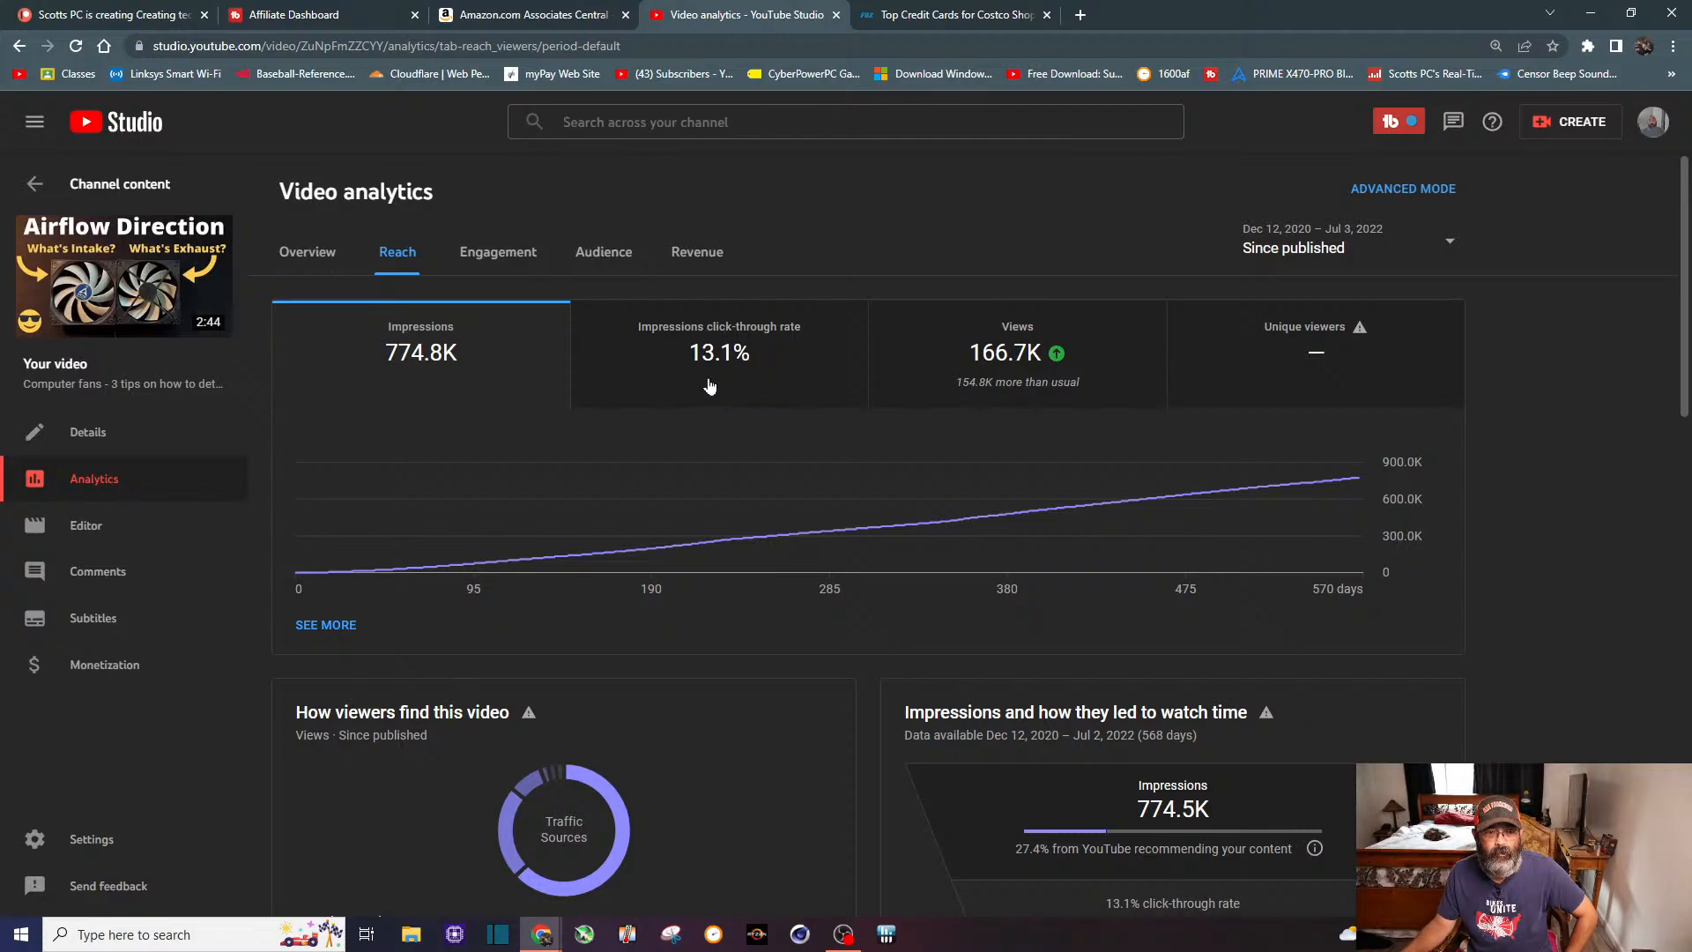
click(701, 255)
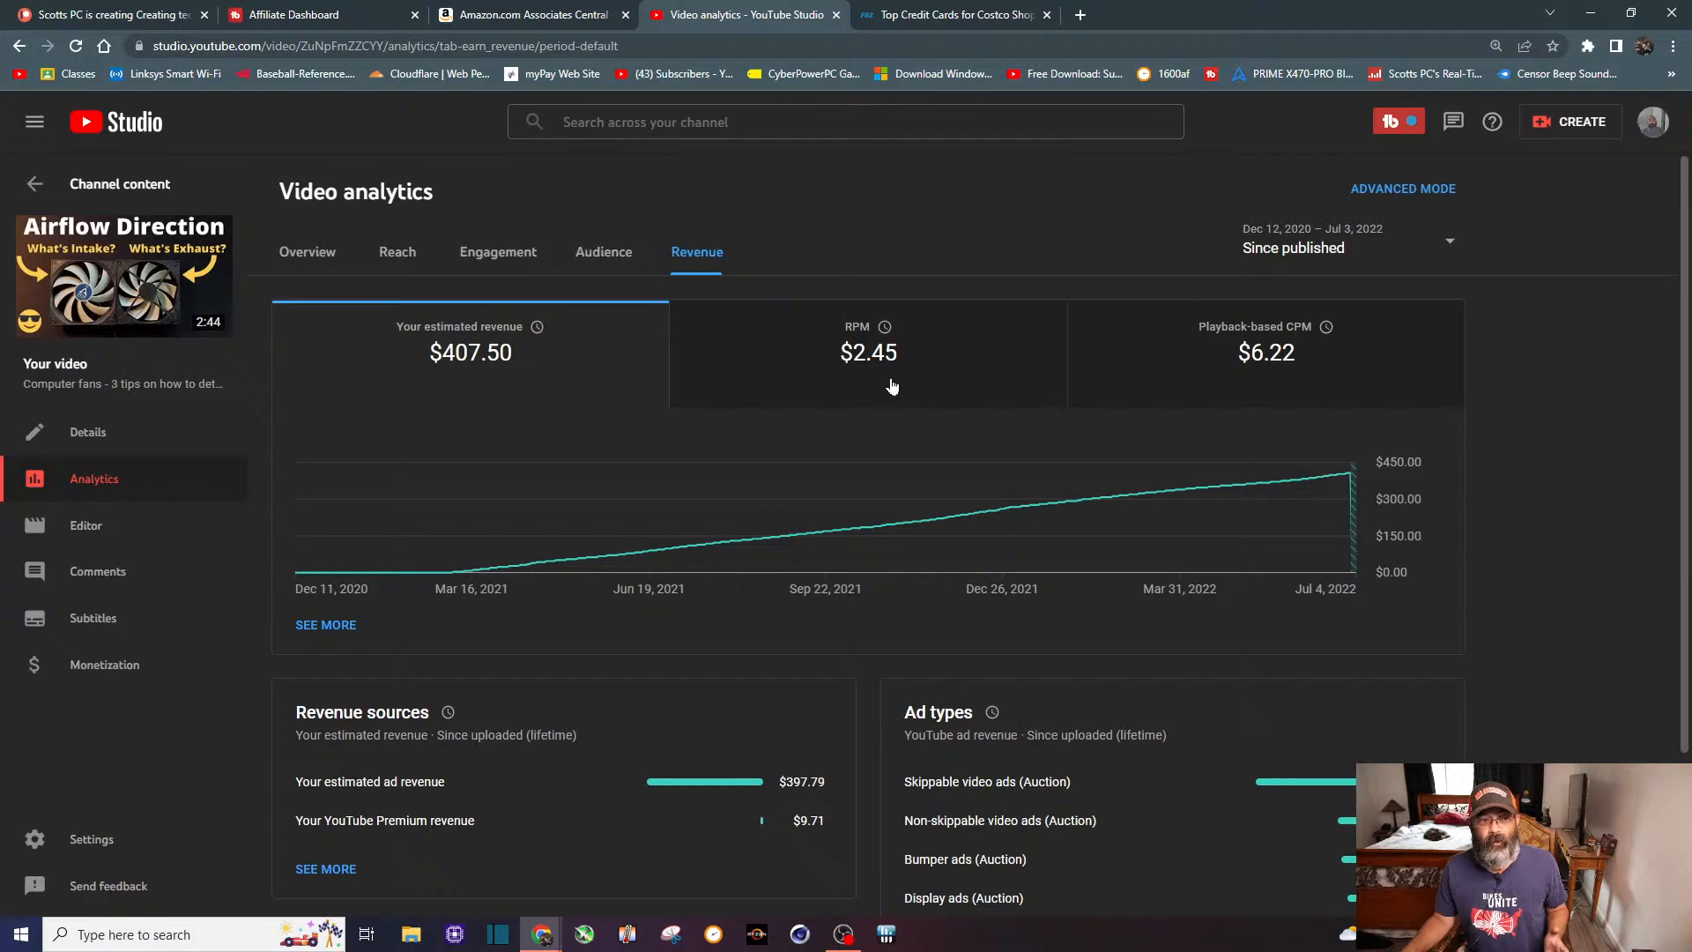
click(133, 192)
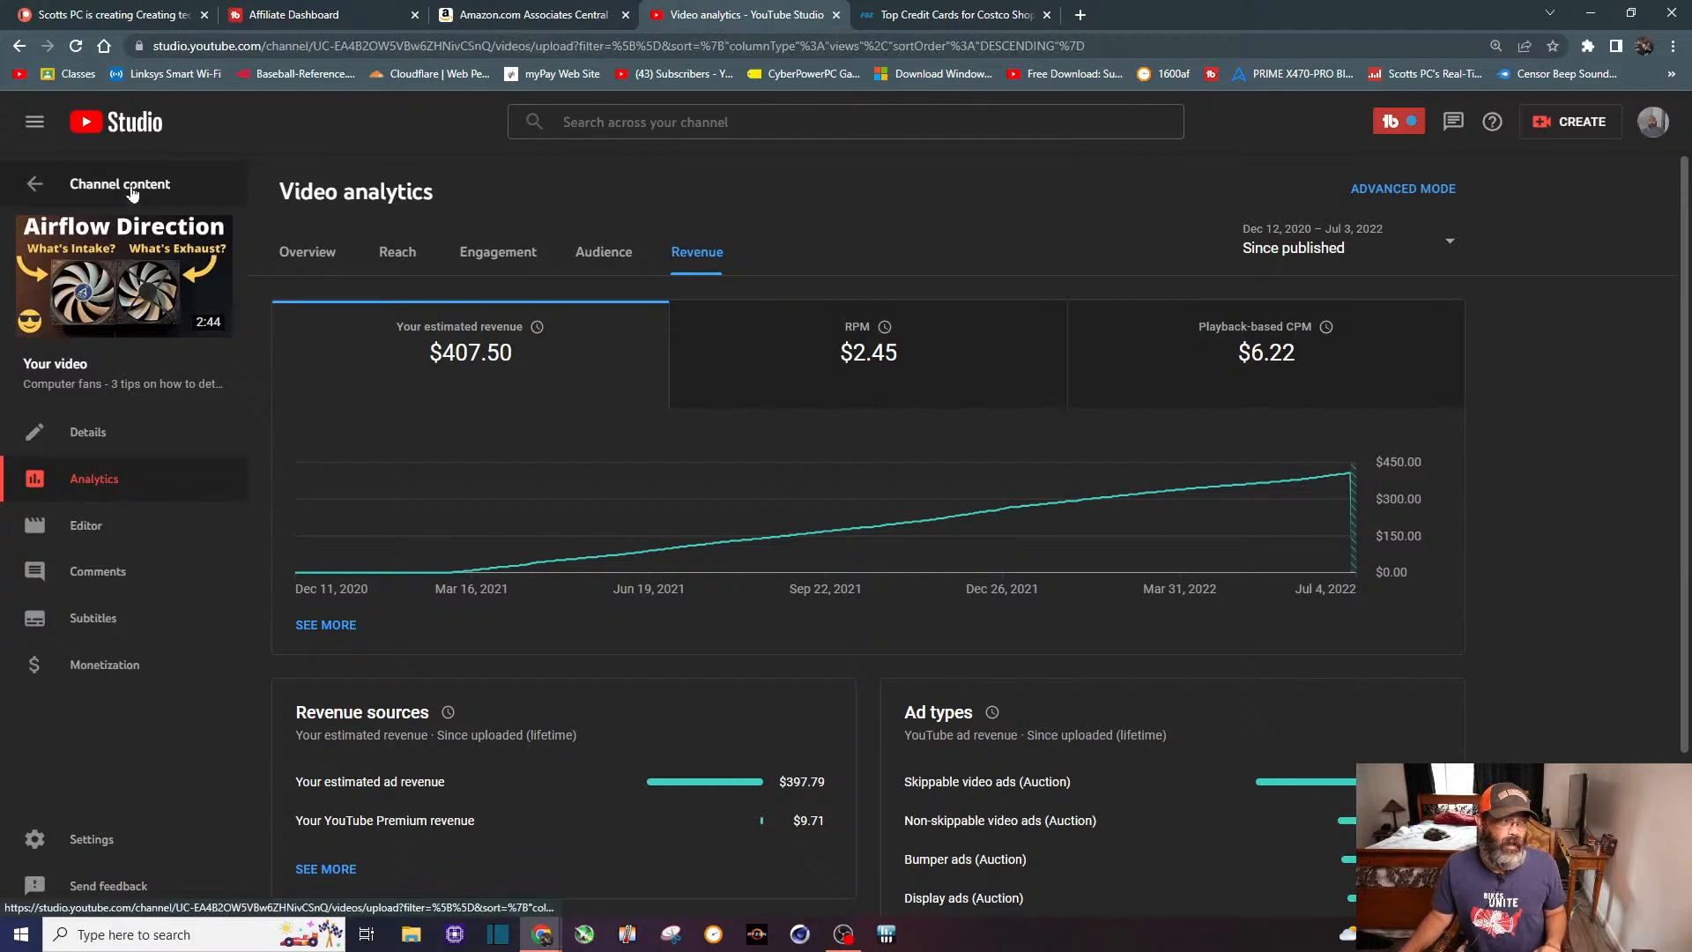
Step: Find the Frigidaire countertop ice maker video in the video list and review its overview and revenue analytics
scroll(846, 546, down, 7)
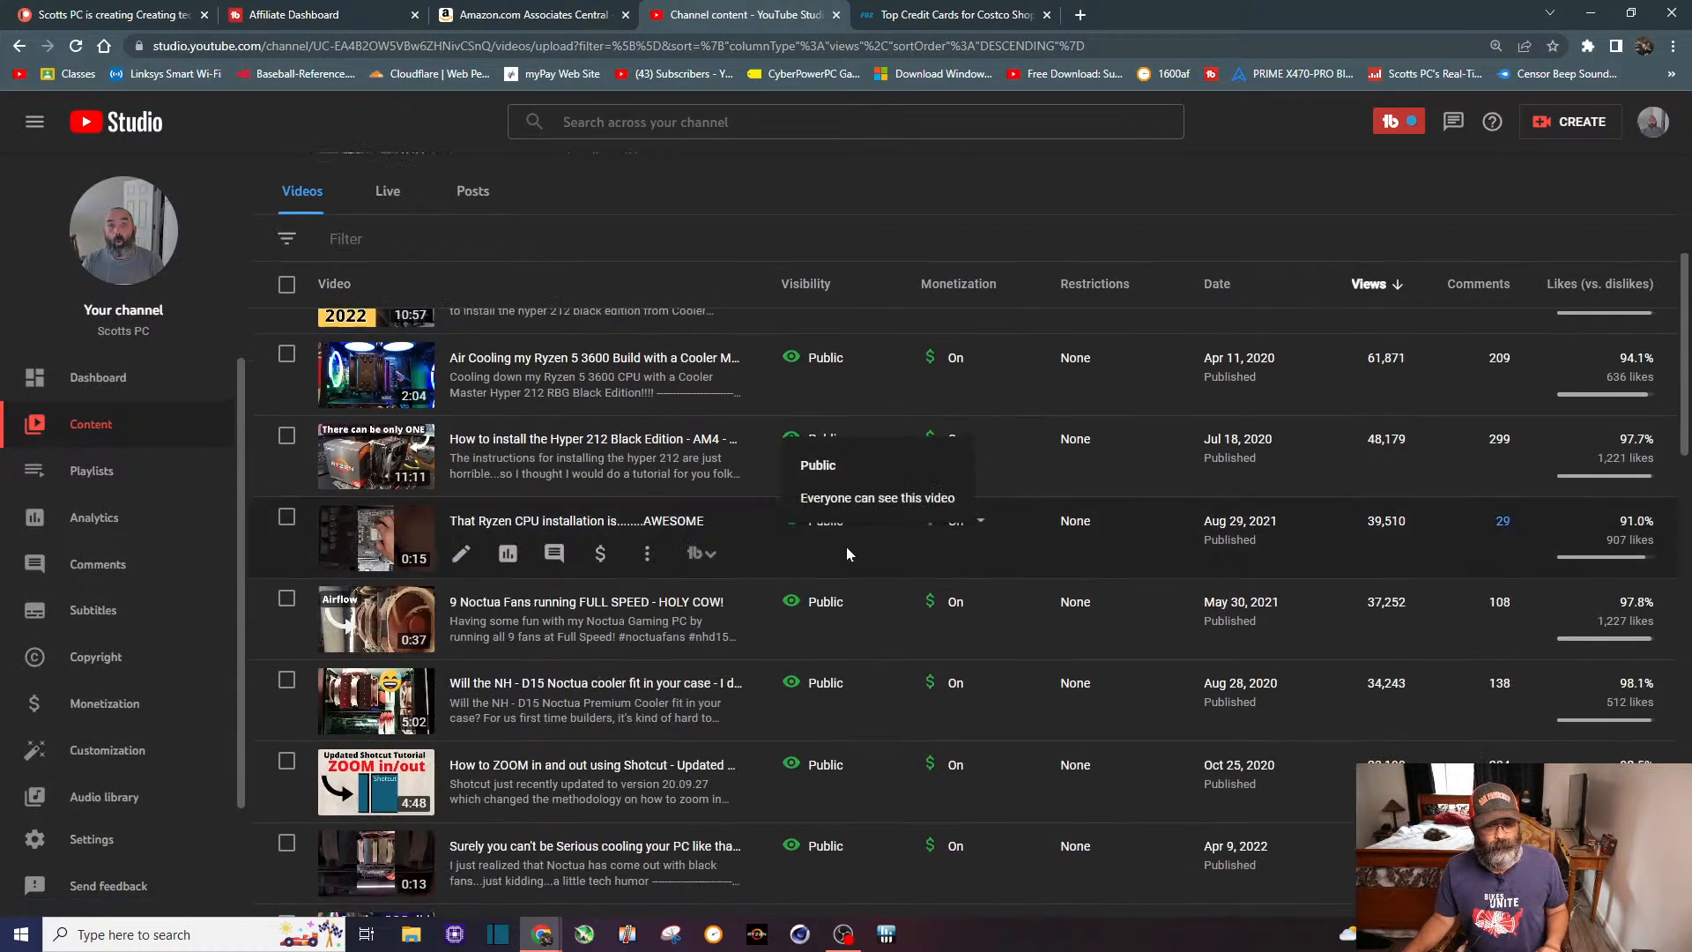
scroll(982, 583, down, 6)
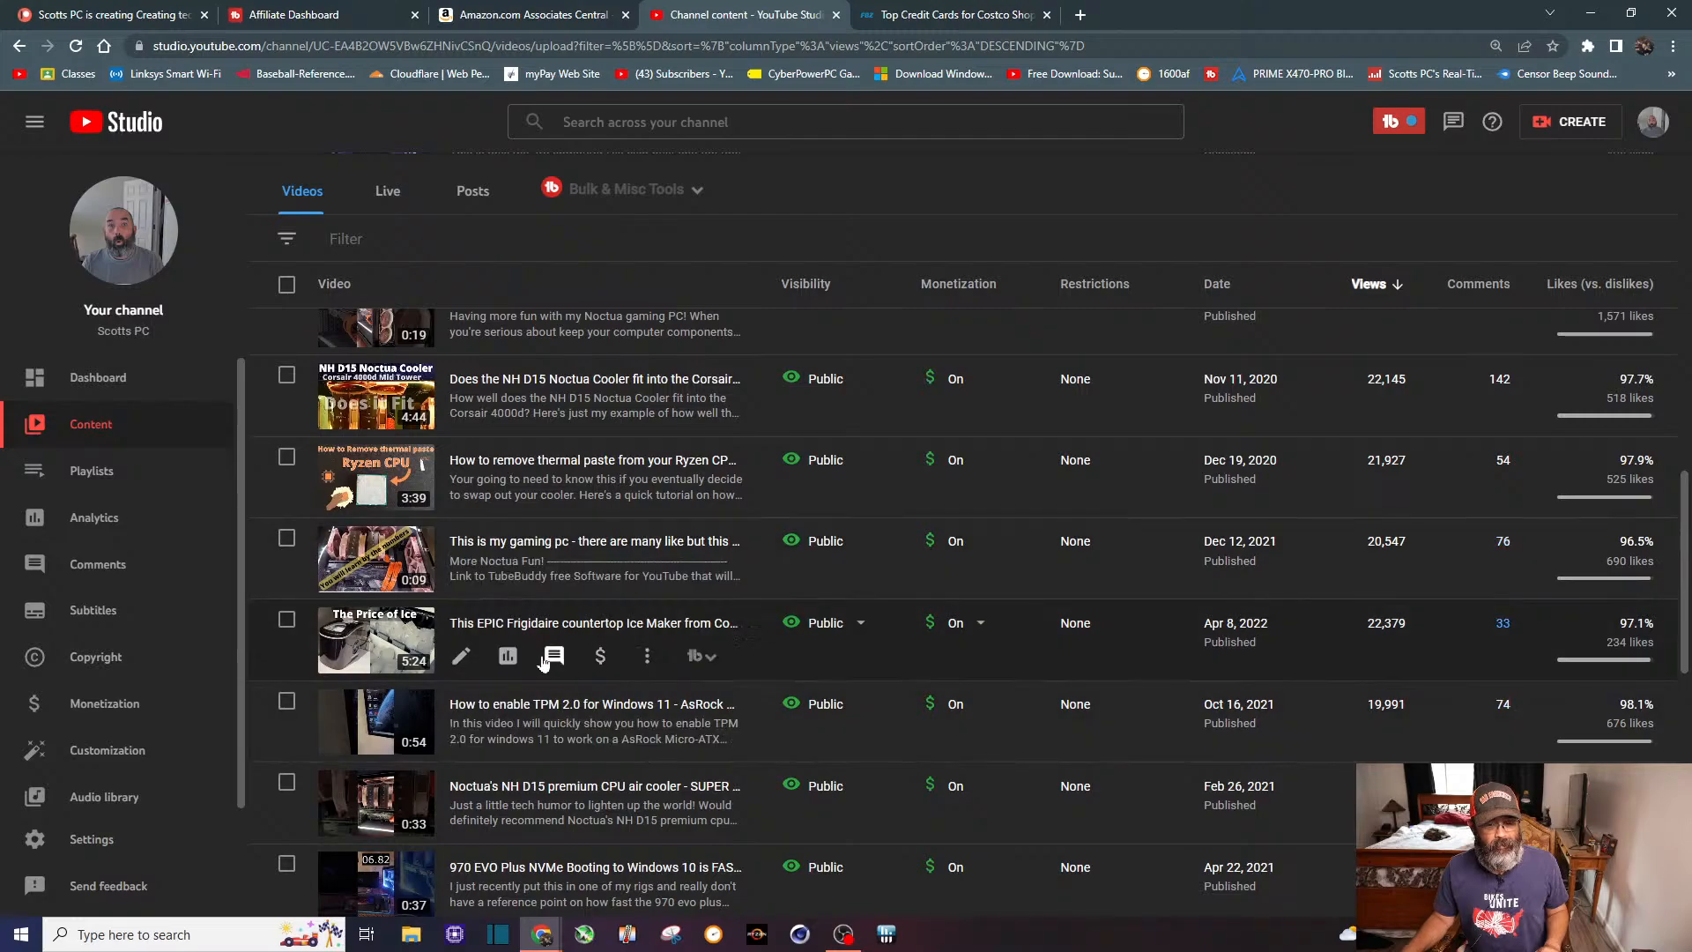
click(508, 656)
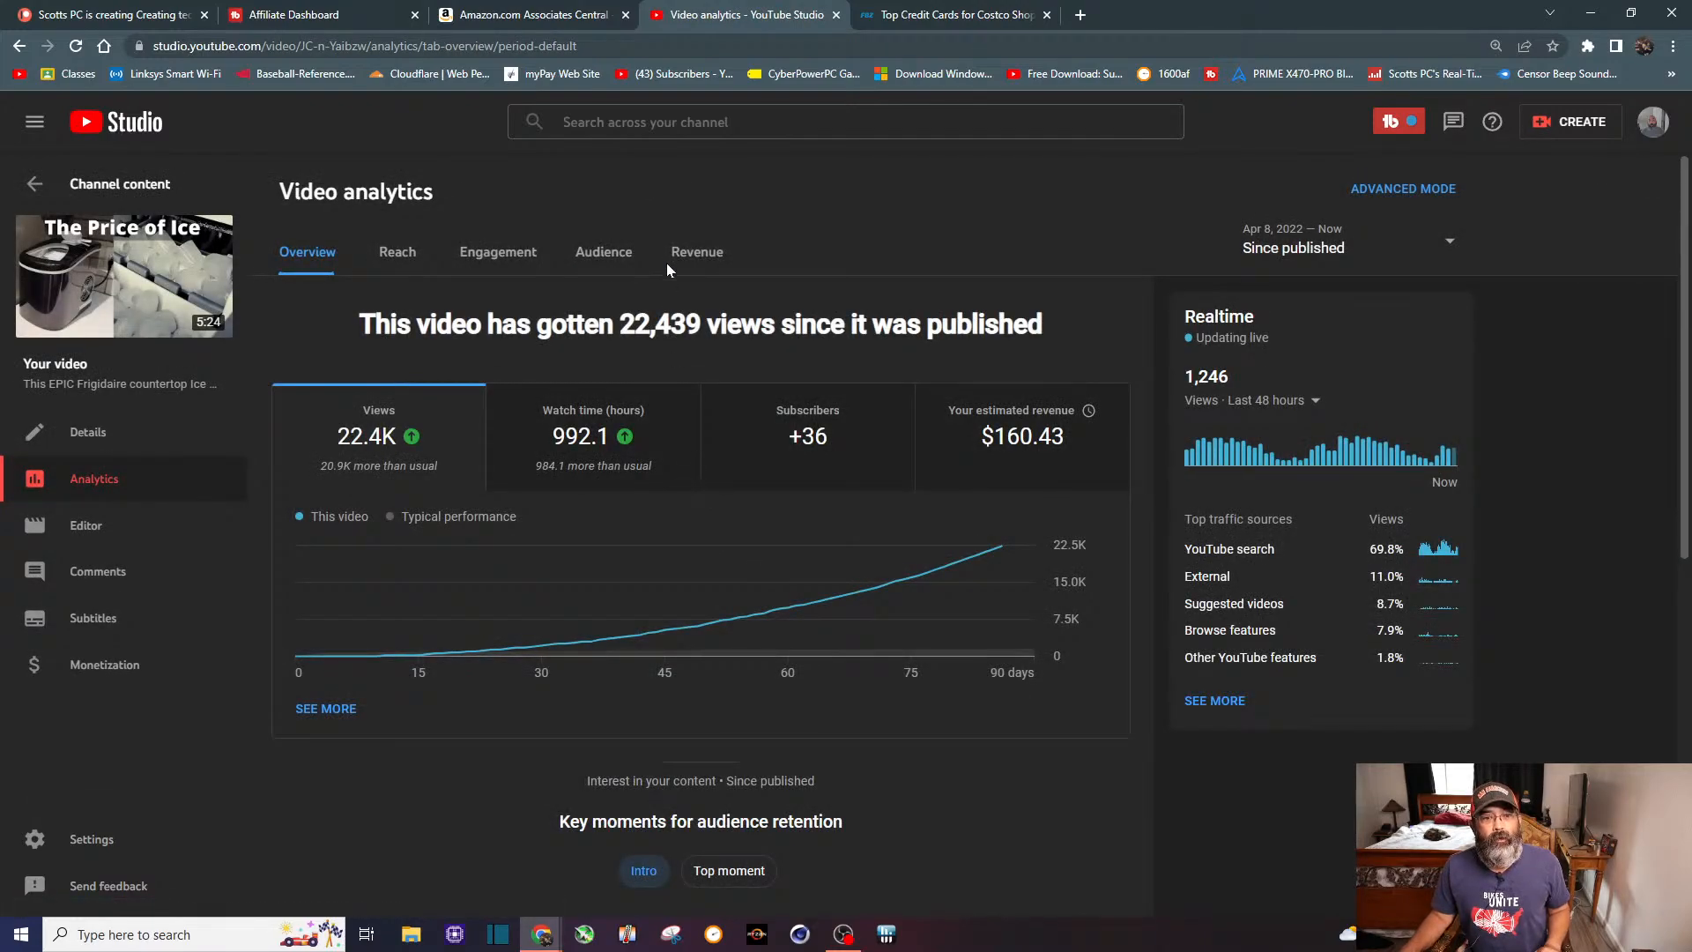
click(691, 252)
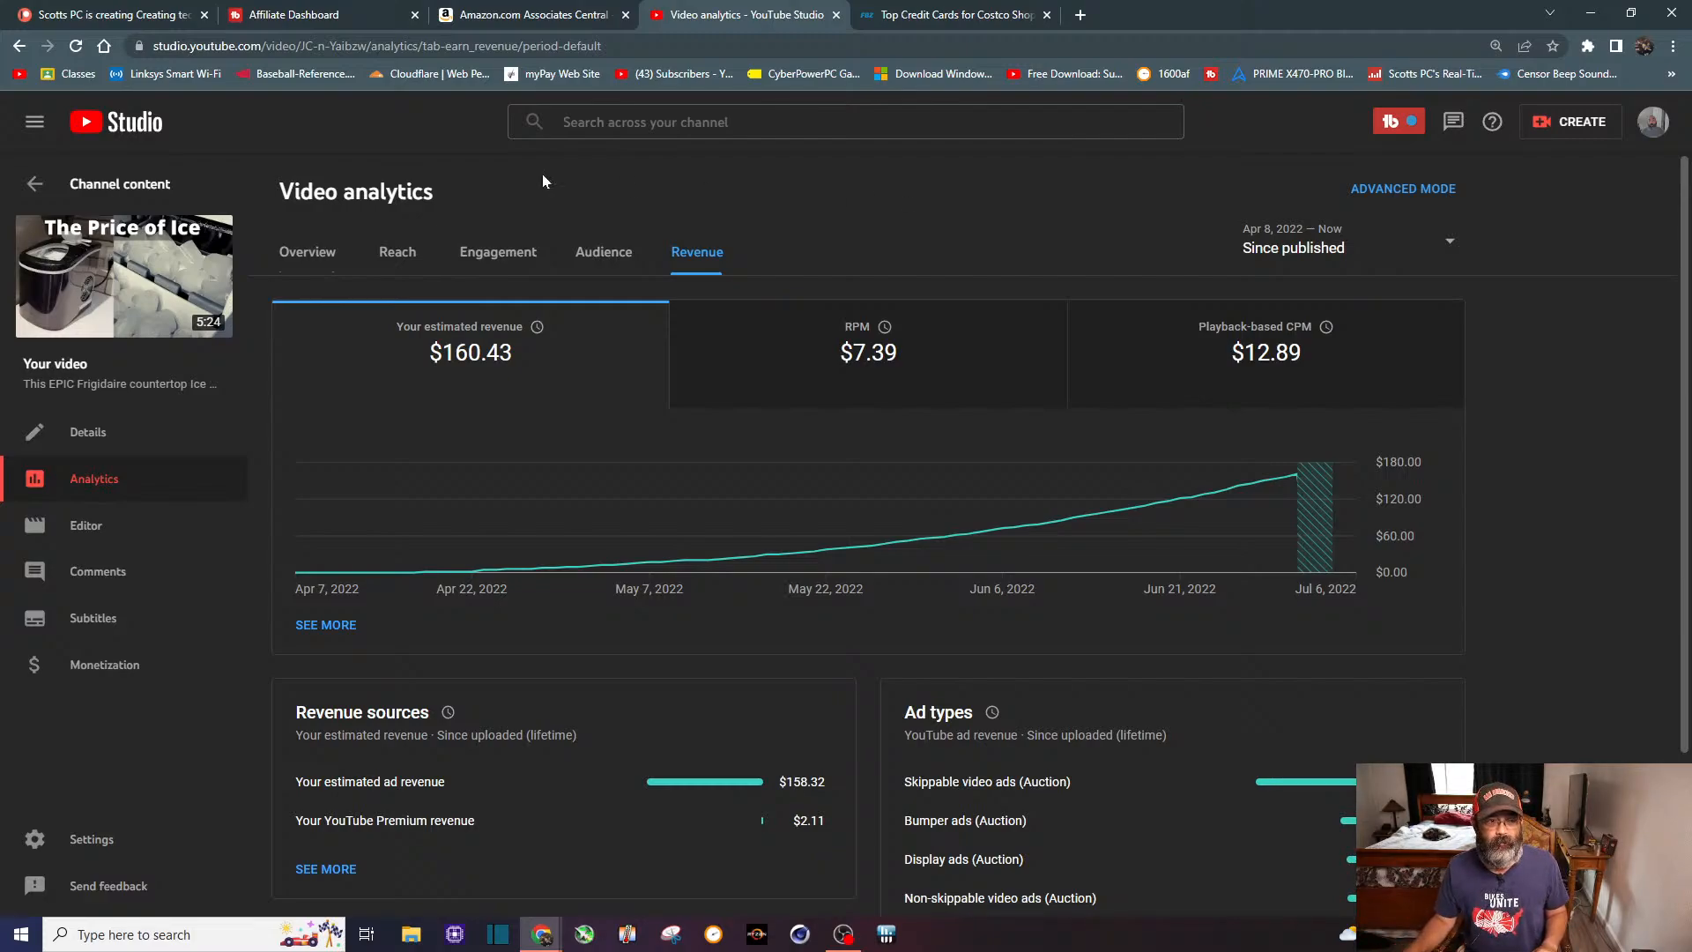
click(123, 184)
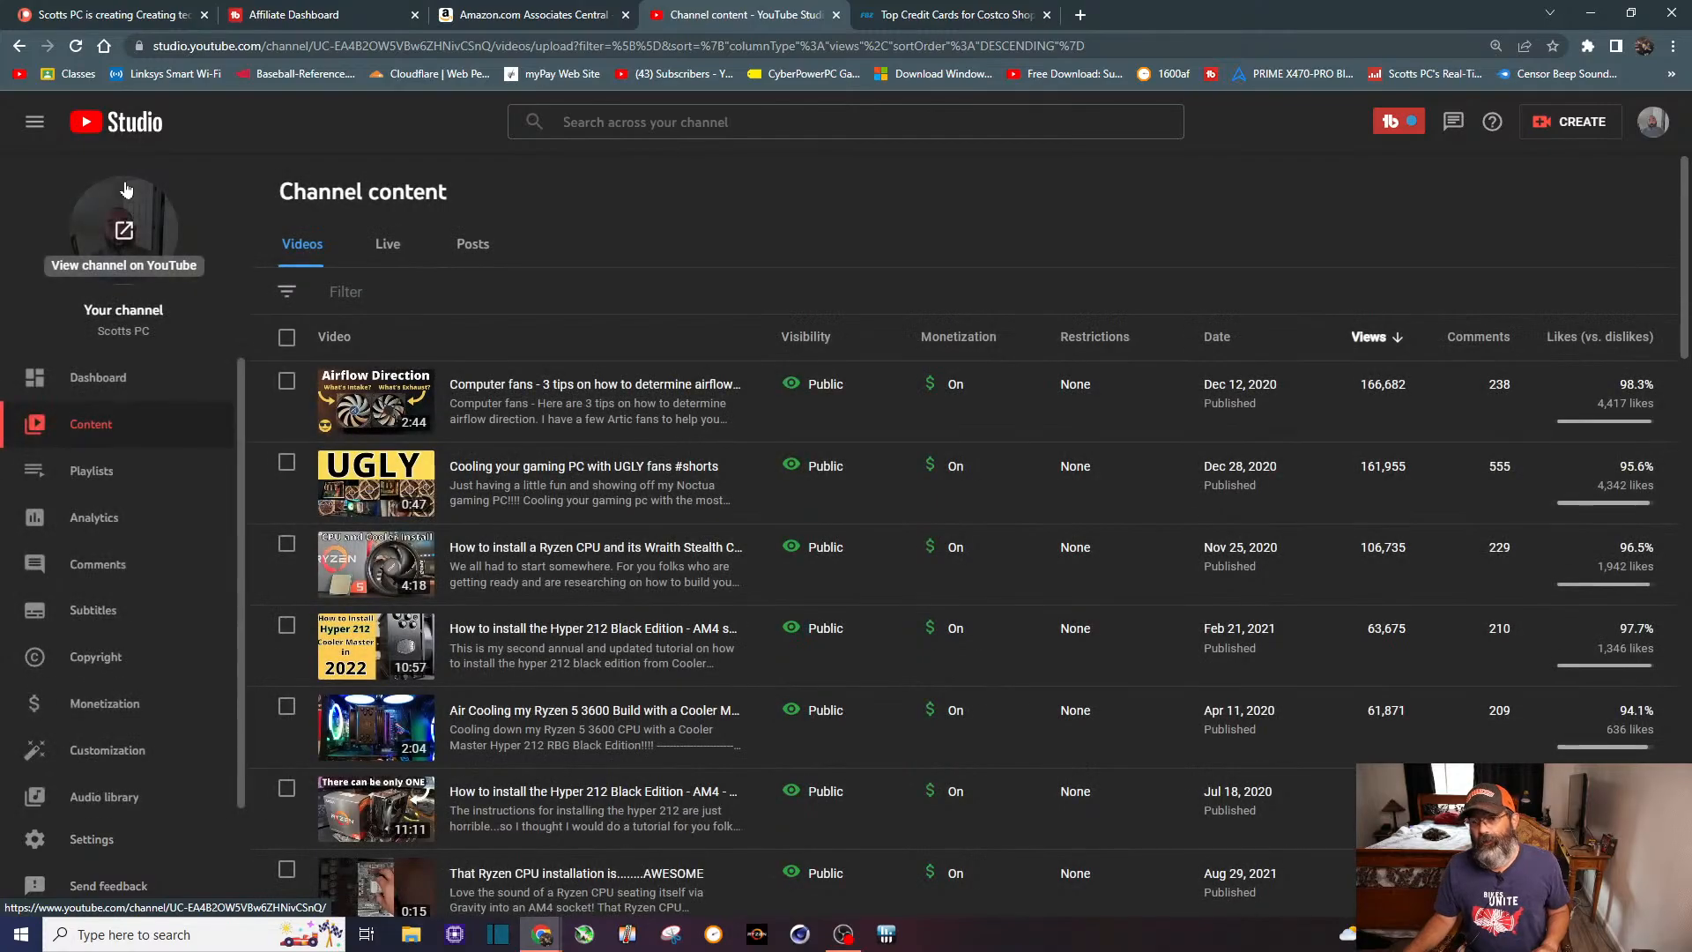
Step: Find the video "How to set up your Canon EOS M50 for OBS" and review its overview and revenue analytics
scroll(722, 341, down, 6)
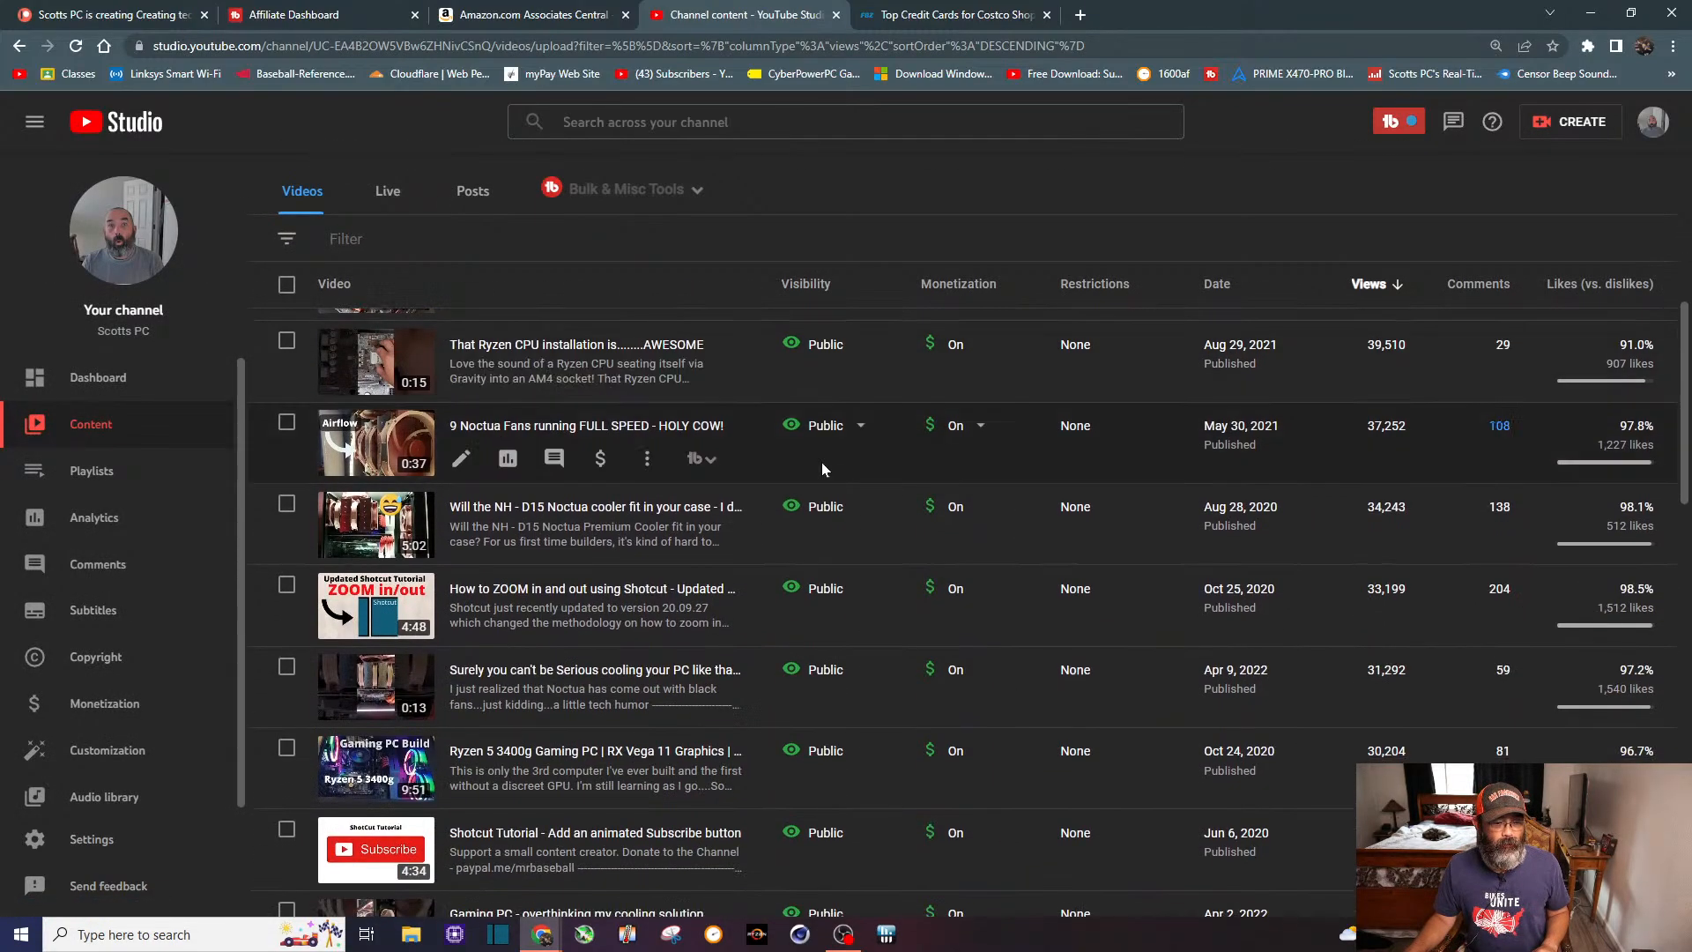
scroll(821, 462, down, 4)
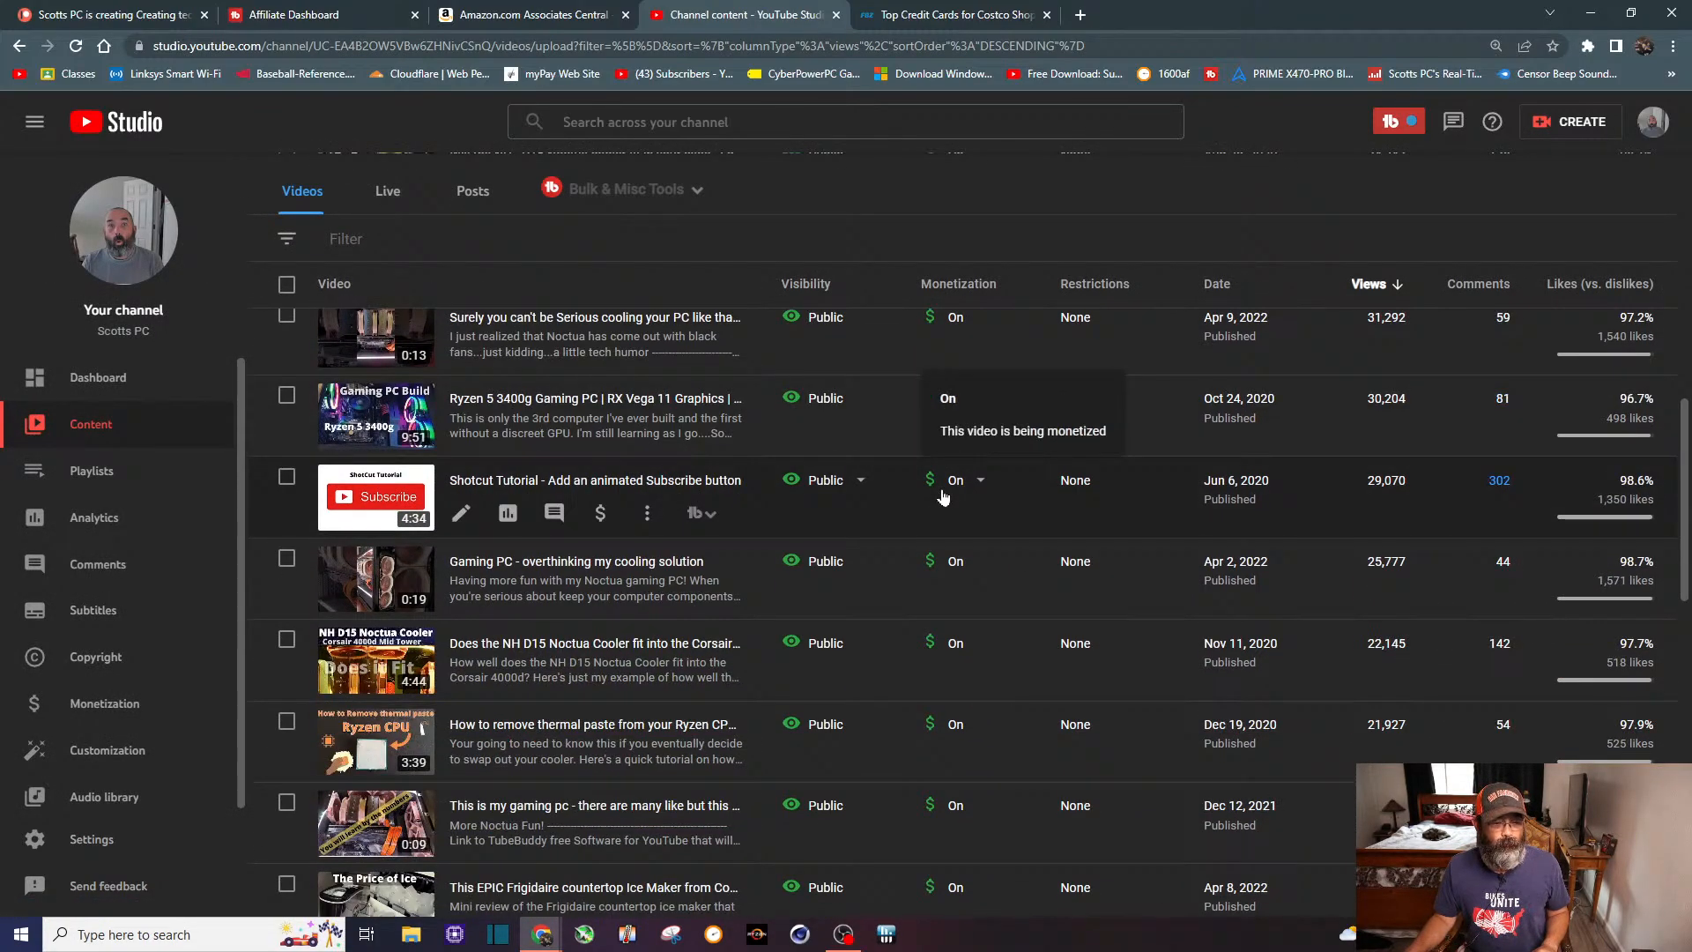
scroll(943, 498, down, 9)
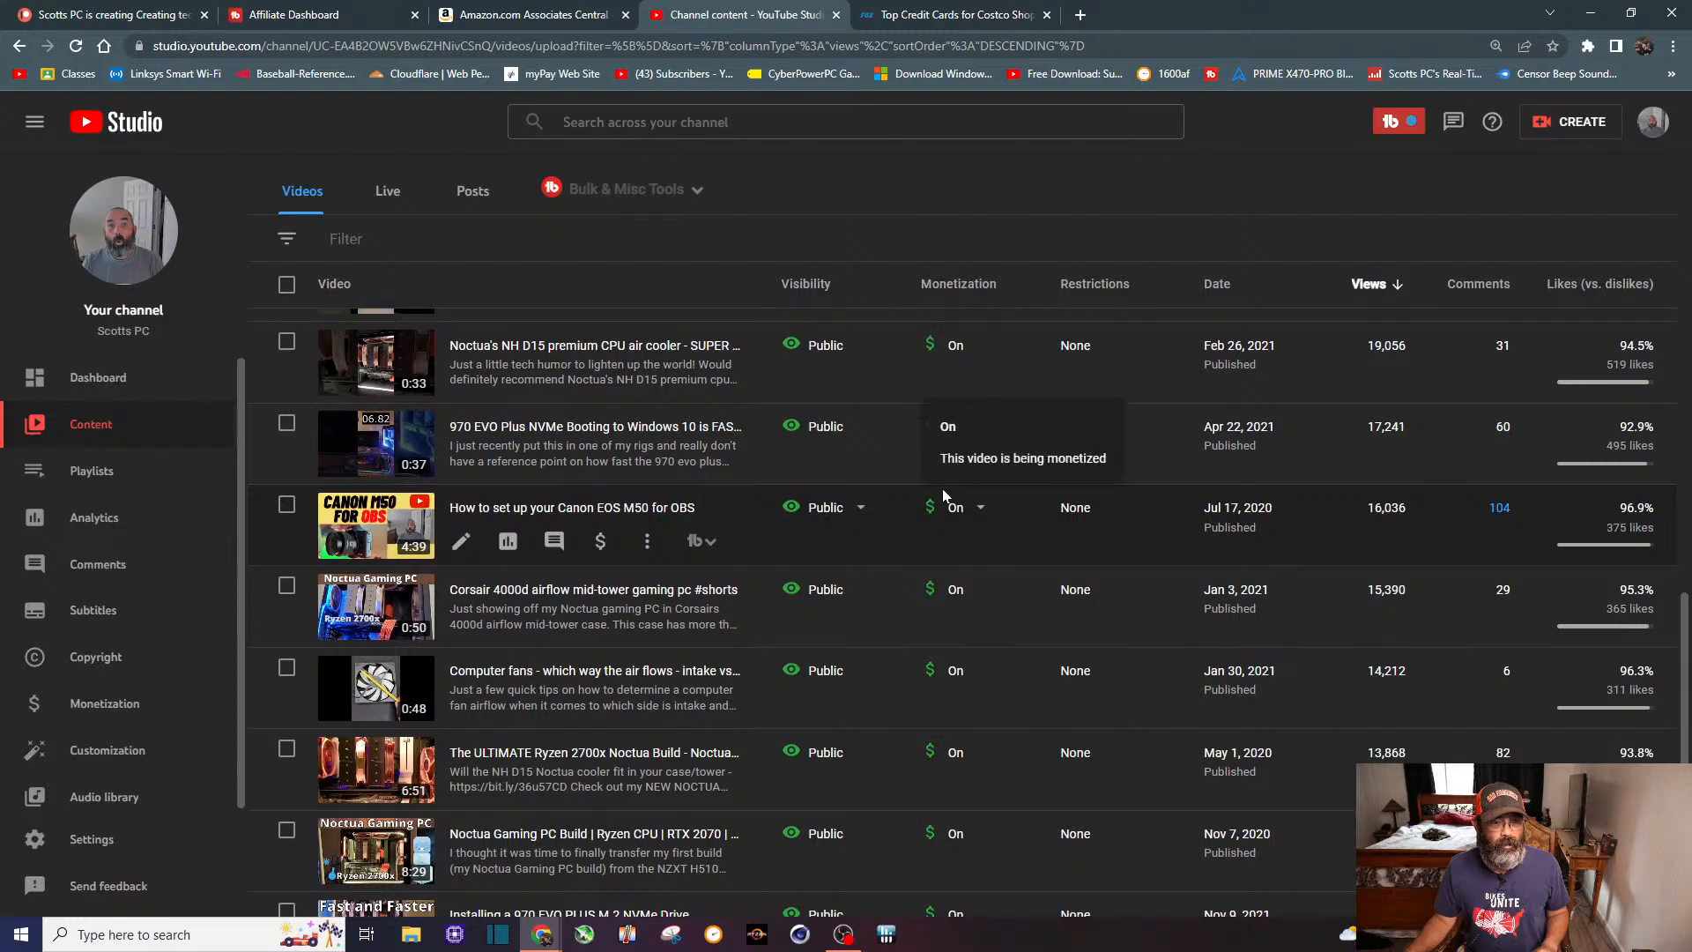
click(508, 540)
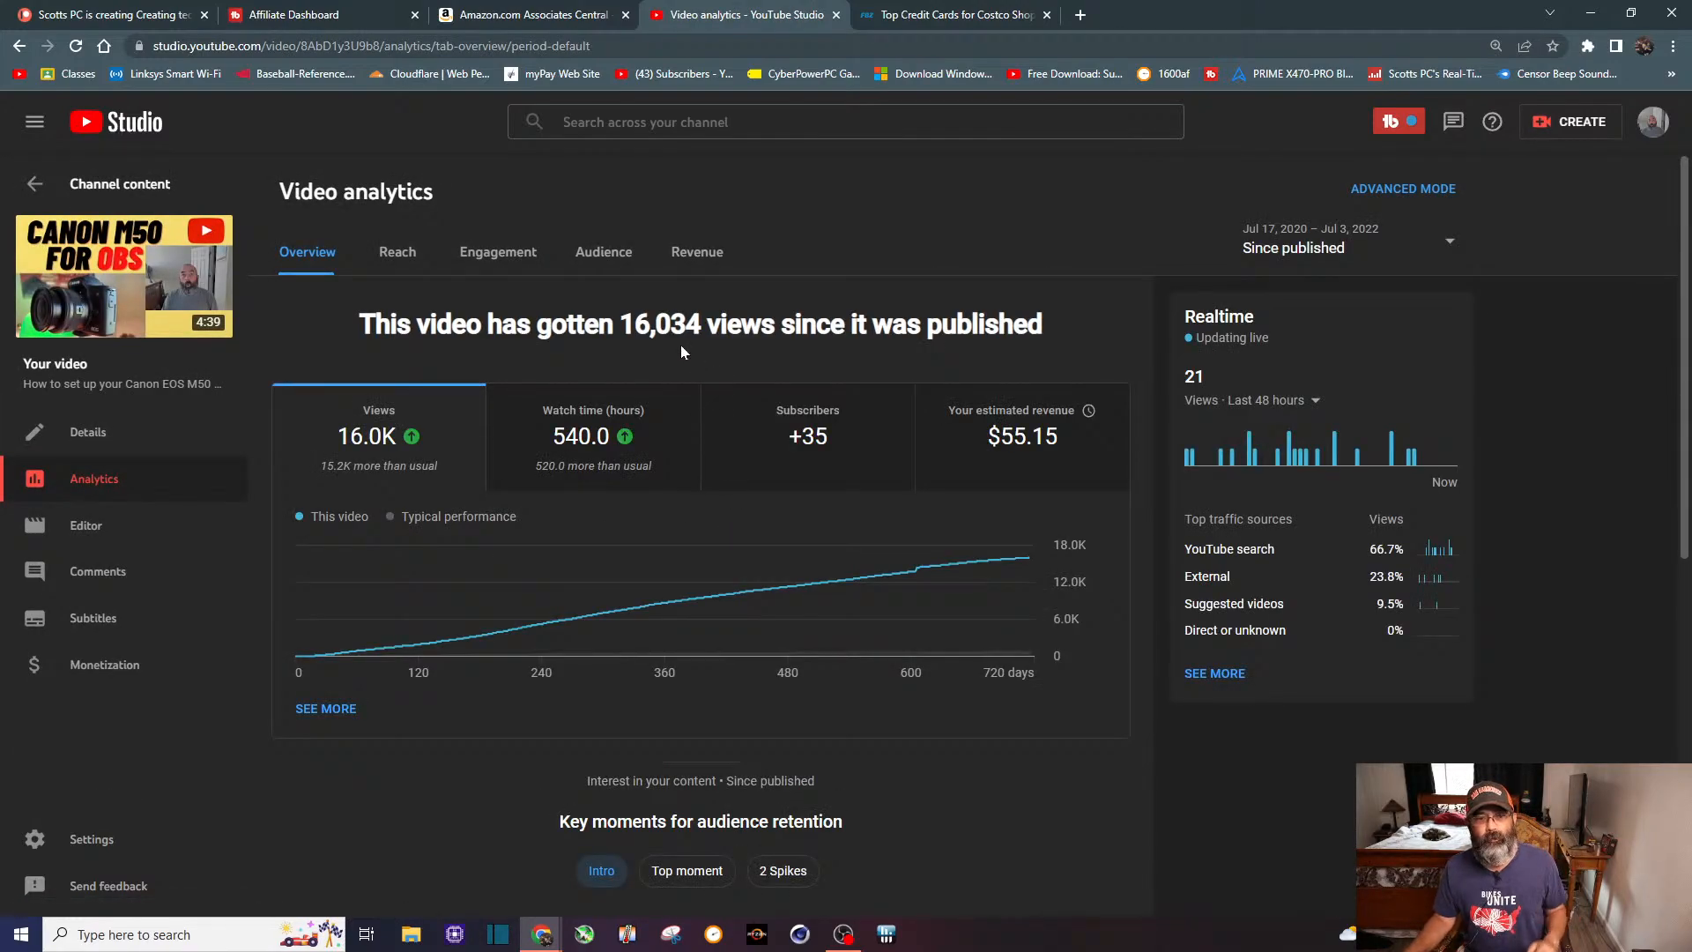
click(714, 260)
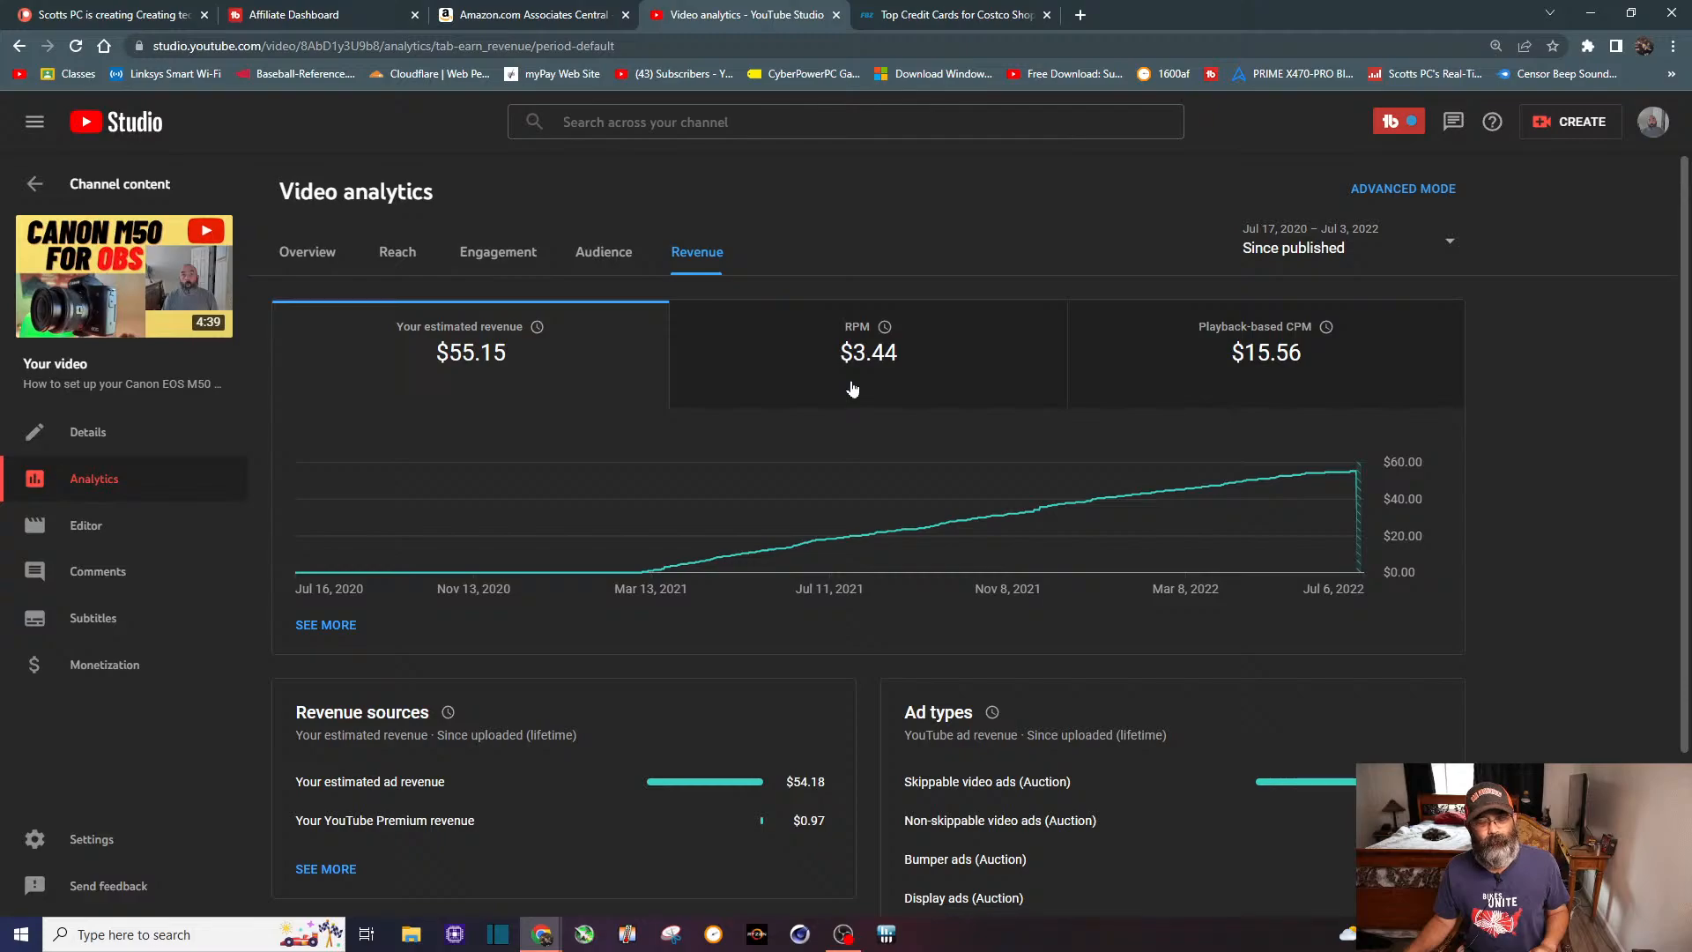
click(124, 185)
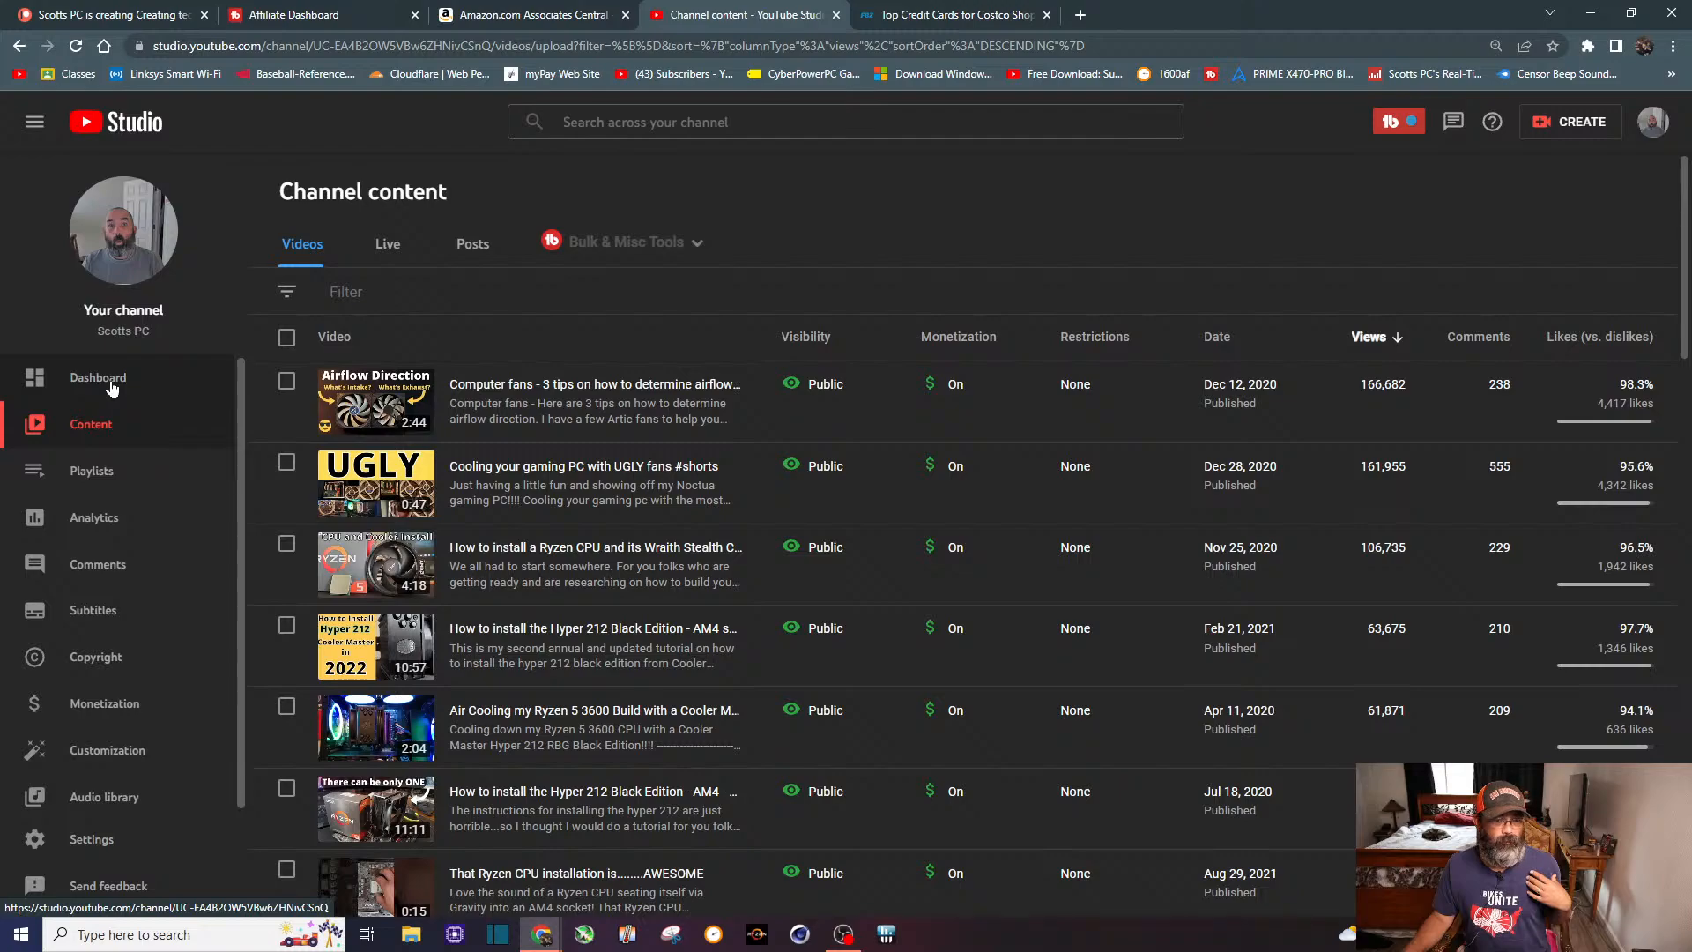
Step: Search the channel for "youtube tv" and open the analytics of the video on adding back ESPN, ABC and Disney channels
click(646, 123)
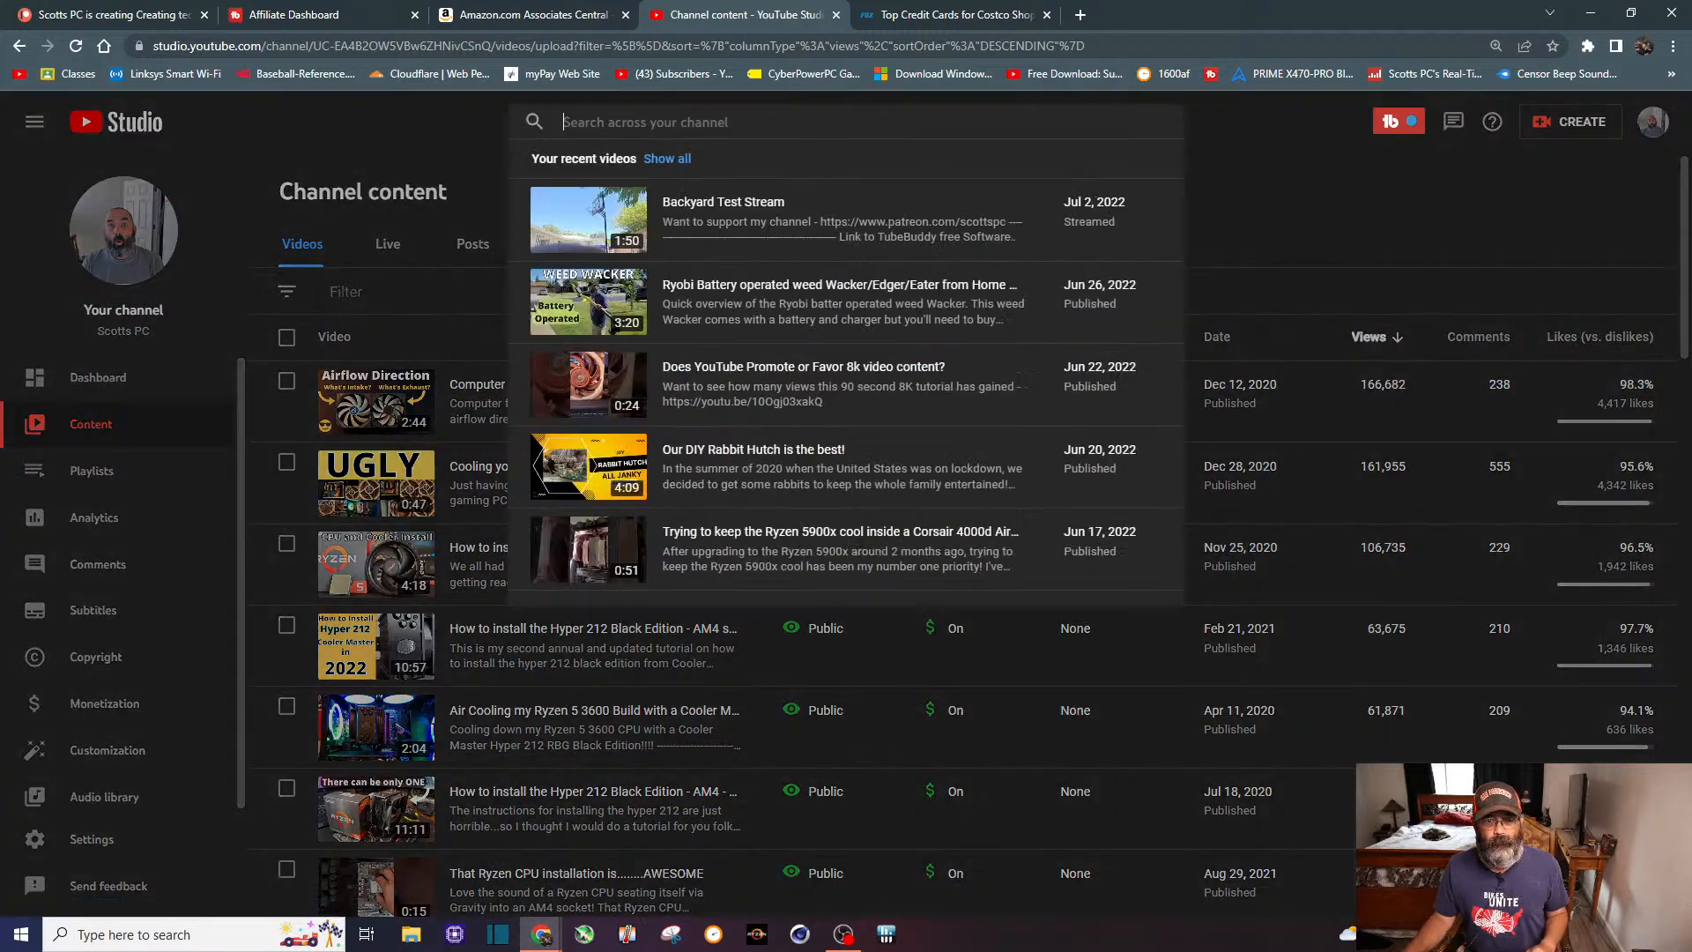
text(yout)
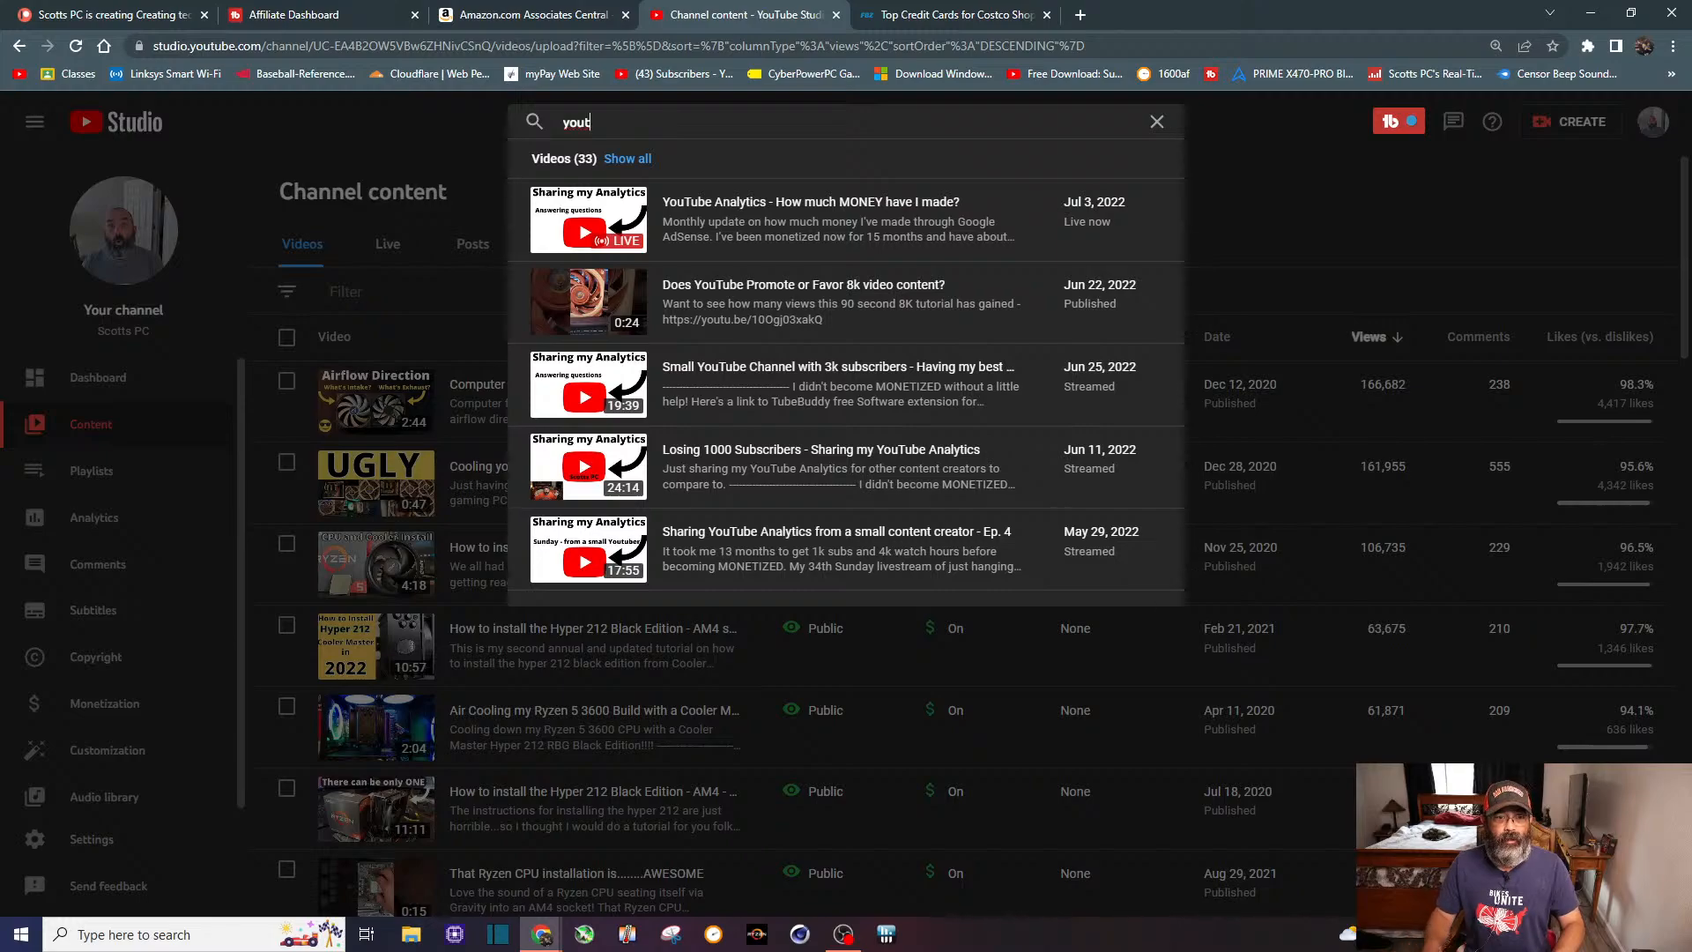
text(be)
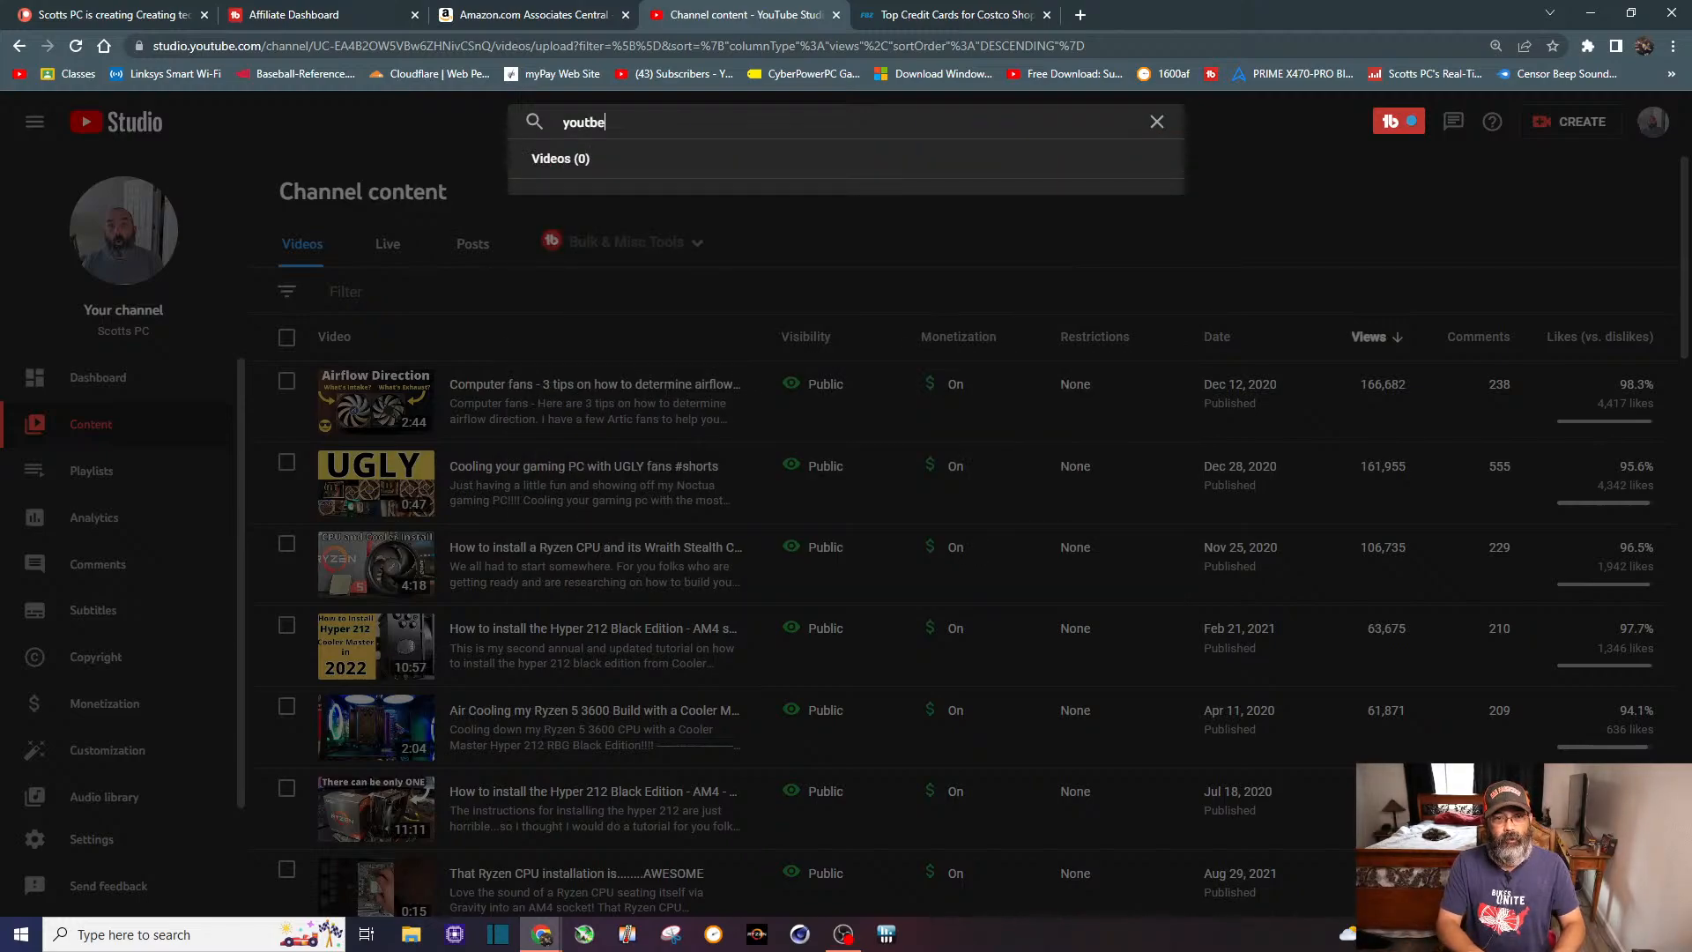
key(BackSpace)
key(BackSpace)
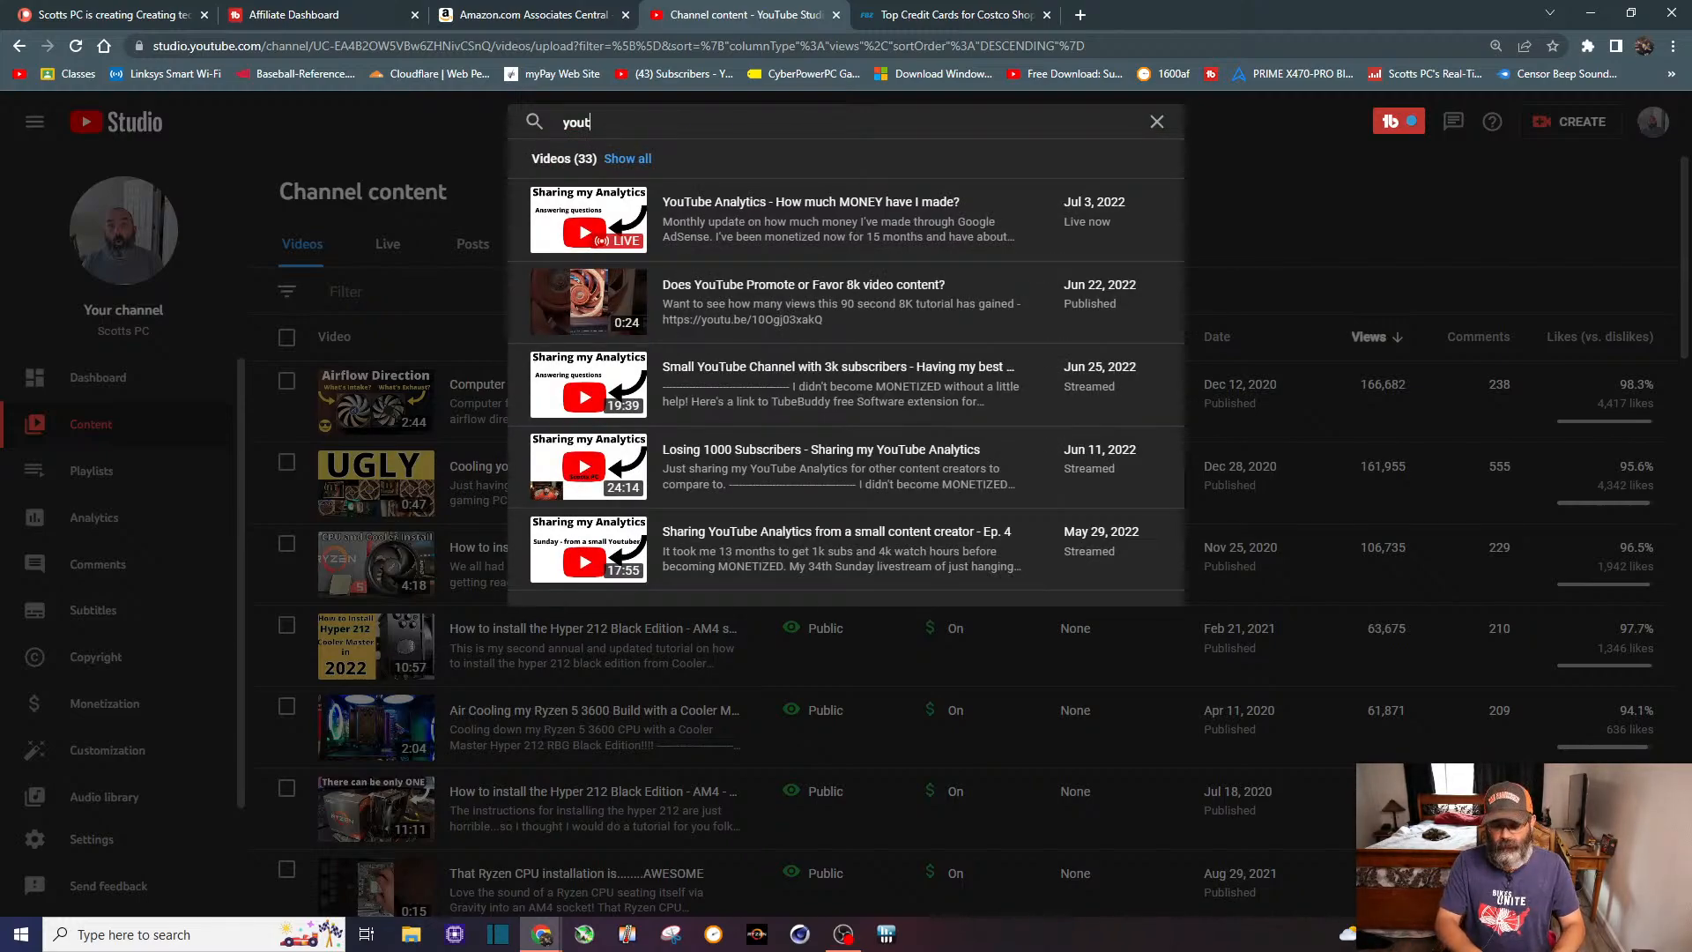
text(ube)
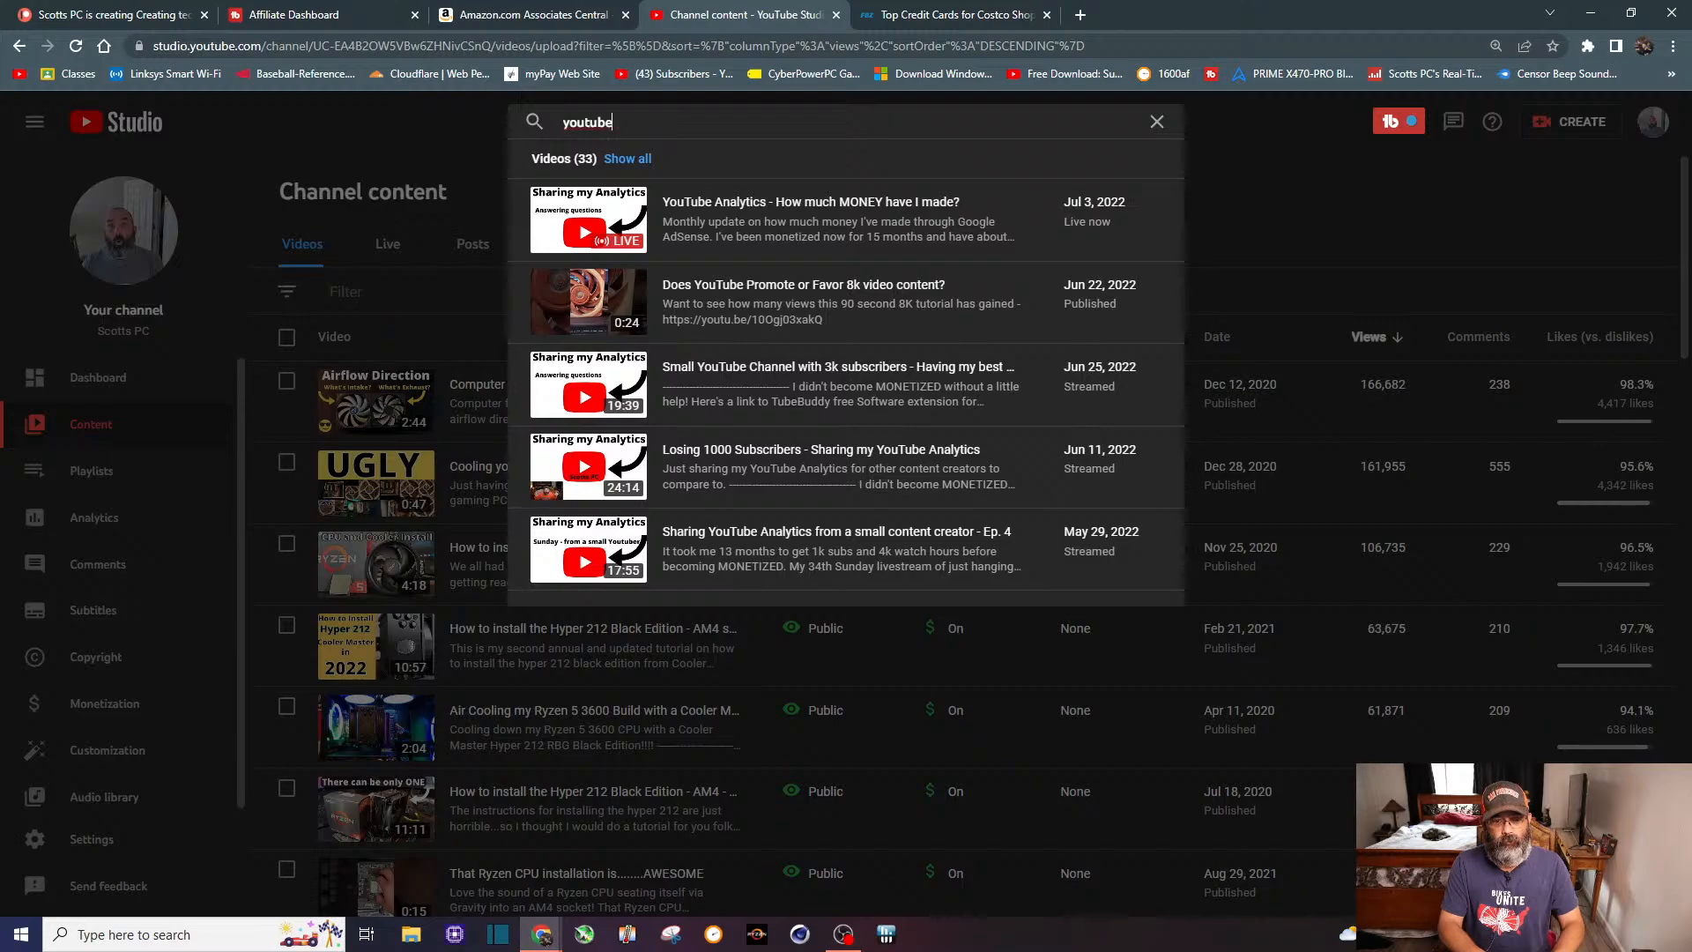
text( tv)
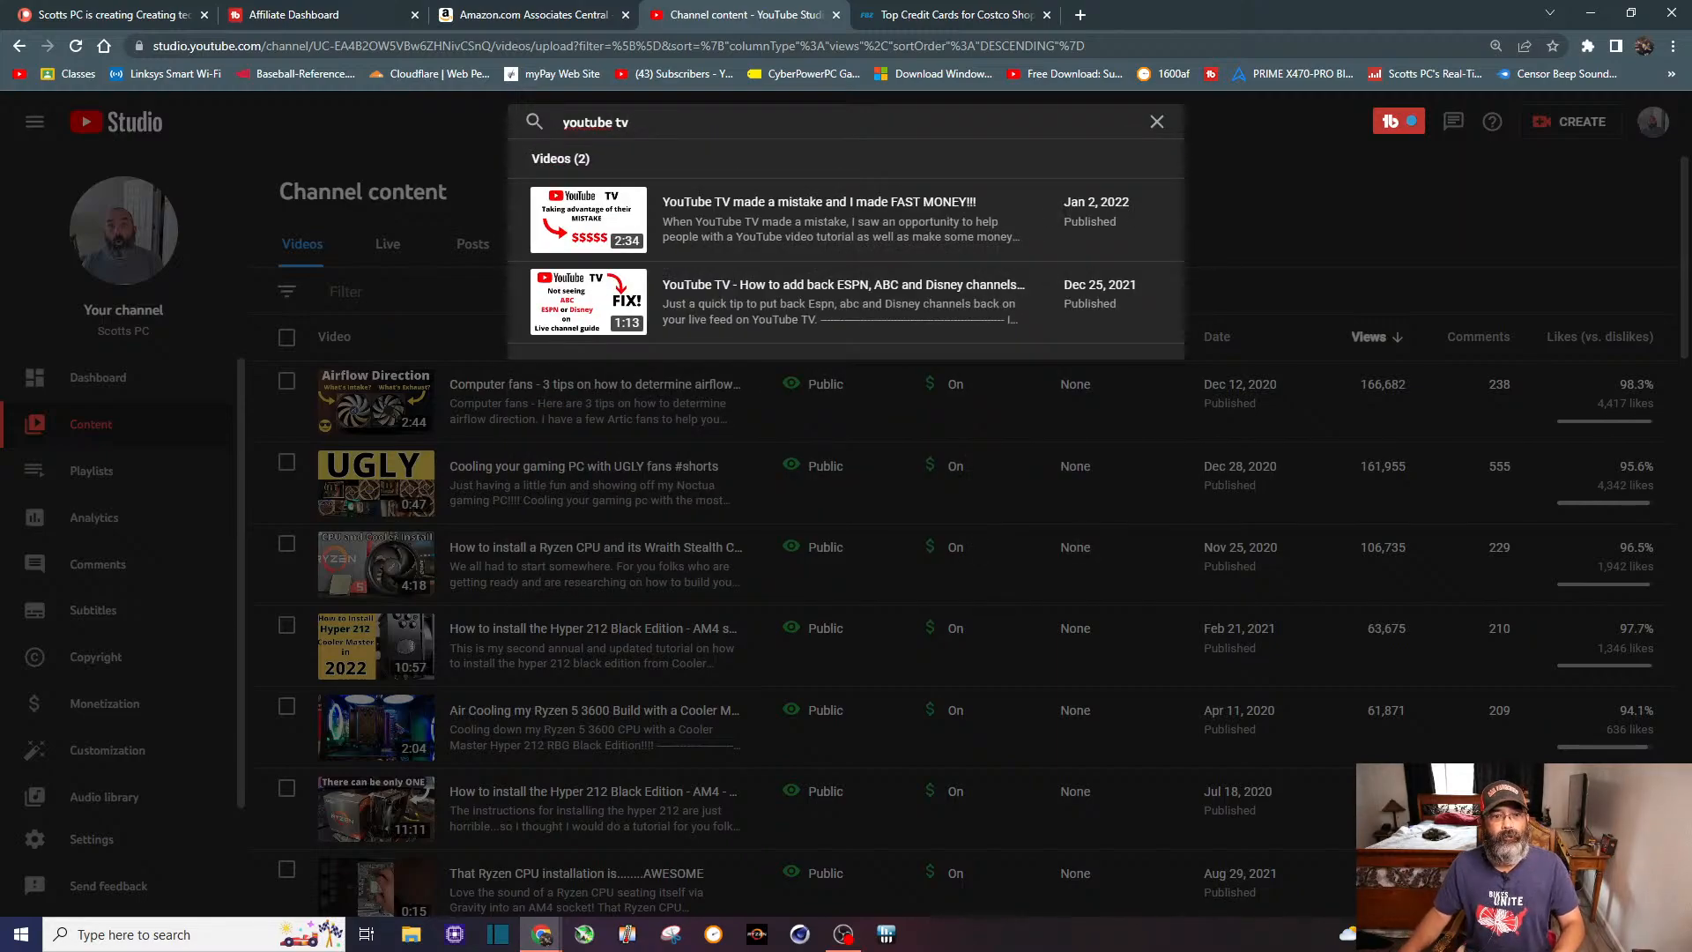
click(718, 317)
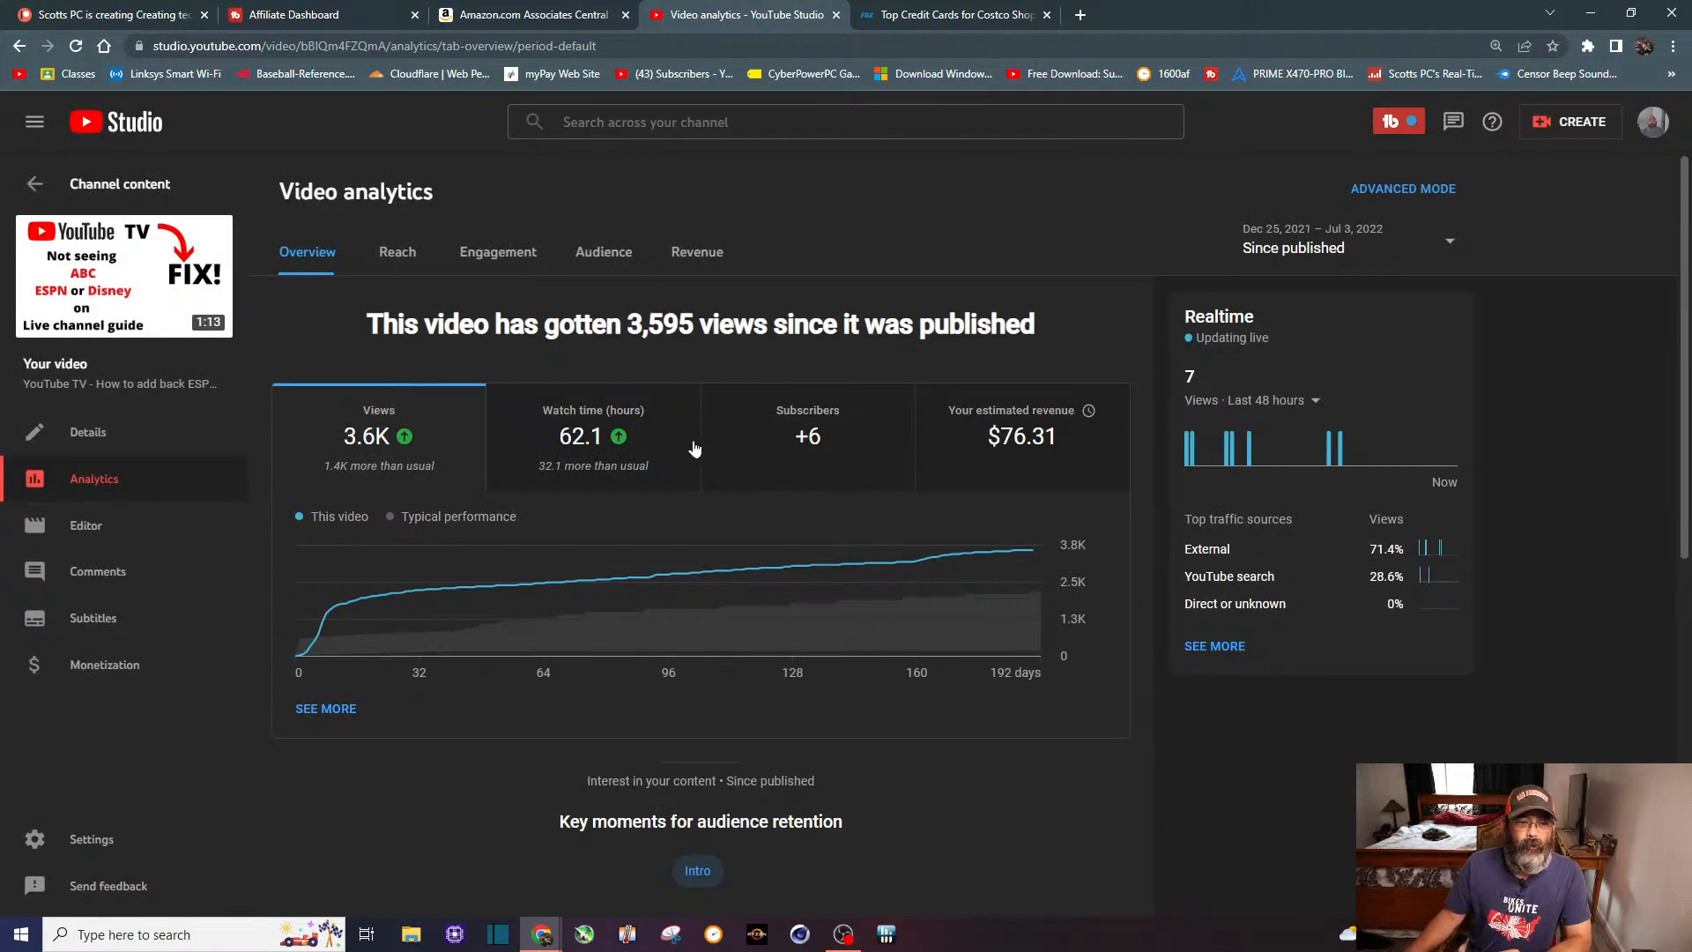
Step: Examine the YouTube TV video's views, estimated revenue, RPM and playback-based CPM since it was published
mouse_move(179, 300)
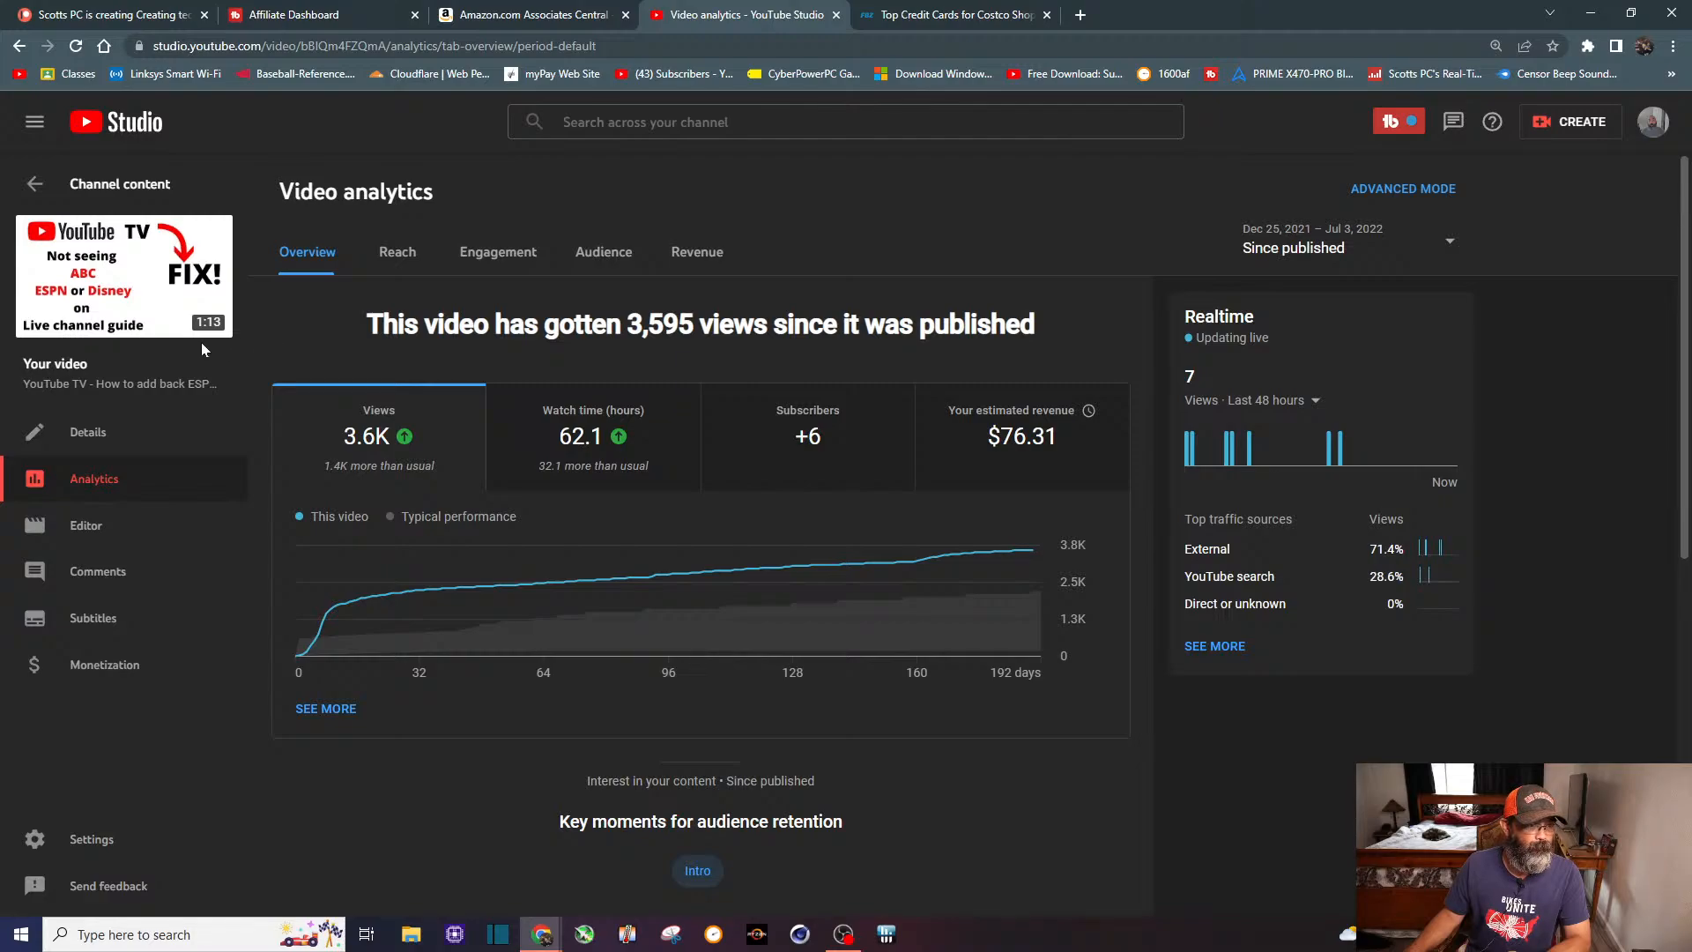
mouse_move(173, 287)
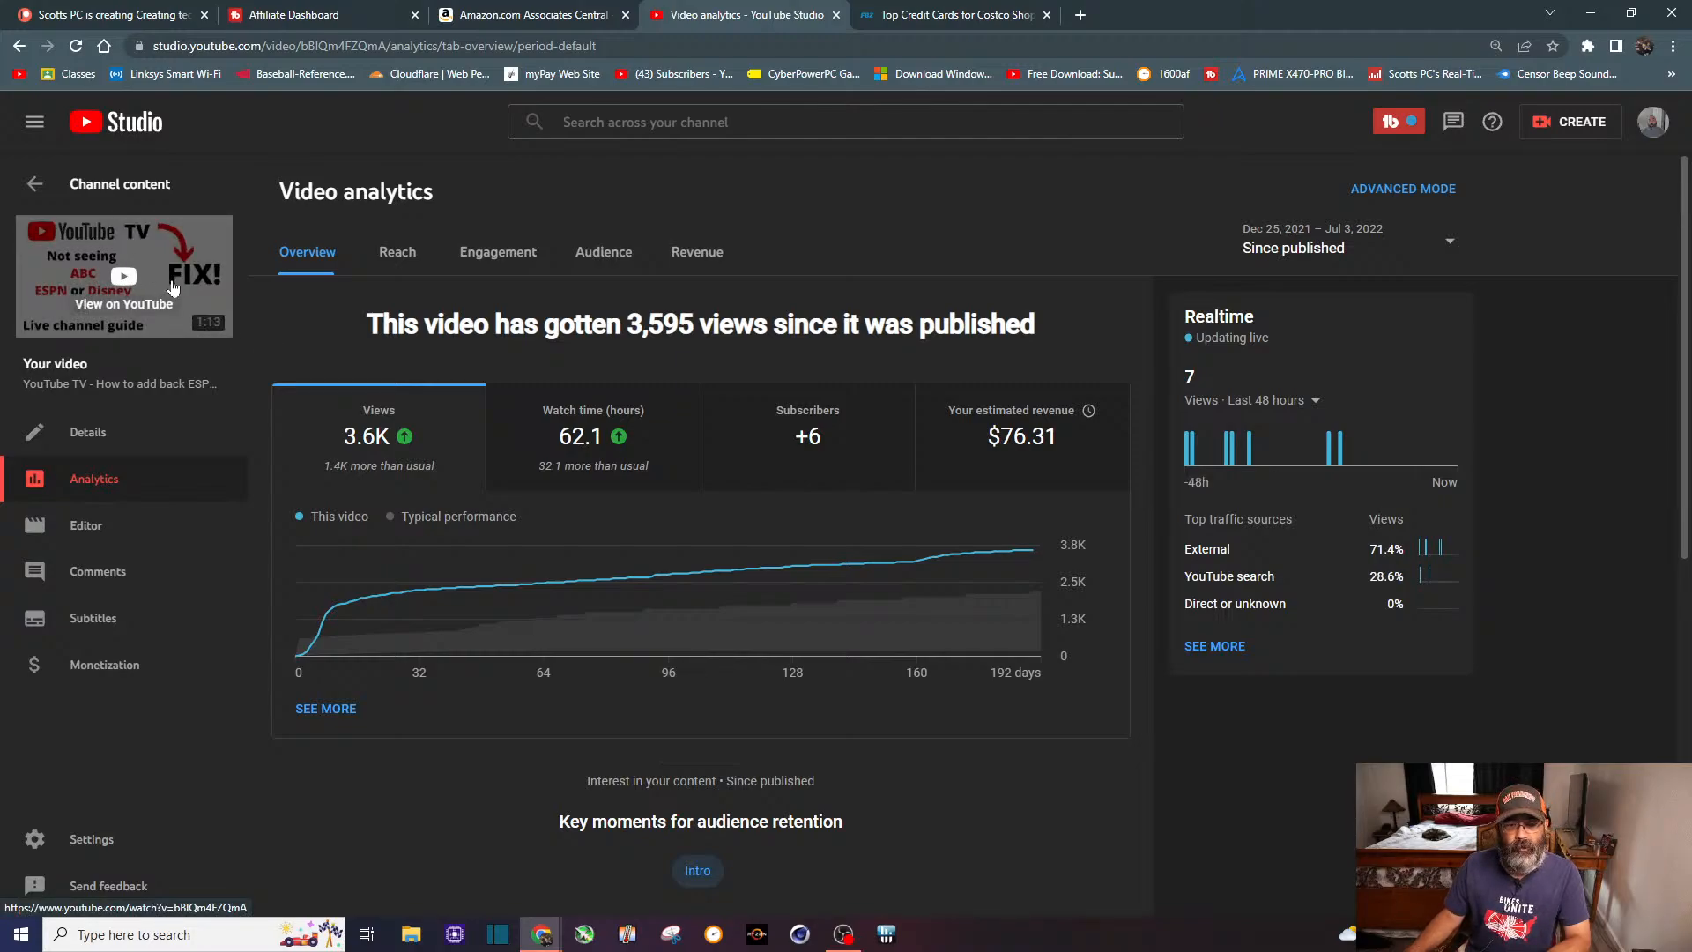
mouse_move(352, 456)
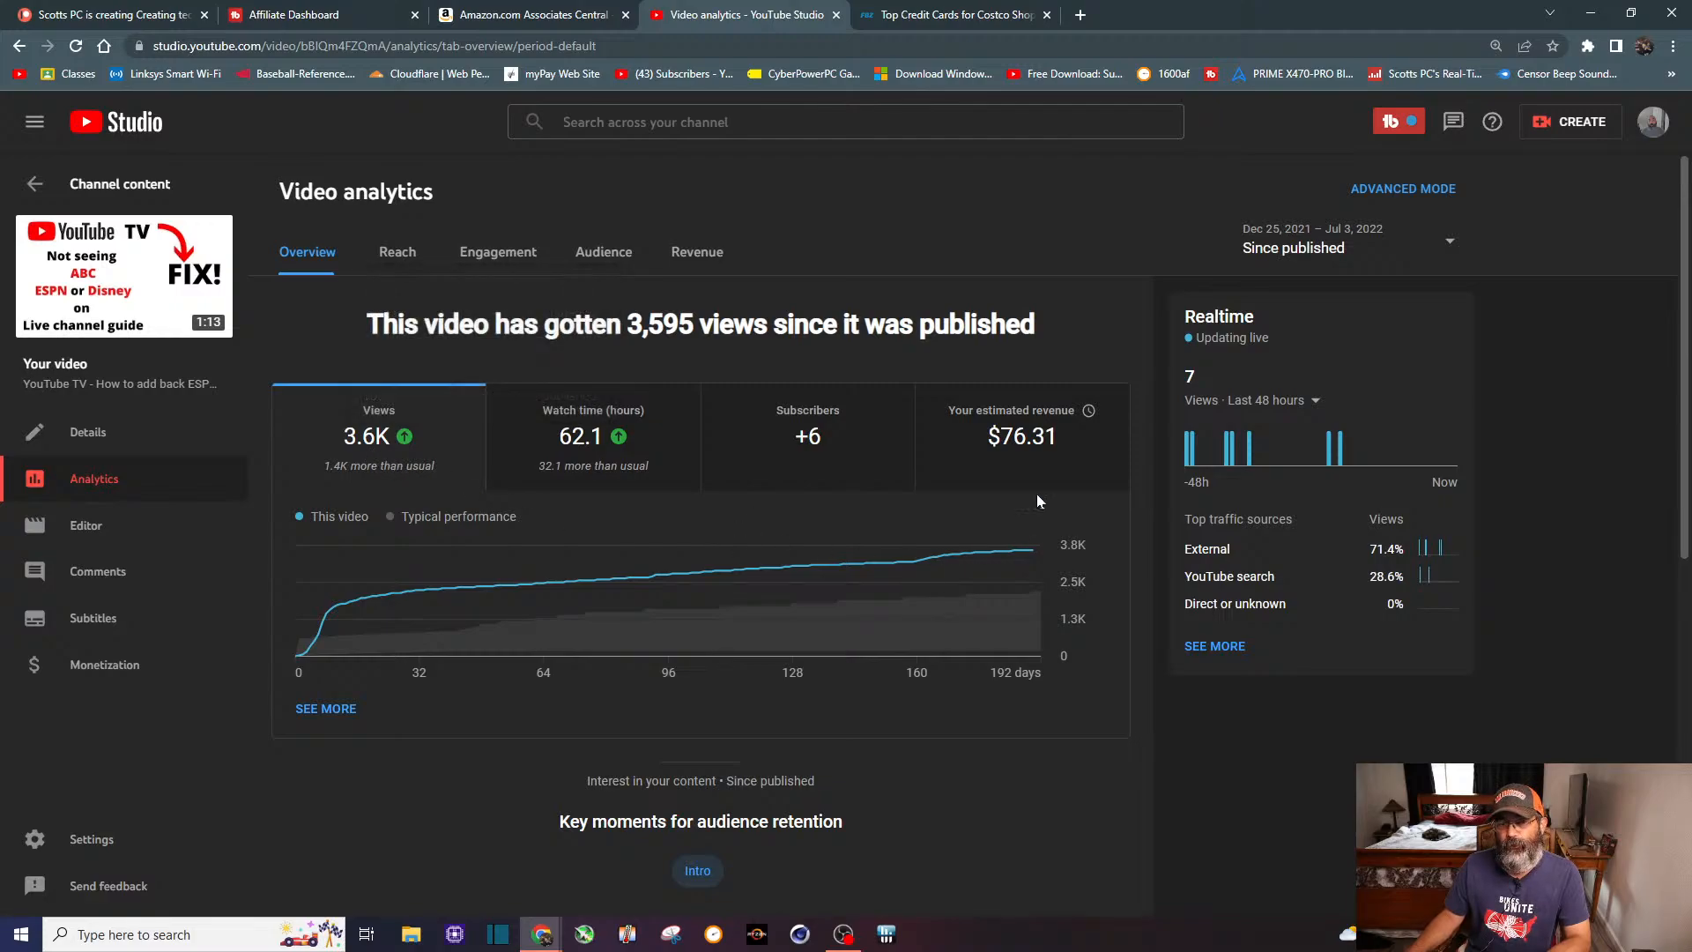
mouse_move(1040, 461)
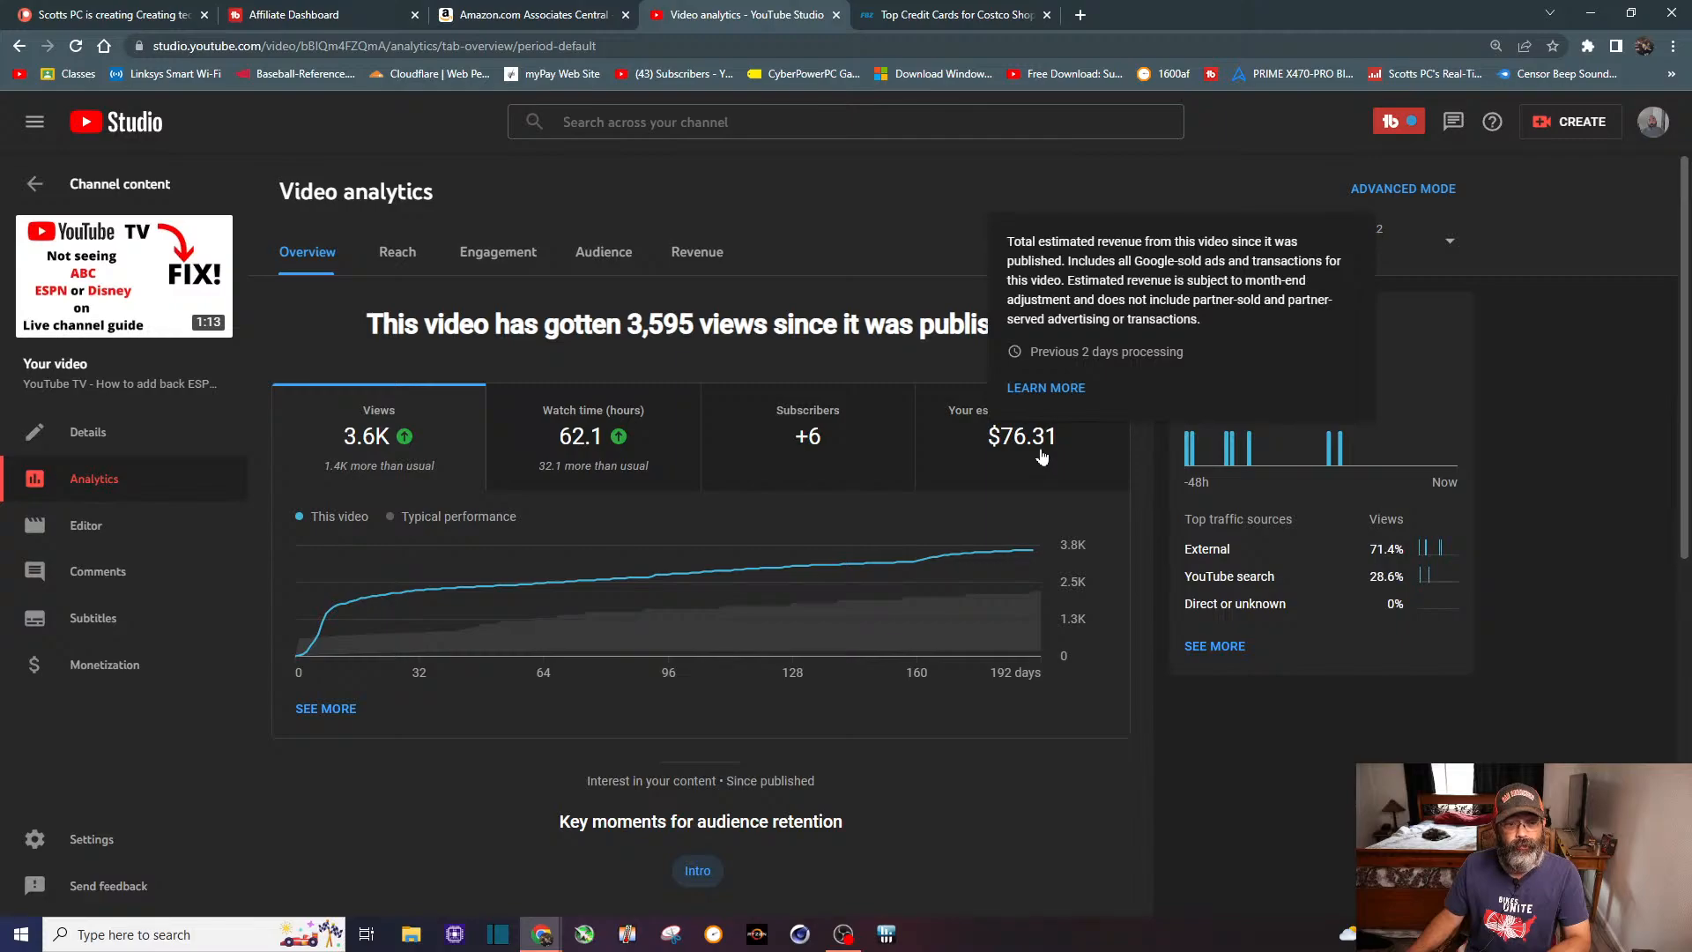
click(693, 250)
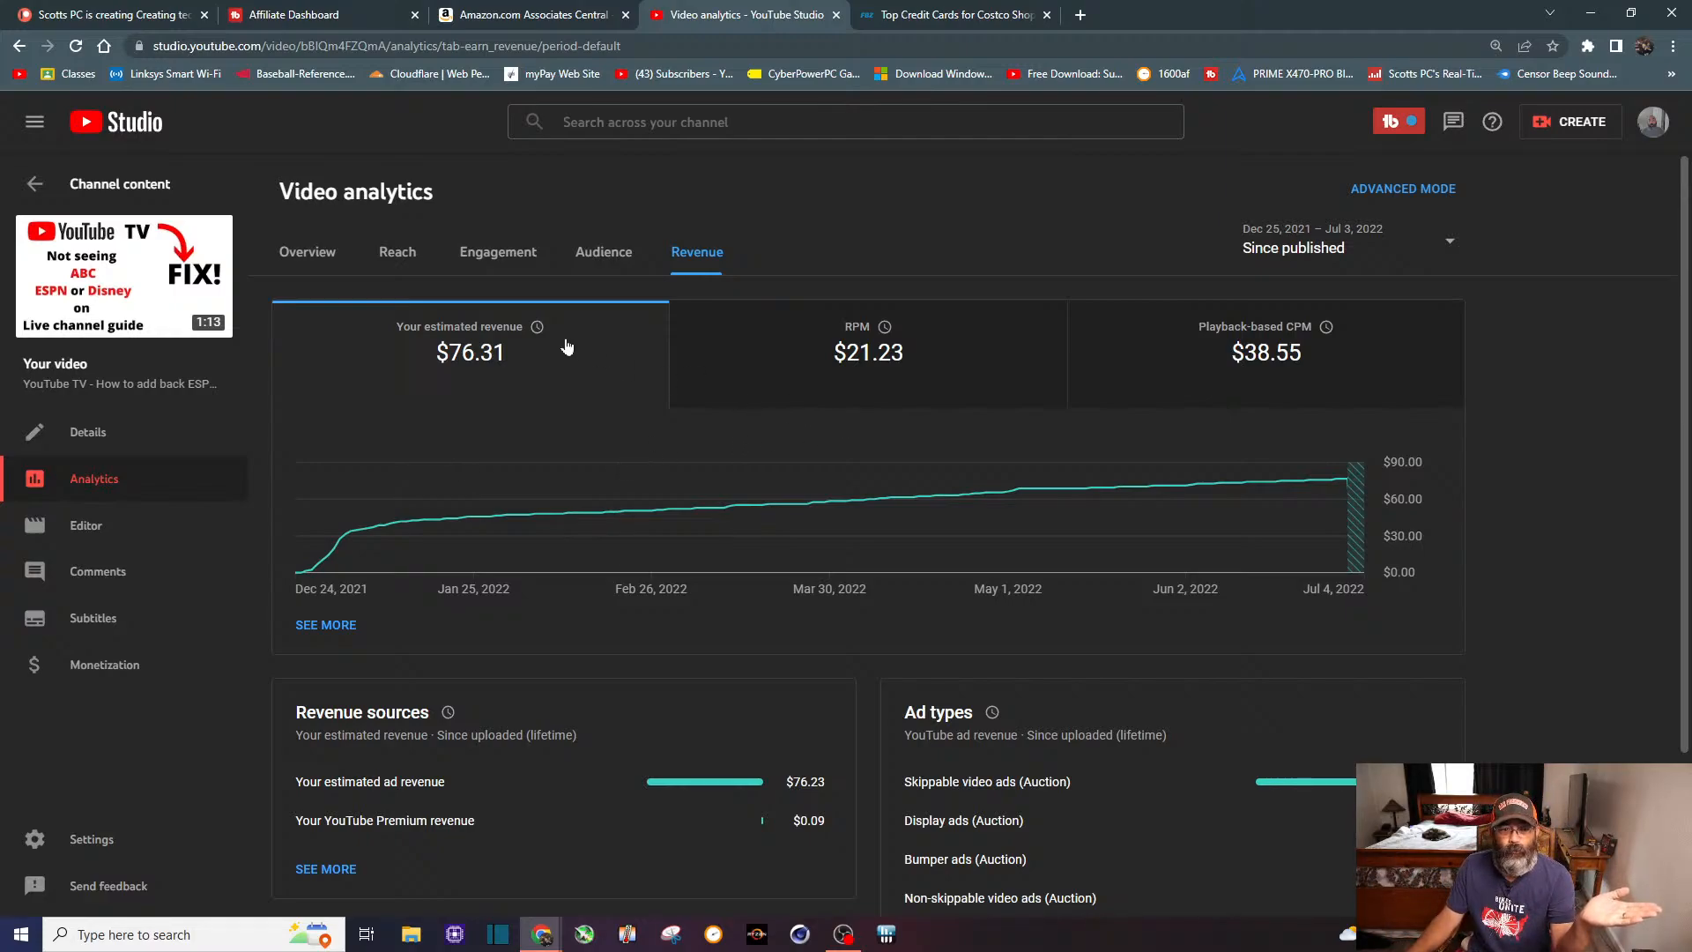
click(310, 255)
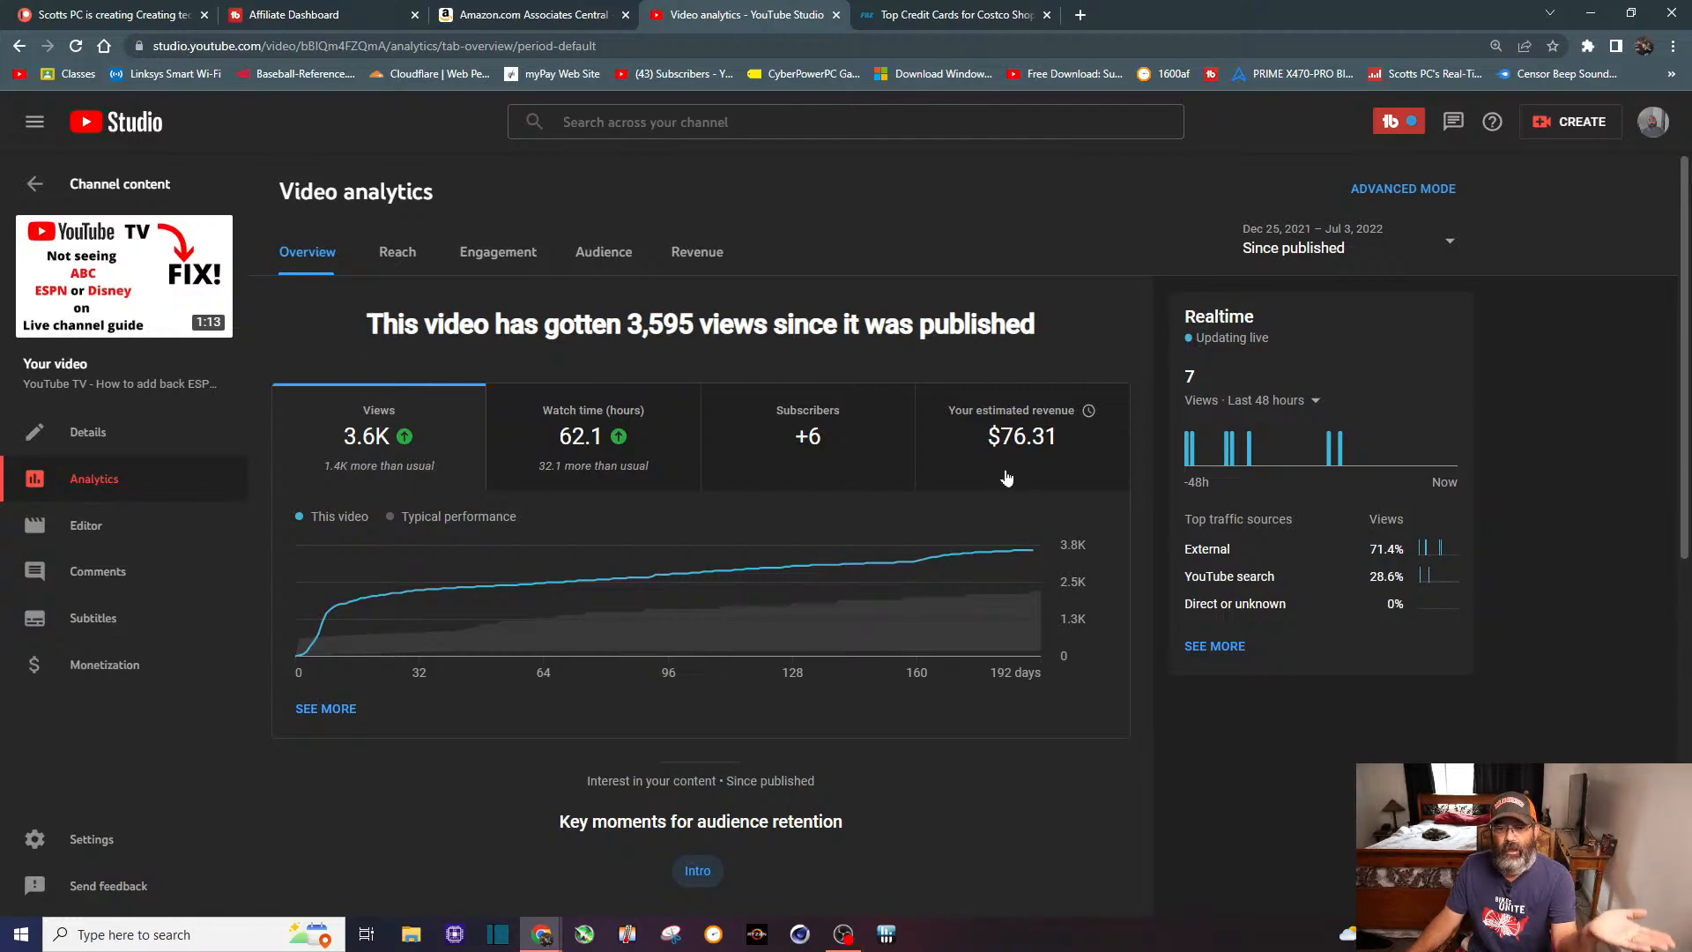
mouse_move(327, 626)
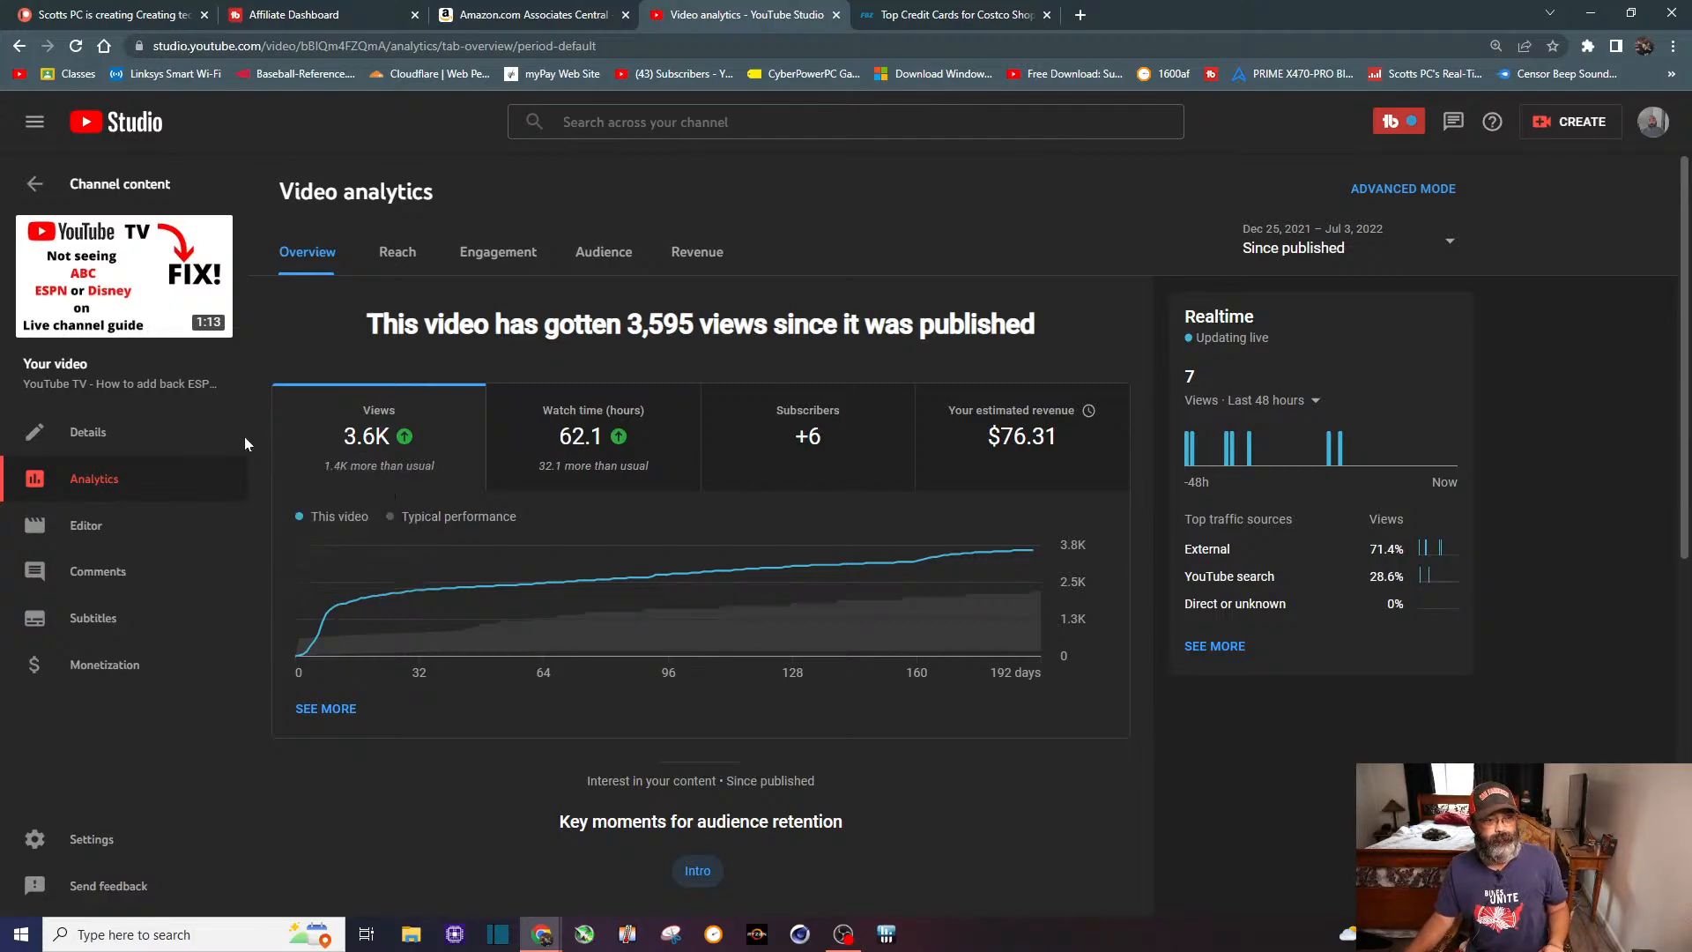
click(107, 187)
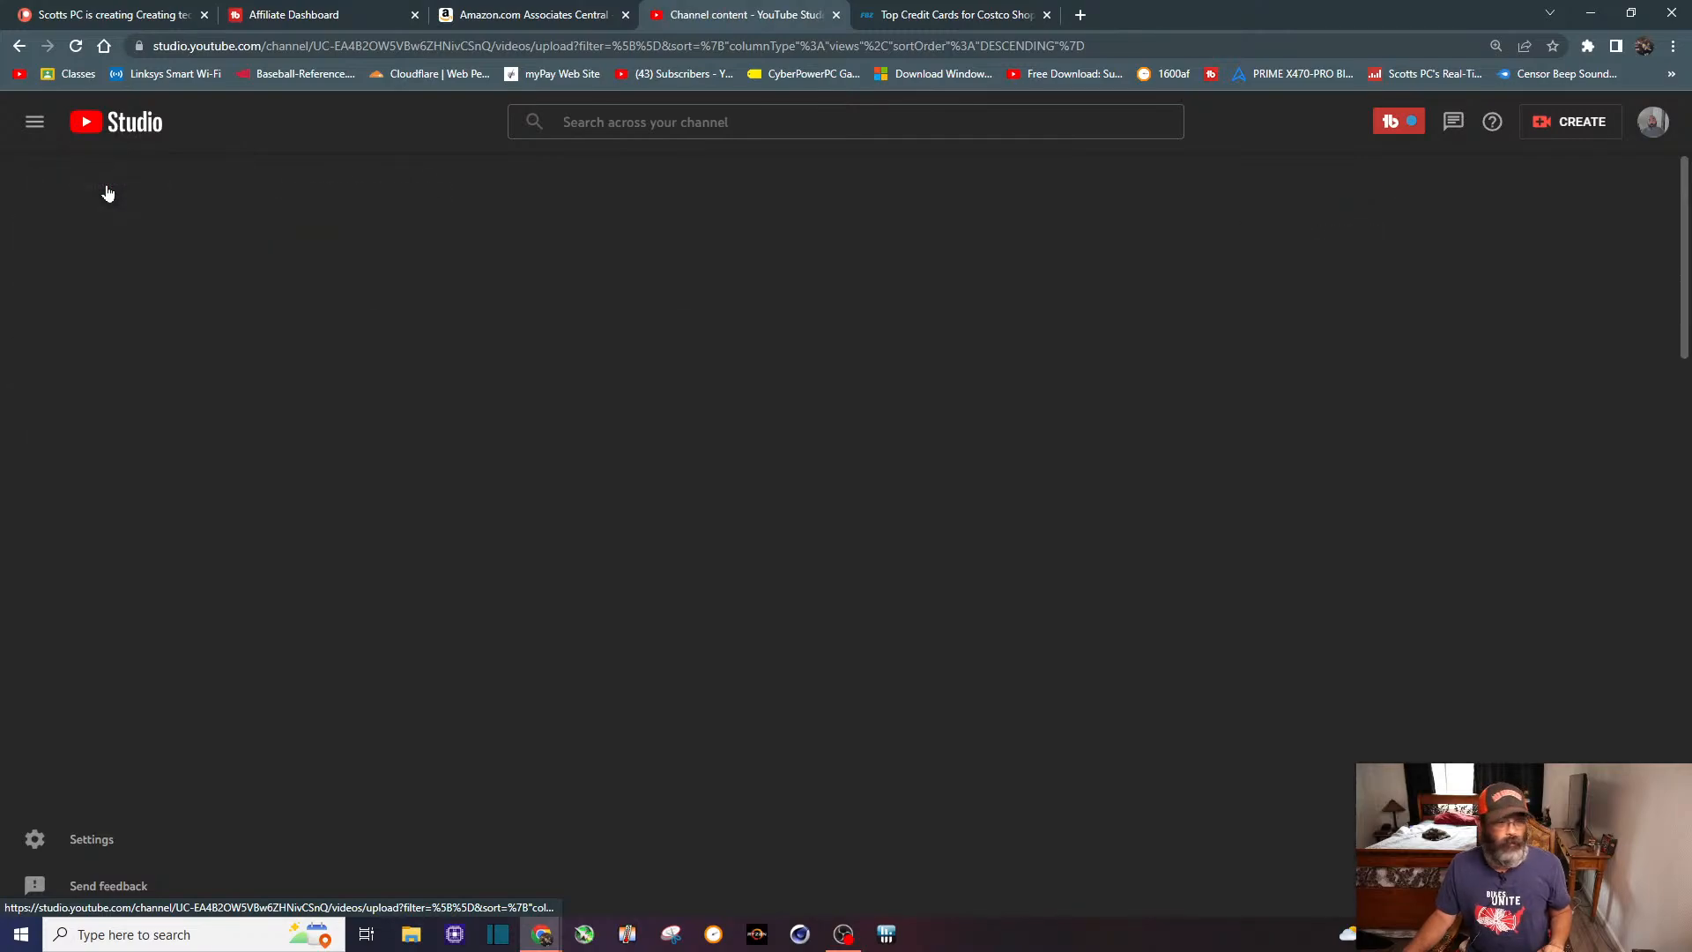
Step: Open the channel analytics from the dashboard and examine the realtime views per video for the last 48 hours and 60 minutes
click(136, 388)
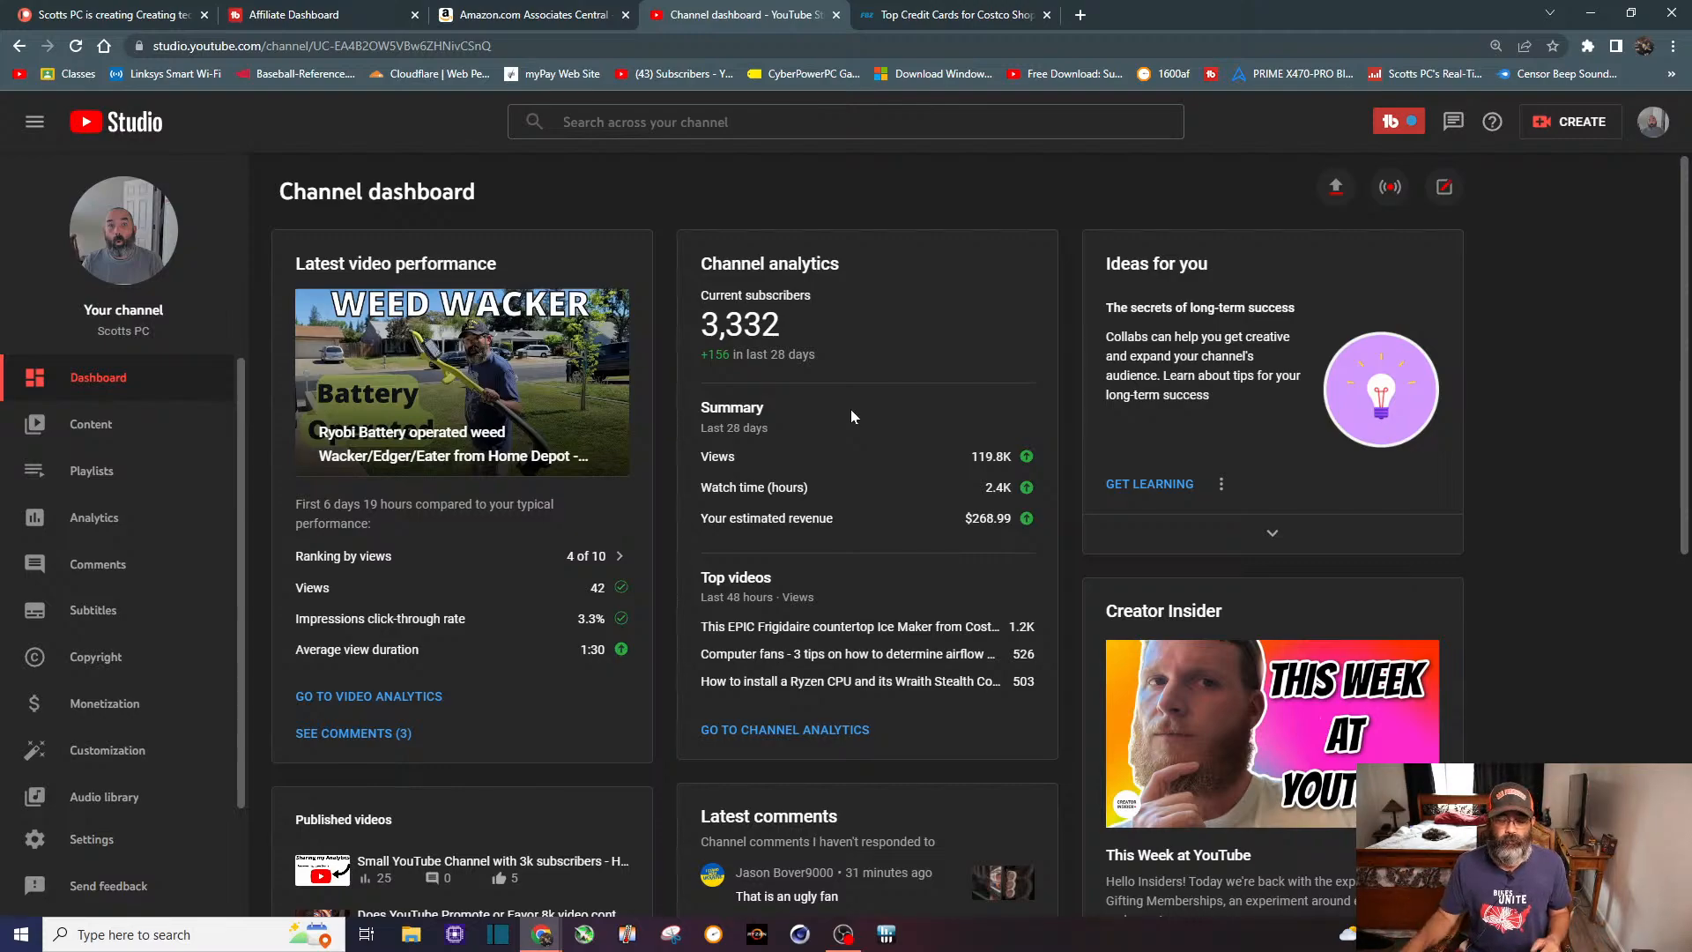
click(833, 731)
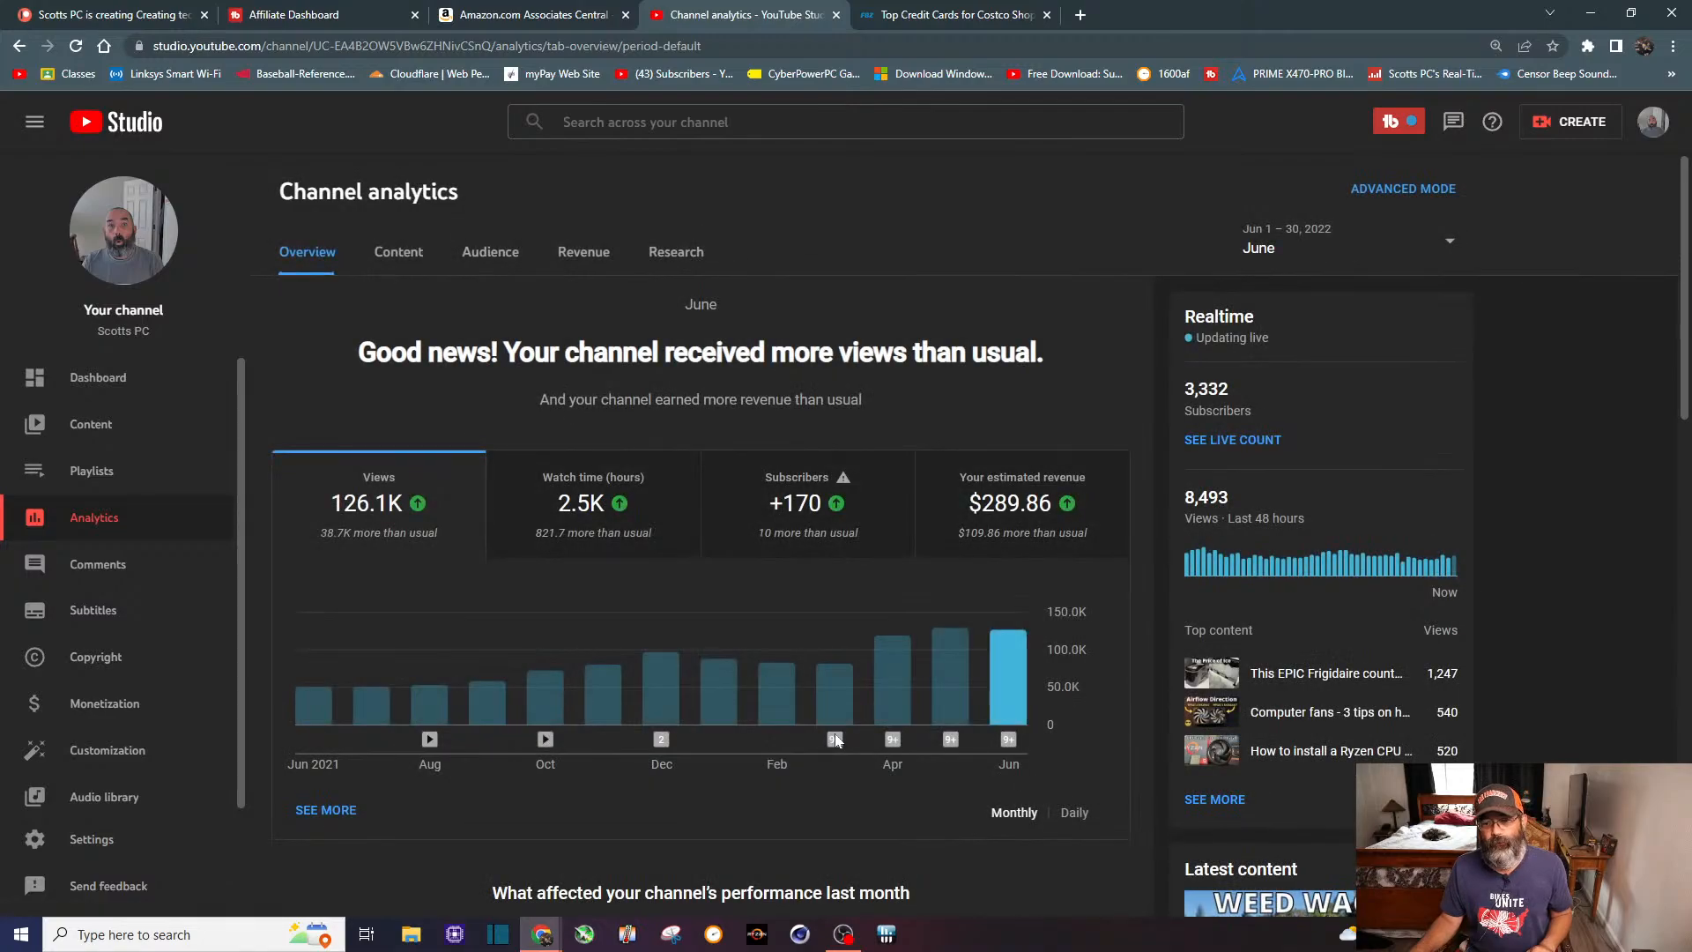
click(1205, 804)
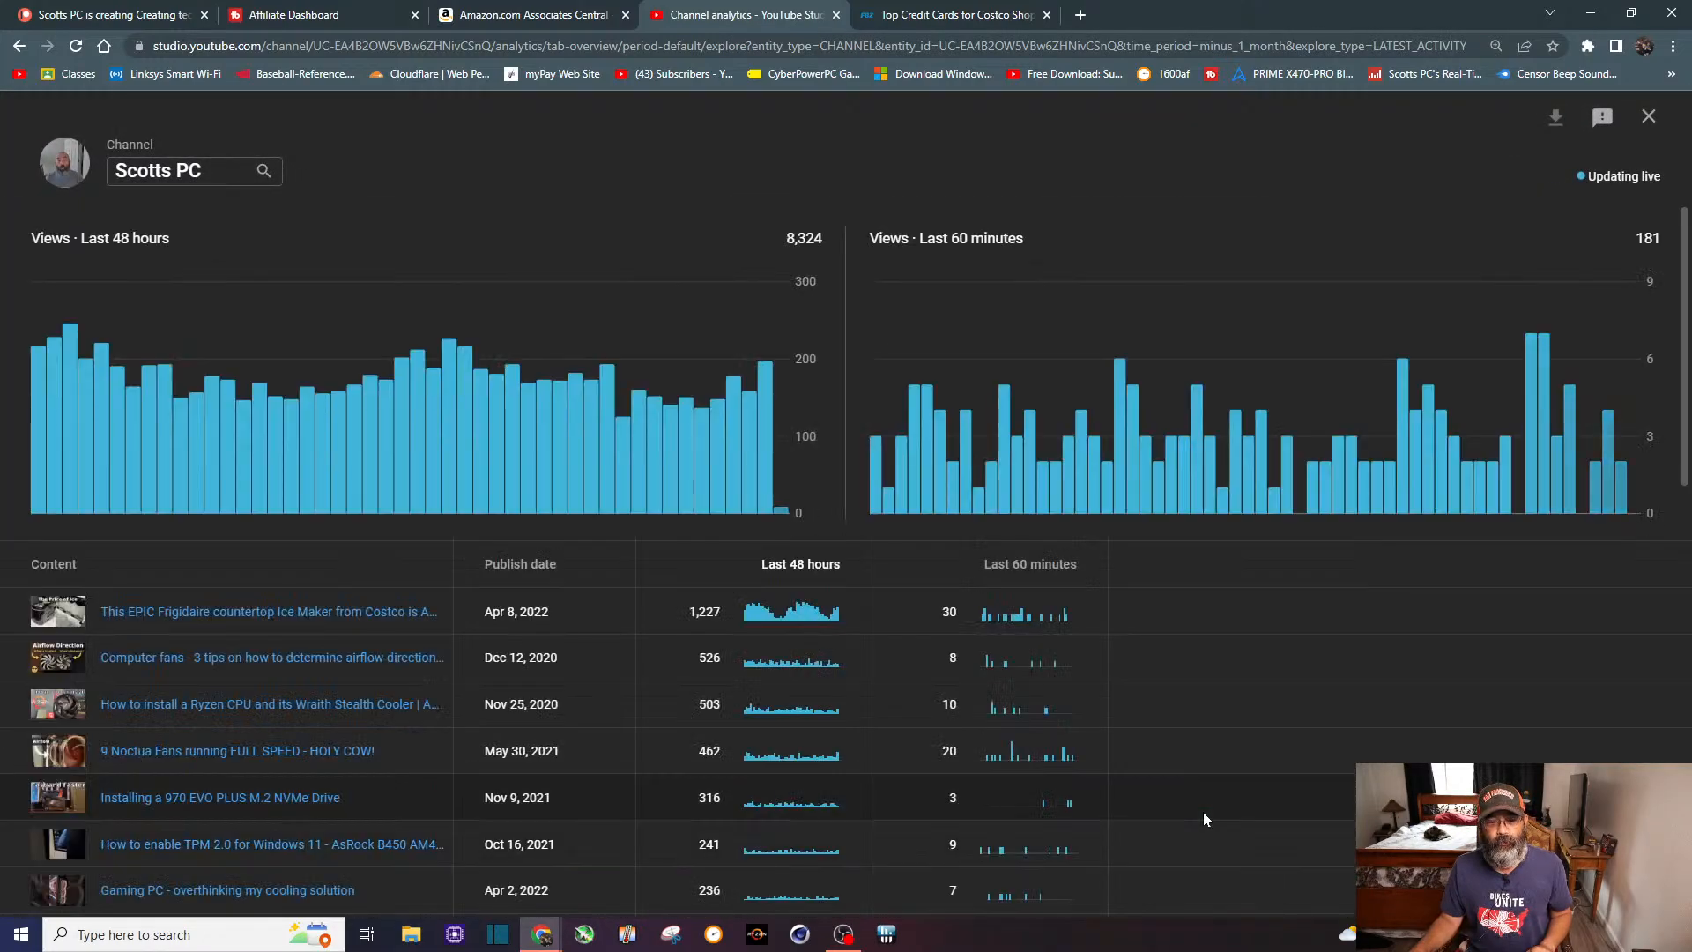
click(1648, 116)
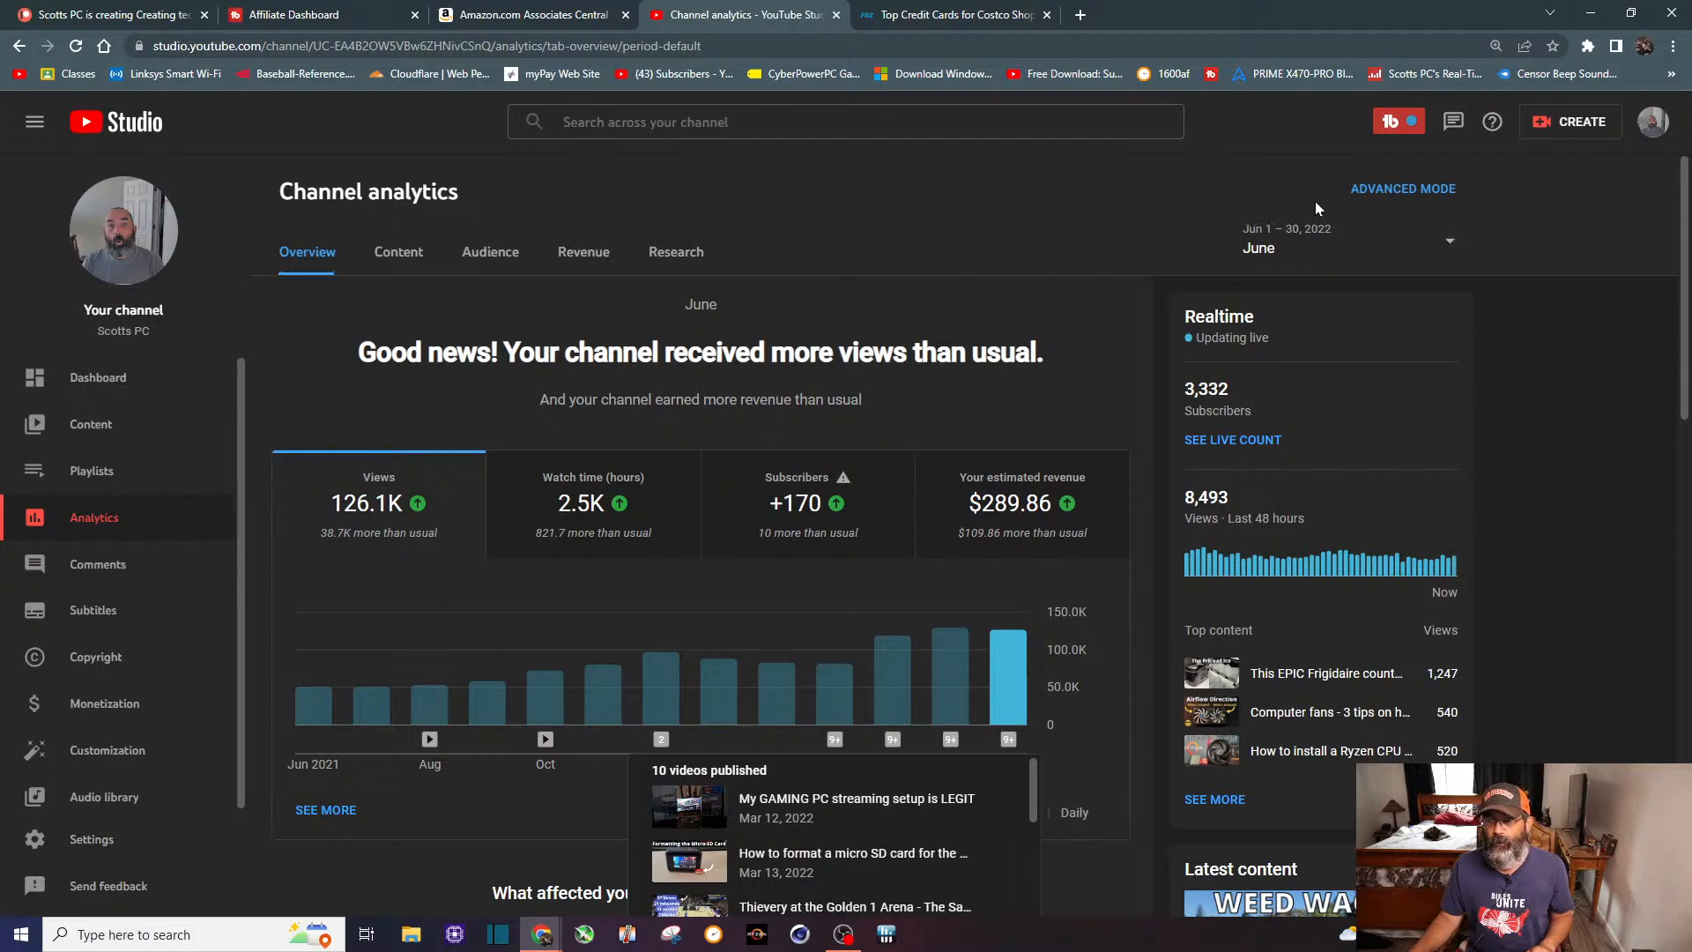
Step: Examine the channel's views by subscription status in the advanced report for the last 28 days and the last 7 days
click(1403, 188)
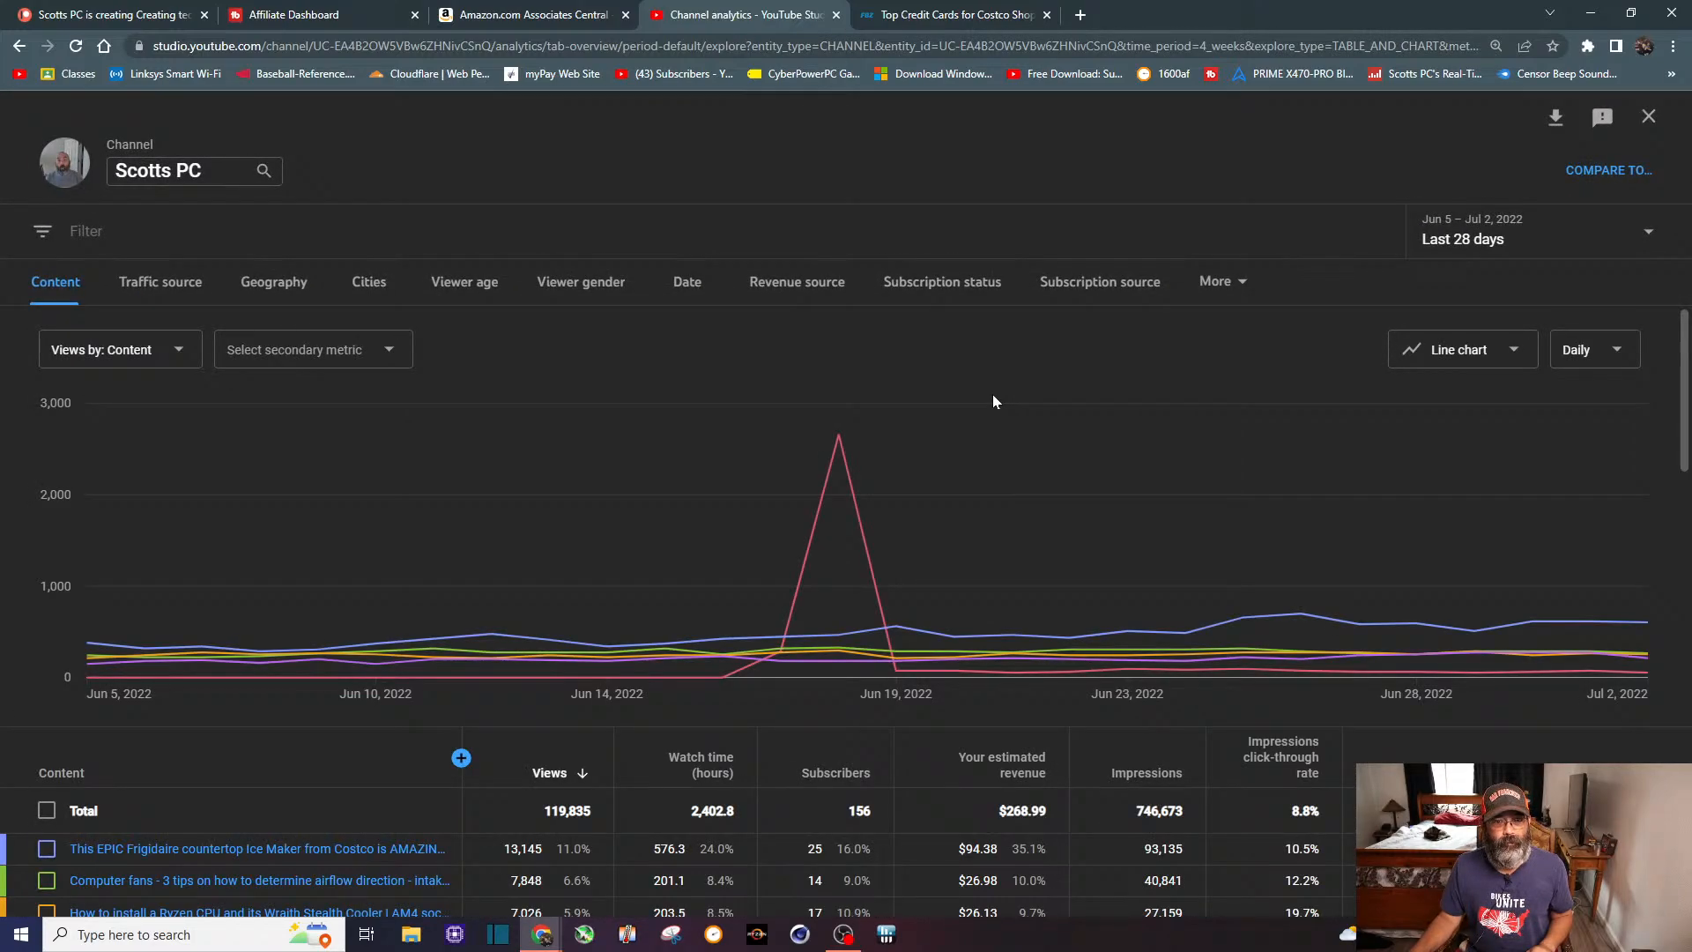
click(973, 284)
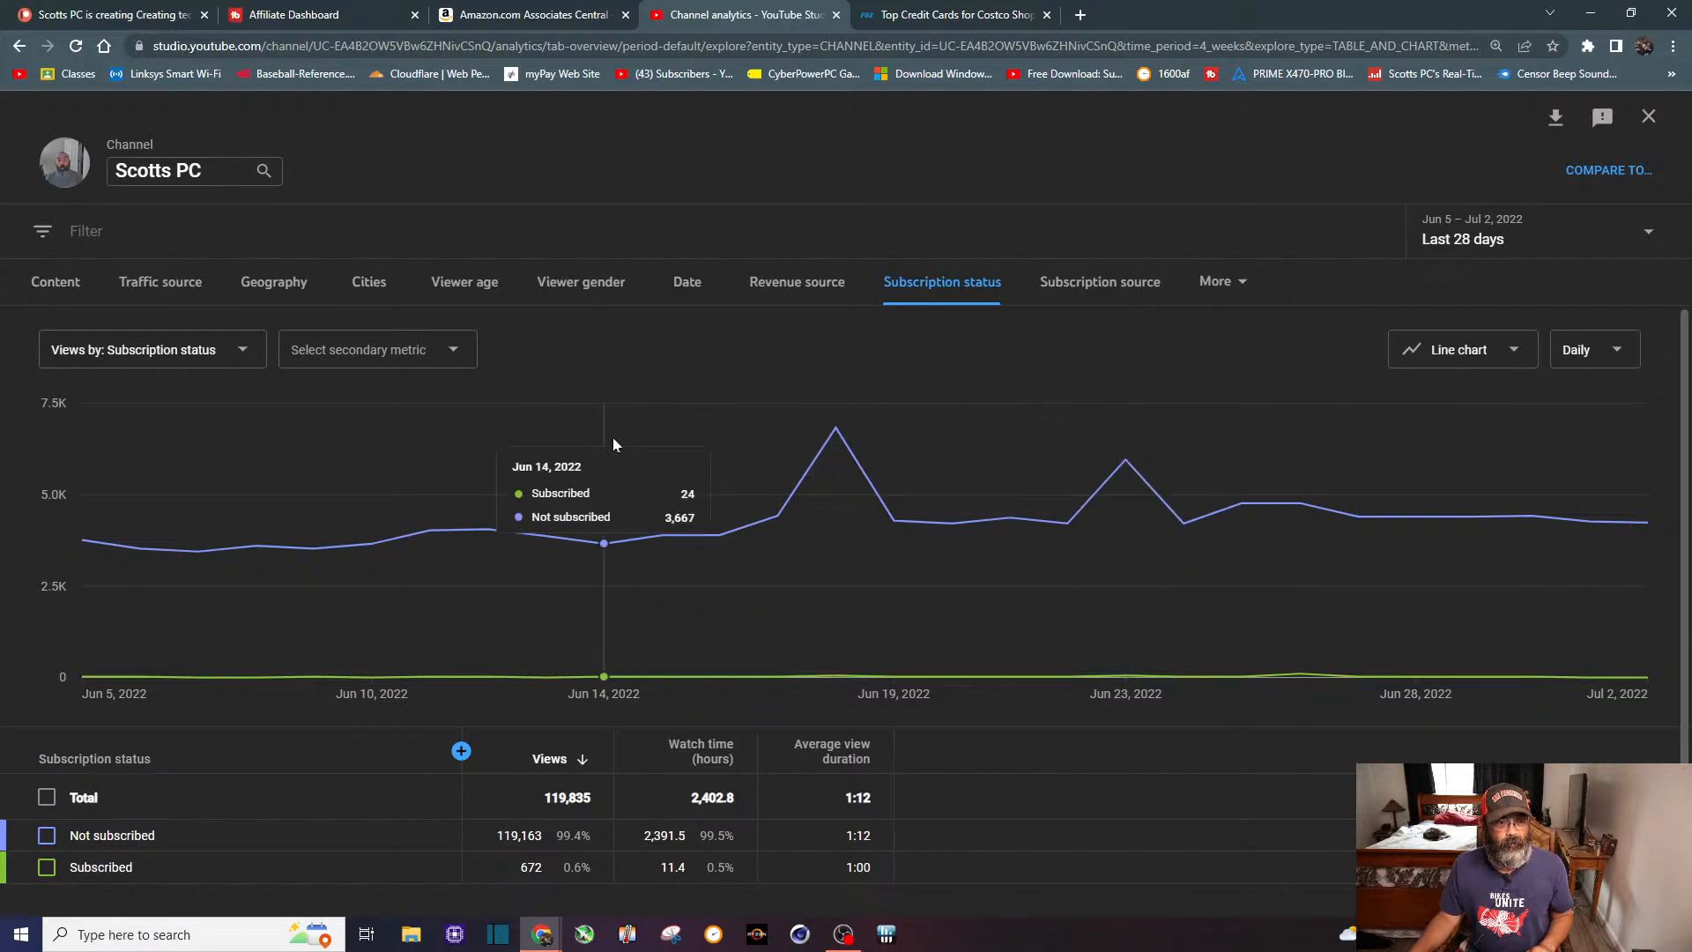
scroll(1126, 478, down, 1)
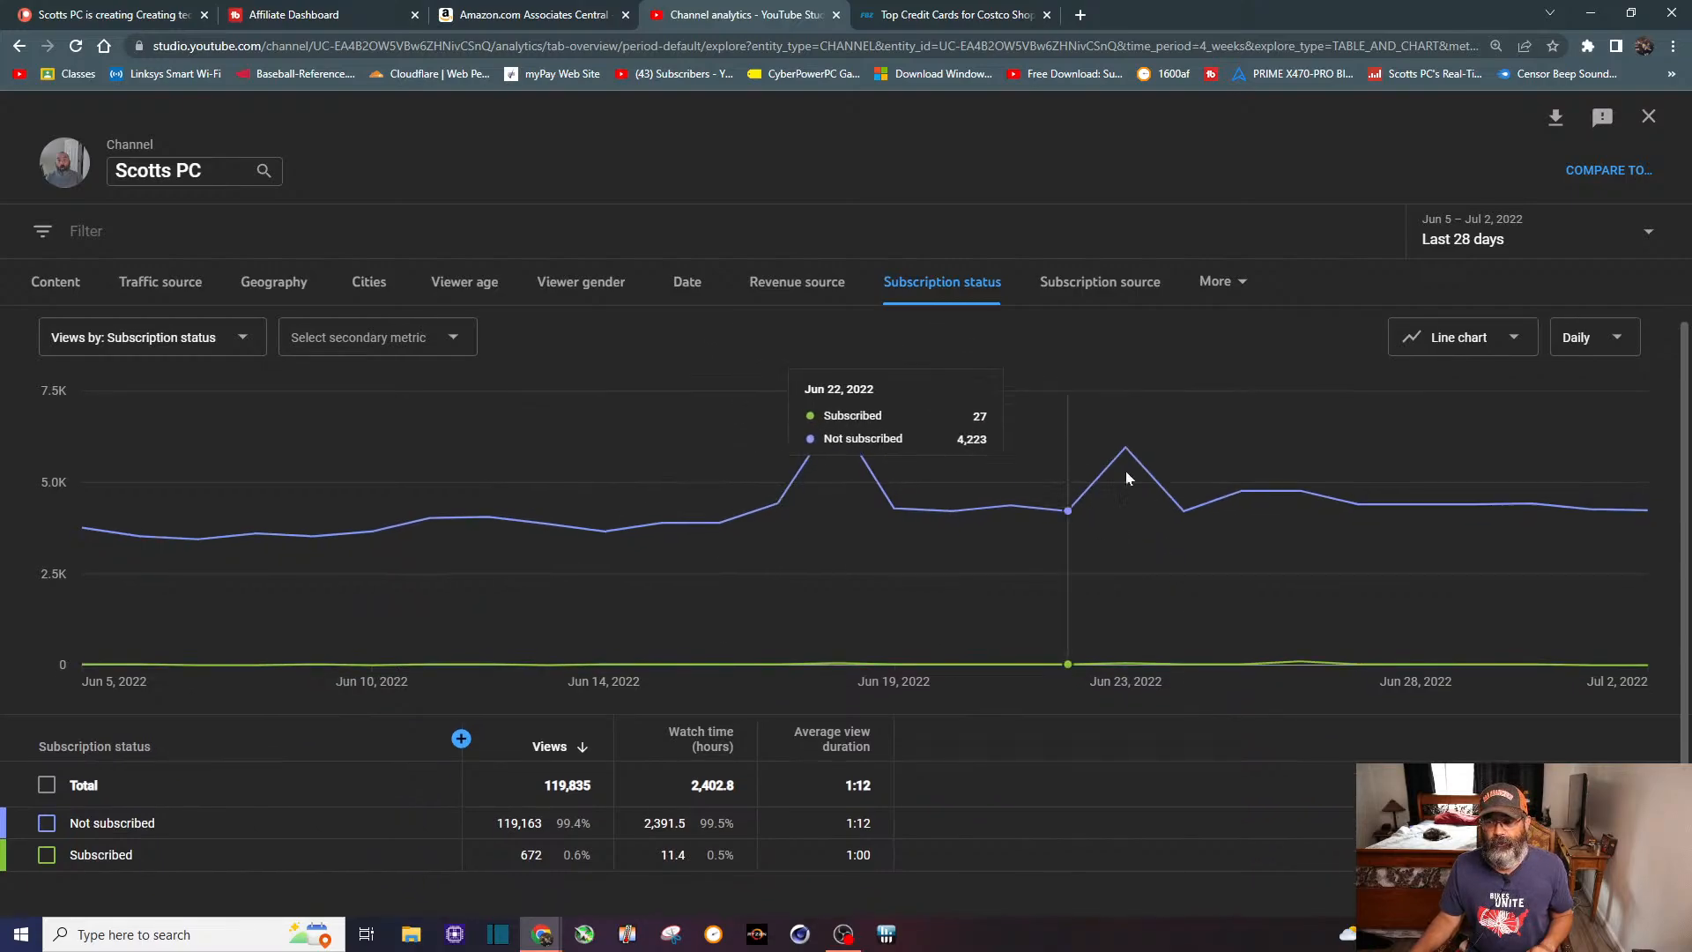
click(1597, 239)
click(1512, 227)
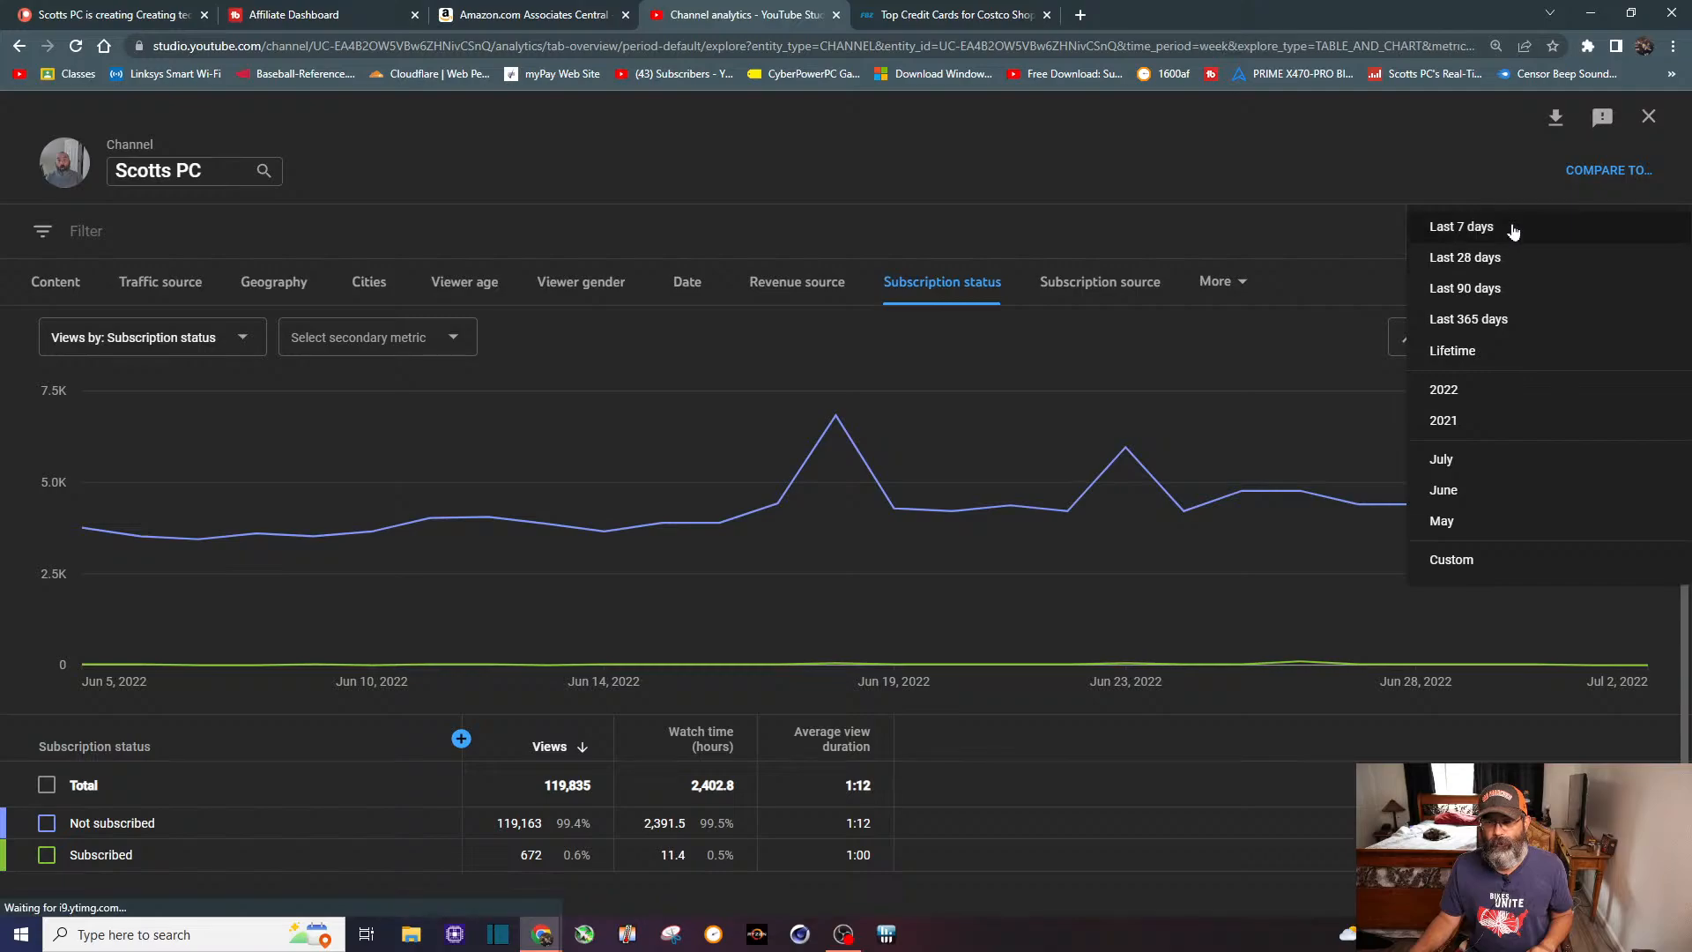
scroll(1182, 579, down, 1)
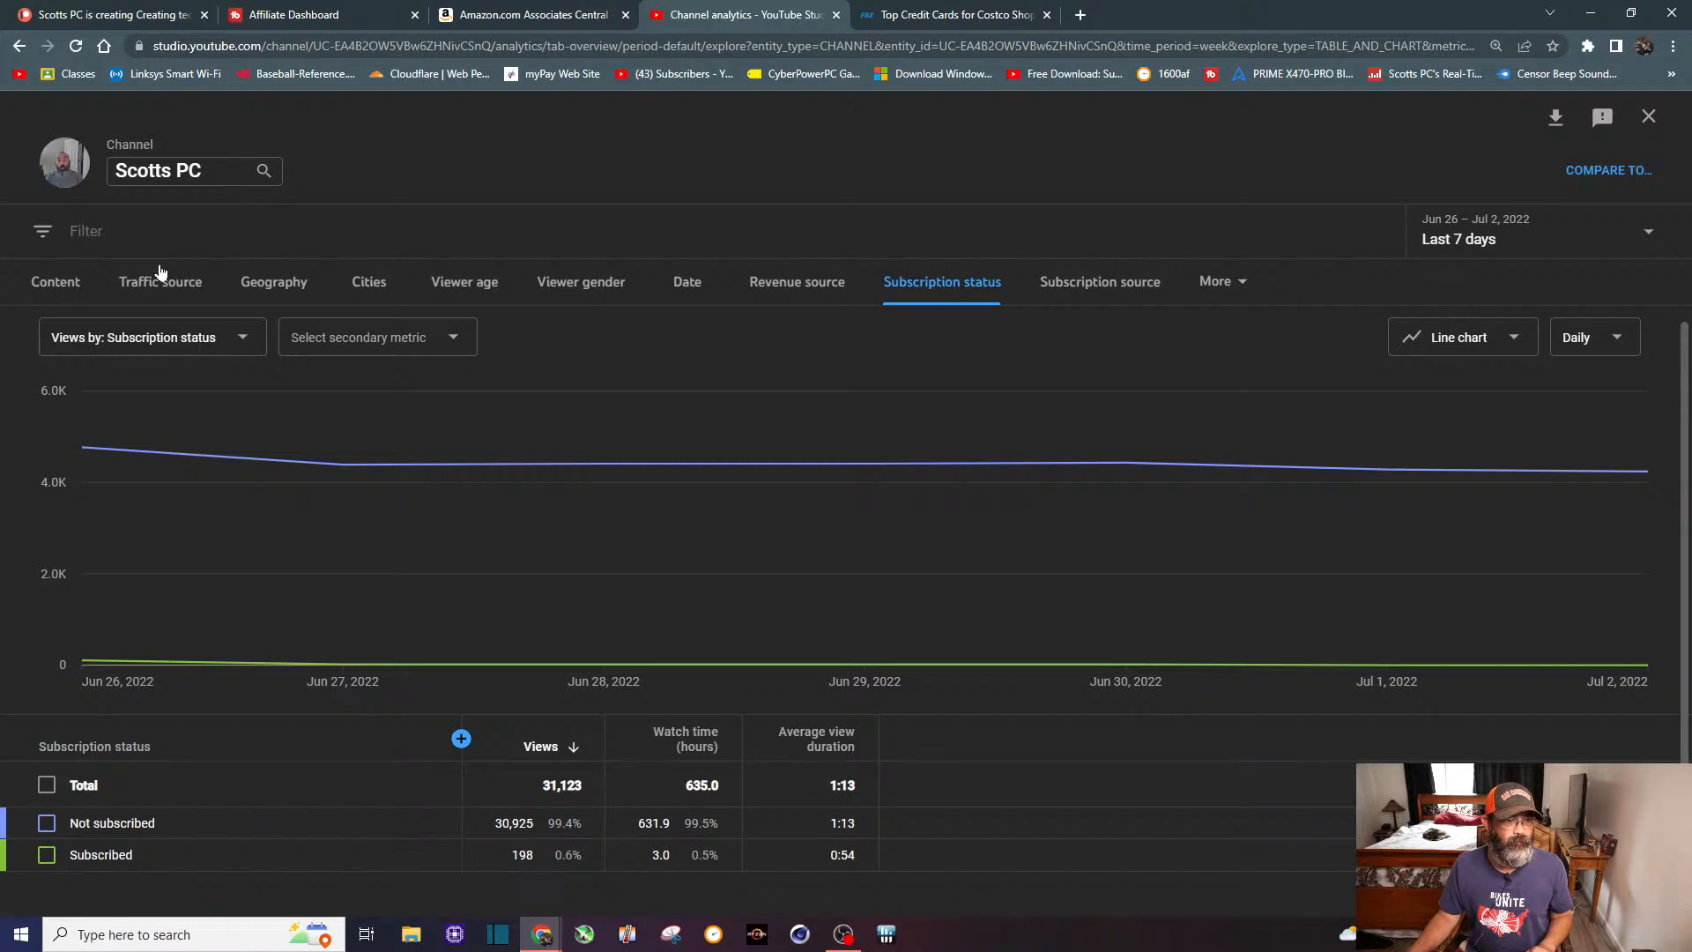
click(1648, 117)
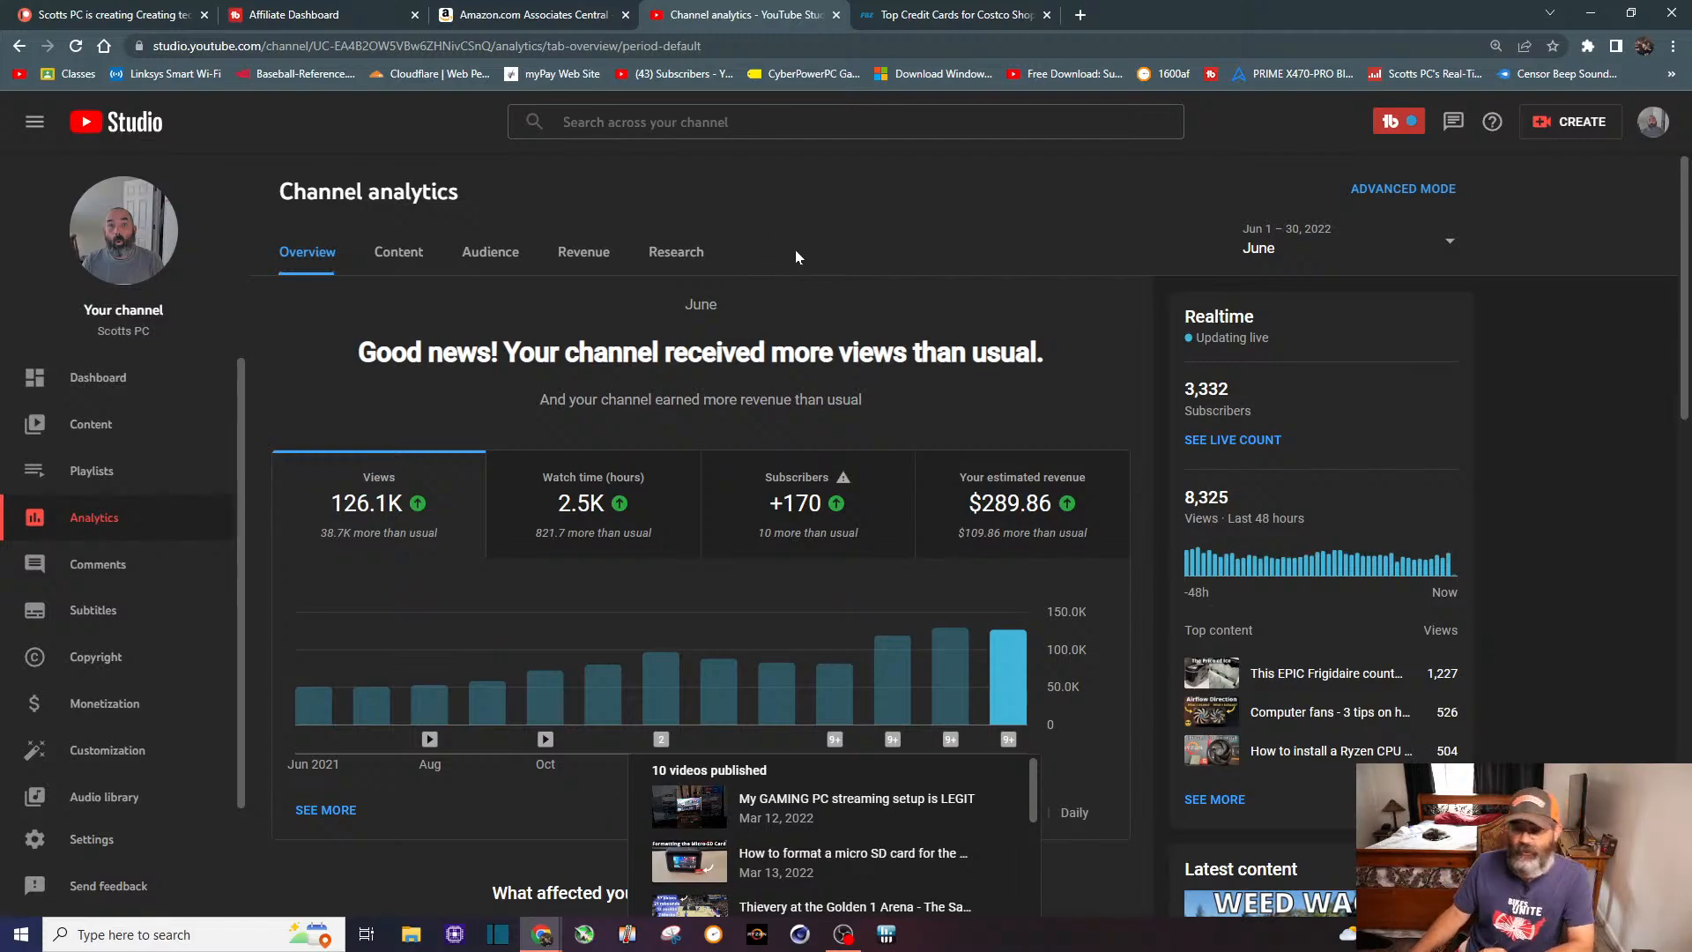
Step: Open the advanced content report for the last 28 days and examine the videos sorted by impressions click-through rate
click(399, 257)
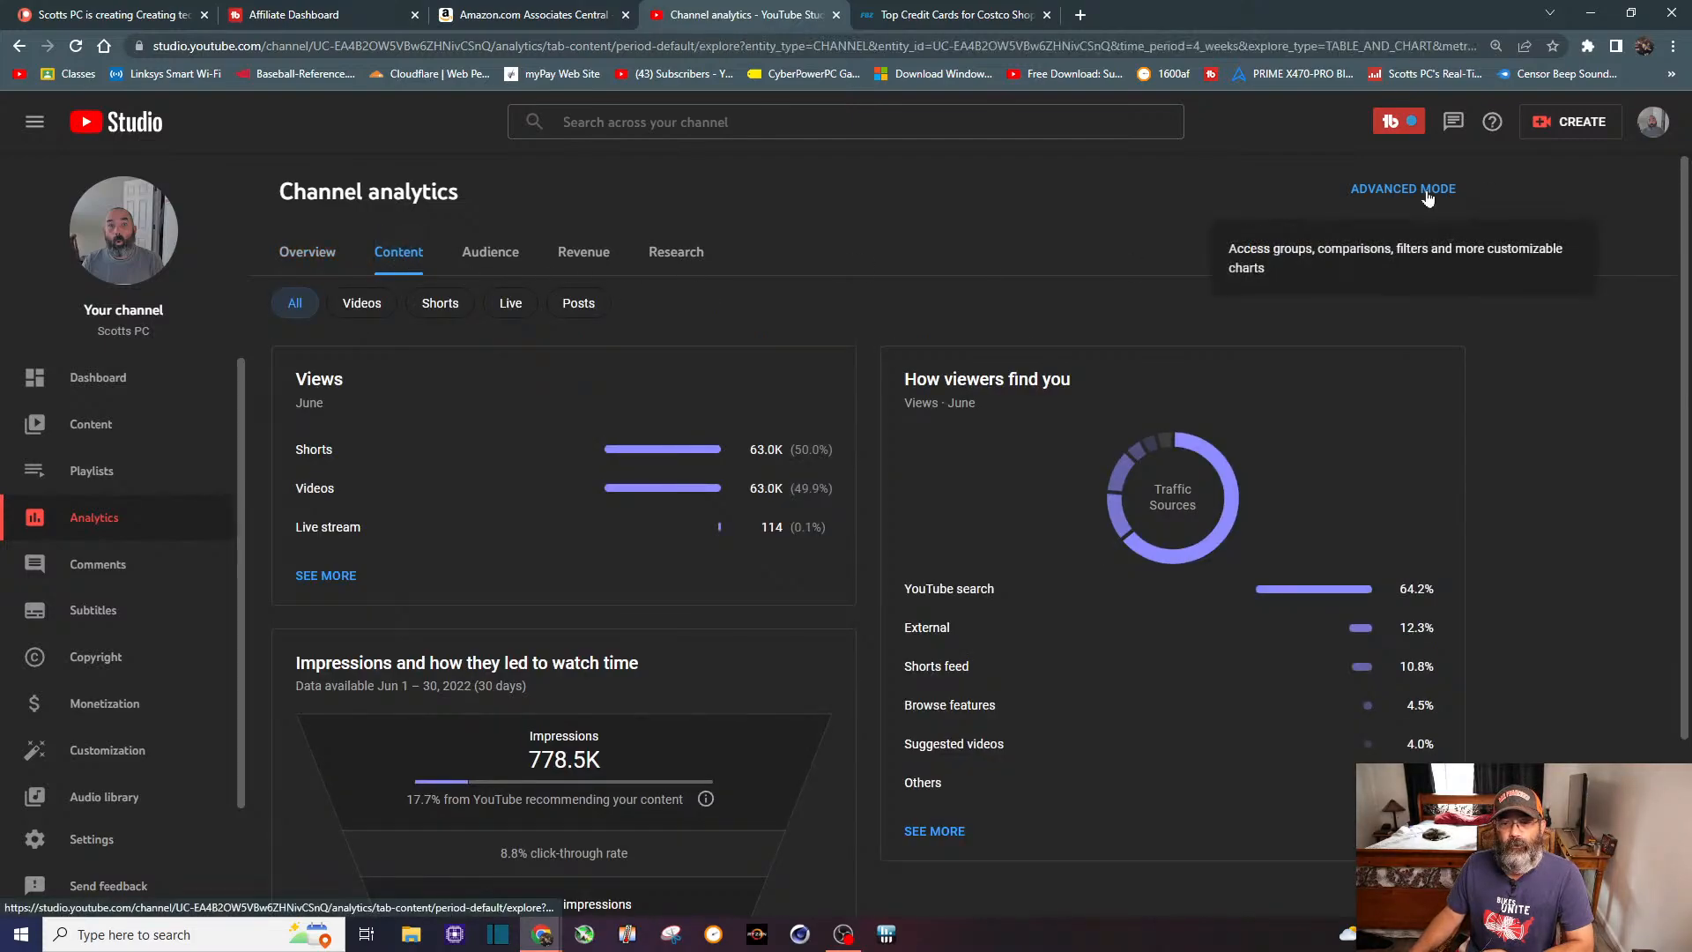
click(1403, 189)
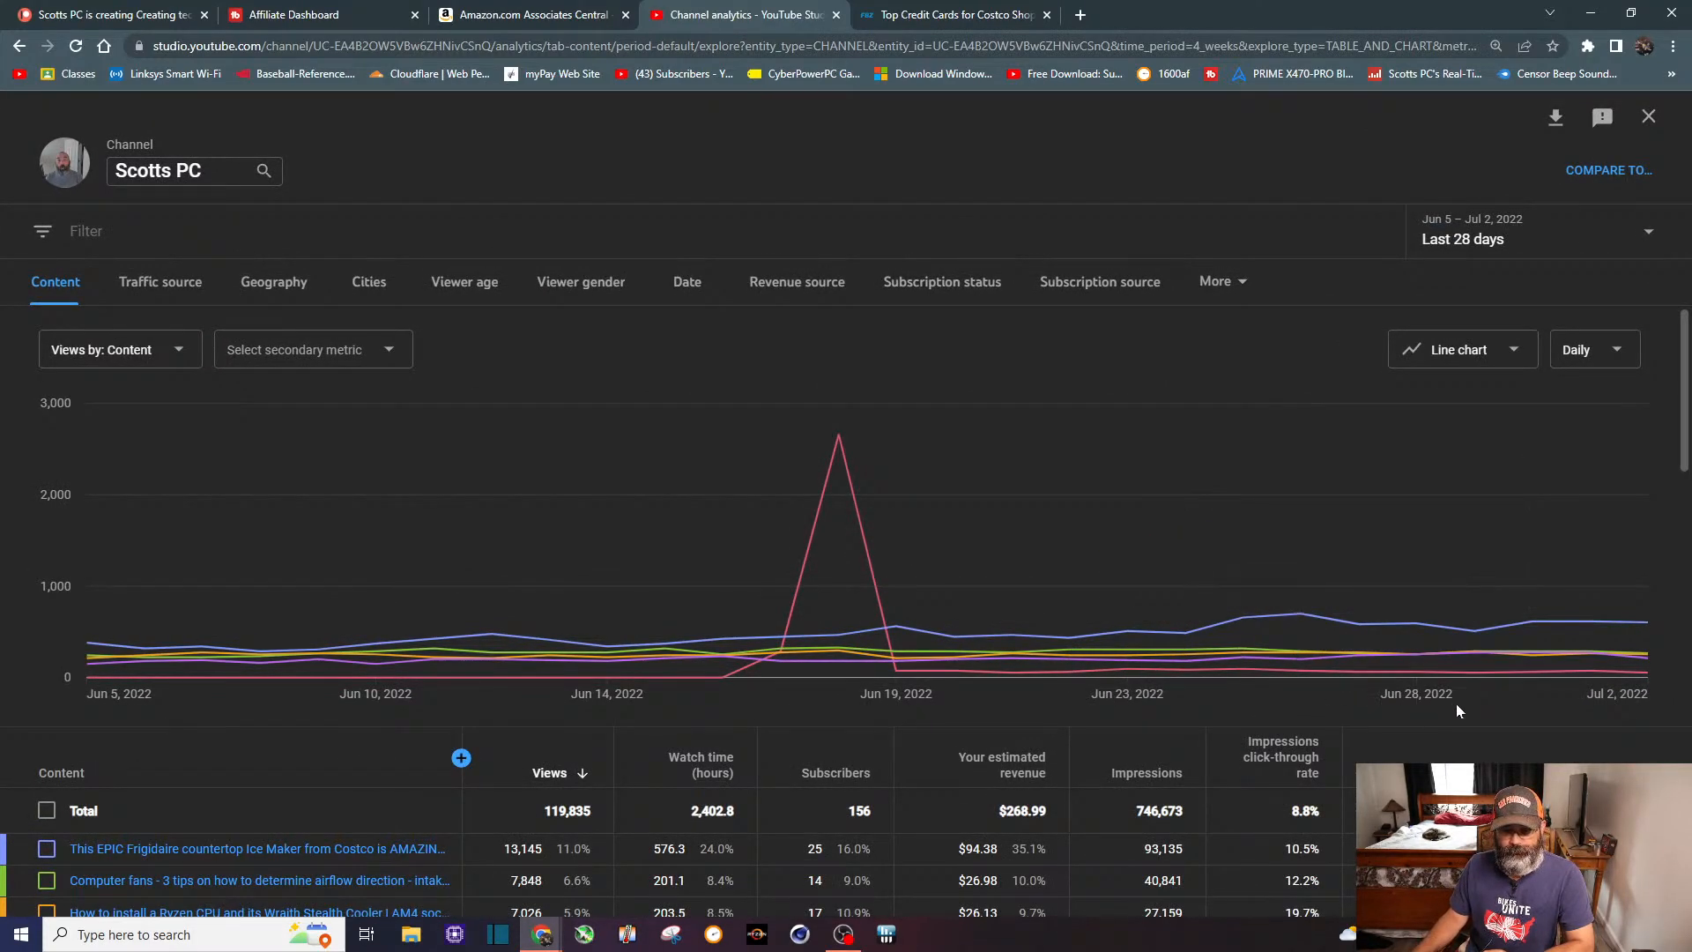
scroll(1456, 710, down, 1)
scroll(1458, 710, down, 3)
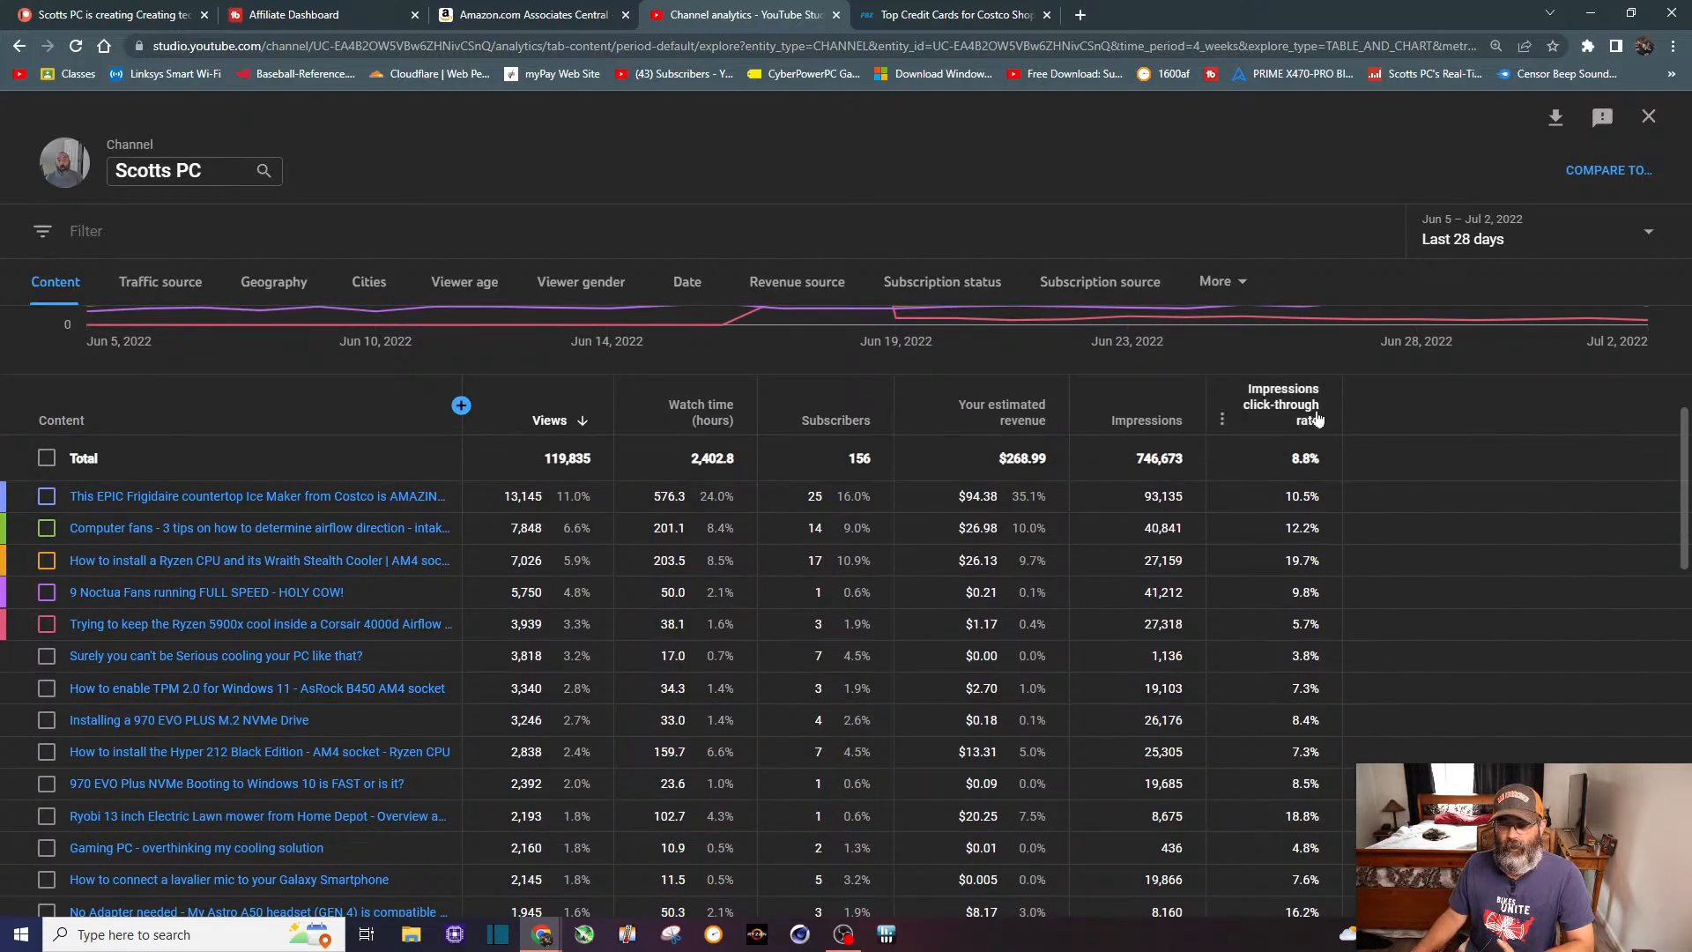
click(1283, 408)
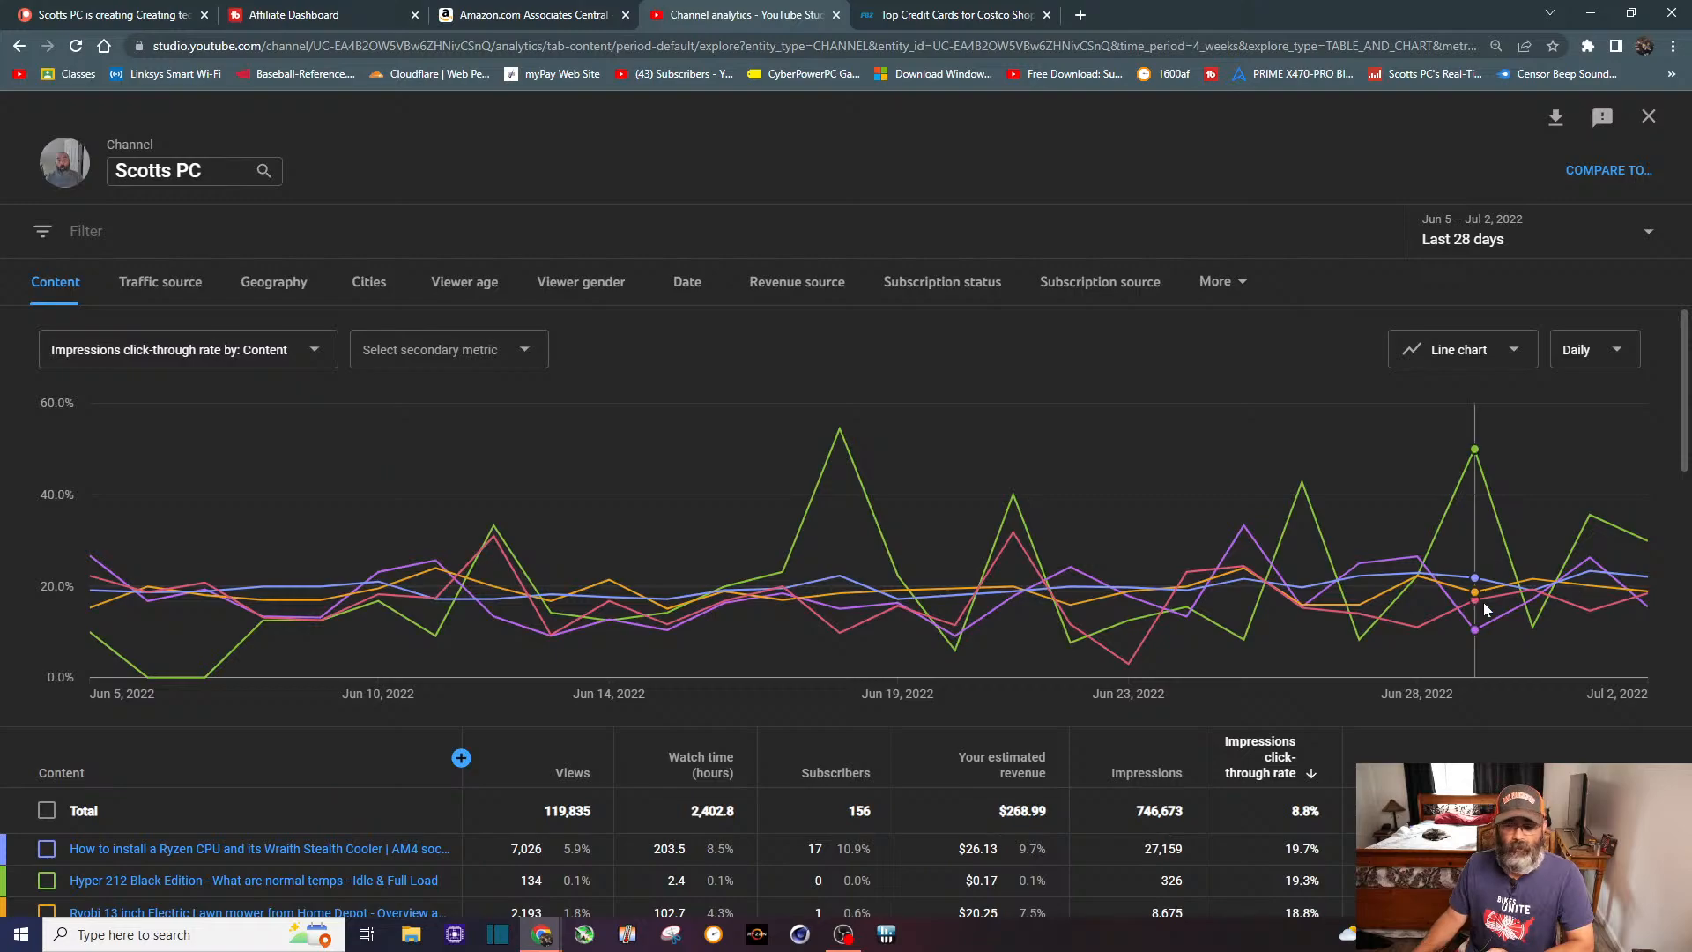
scroll(1483, 628, down, 2)
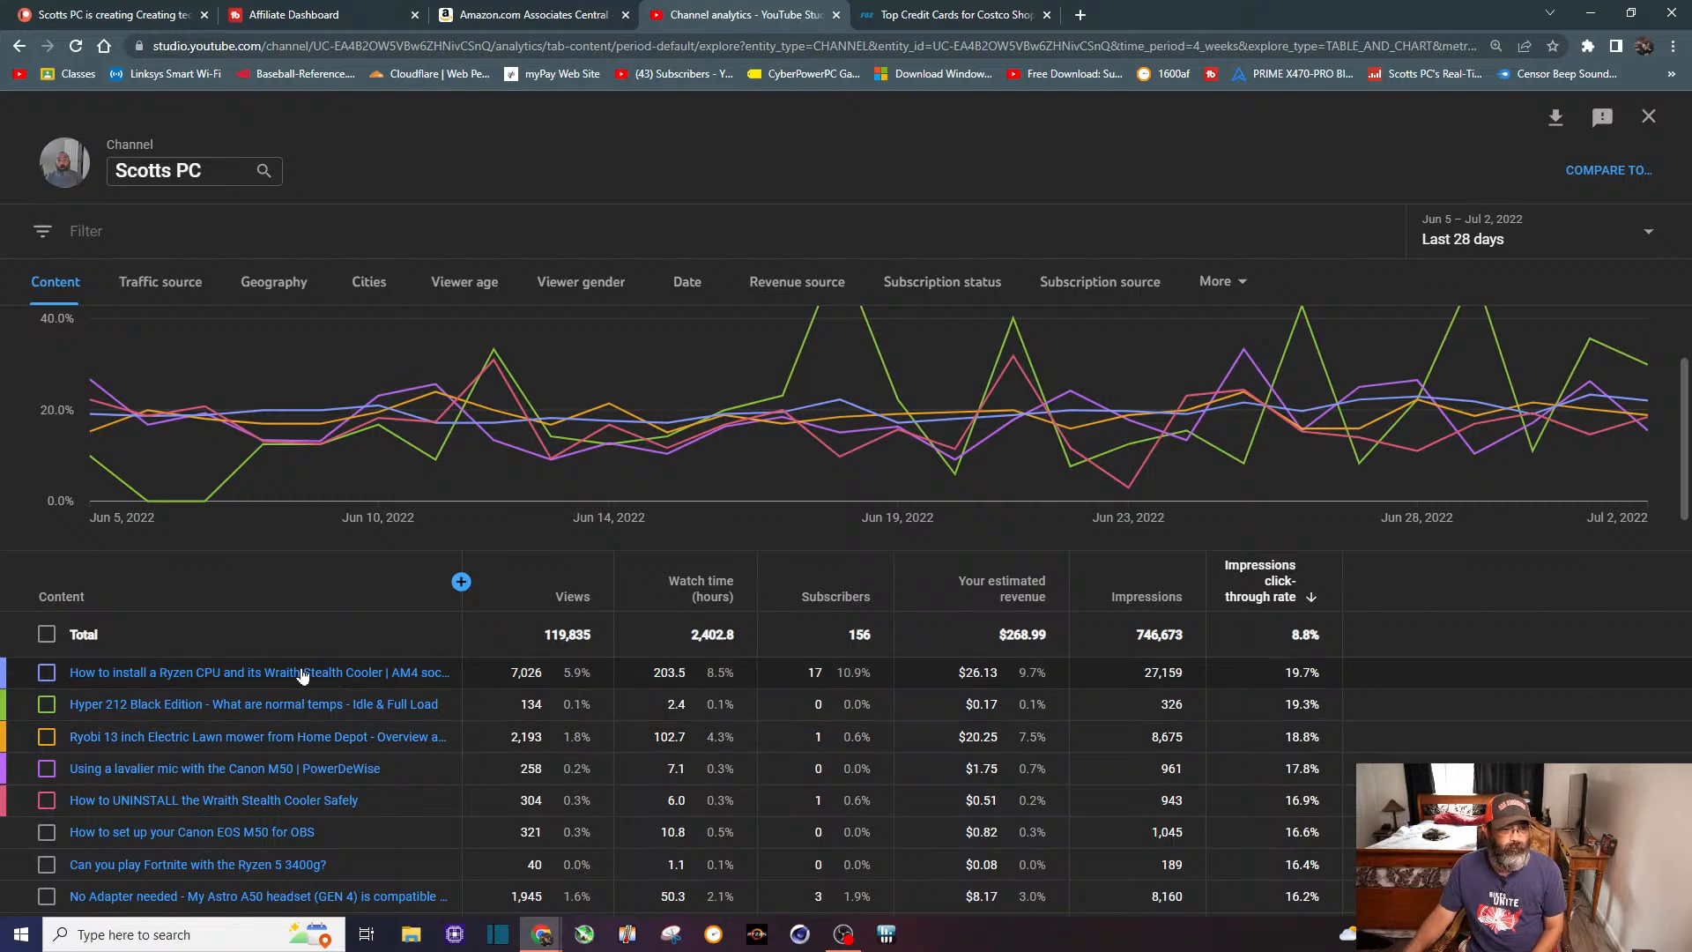
mouse_move(304, 686)
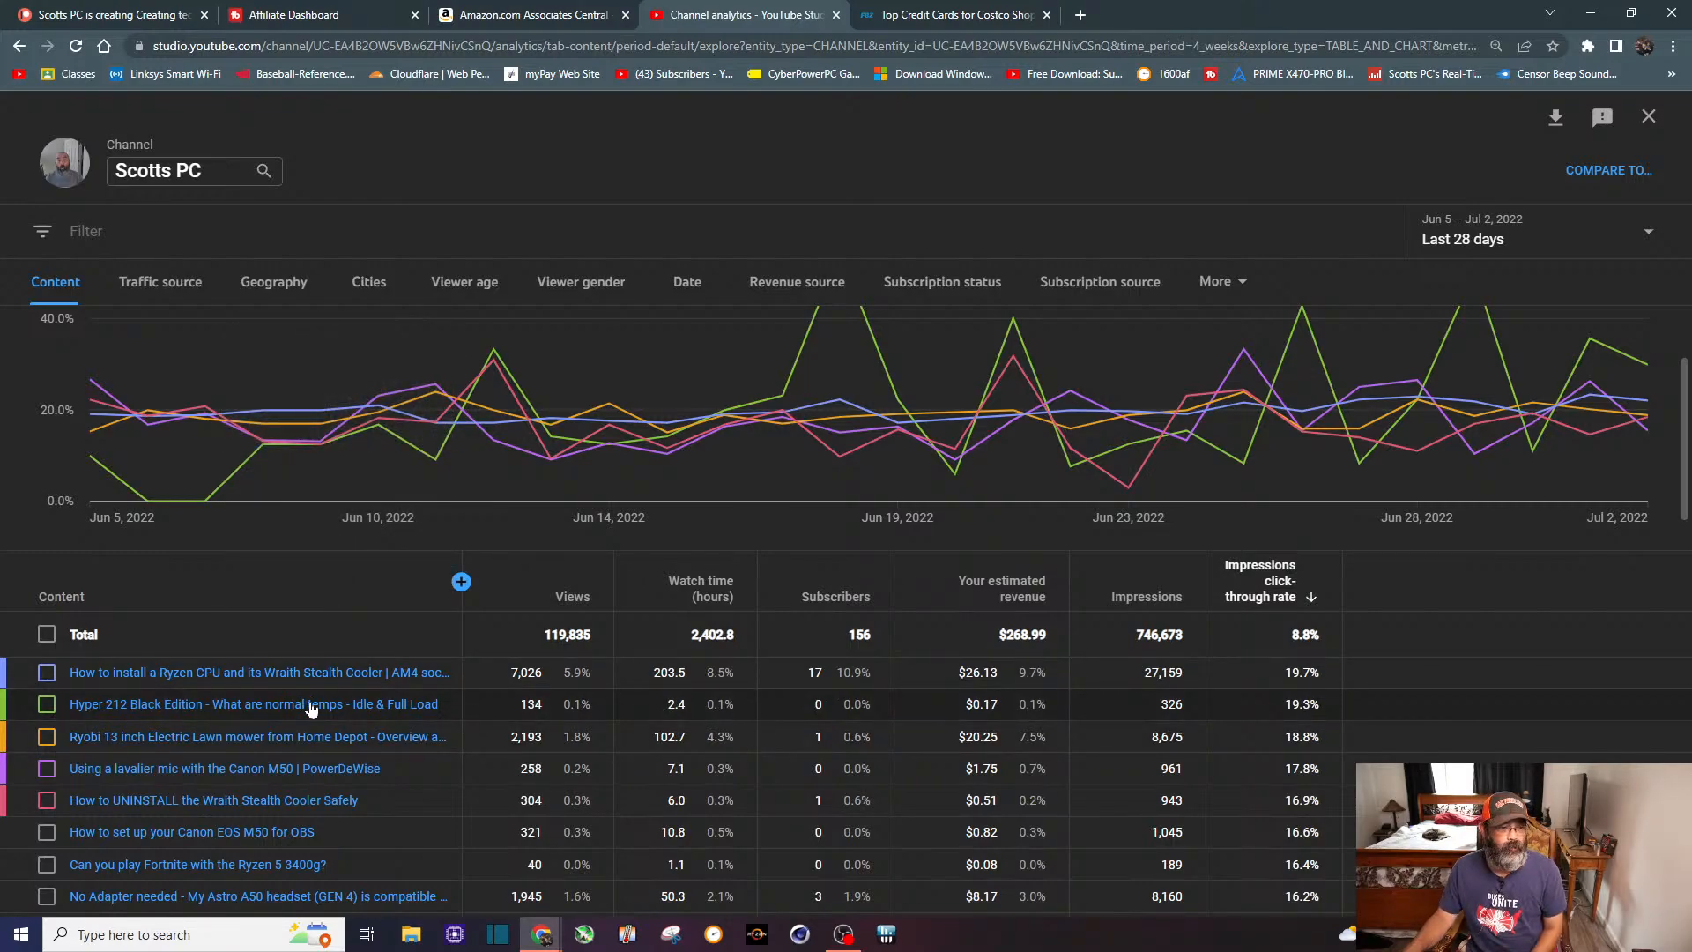
mouse_move(302, 743)
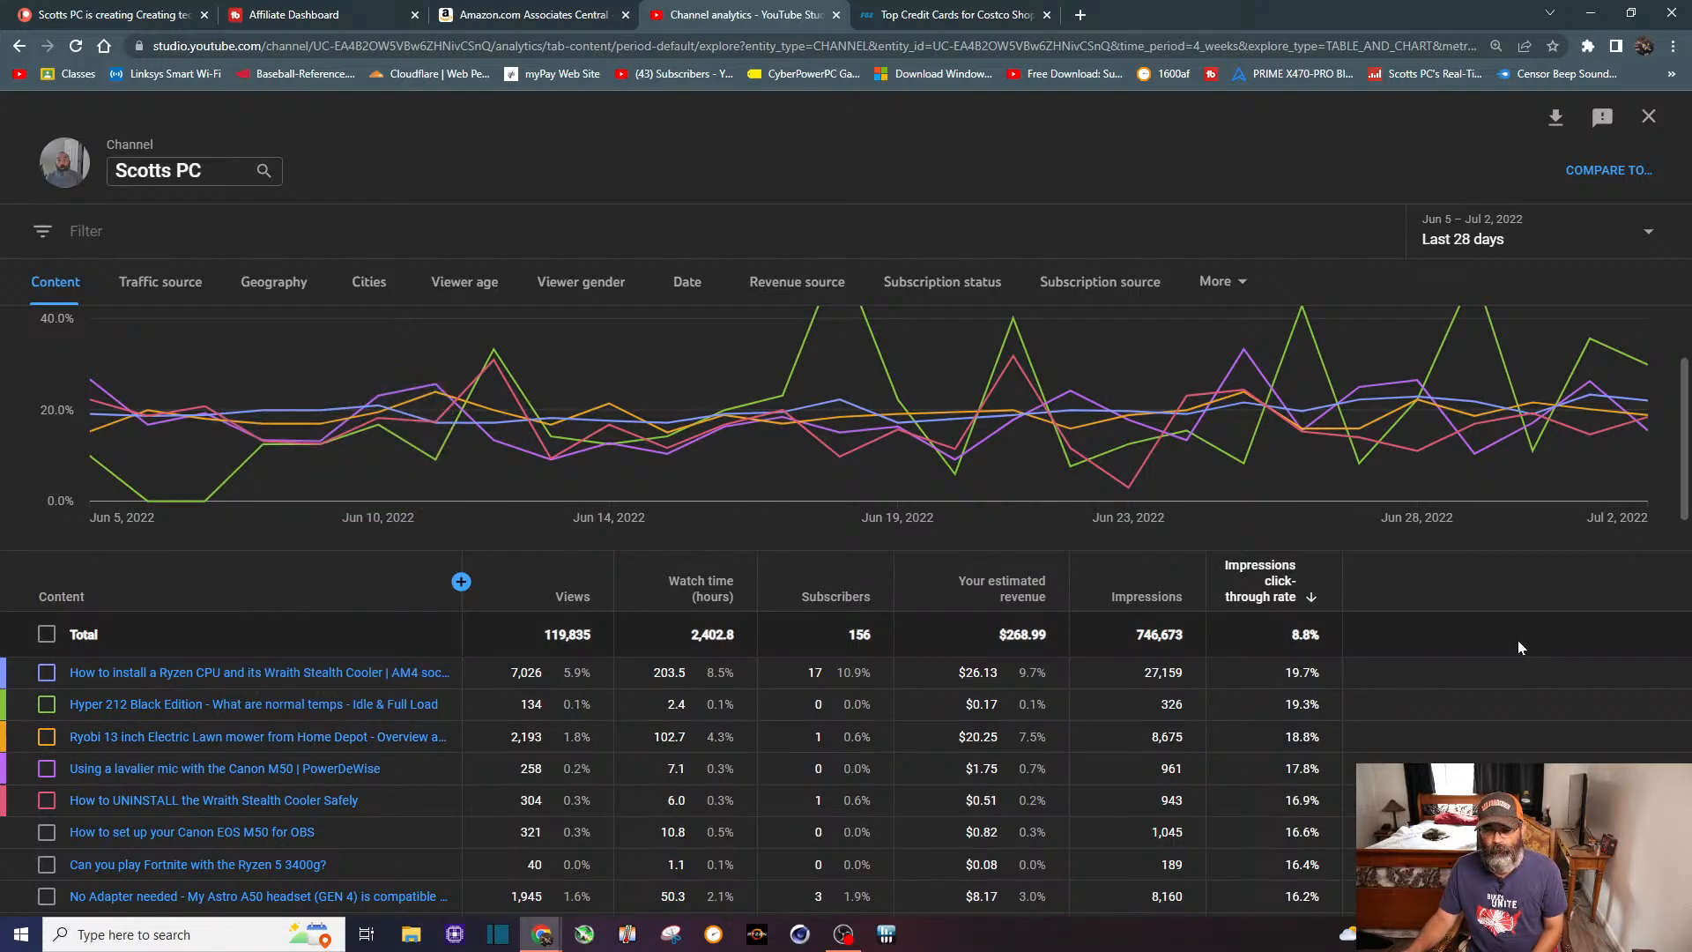
scroll(1518, 640, down, 2)
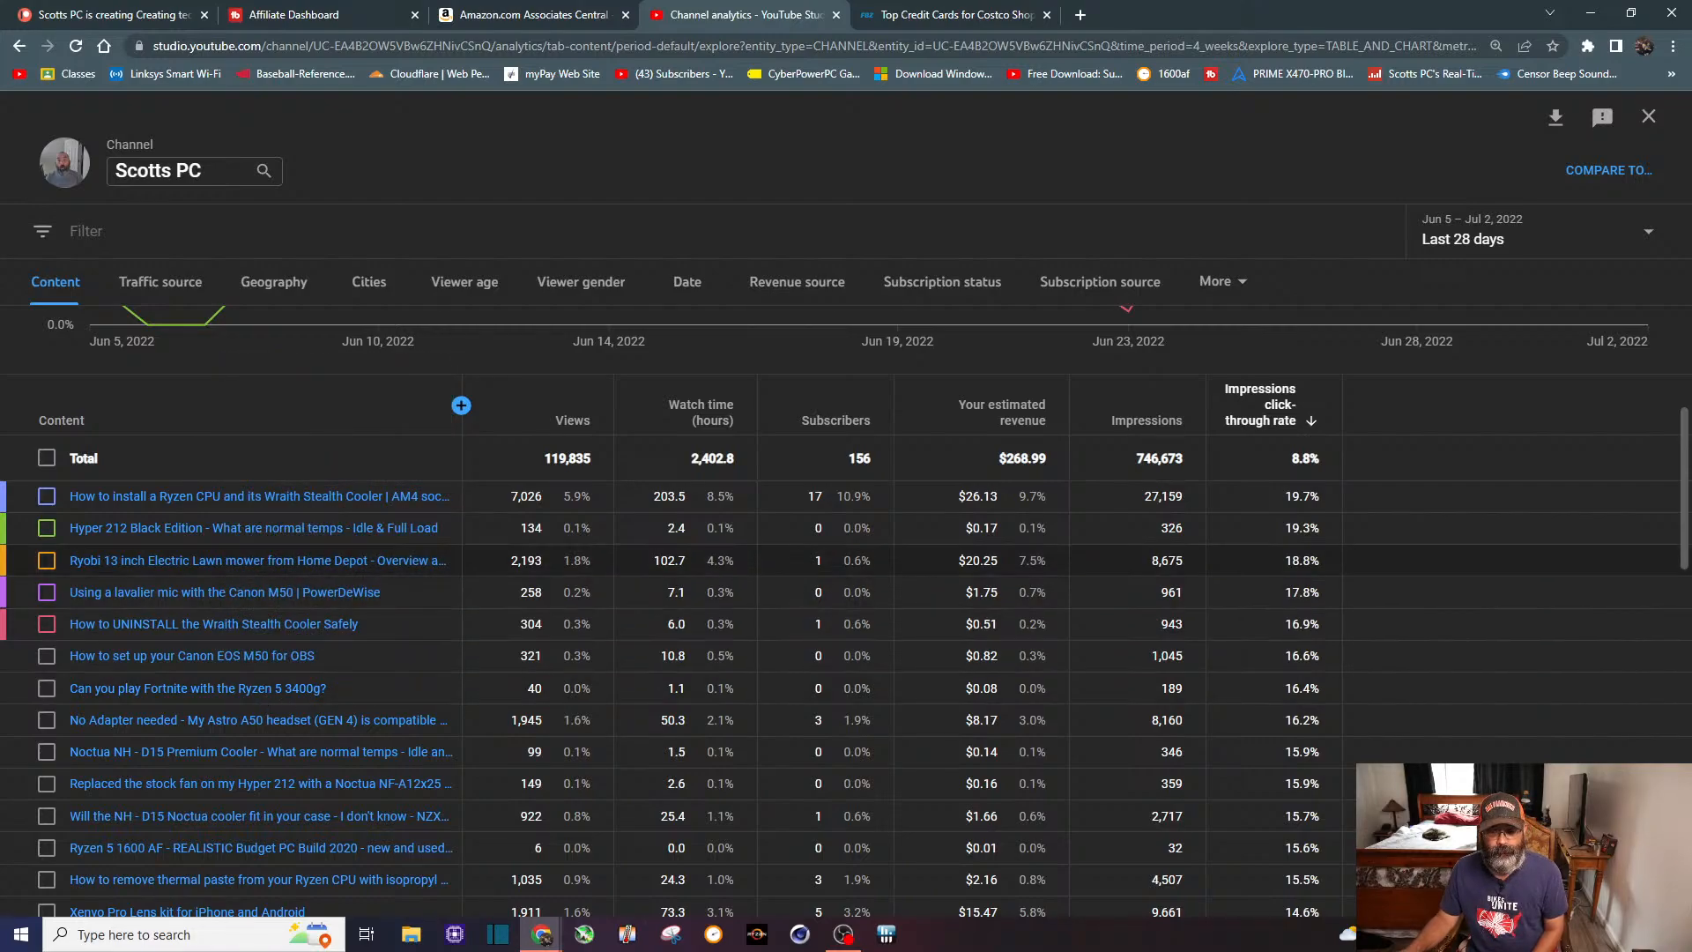
Step: Sort the 28-day content report by subscribers and examine which videos brought in the most
mouse_move(842, 425)
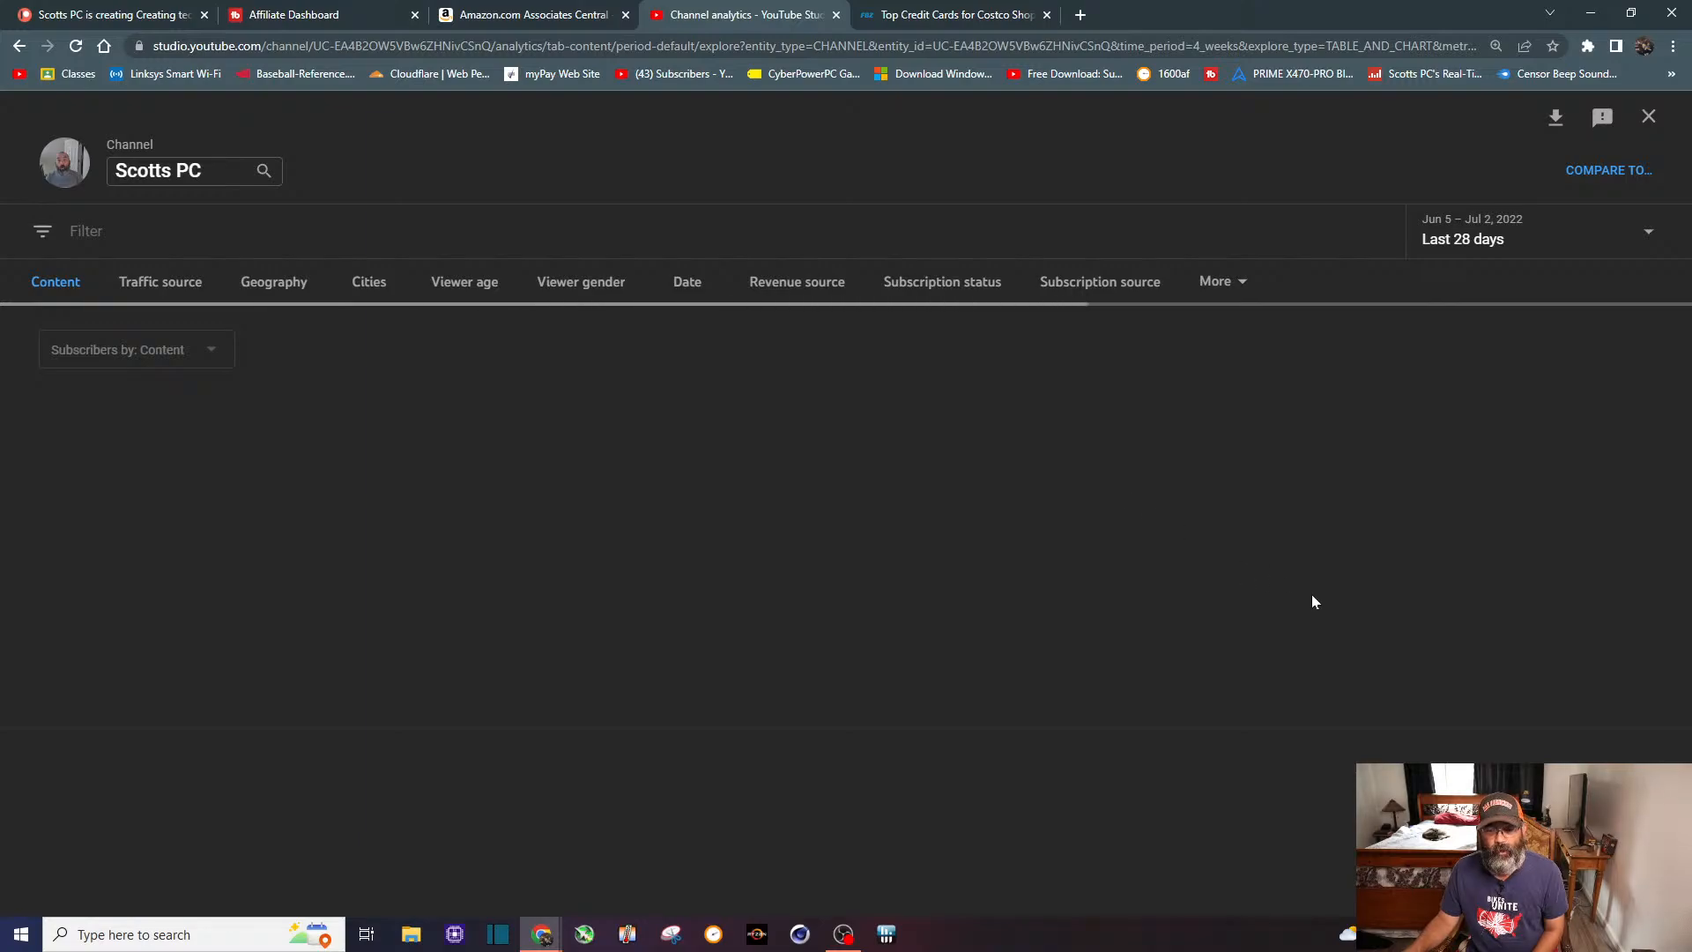
scroll(1178, 602, down, 2)
scroll(1179, 607, down, 2)
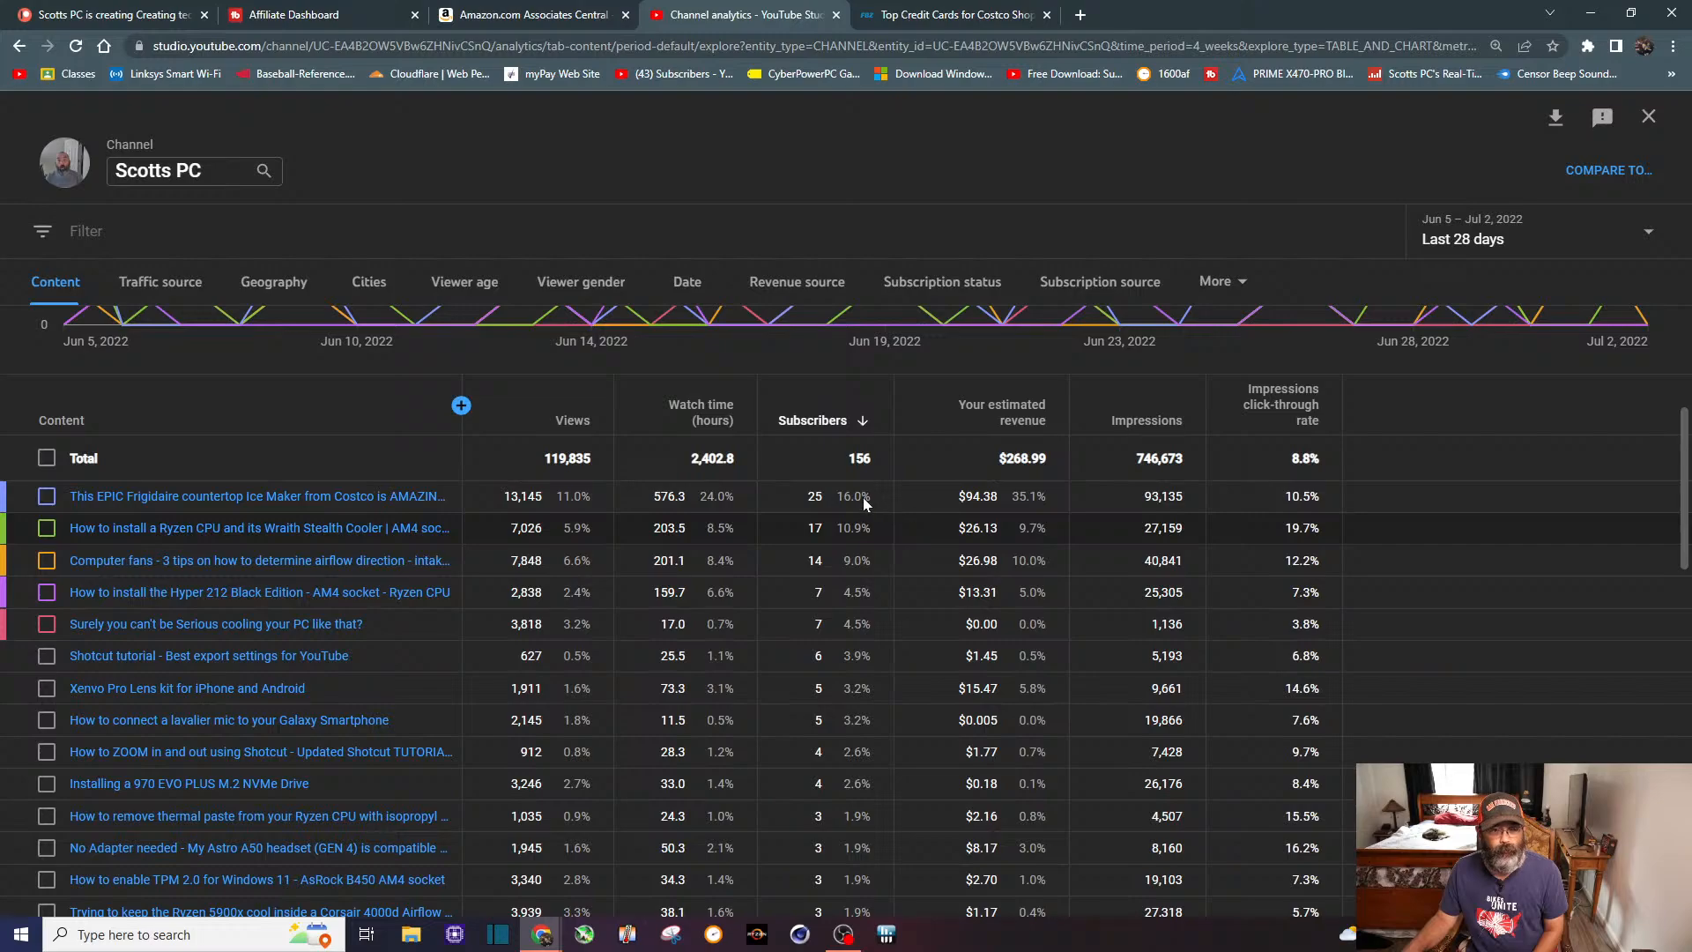
mouse_move(297, 504)
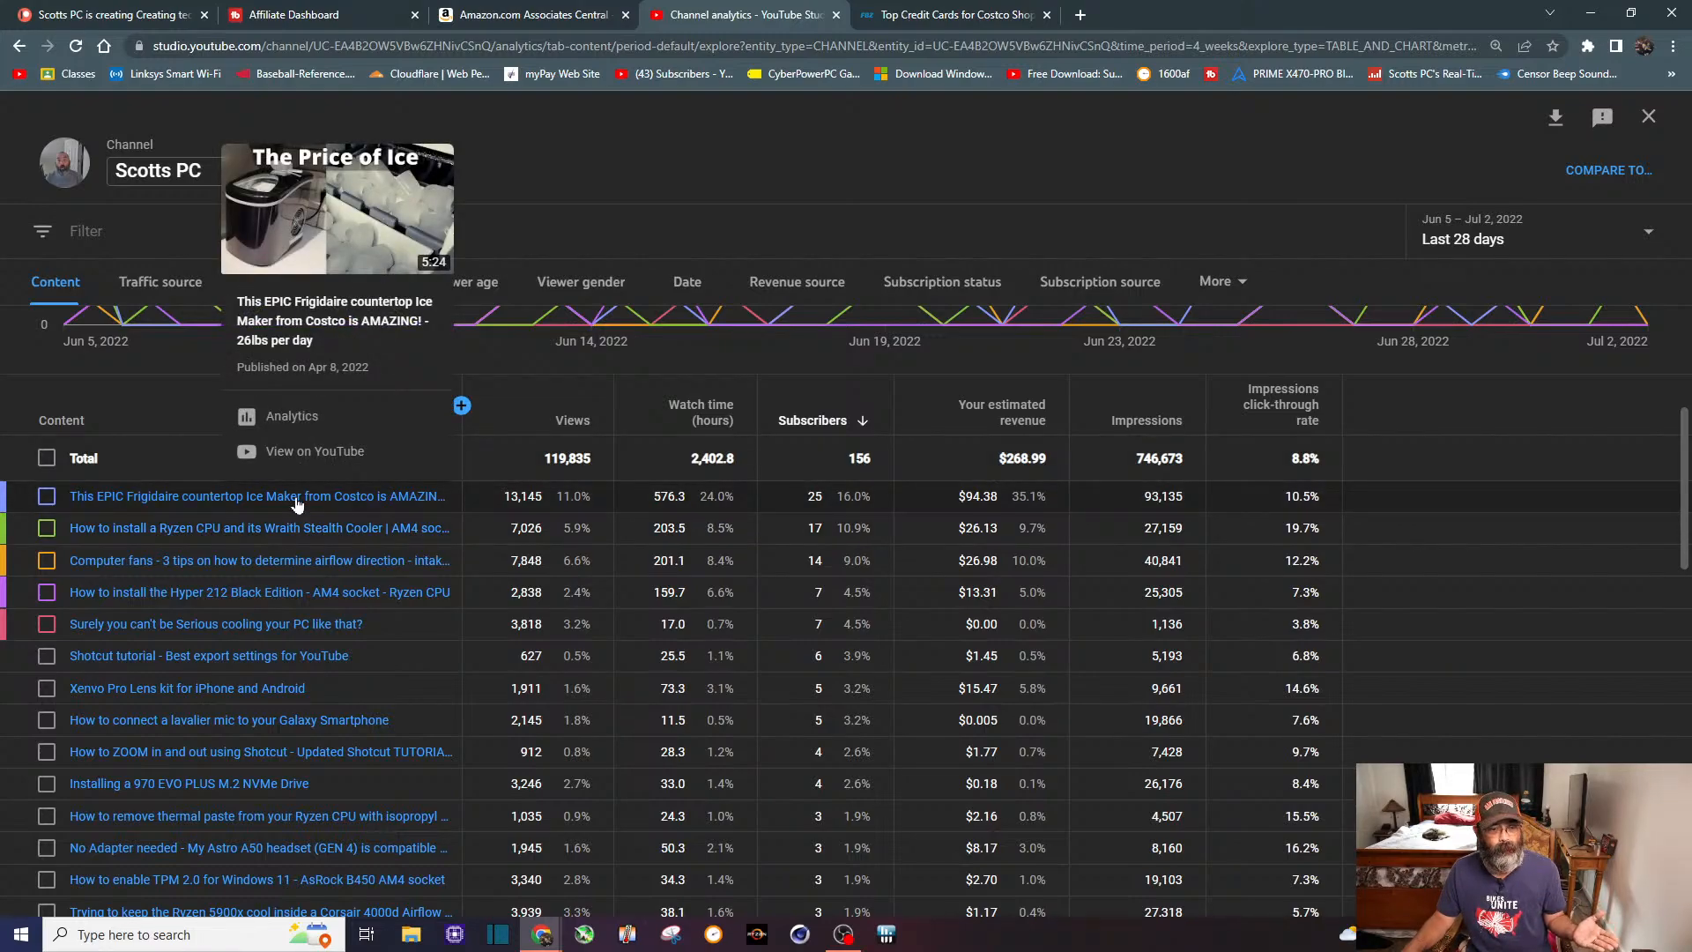
scroll(869, 530, down, 2)
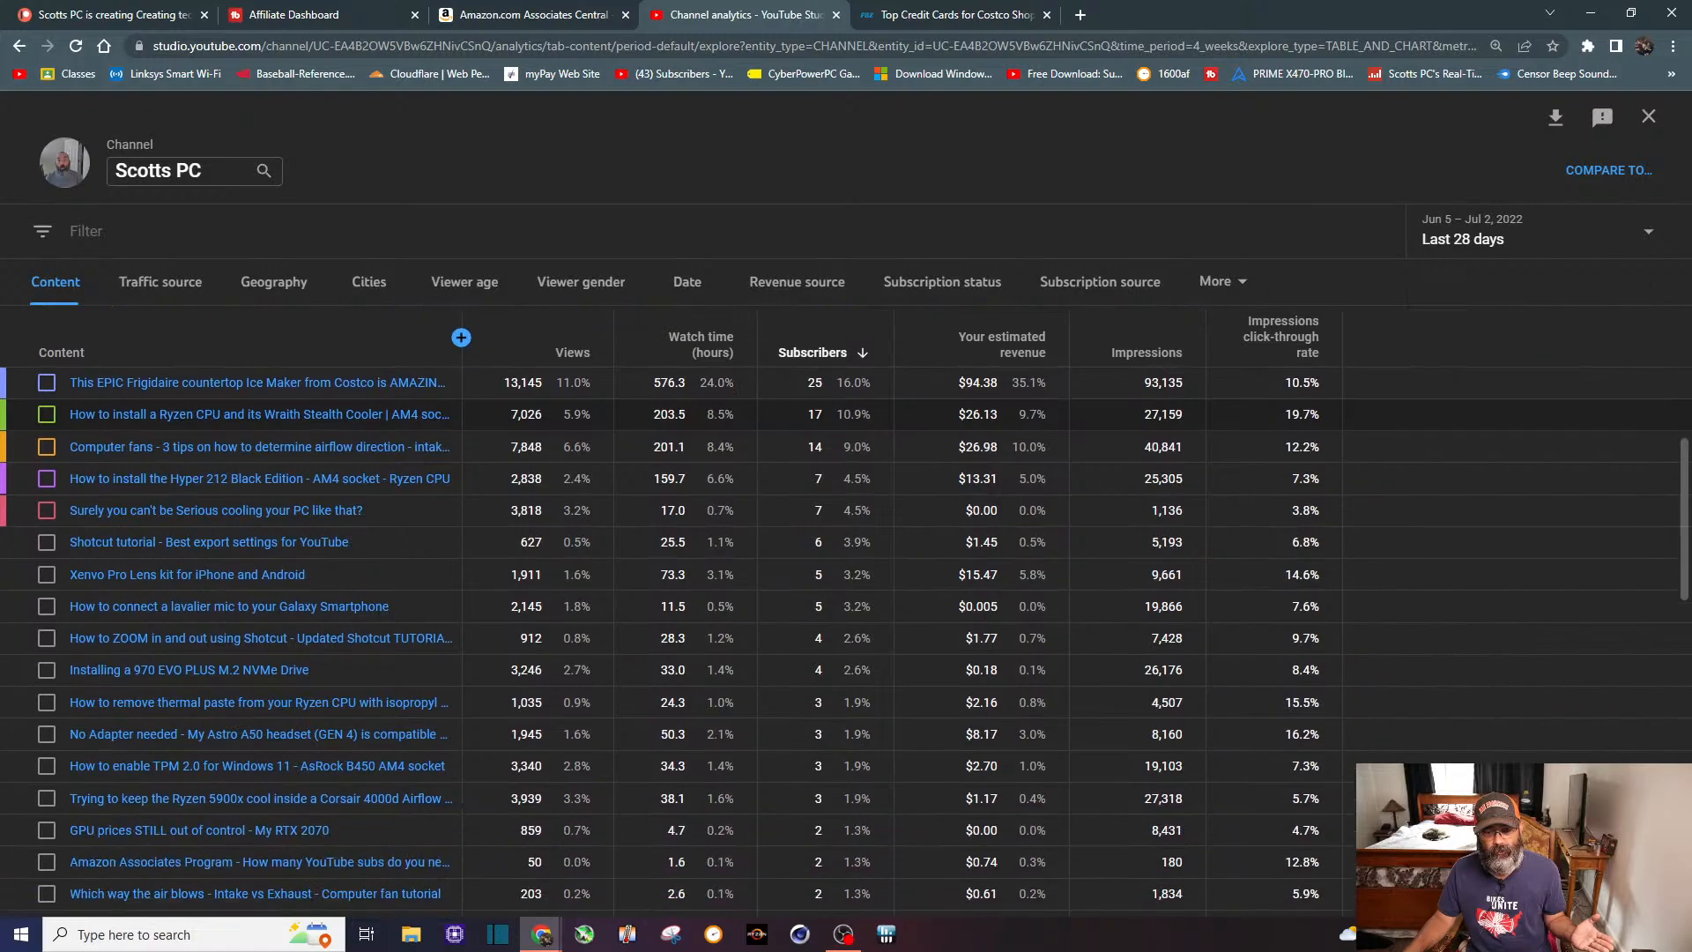
scroll(869, 531, down, 1)
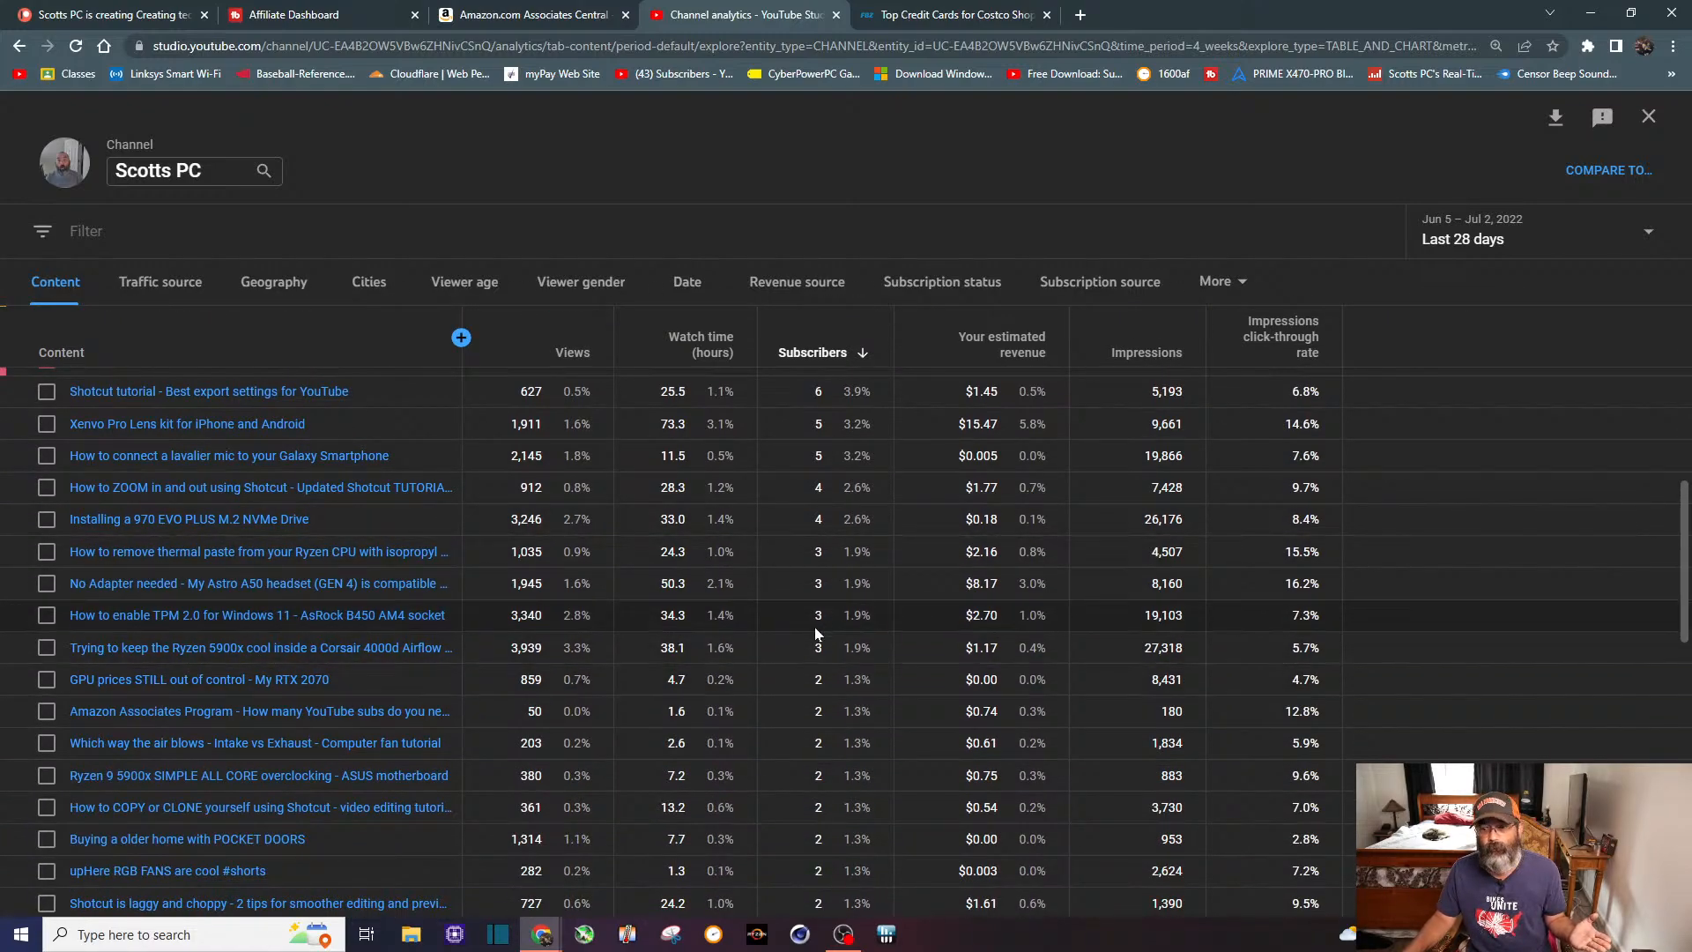
scroll(812, 628, up, 5)
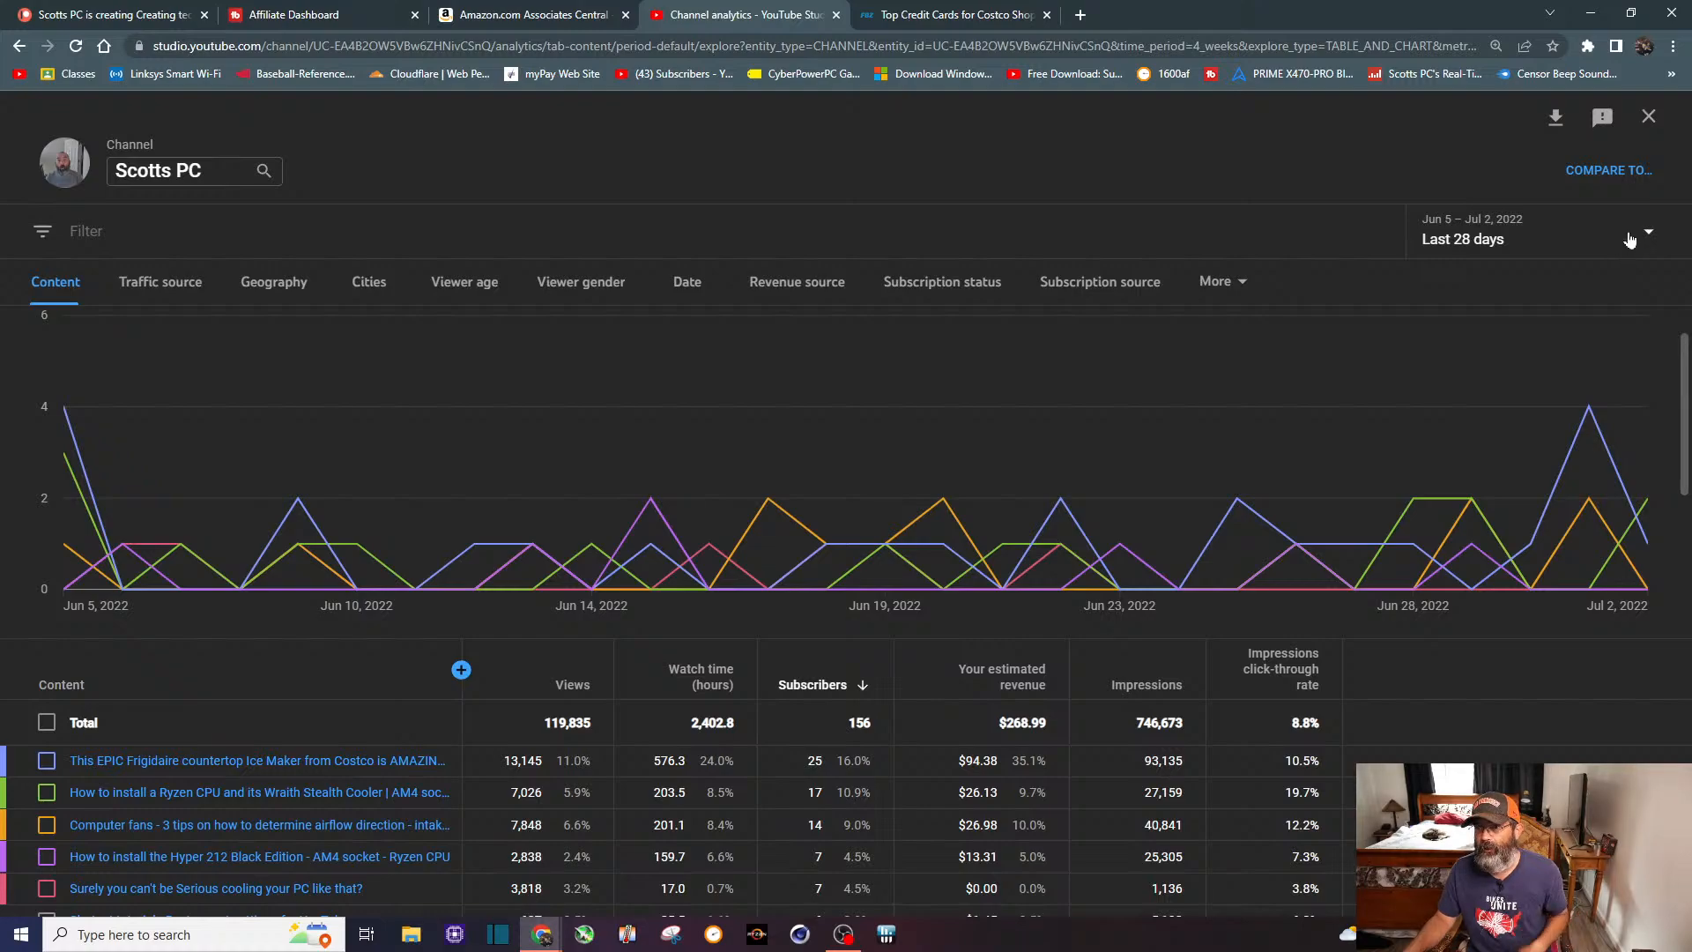
Step: Set the report period to 2021, examine the subscribers and views per video, and close the advanced report
click(1630, 238)
click(1459, 421)
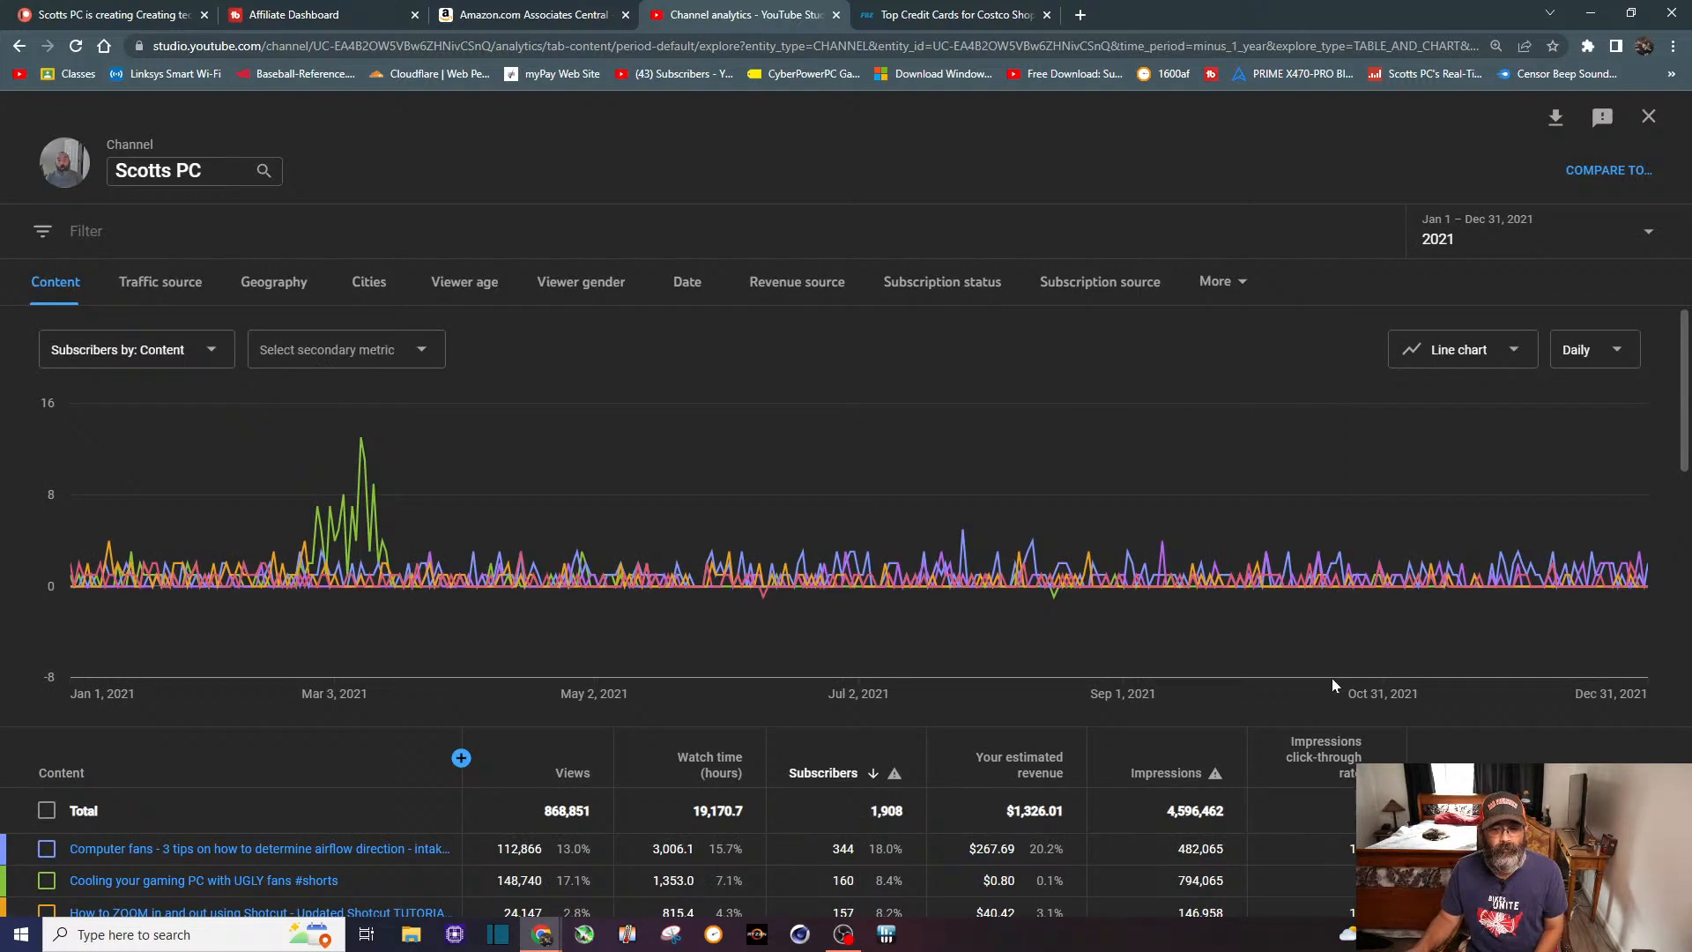
scroll(1329, 683, down, 2)
scroll(1329, 679, down, 2)
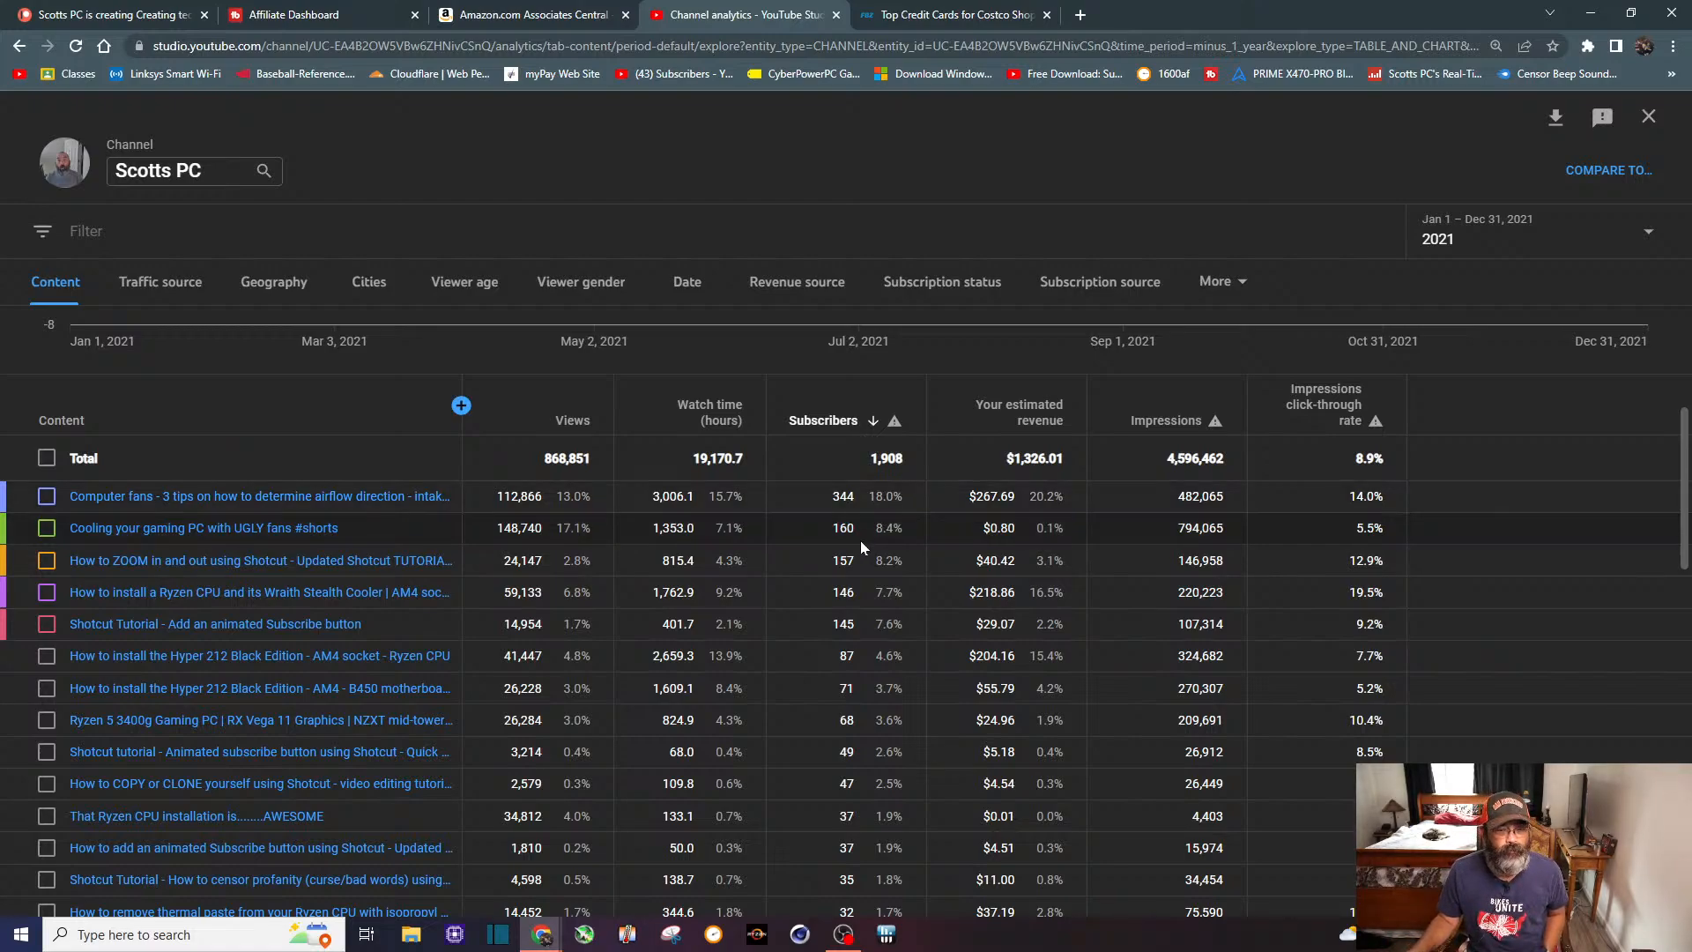
mouse_move(268, 537)
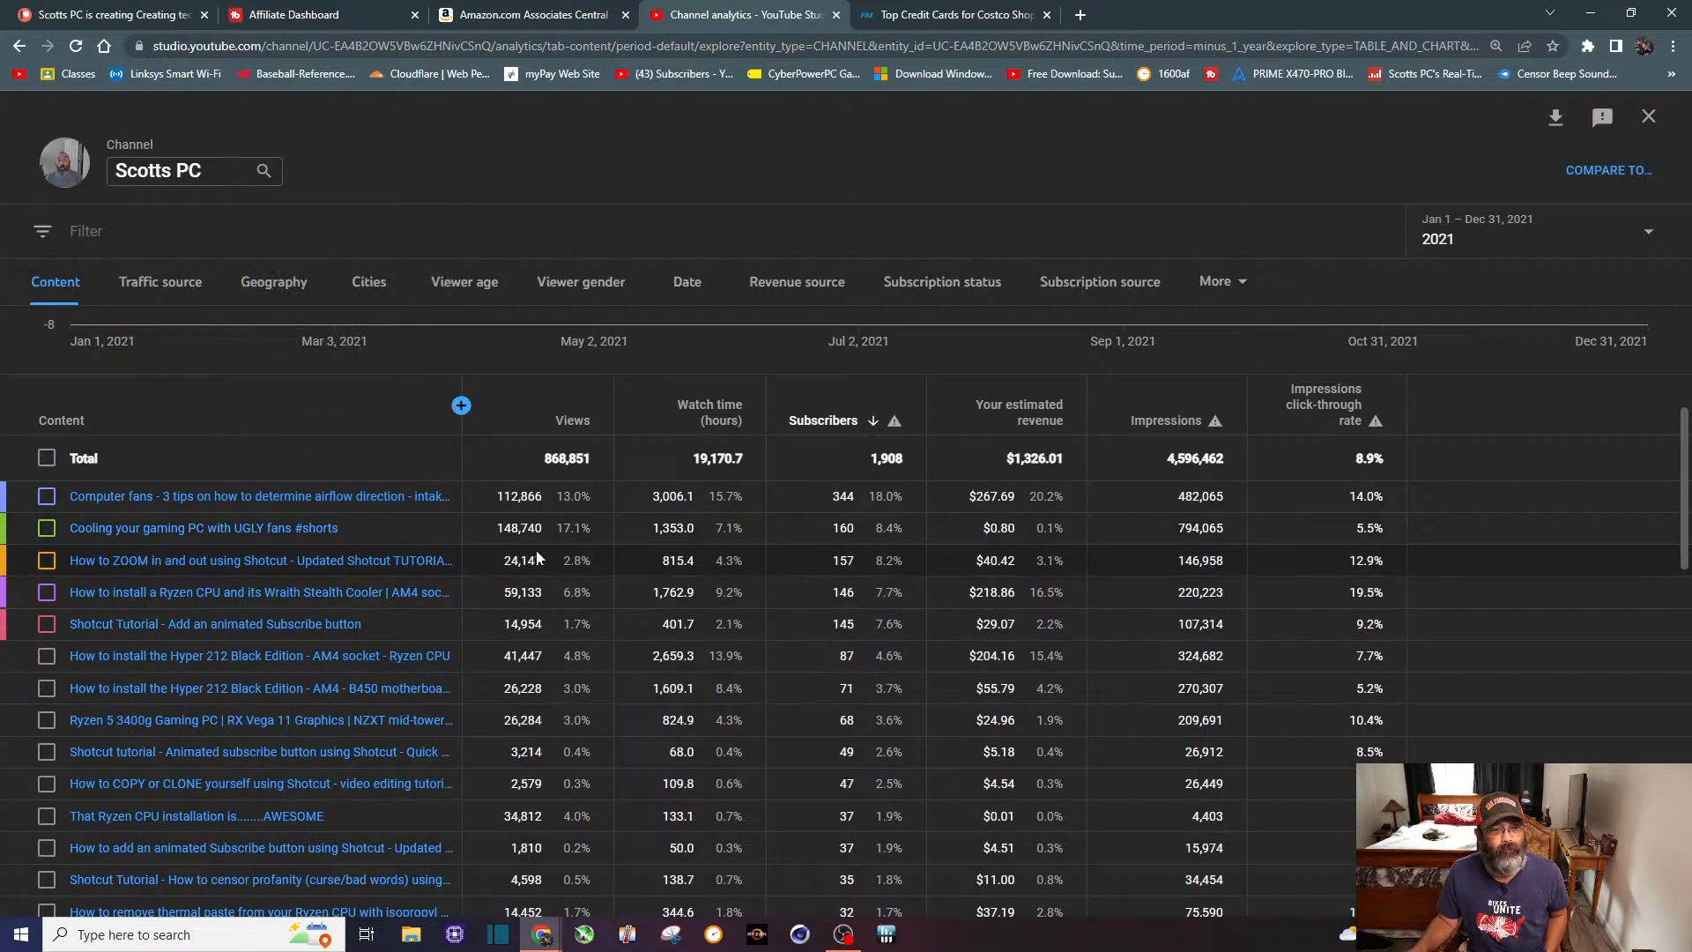
mouse_move(385, 559)
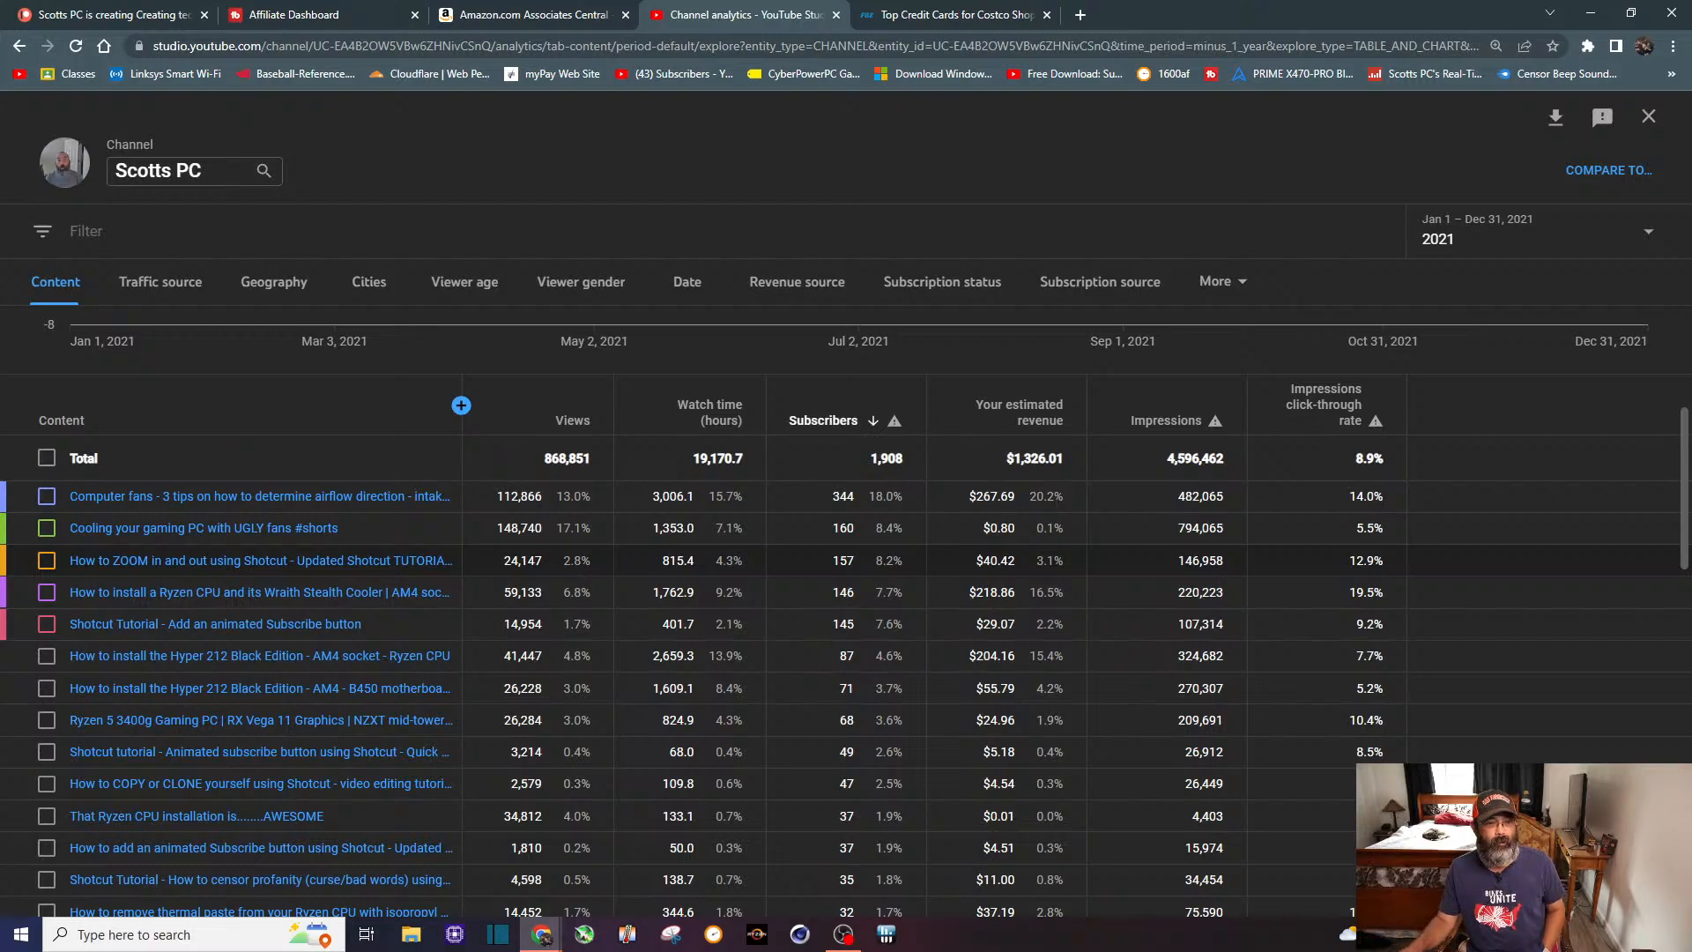
scroll(846, 562, up, 1)
scroll(1250, 357, up, 4)
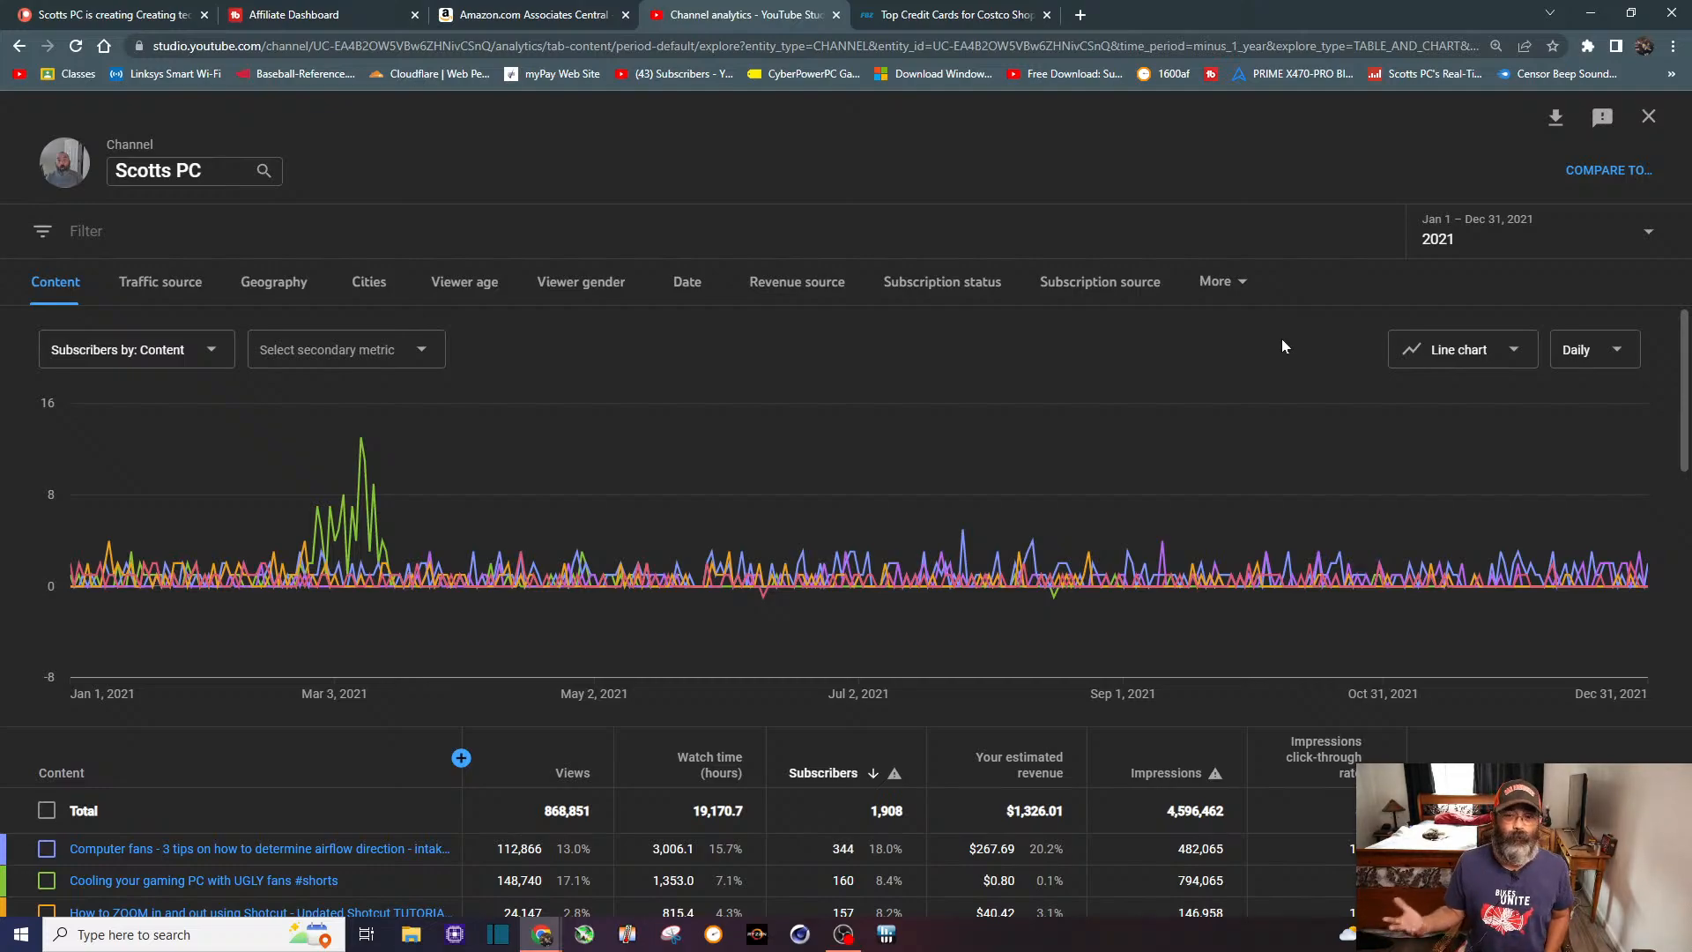
click(1647, 118)
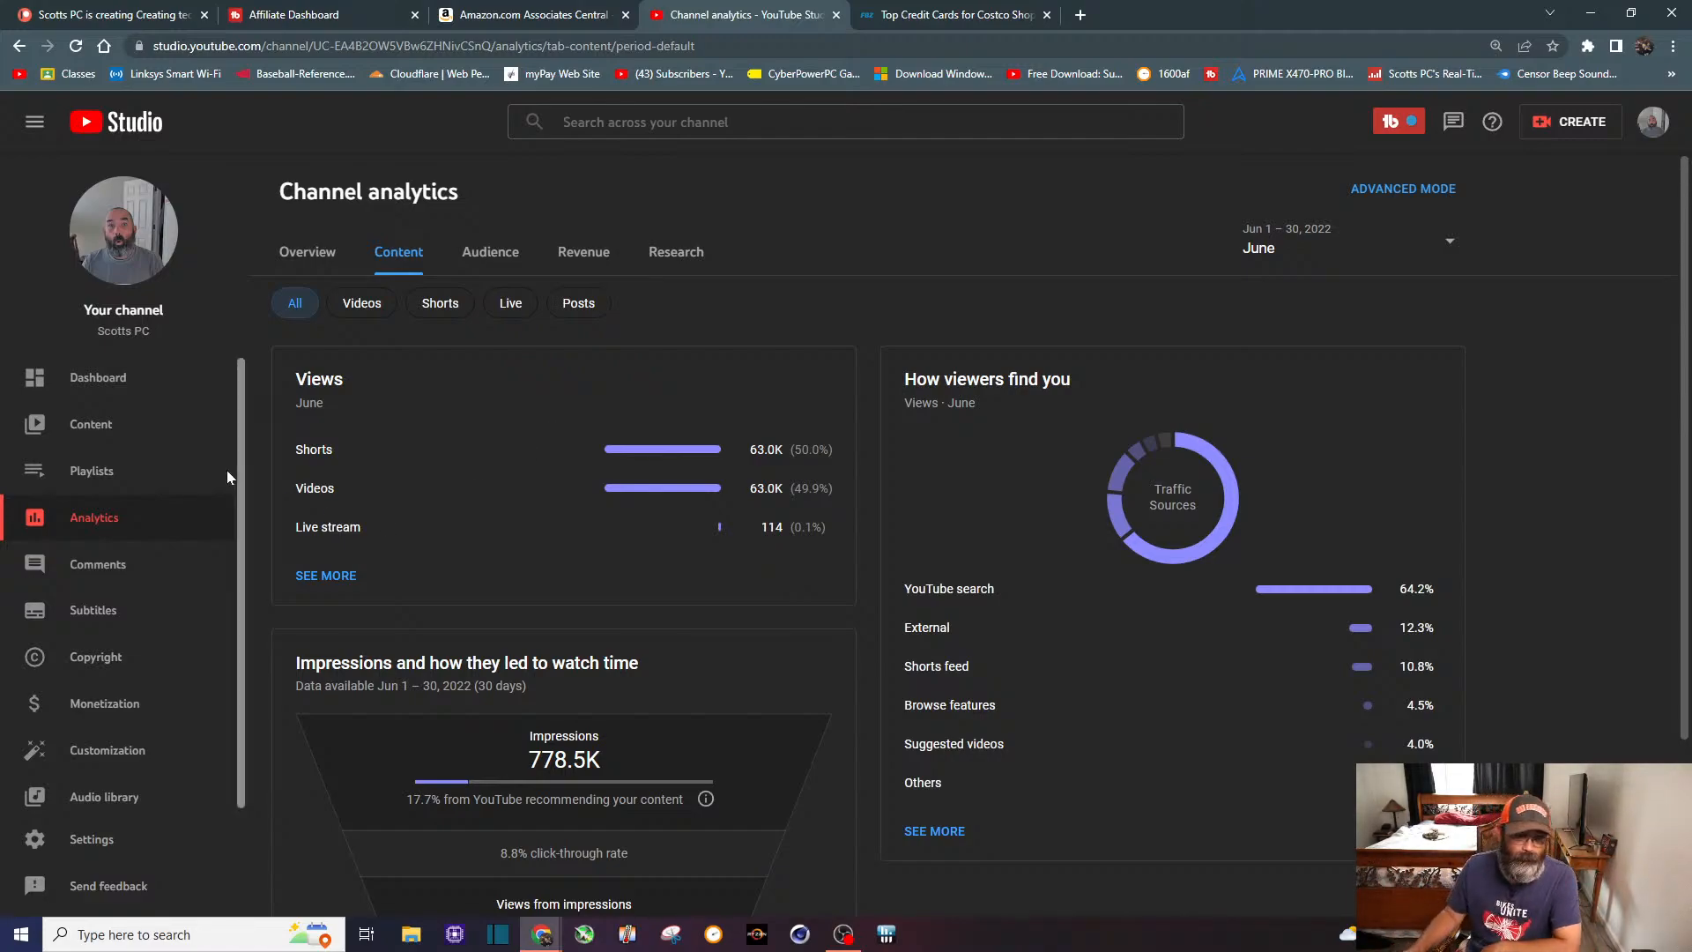
Step: Go back to the channel dashboard and open the channel analytics overview from there
click(102, 440)
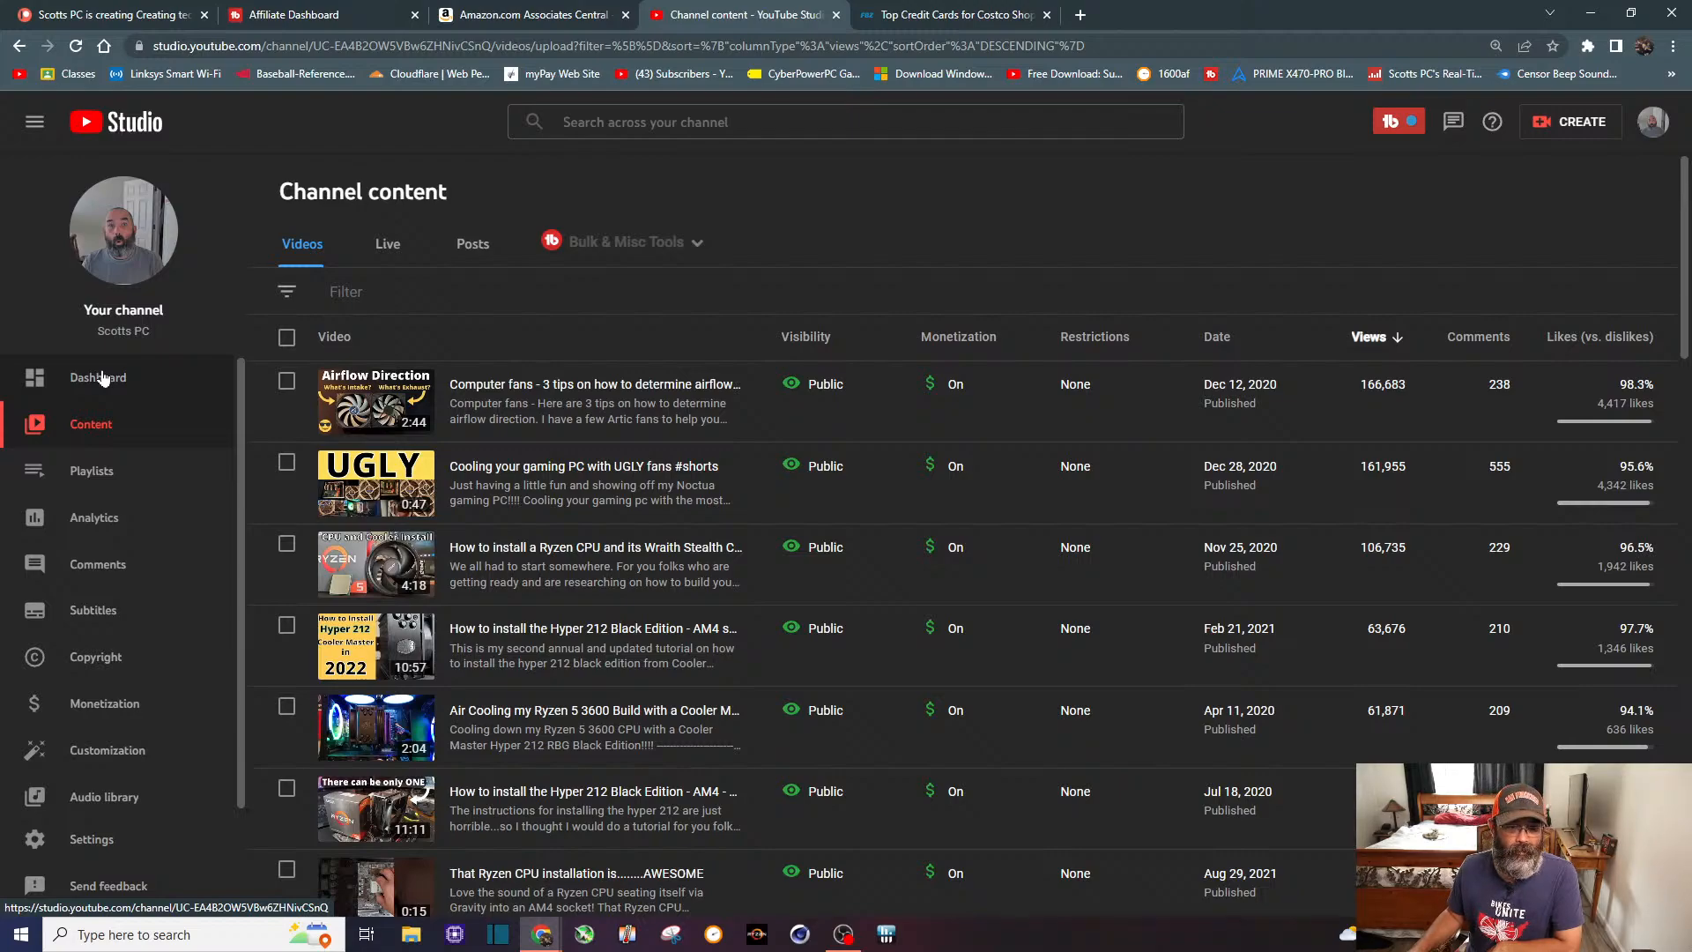
click(101, 378)
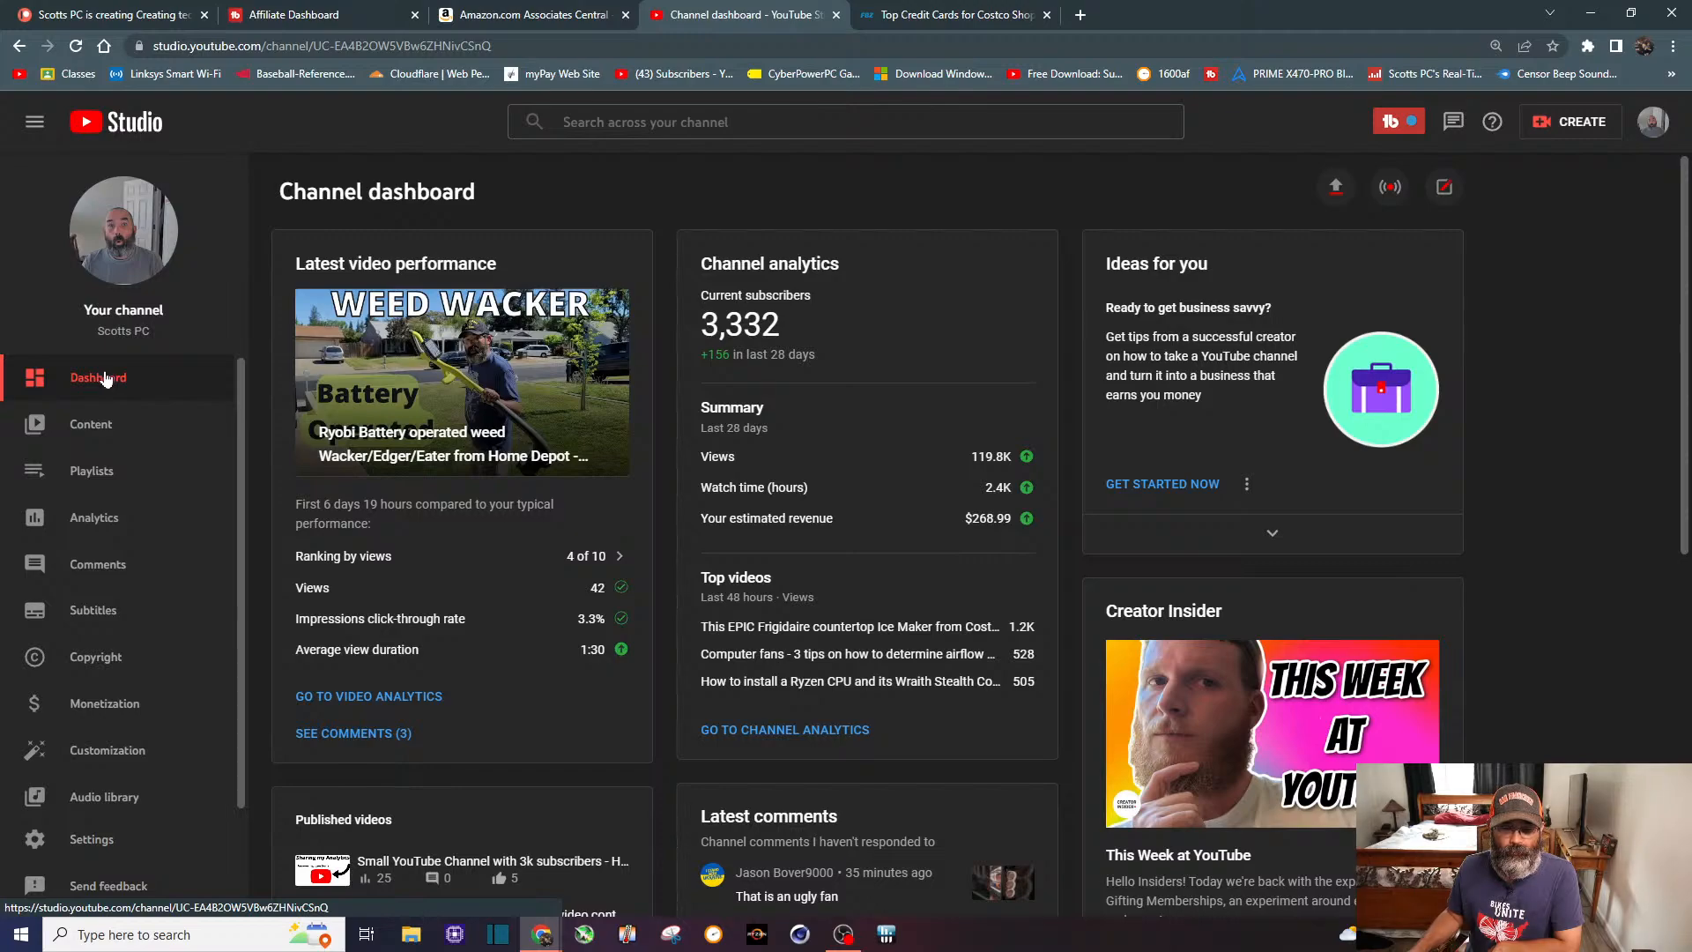
scroll(678, 617, down, 2)
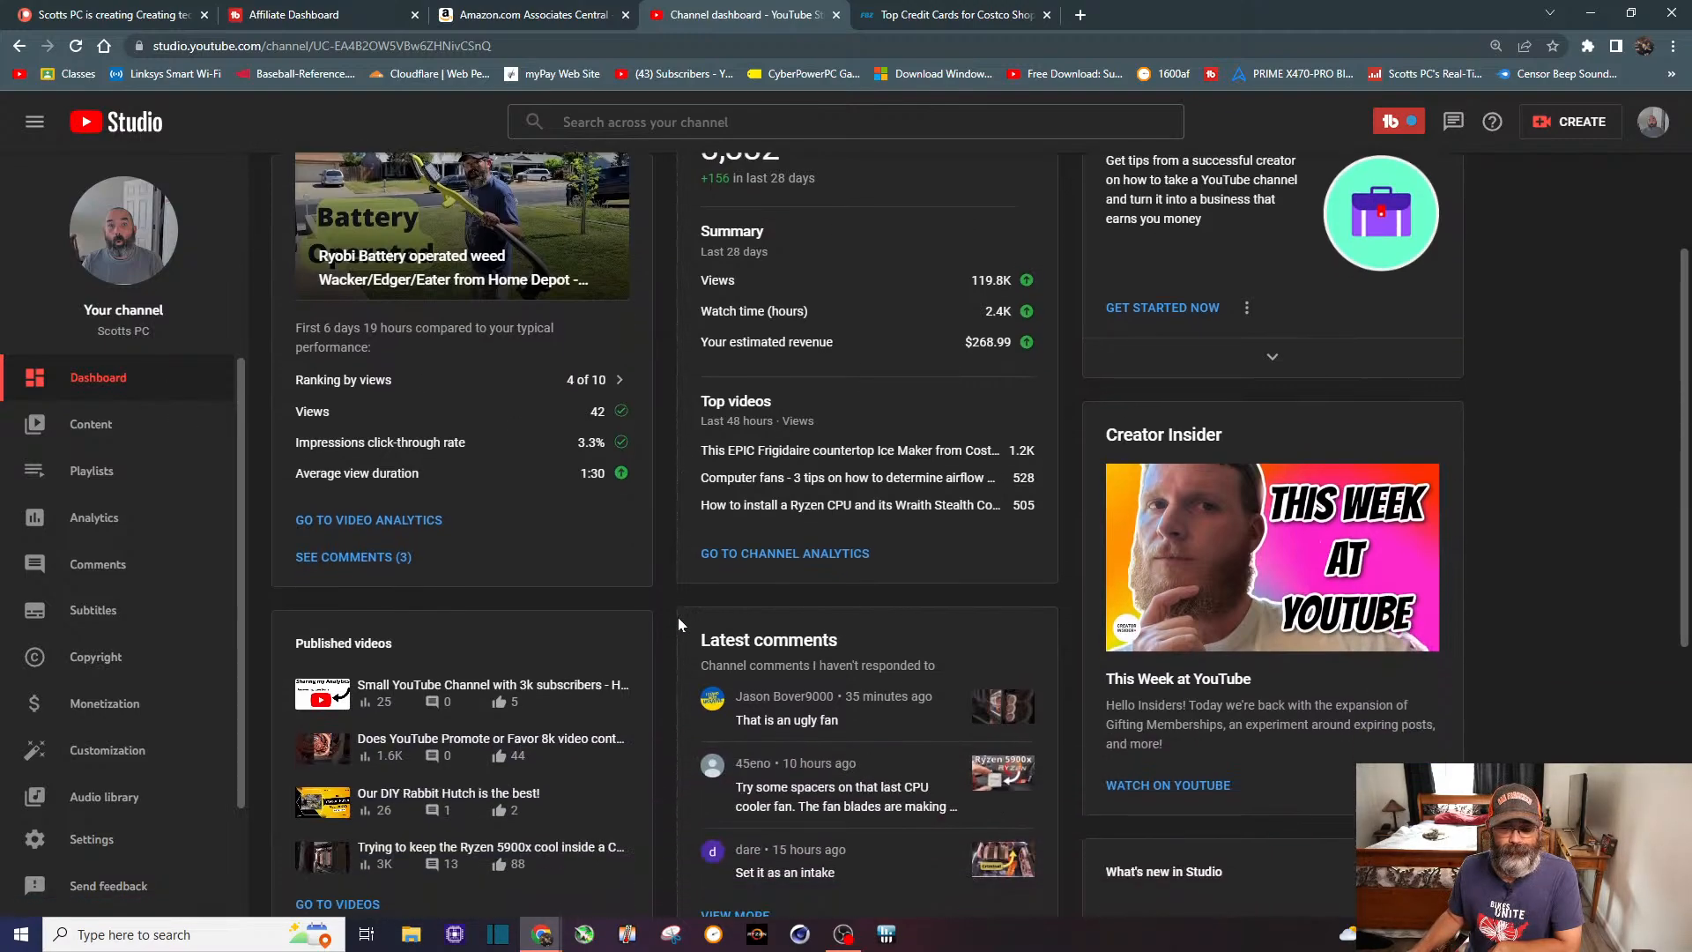
click(741, 555)
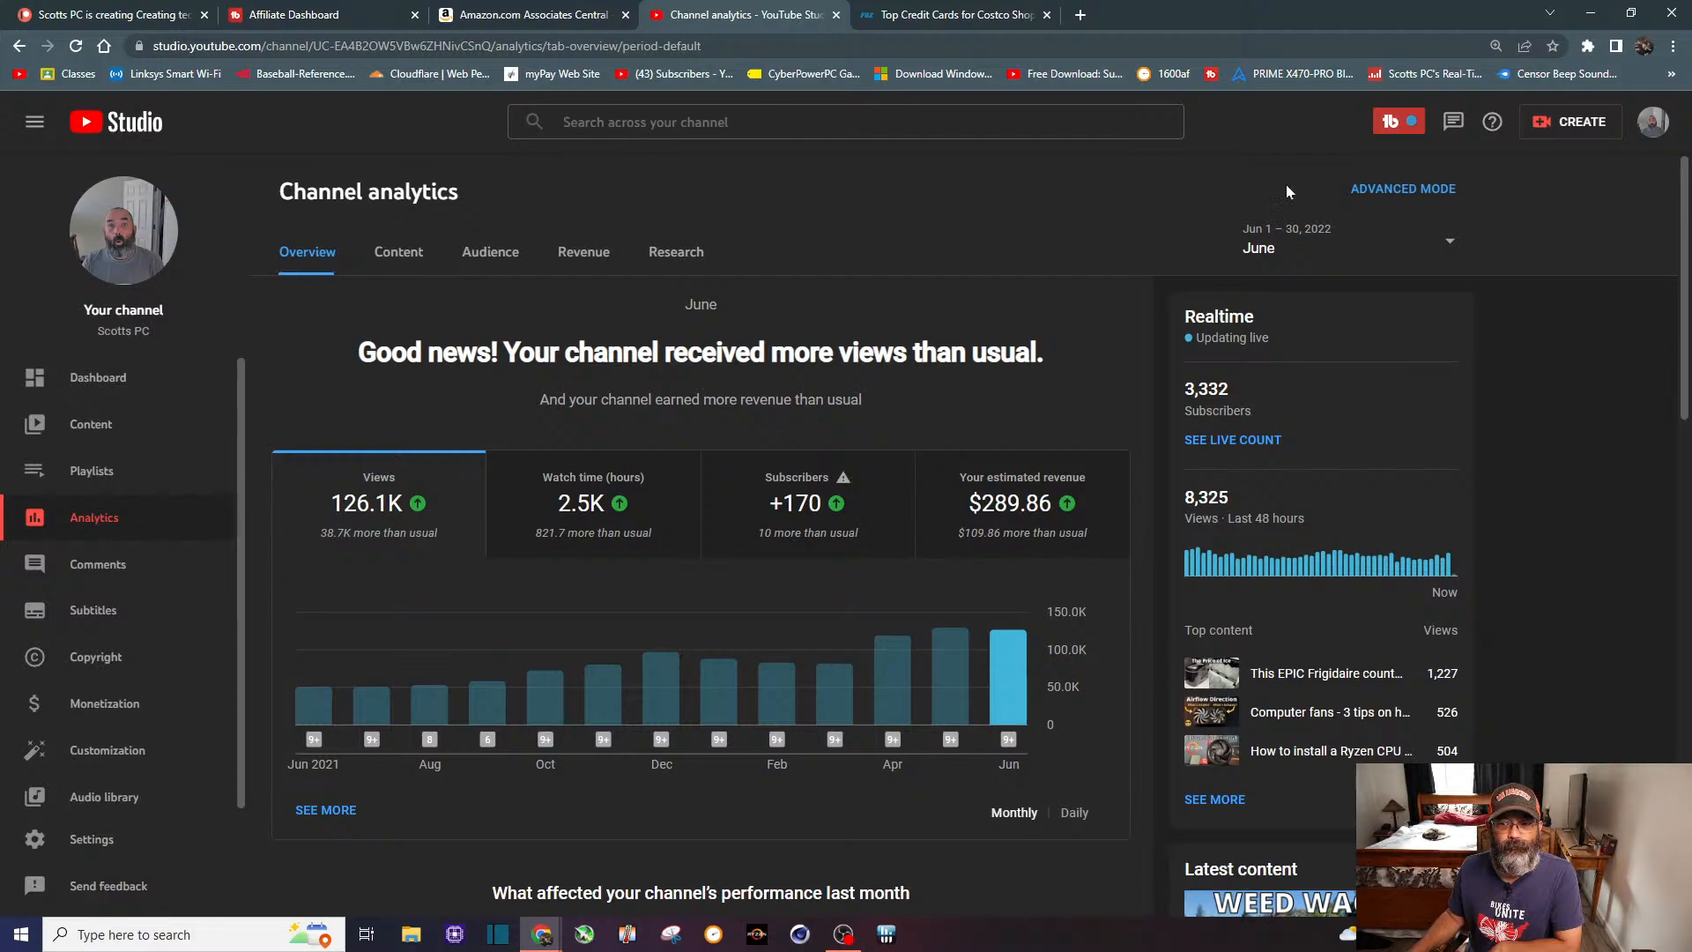
Step: Open the advanced report for the last 28 days and add the Subscribers gained metric to the content table
click(1401, 188)
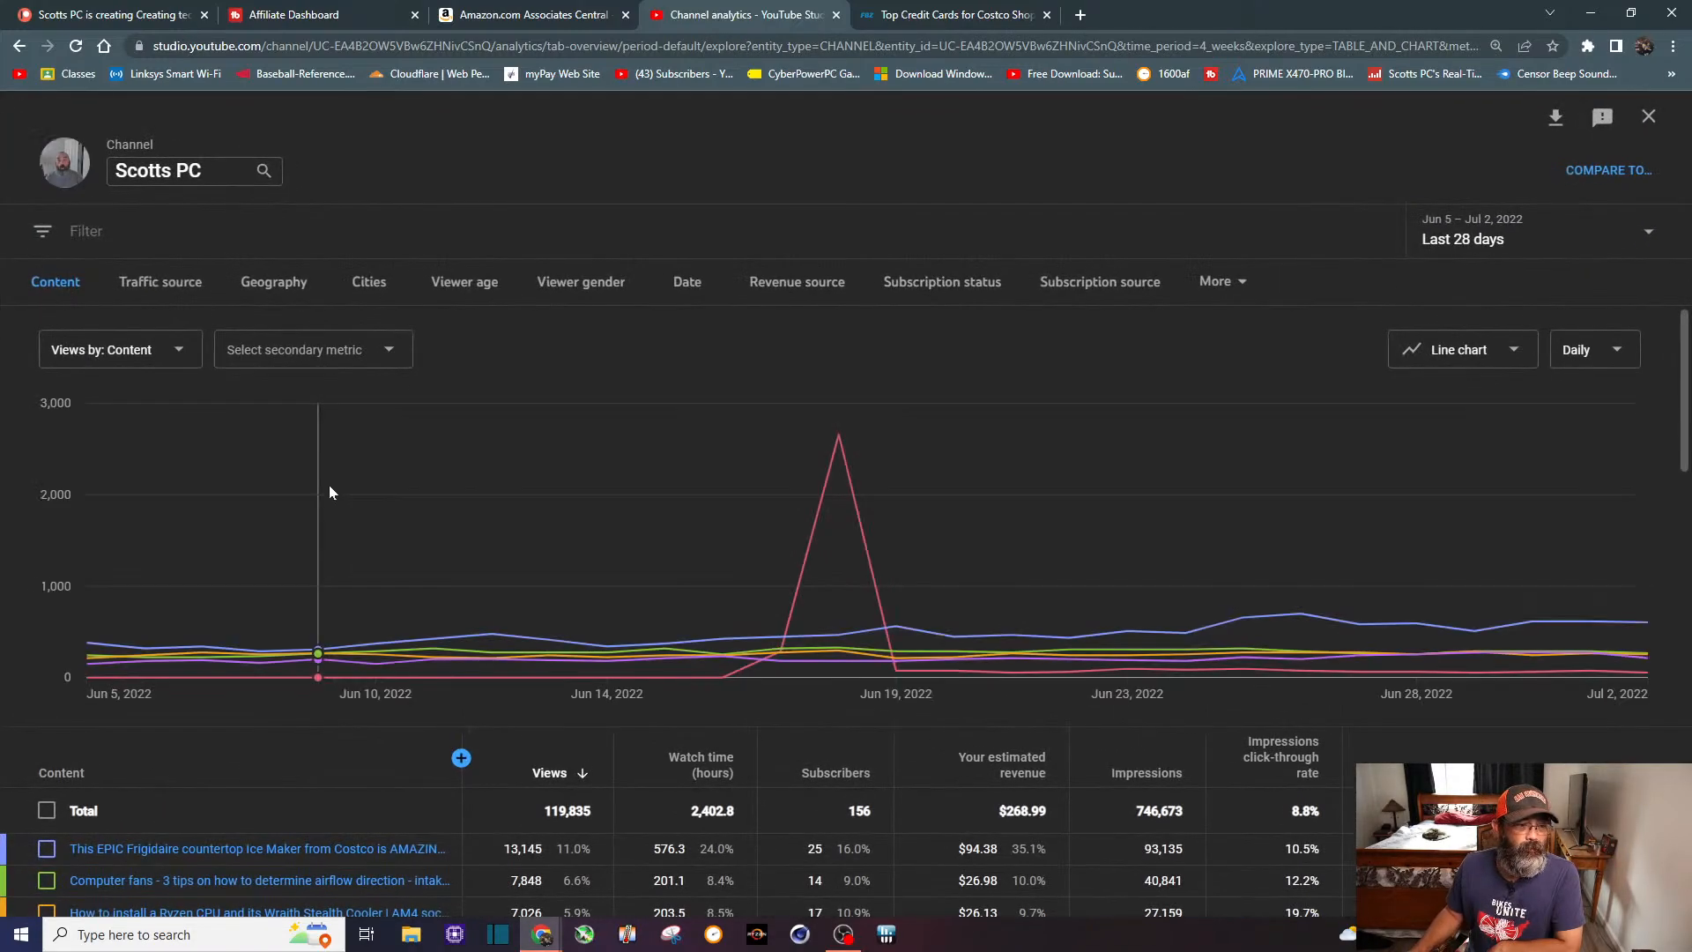
scroll(254, 506, down, 1)
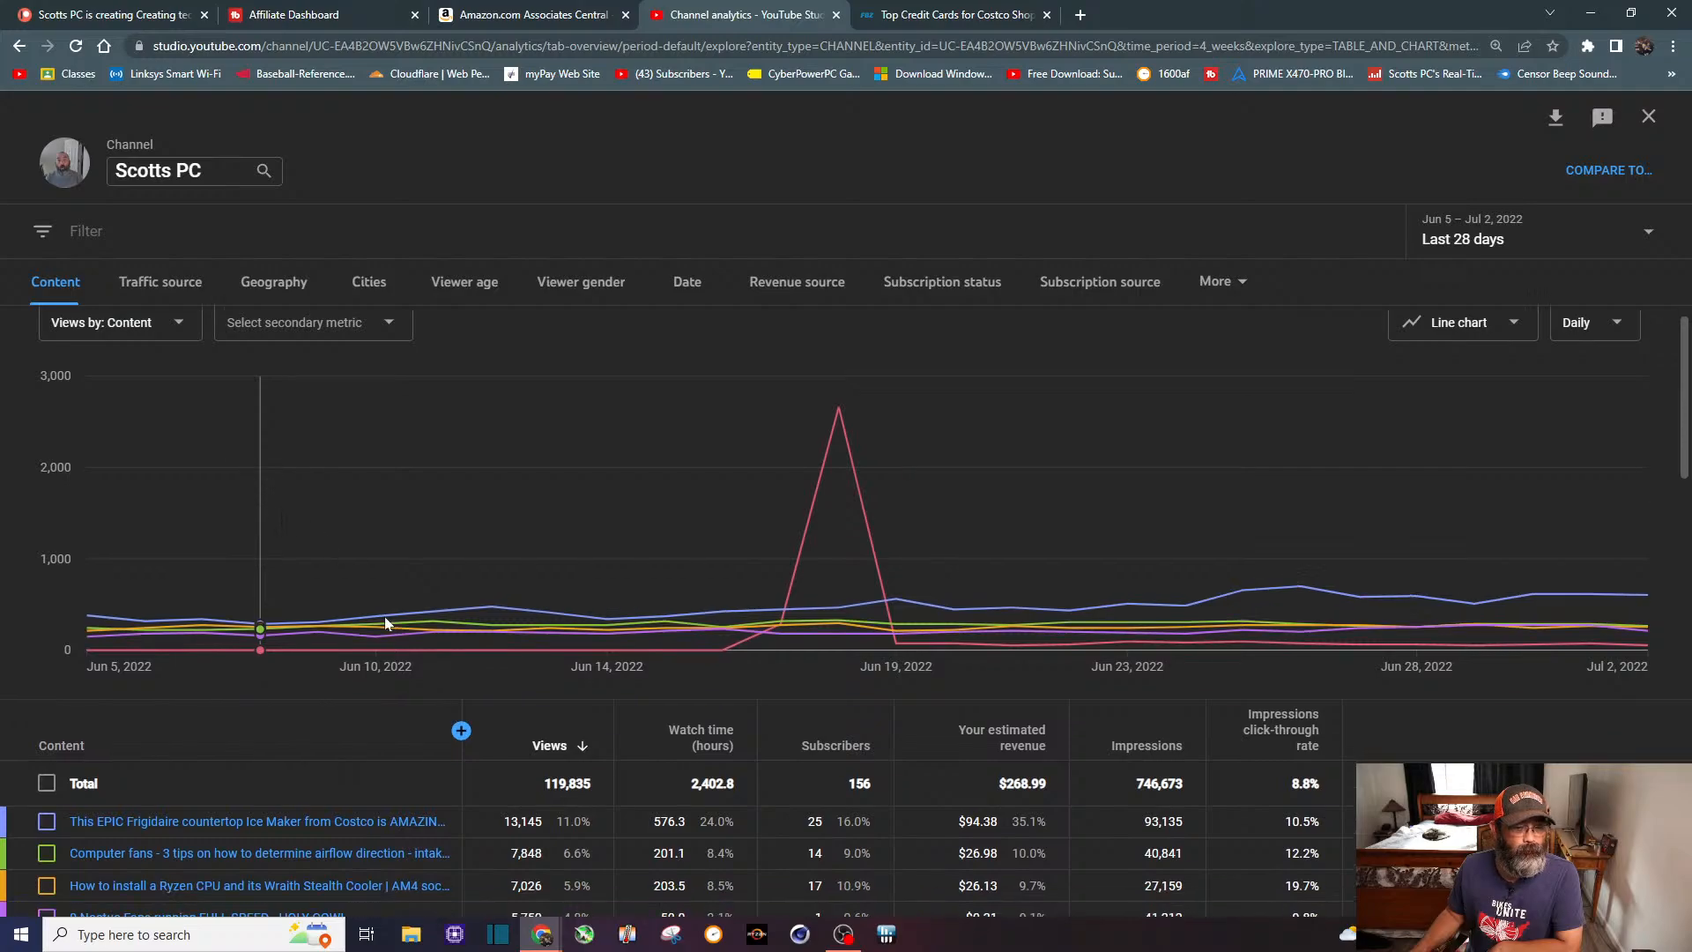
click(461, 731)
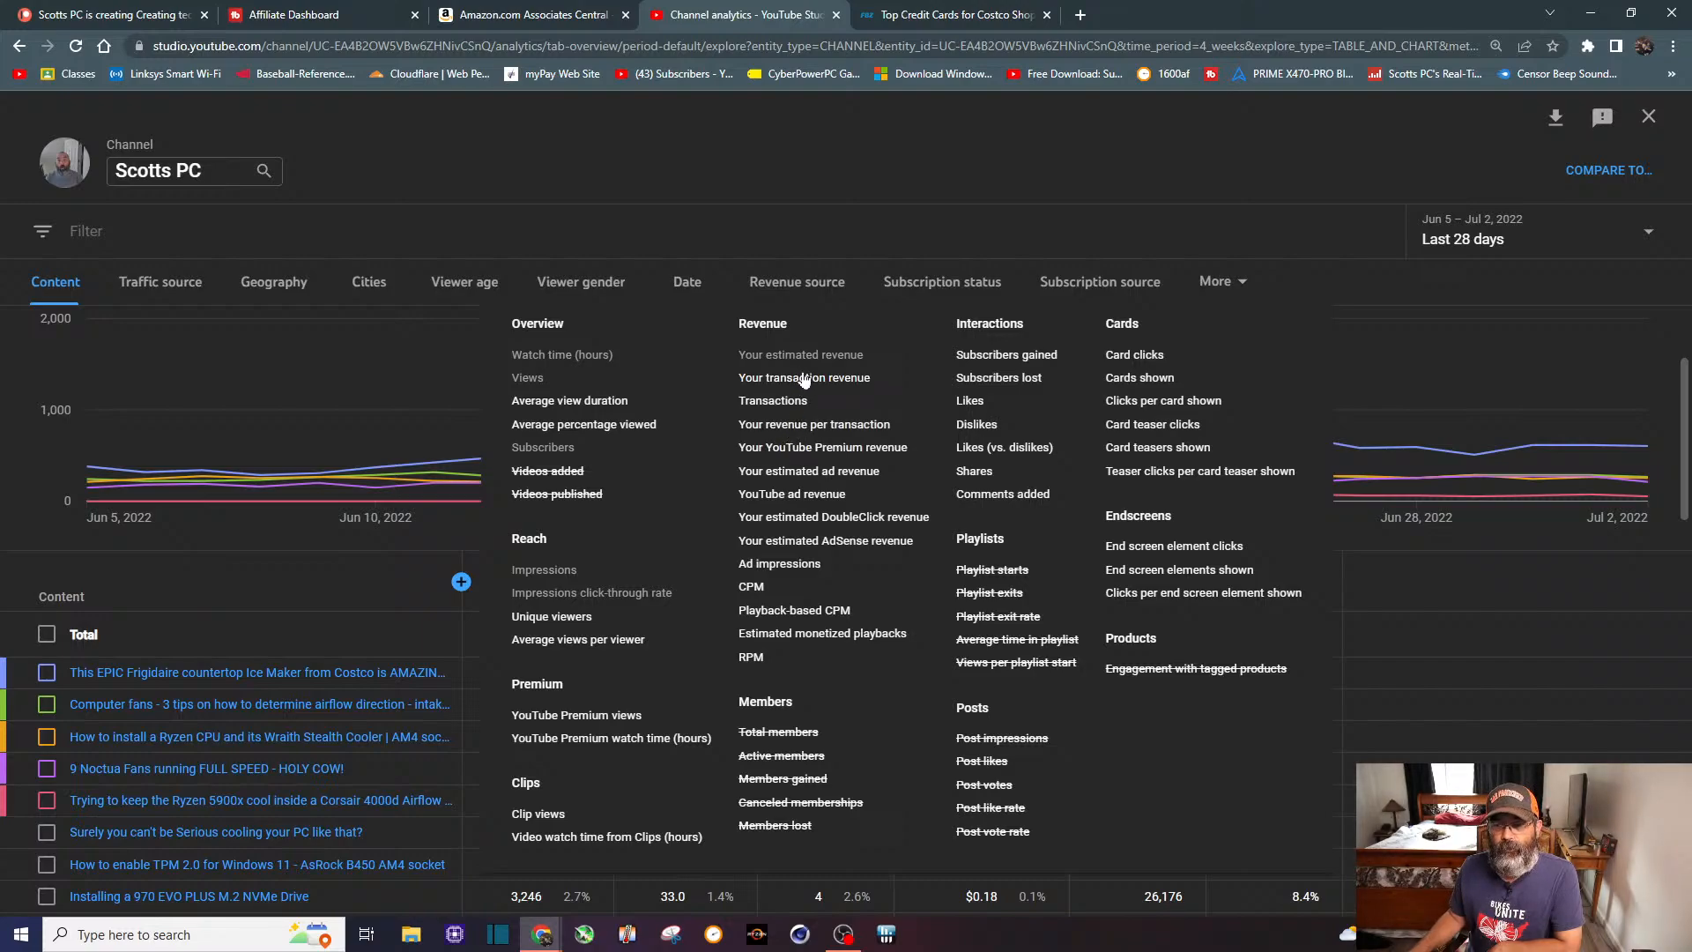
click(1018, 357)
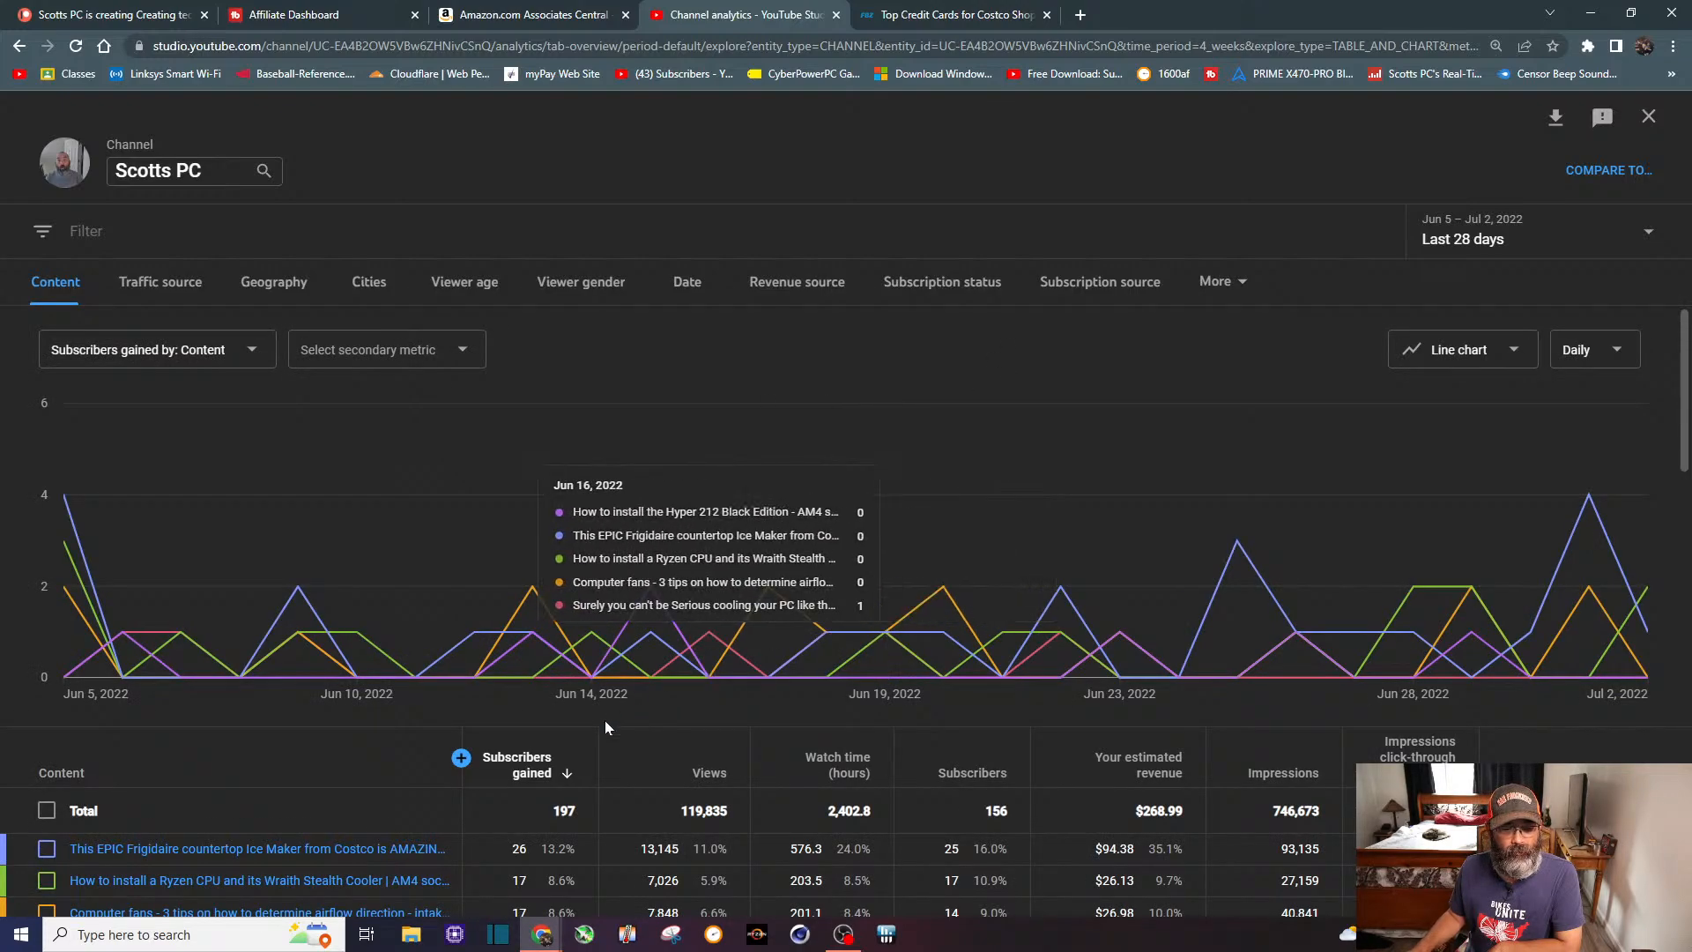
Step: Add the Subscribers lost metric to the 28-day content report and examine the subscribers lost and gained per video
click(460, 759)
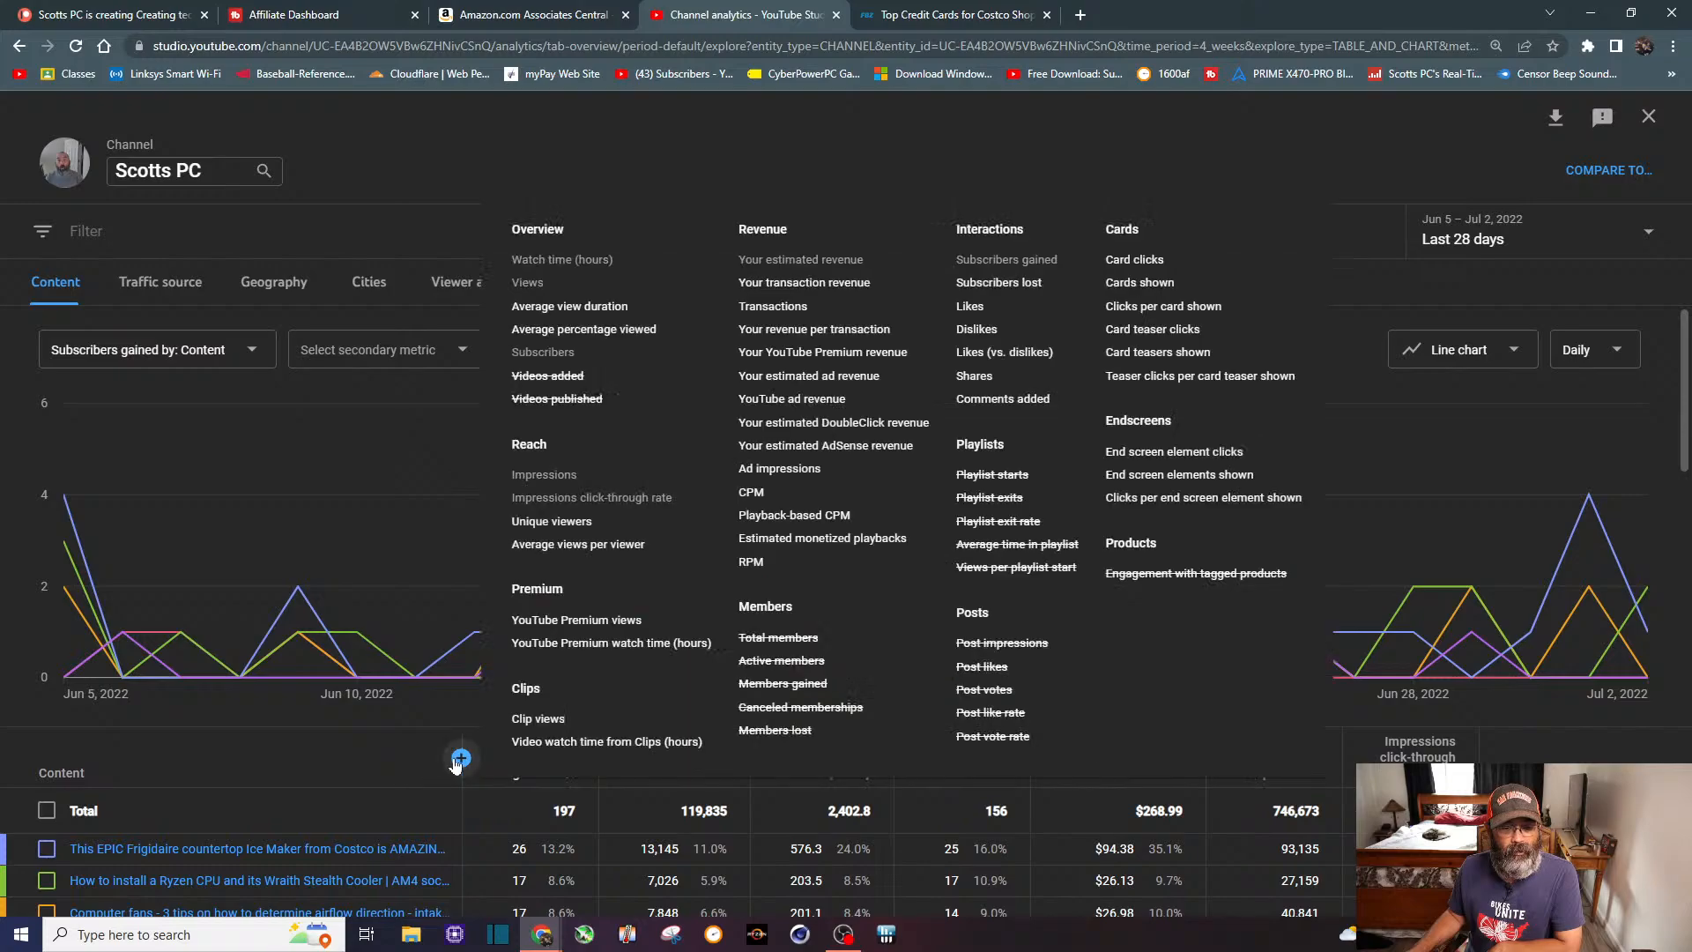
click(1012, 283)
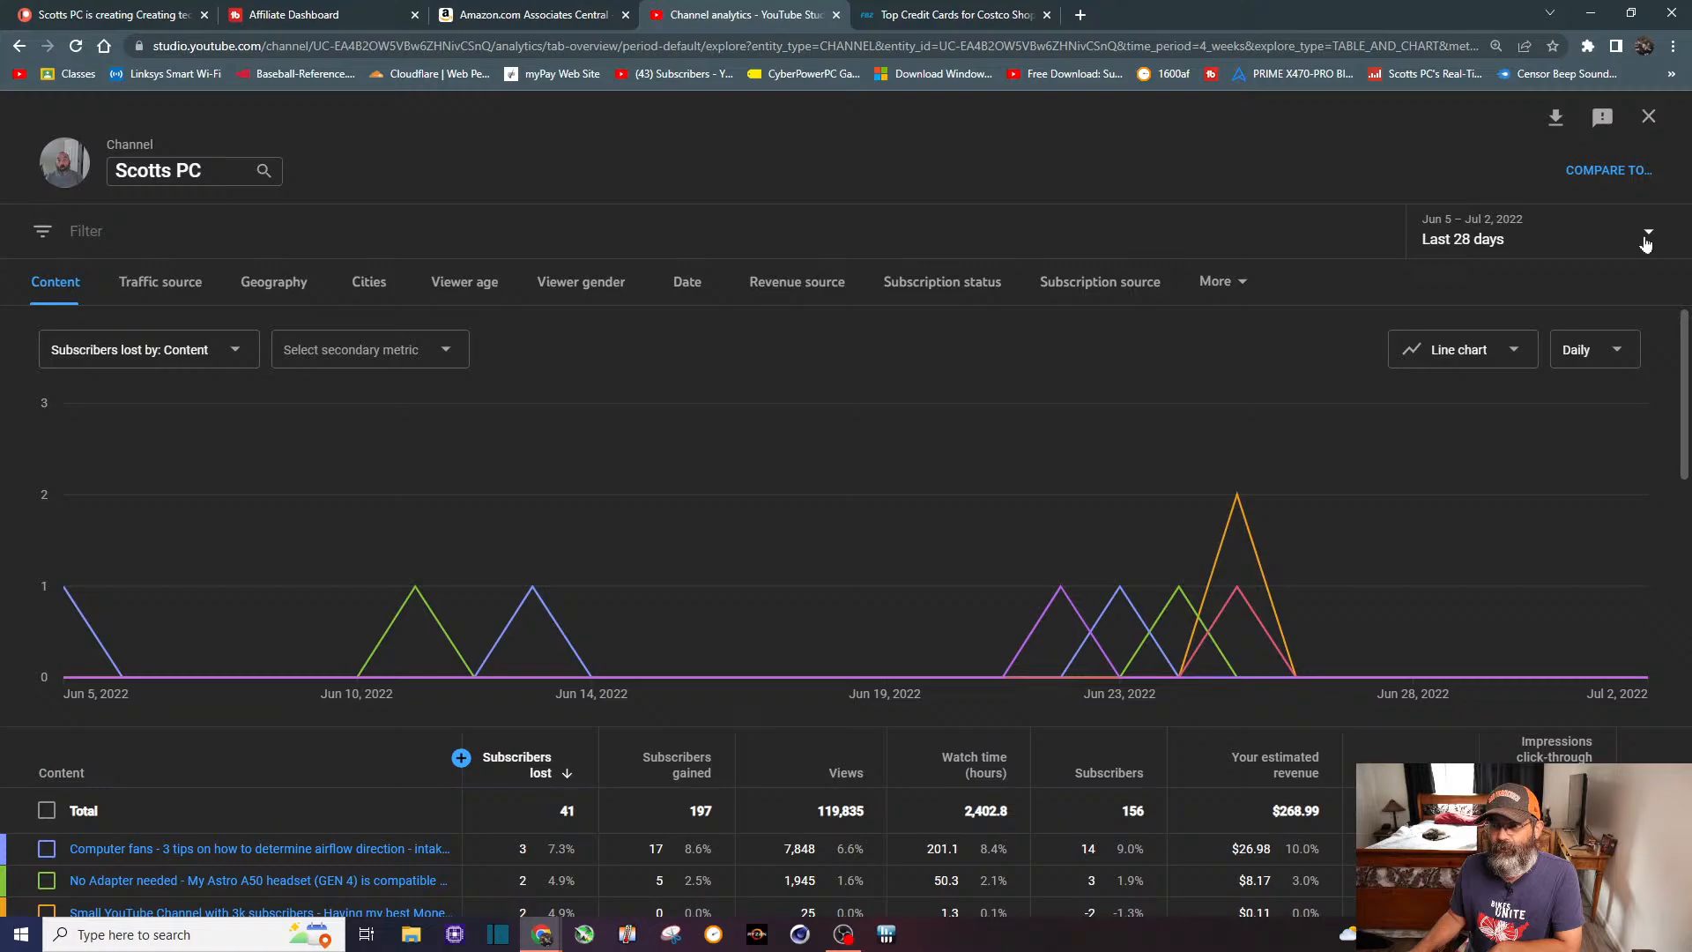
scroll(1028, 543, down, 2)
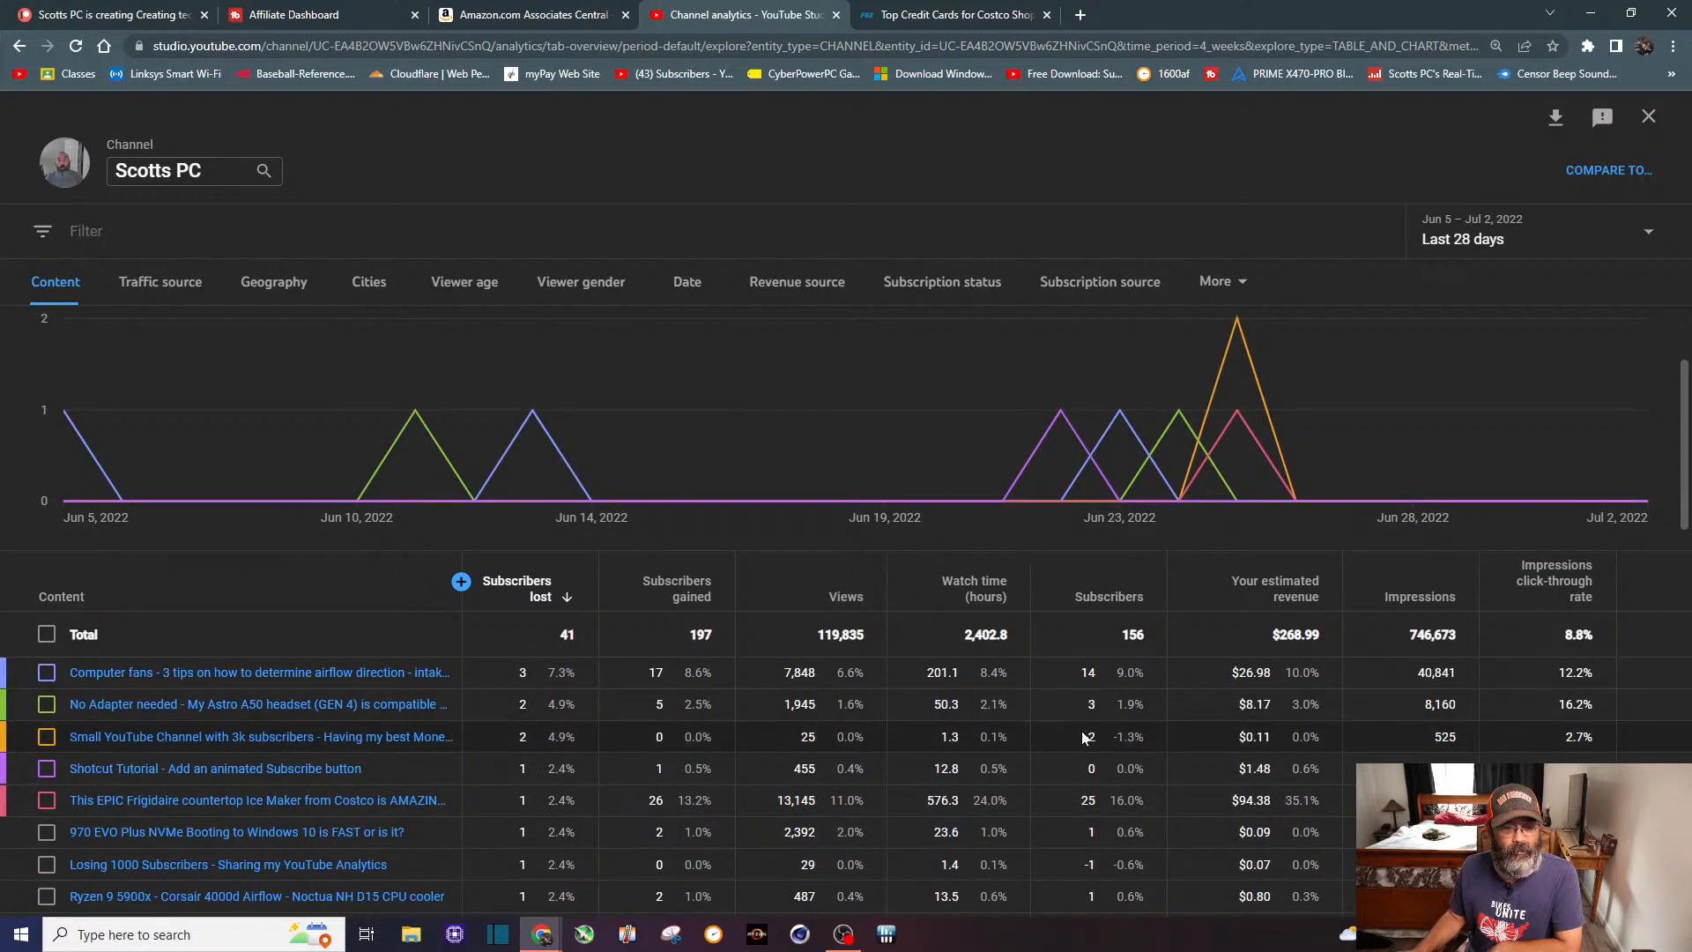
scroll(1069, 779, down, 2)
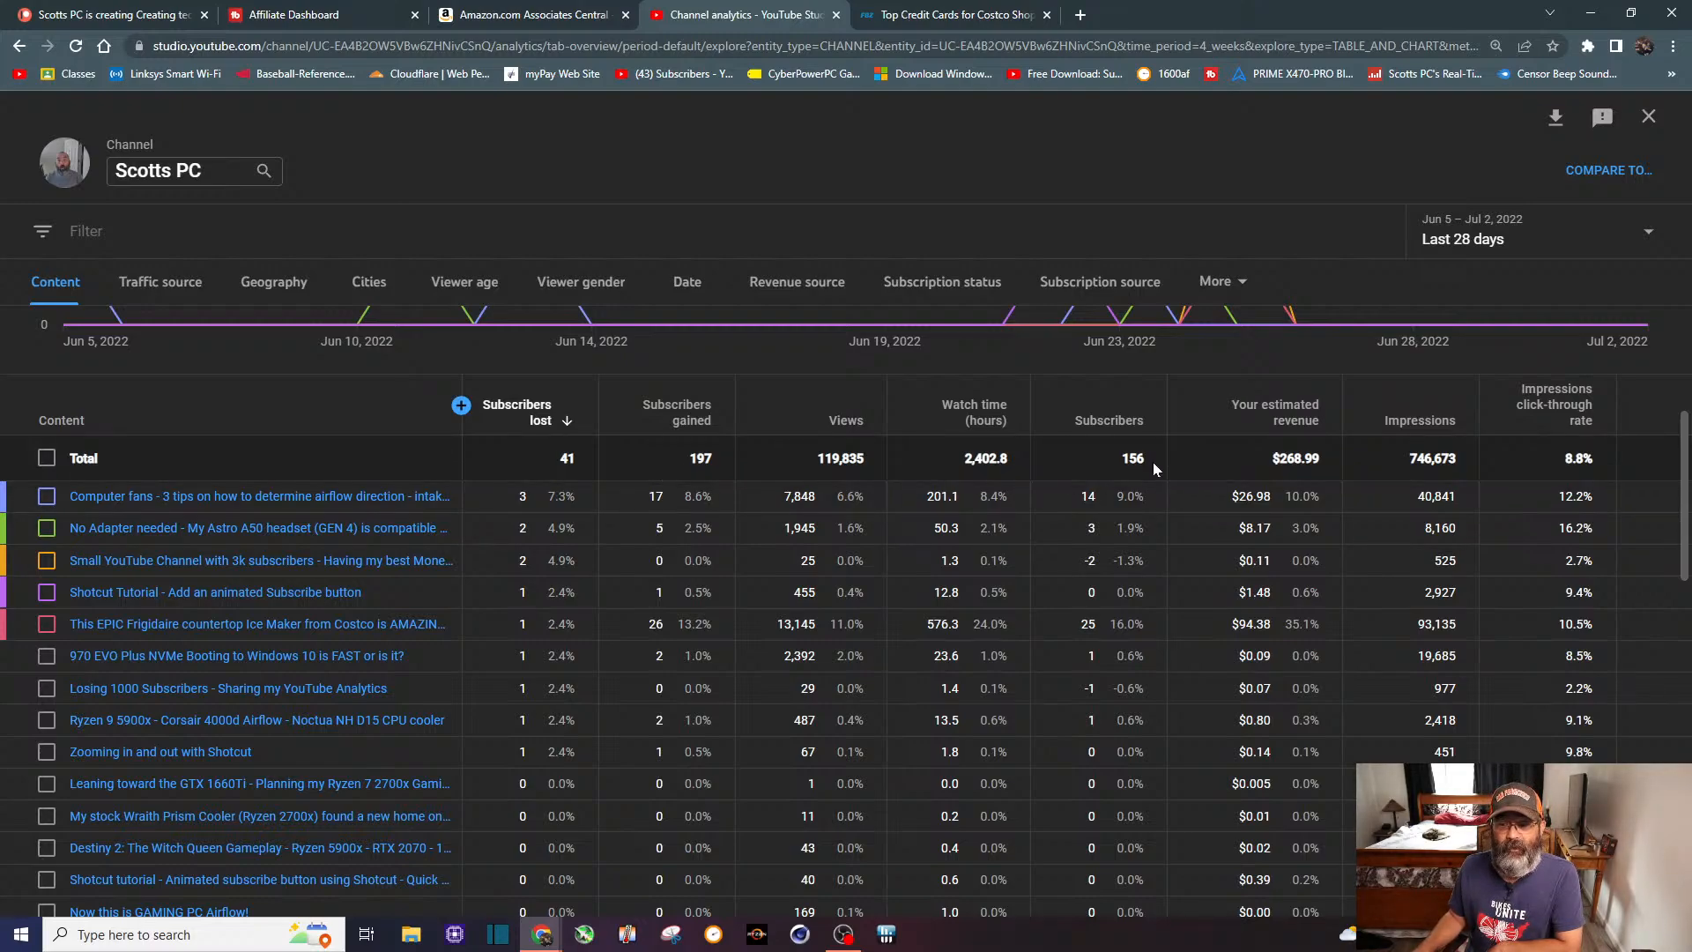
Step: Set the report period to Lifetime, examine the subscribers lost and gained per video, and close the advanced report
click(1638, 234)
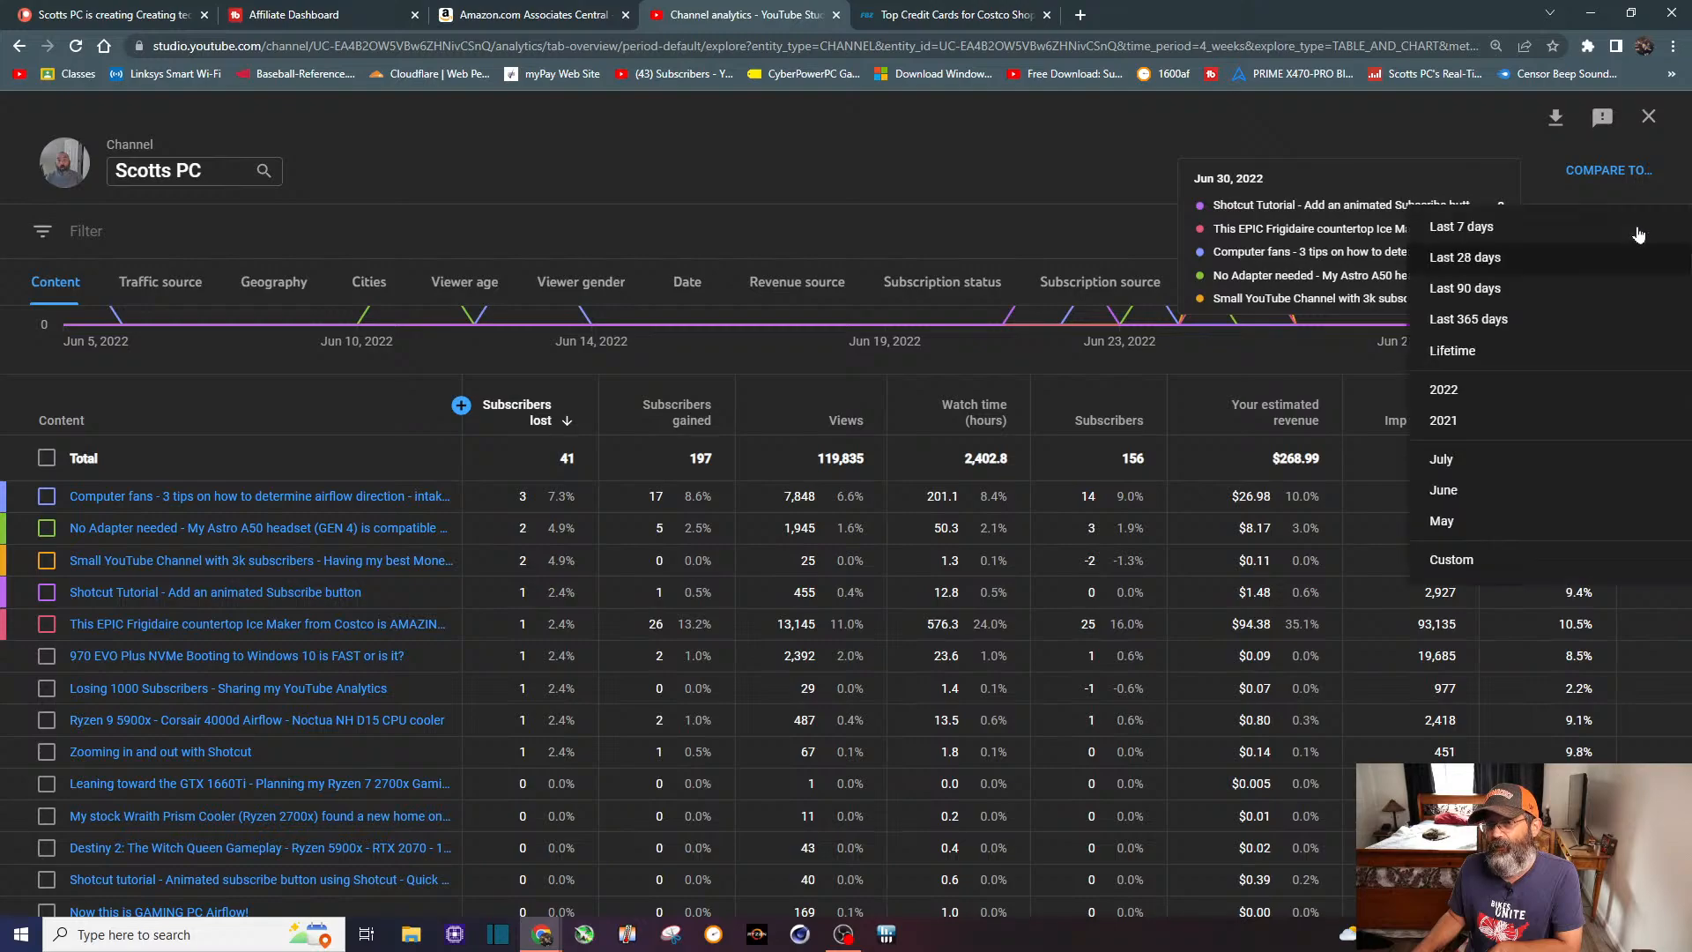
click(1502, 357)
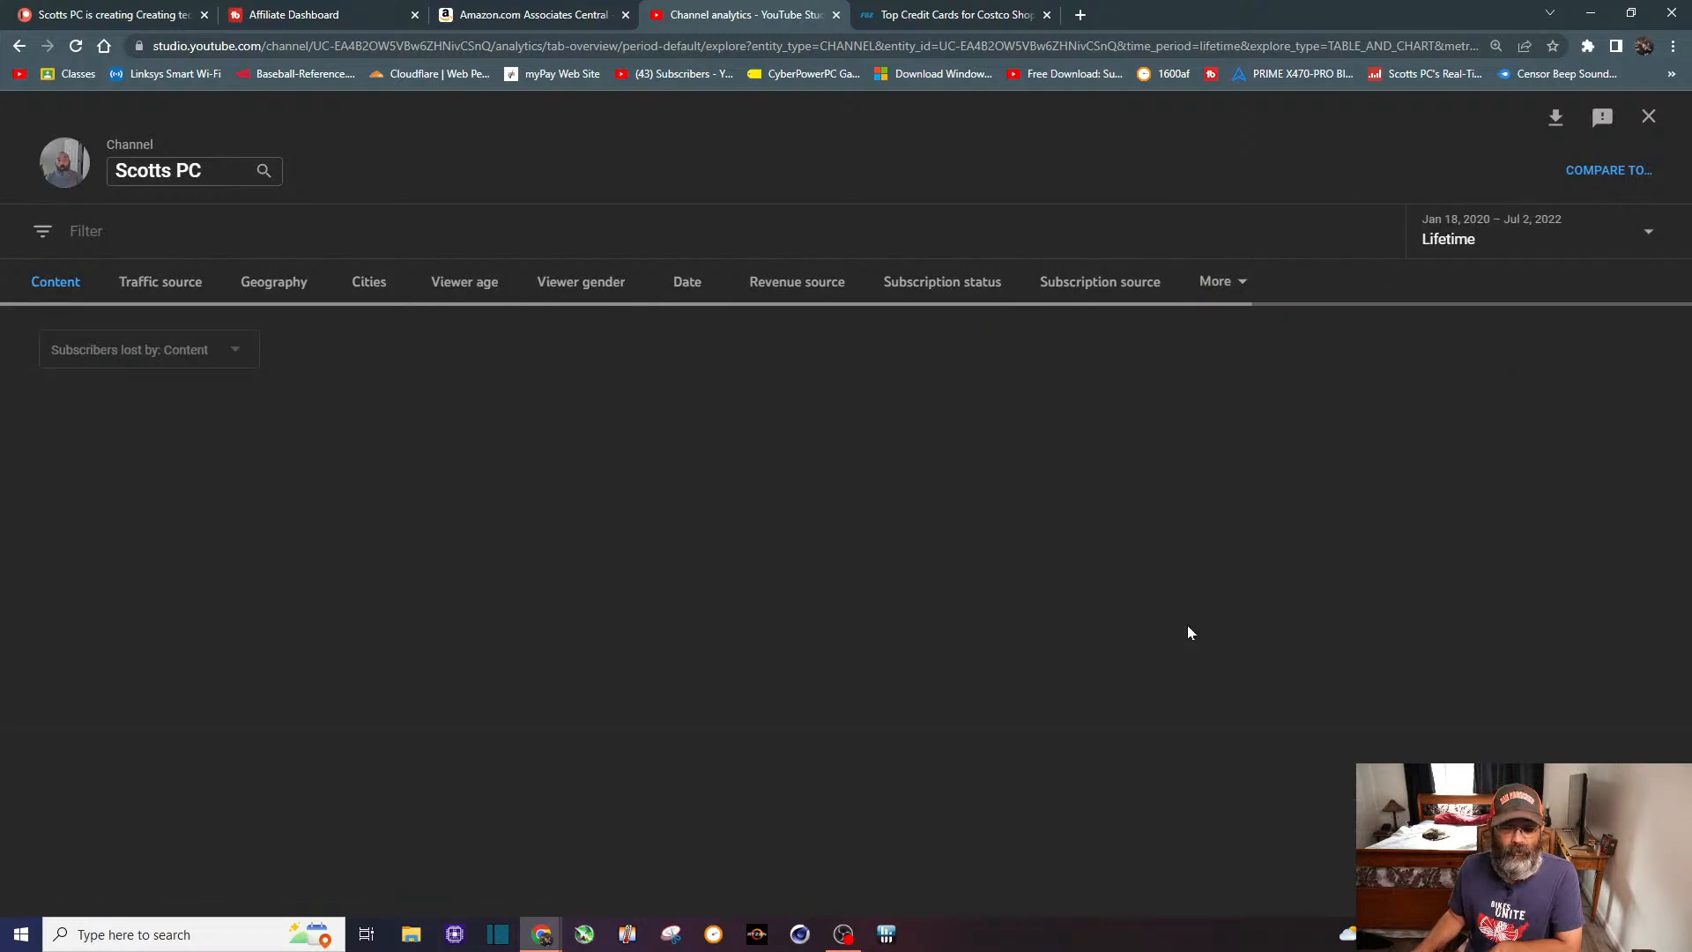
scroll(1188, 627, down, 3)
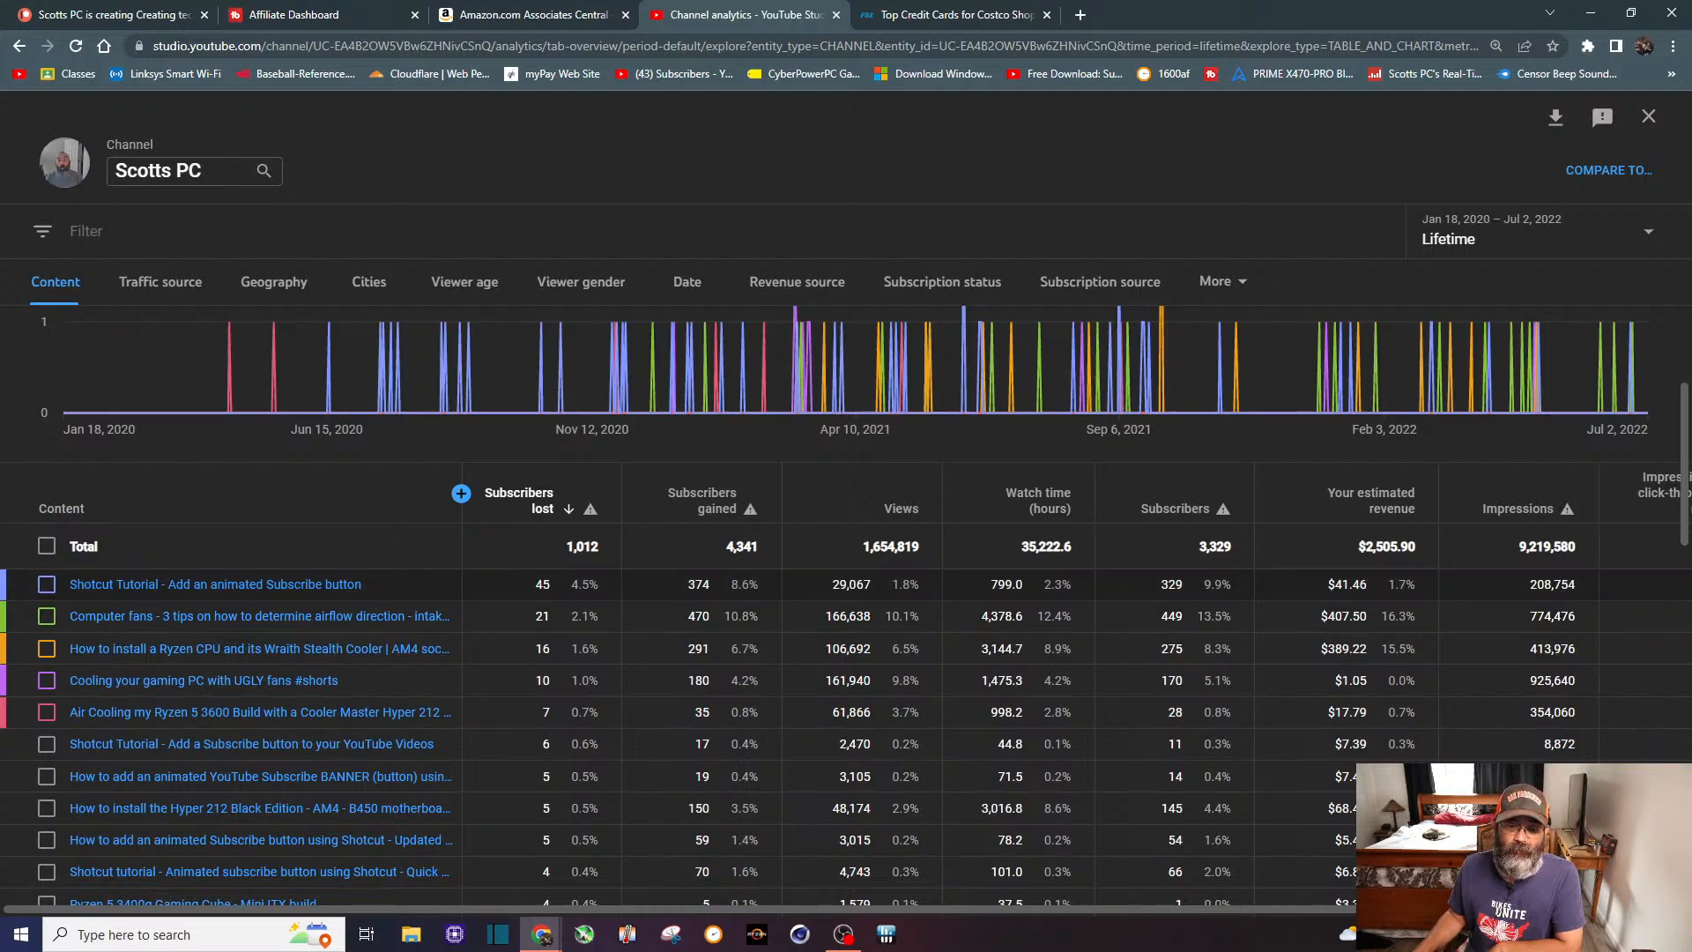
scroll(551, 539, down, 2)
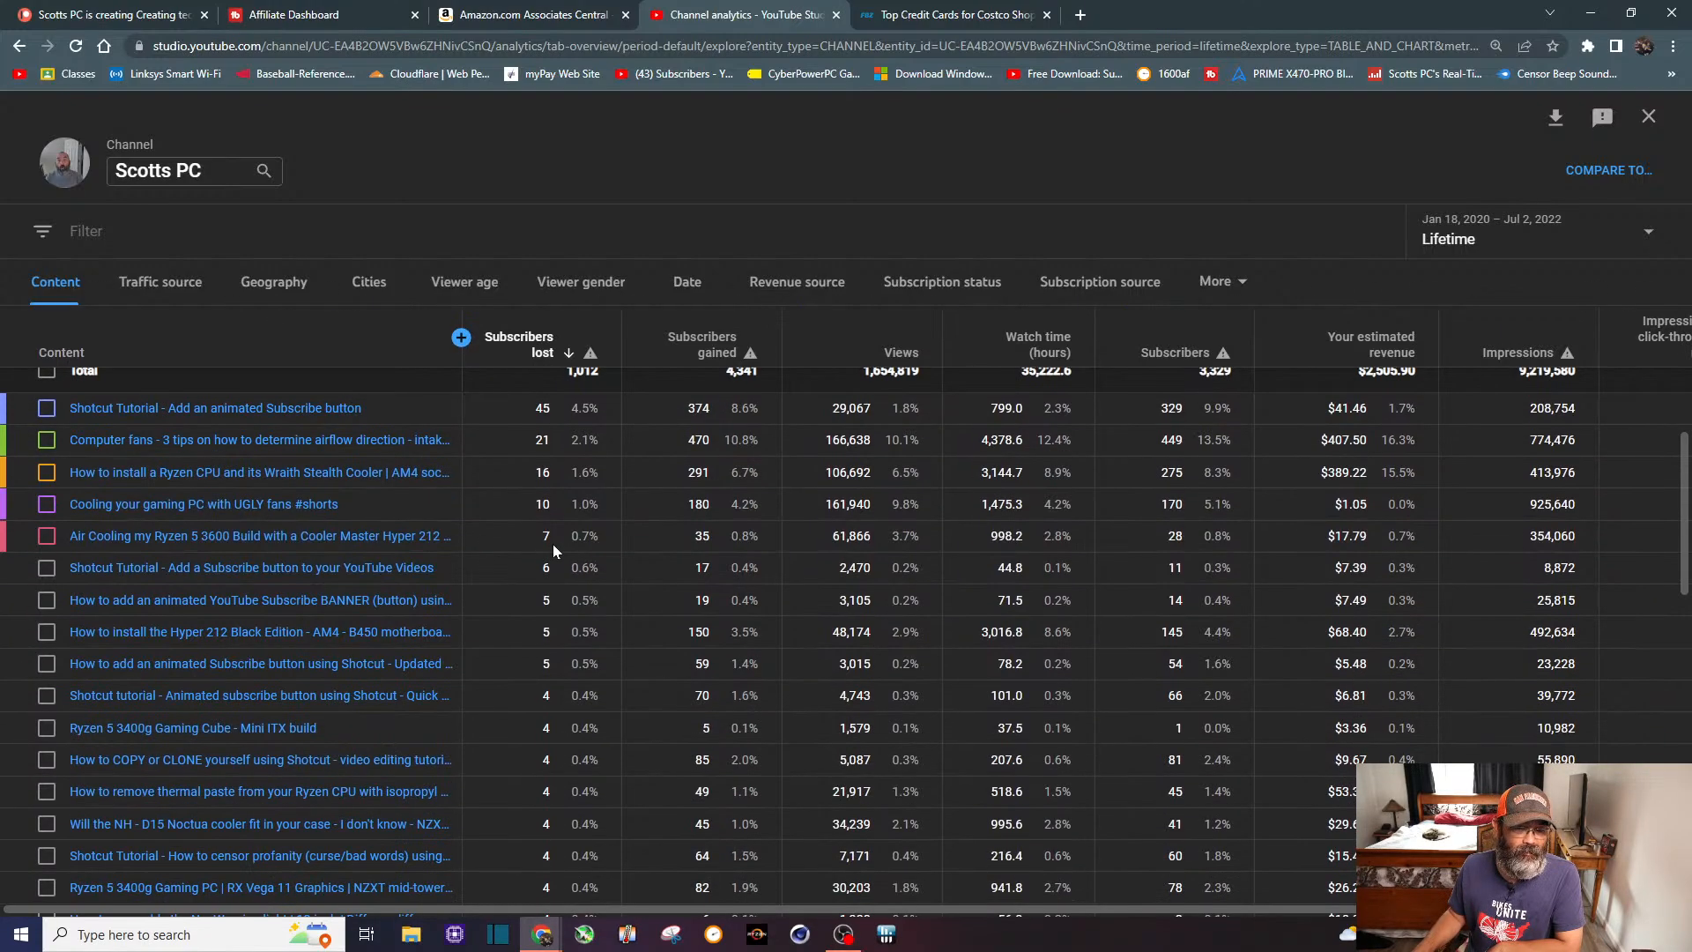
scroll(553, 568, up, 3)
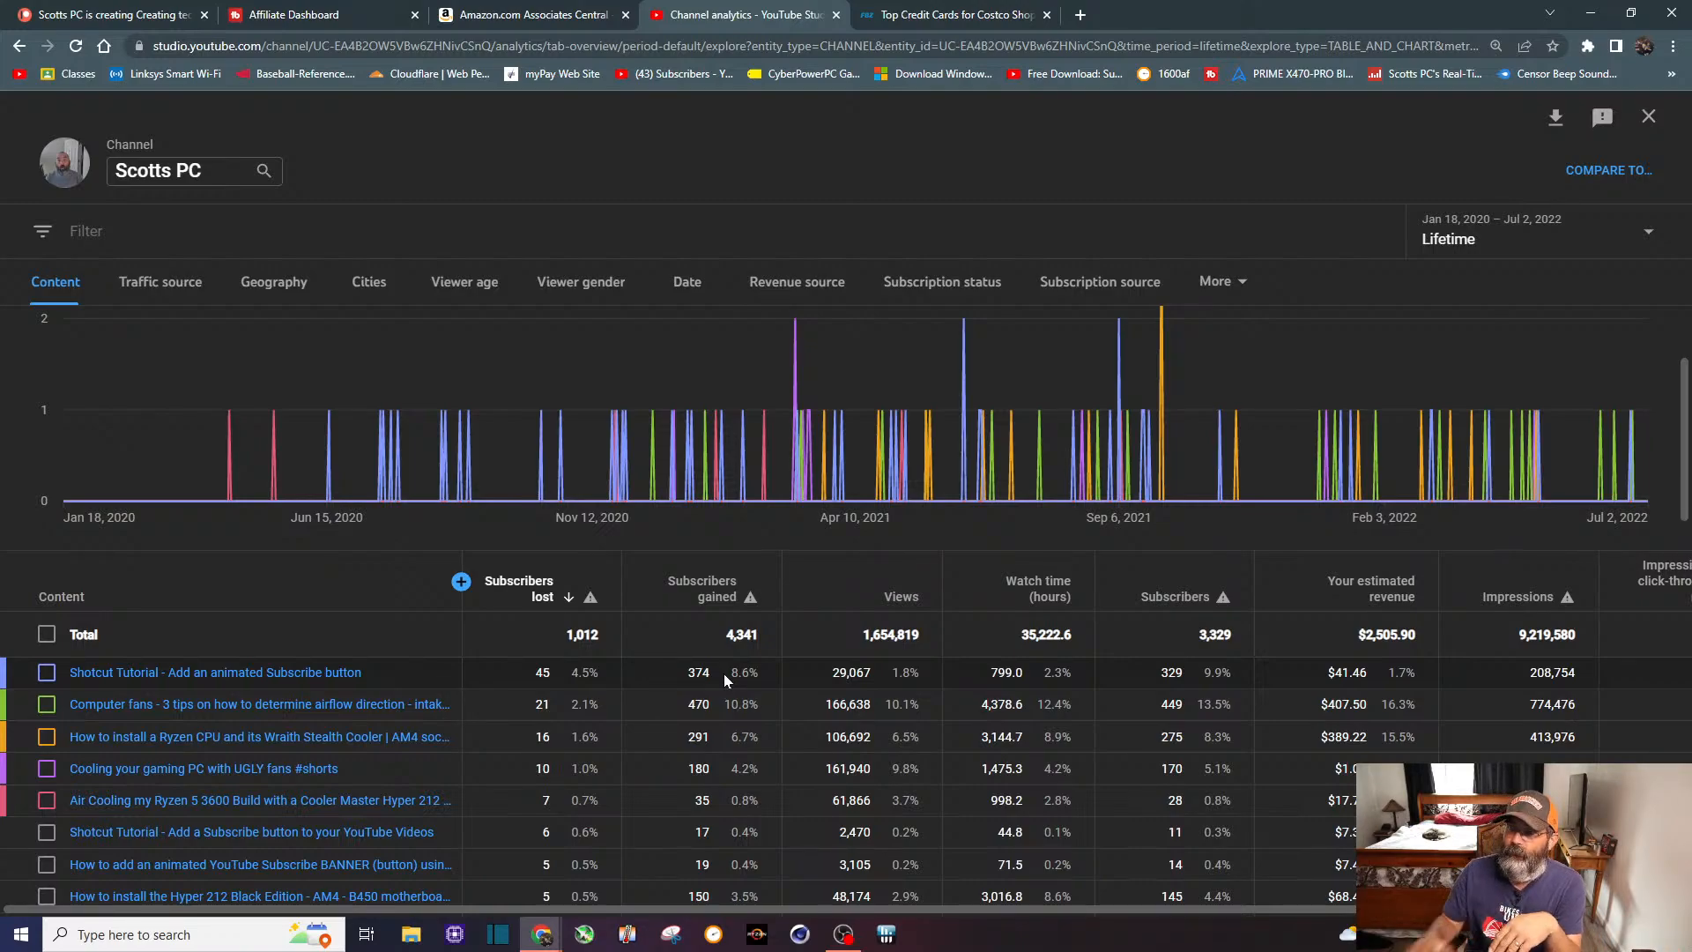
click(1648, 117)
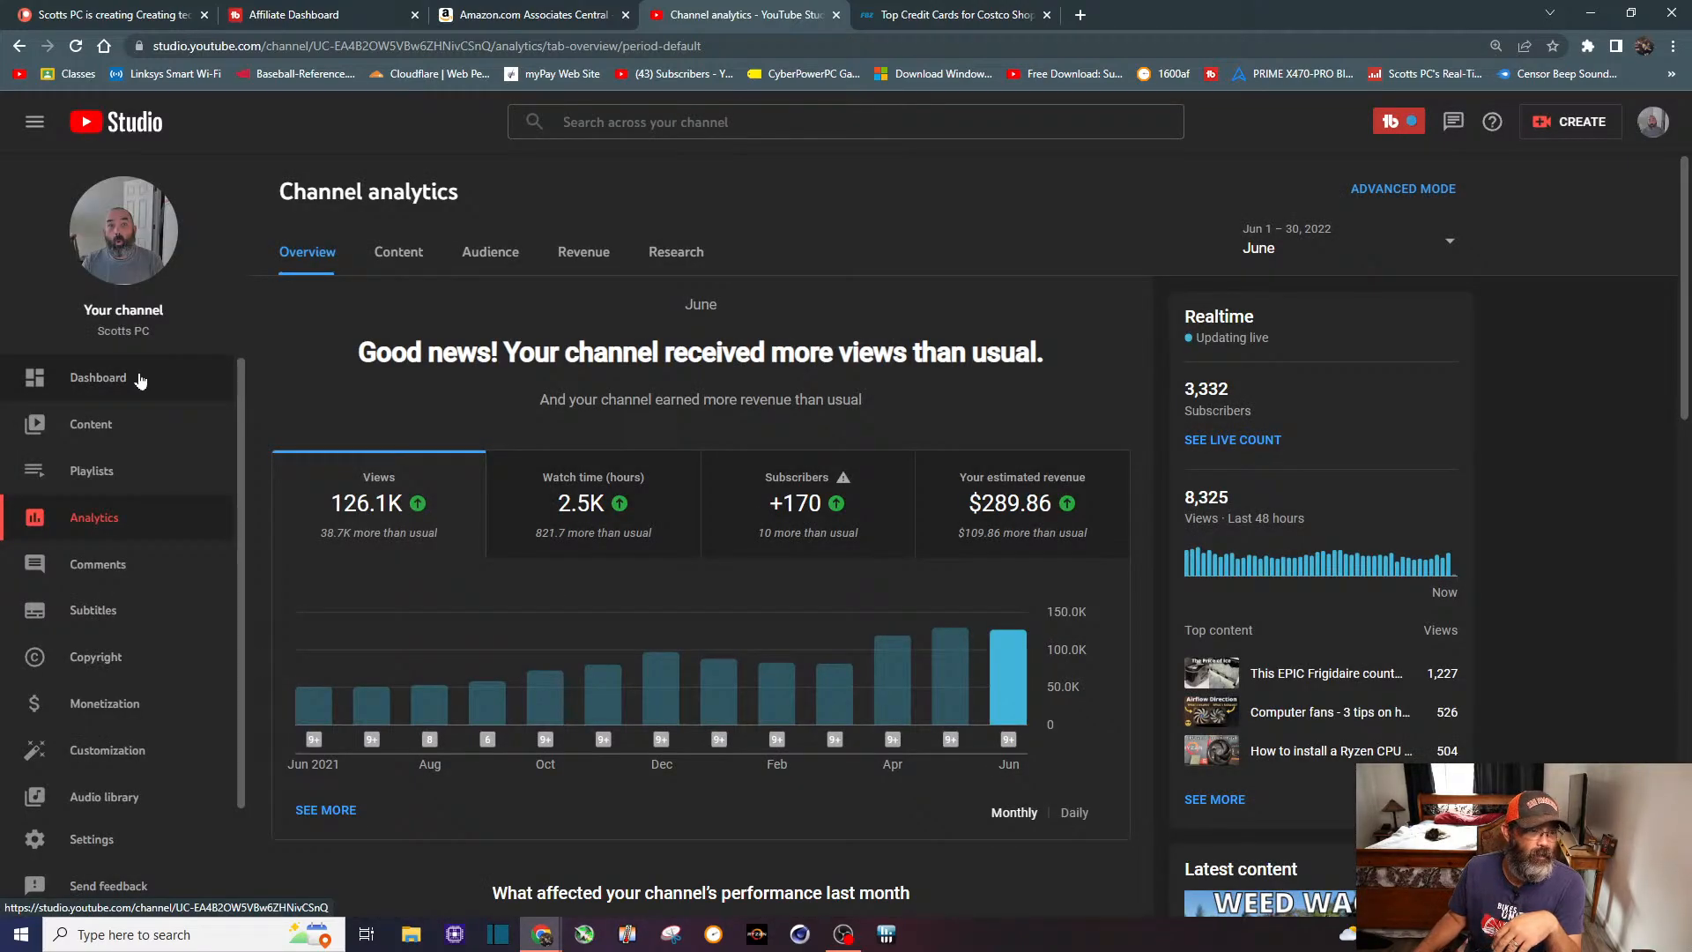
Step: Return to the channel dashboard, open the channel analytics overview from there, and check the estimated revenue details for June
click(139, 379)
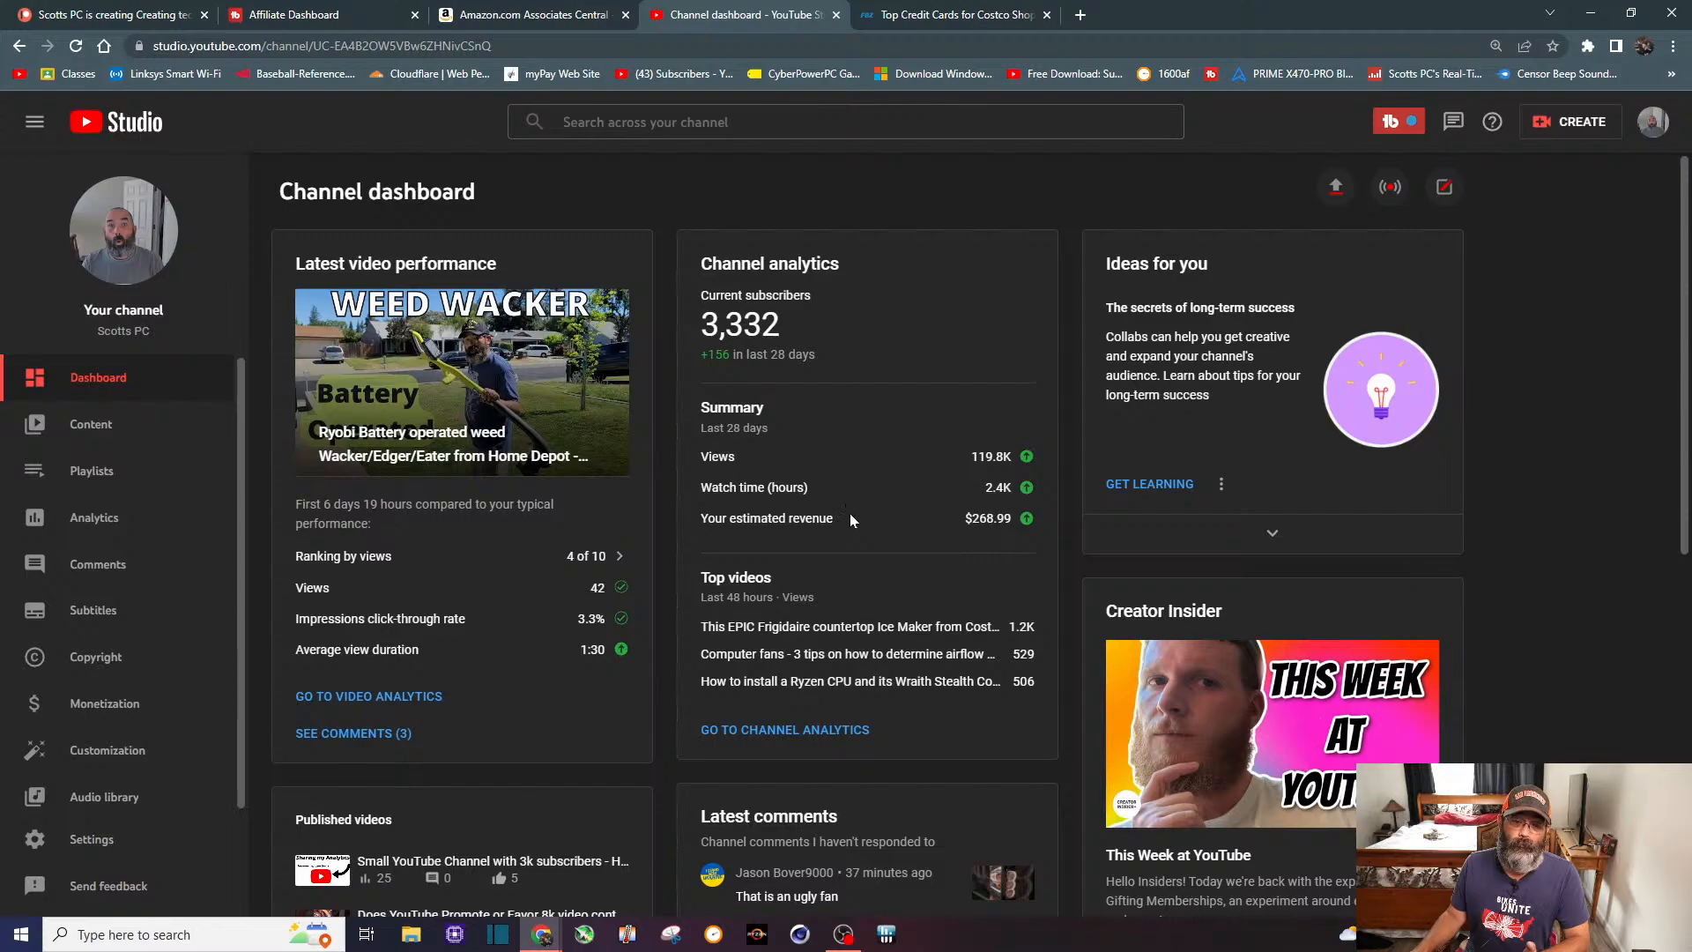
click(794, 729)
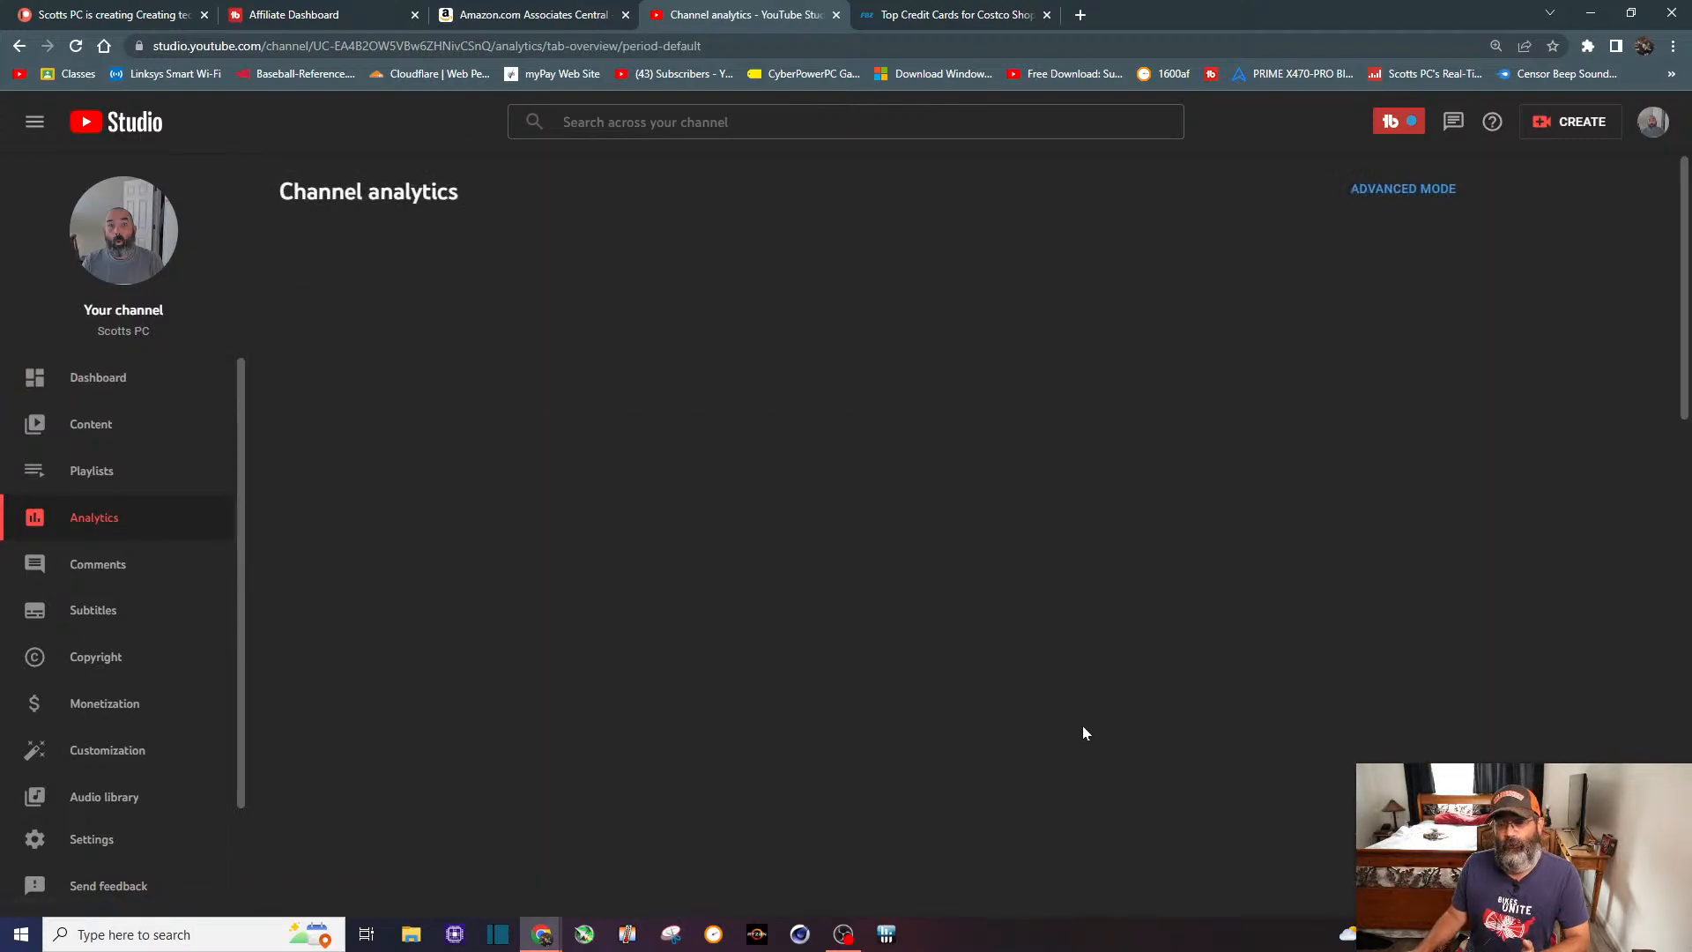
mouse_move(1025, 516)
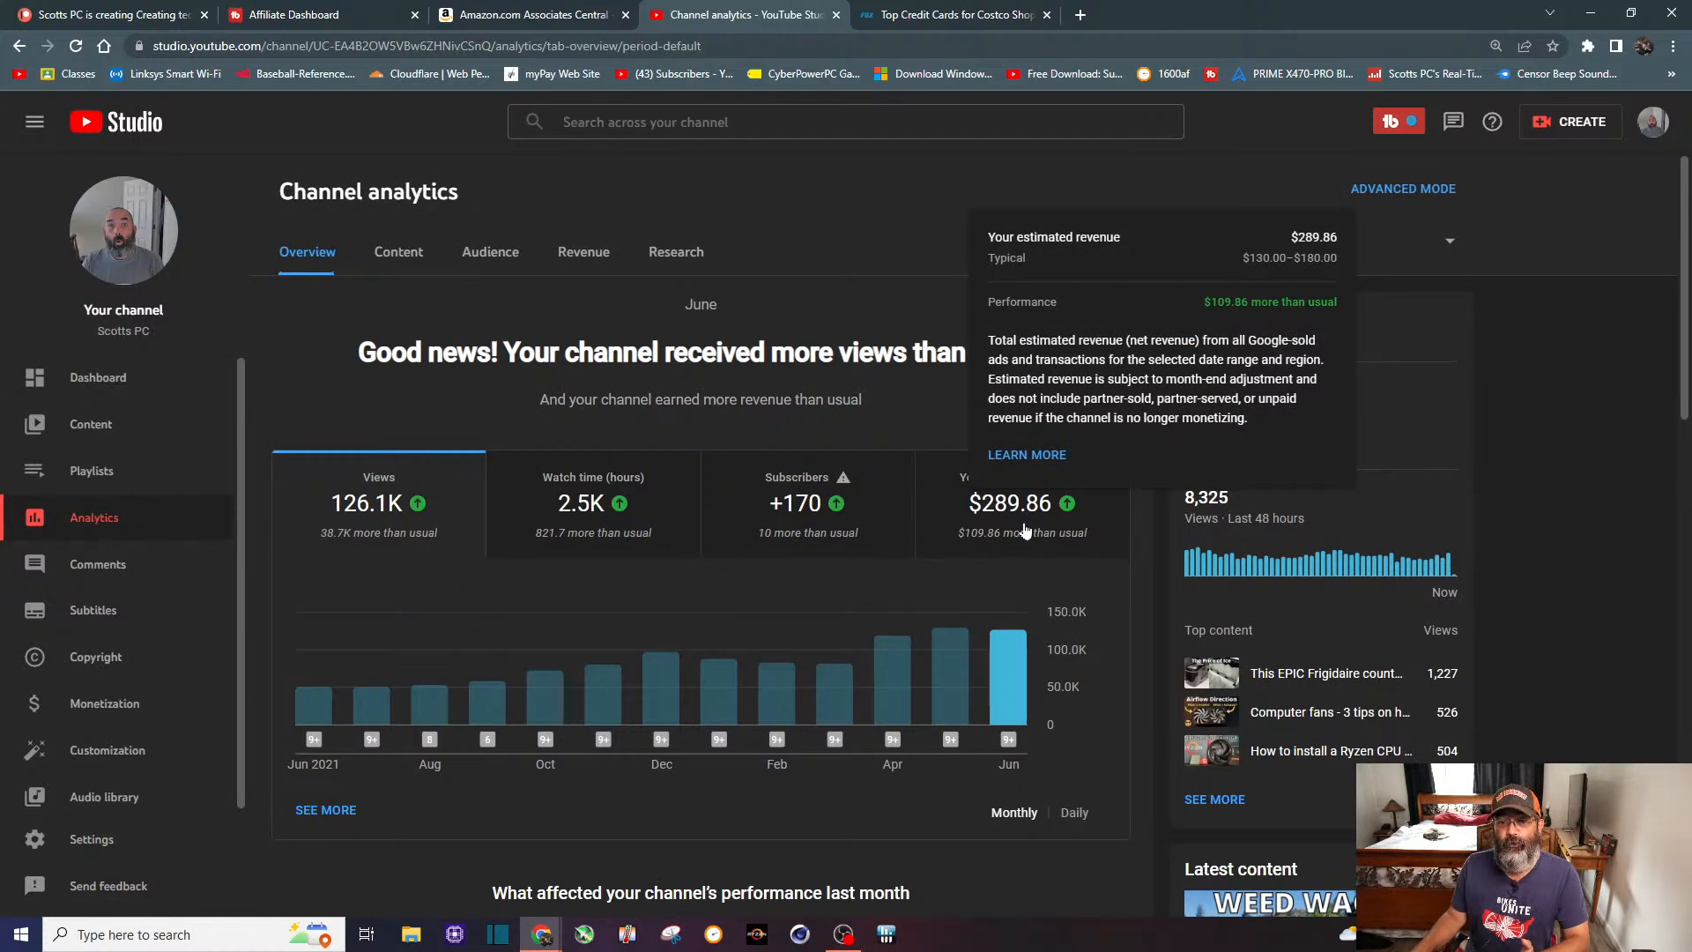